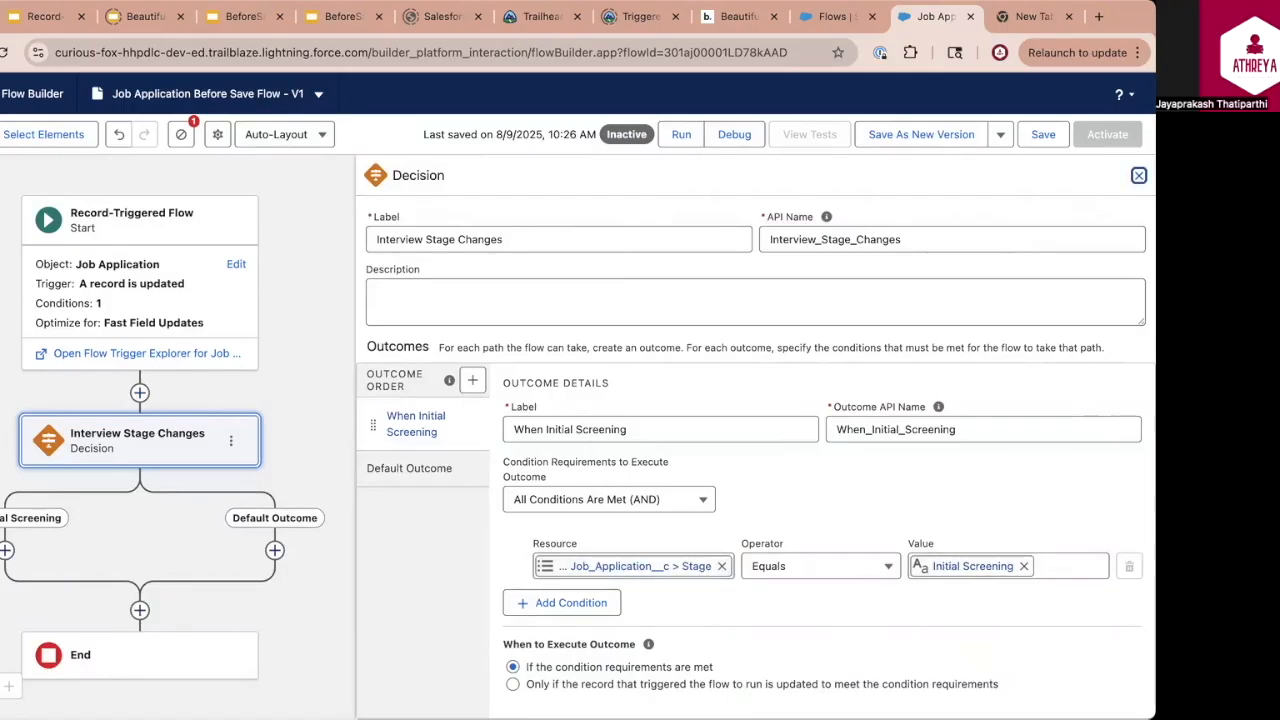
Add an Assignment element to the When Initial Screening path and label it "Update Status to Under Review"
click(1138, 175)
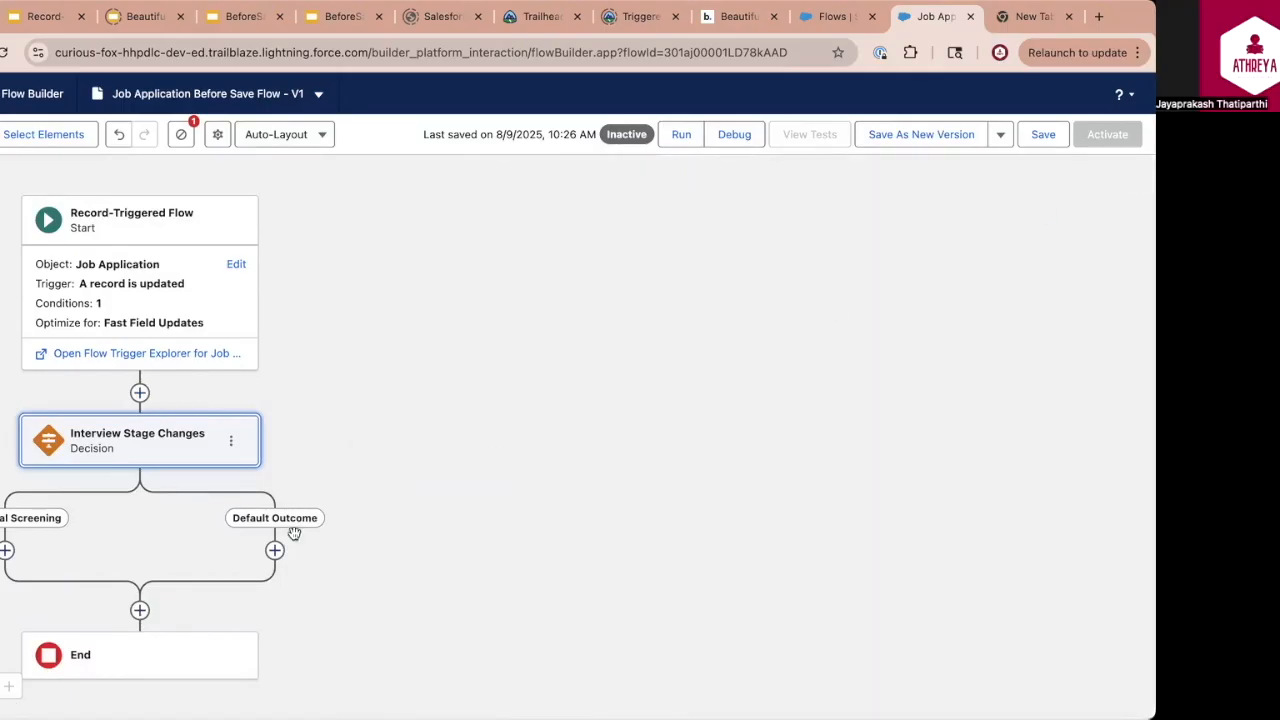
click(7, 551)
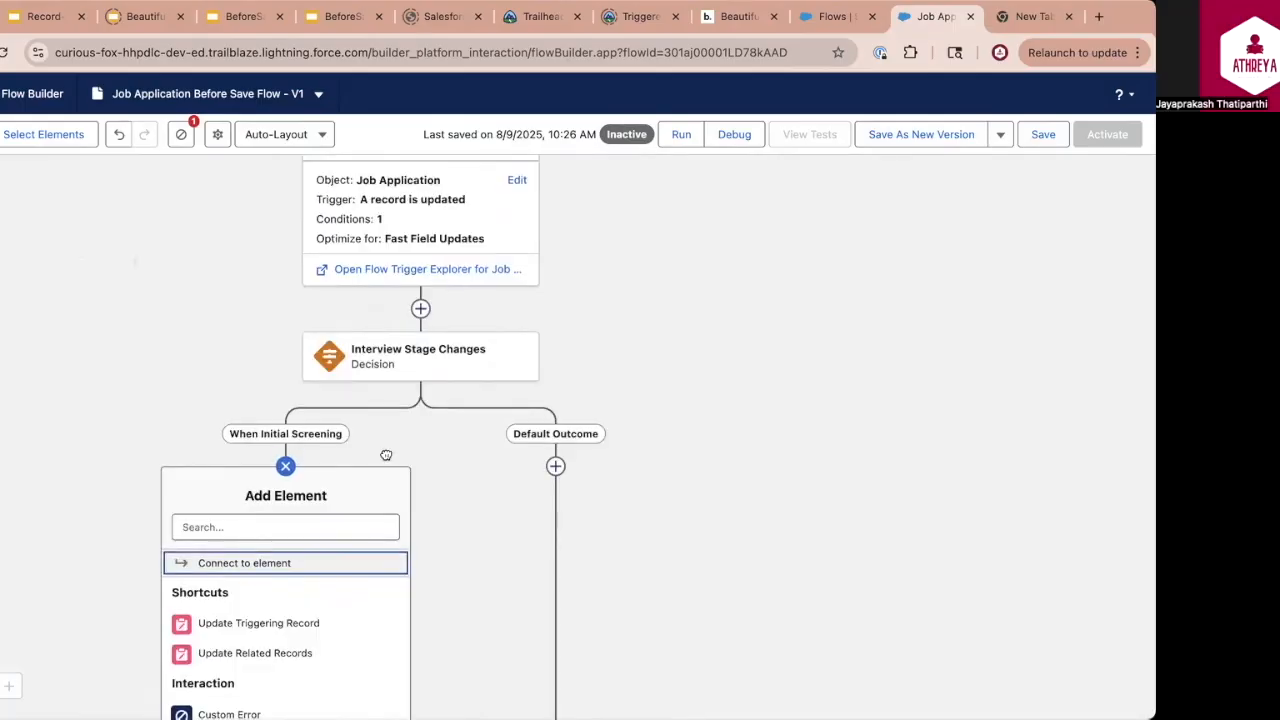
click(276, 468)
click(276, 468)
text(ass)
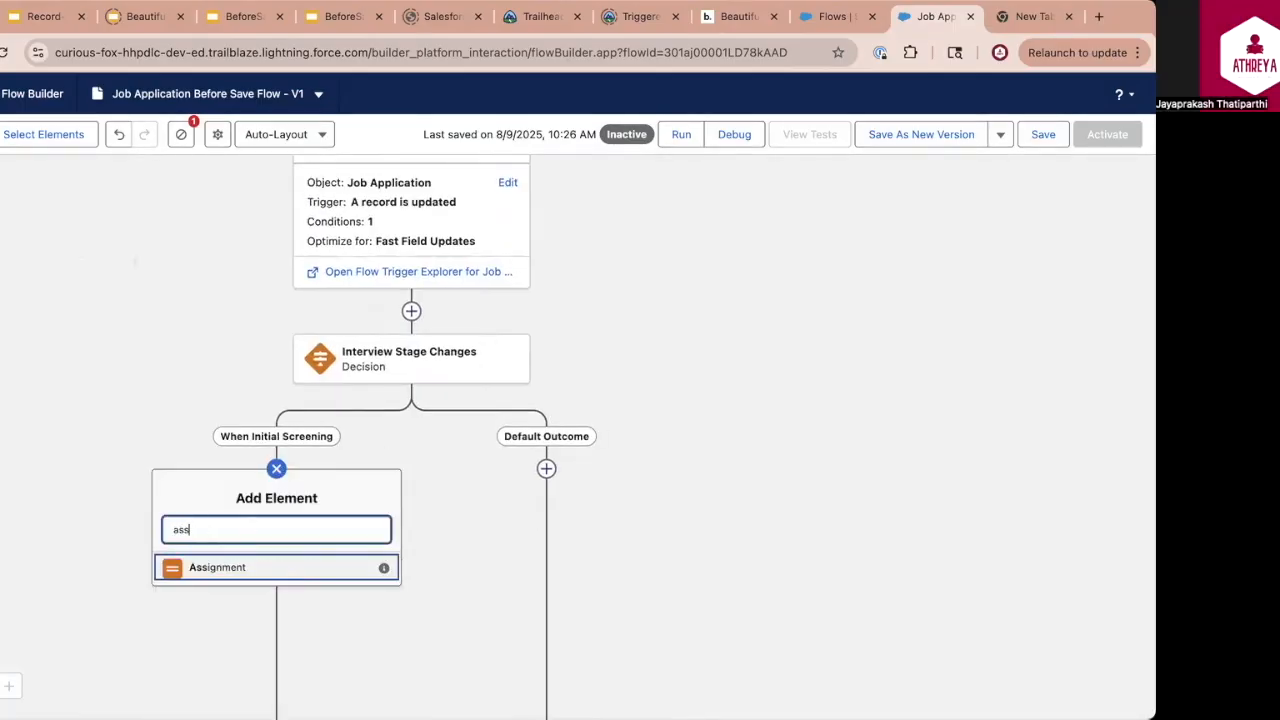
click(231, 571)
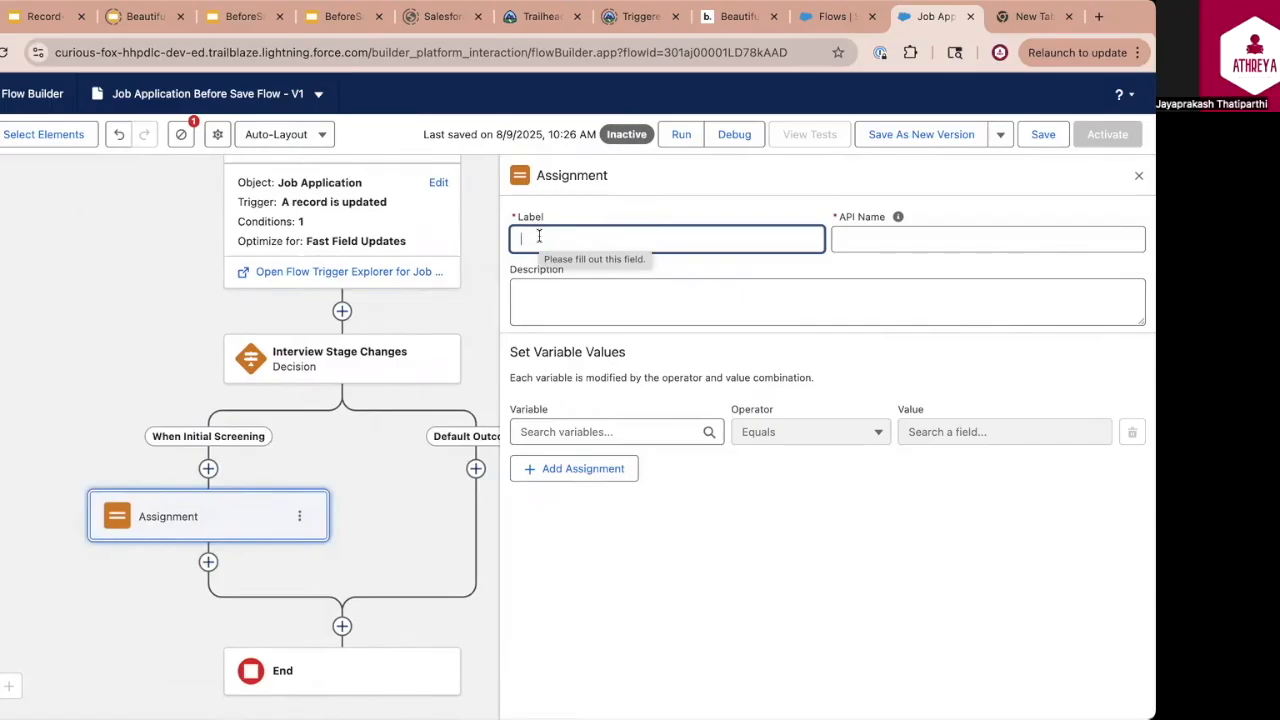
text(Update Status to )
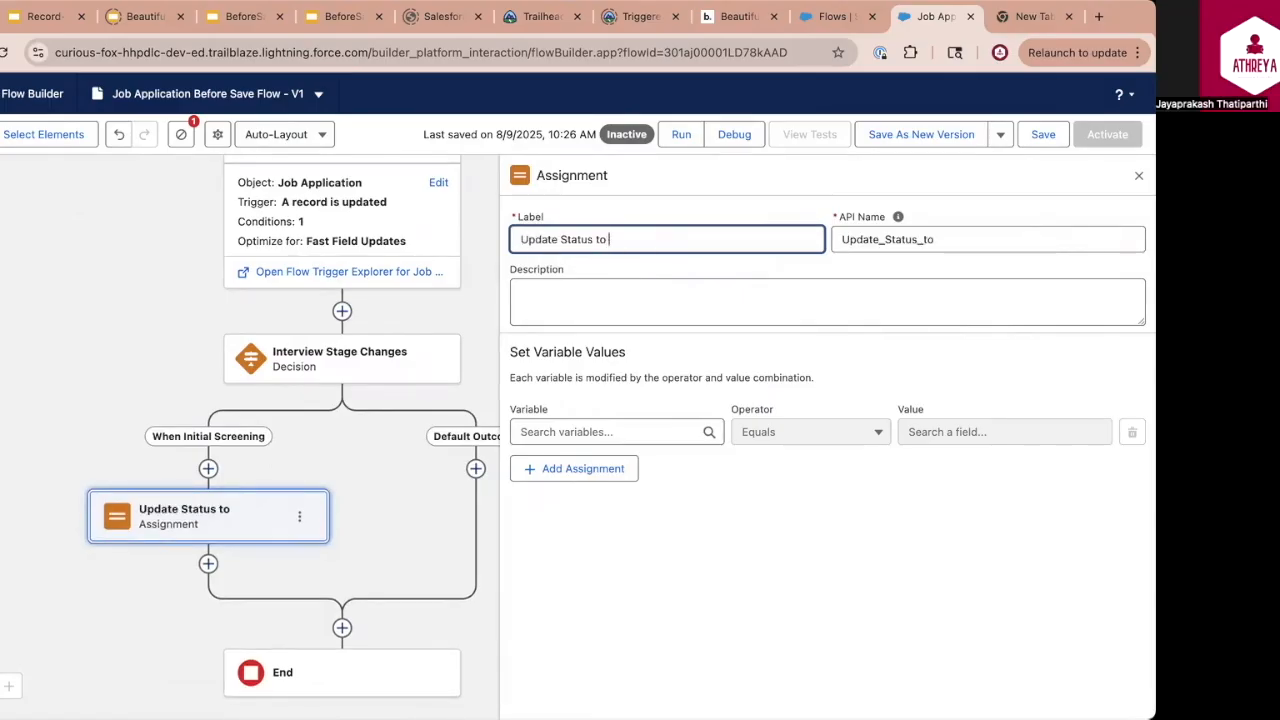
text(Under Review)
Assign Under Review to the triggering job application's Status field and save the flow
click(563, 432)
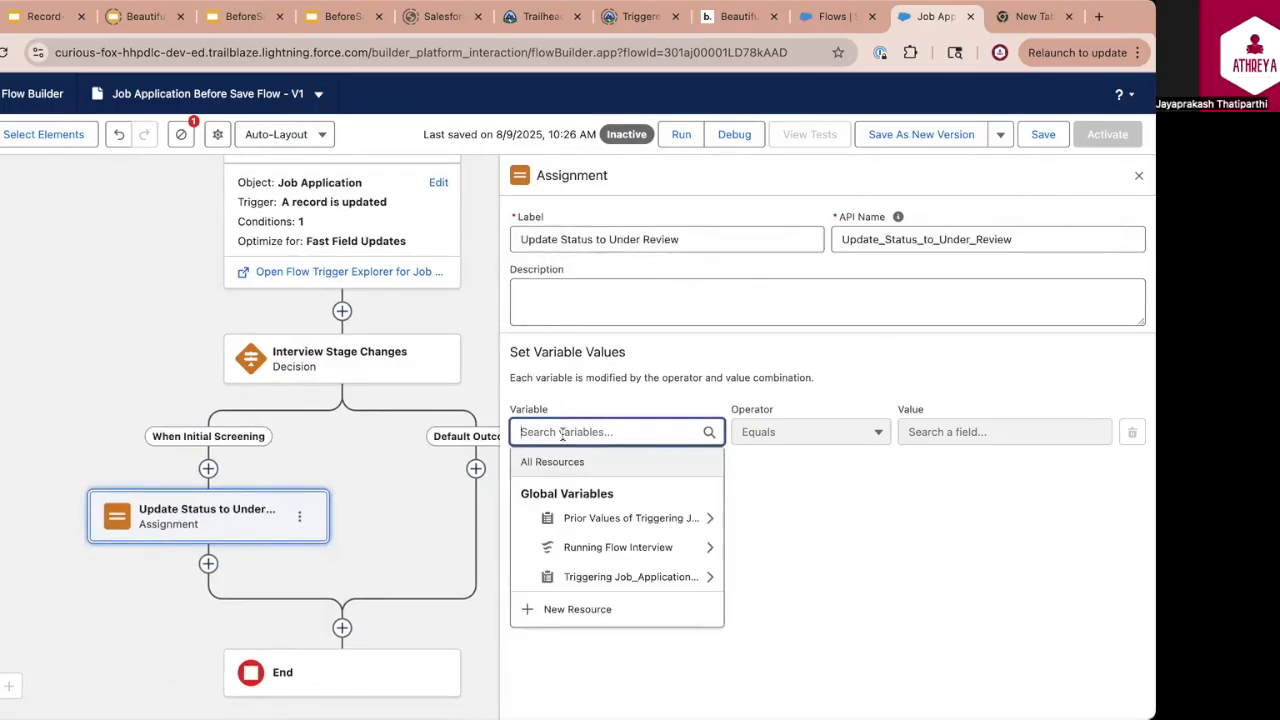
click(603, 577)
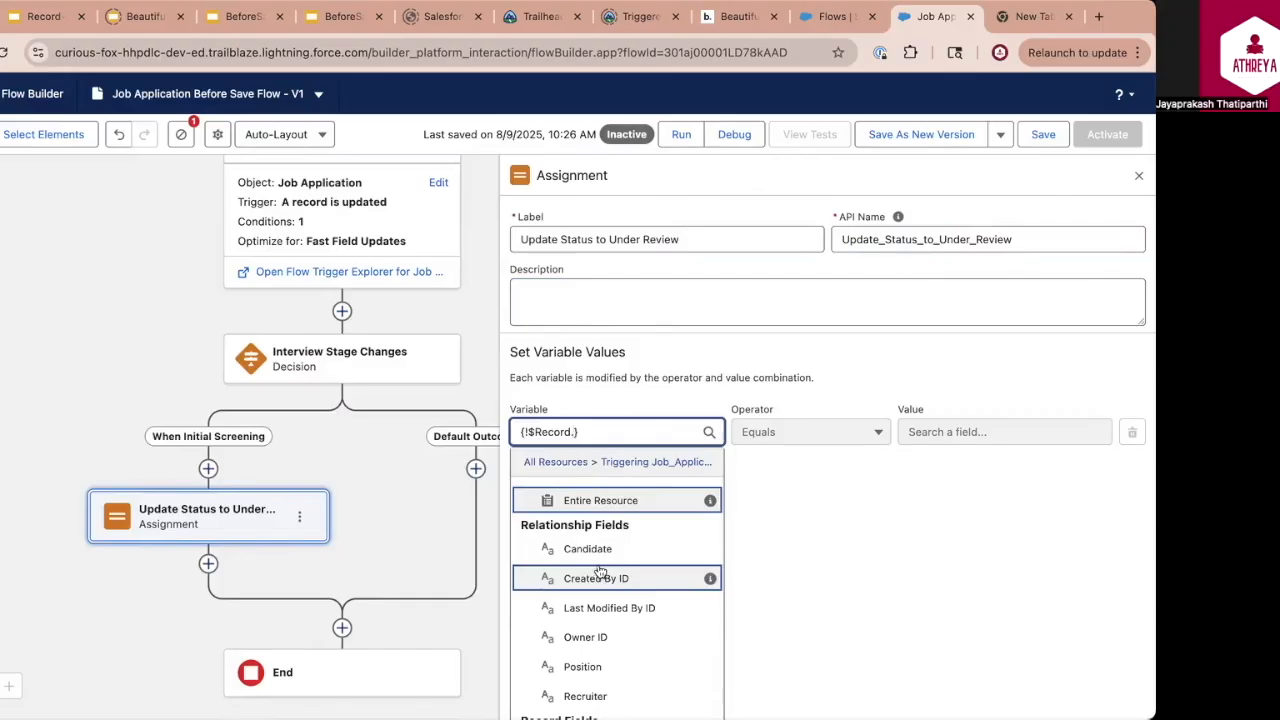
text(status)
click(580, 518)
click(946, 432)
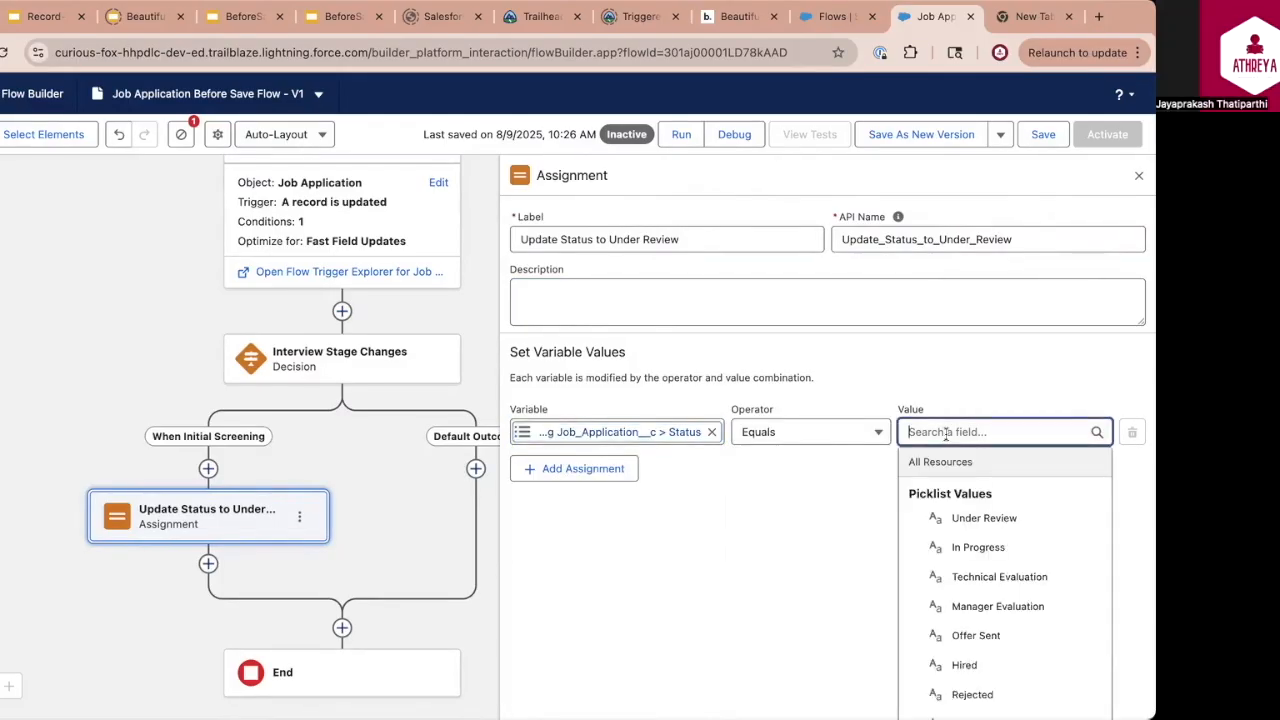
click(978, 517)
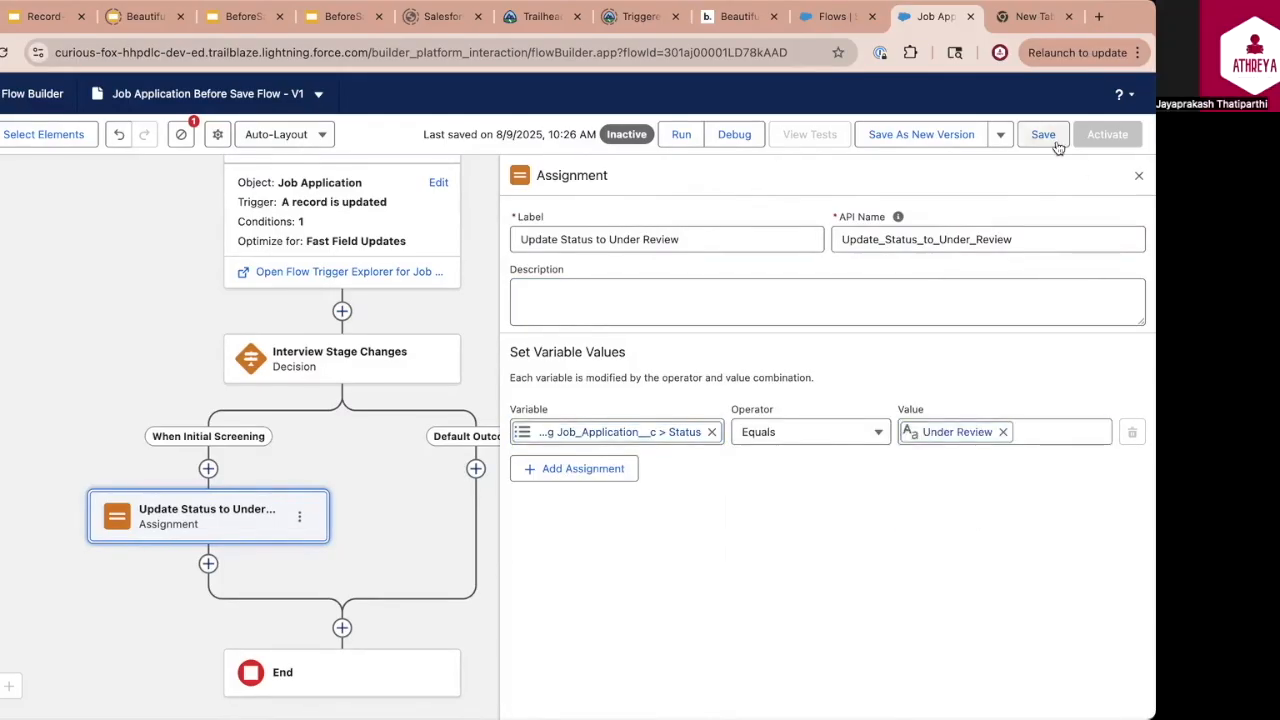
click(1048, 137)
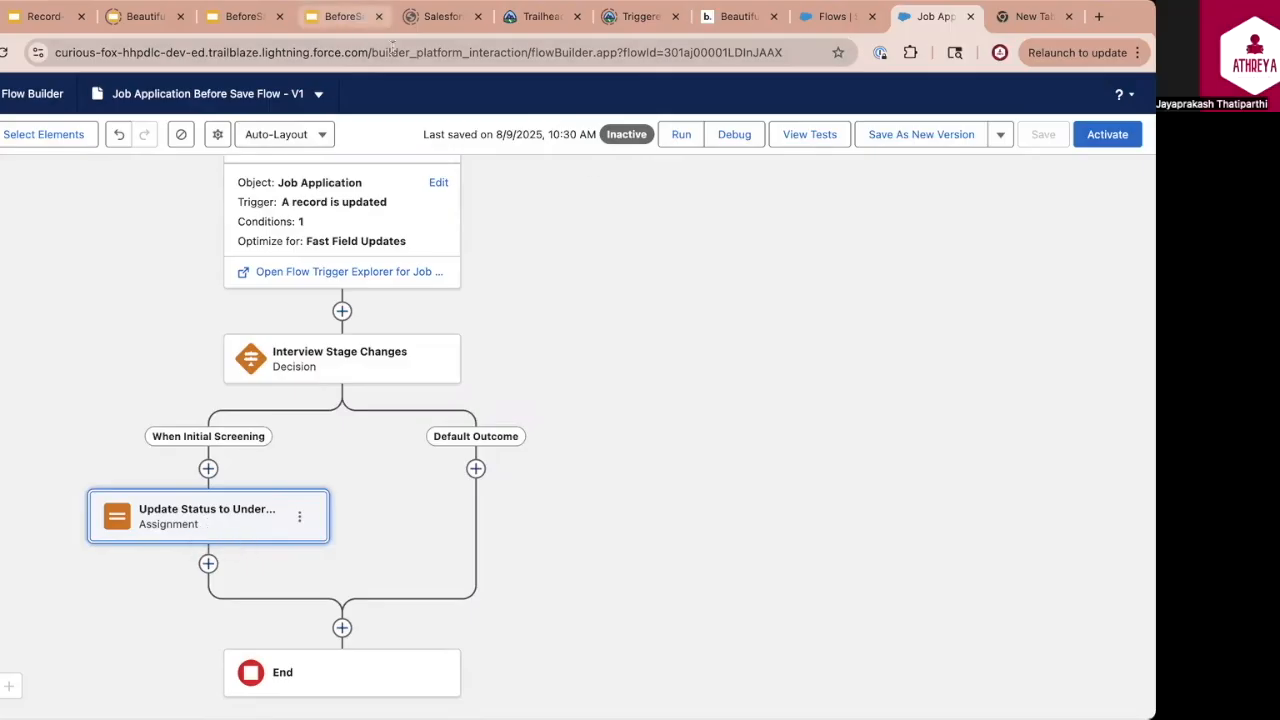
Consult the Interview Stage → Status Mapping slide and add an outcome "When Rejected or Offer Declined" to the Interview Stage Changes decision
click(340, 16)
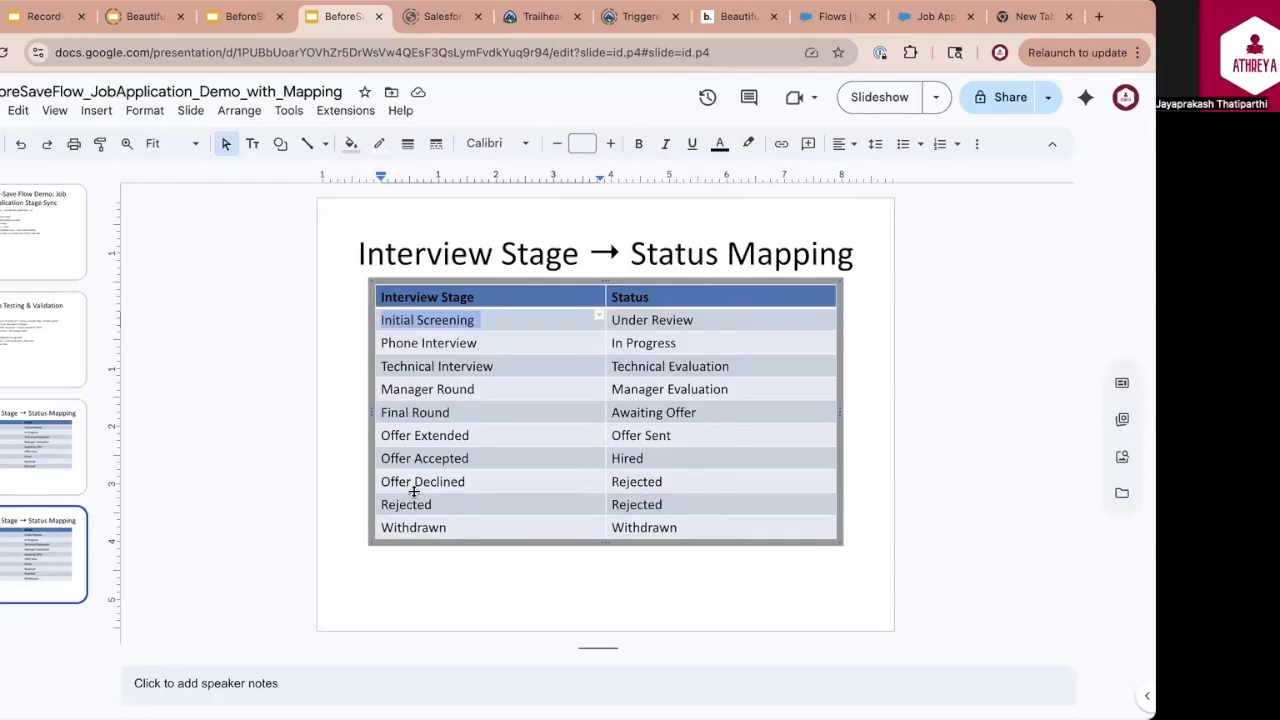
click(950, 18)
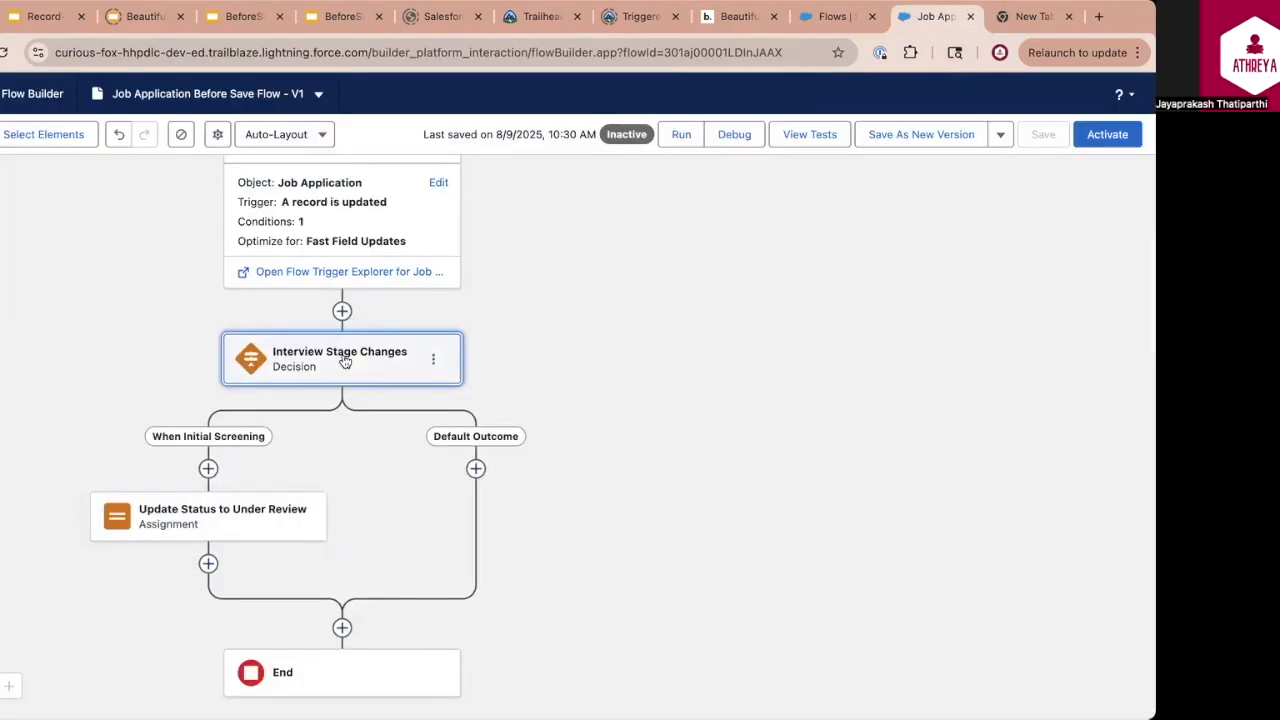
click(343, 357)
click(474, 383)
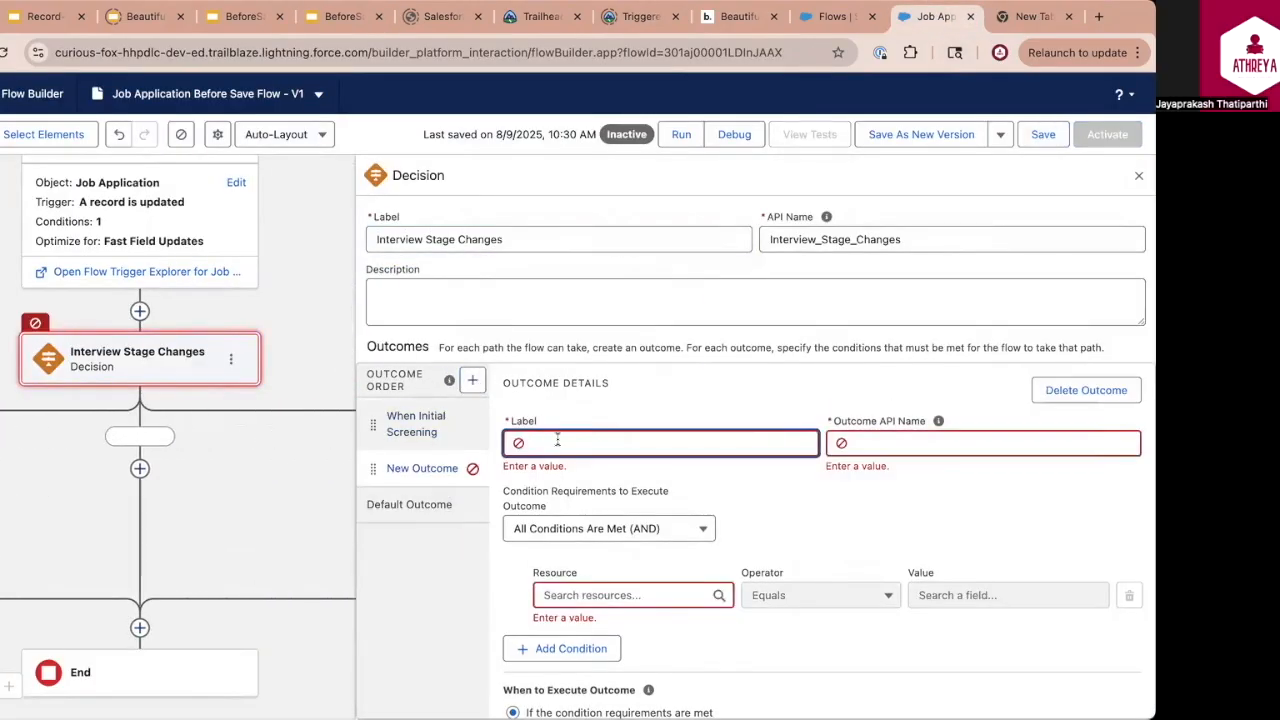
text(When Rejected or Offer Rejected)
double_click(655, 443)
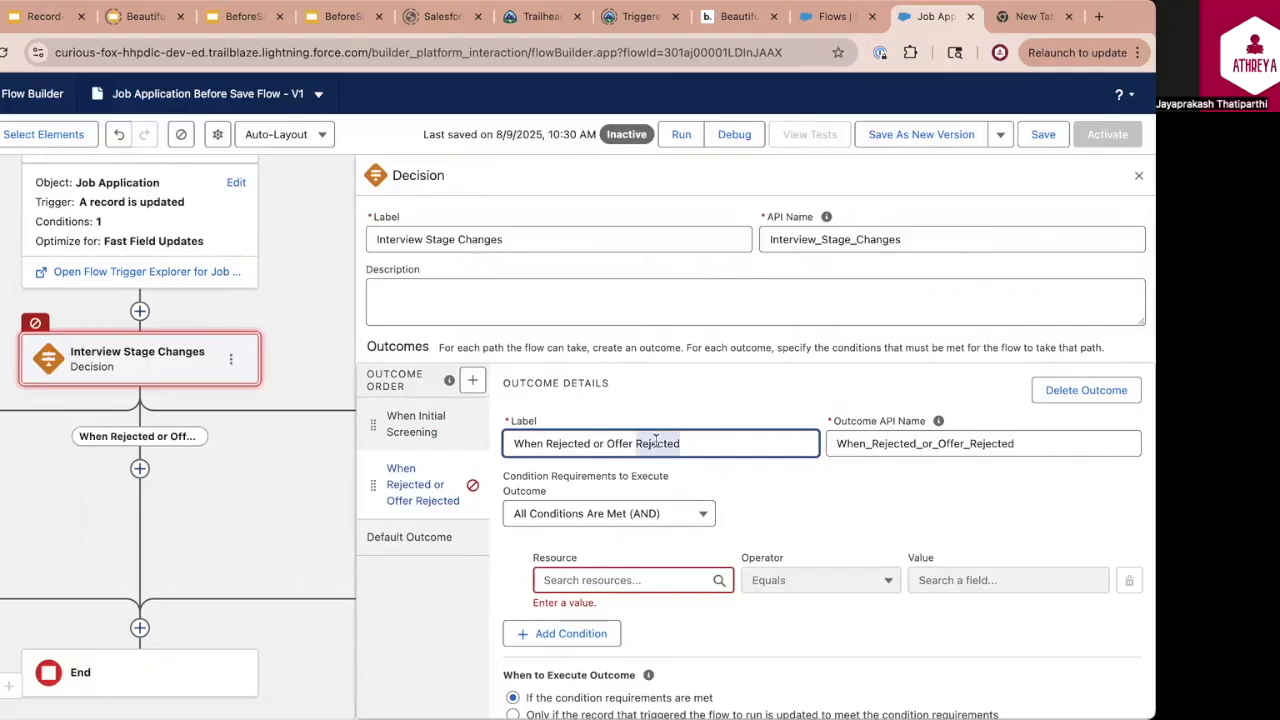
text(Decline)
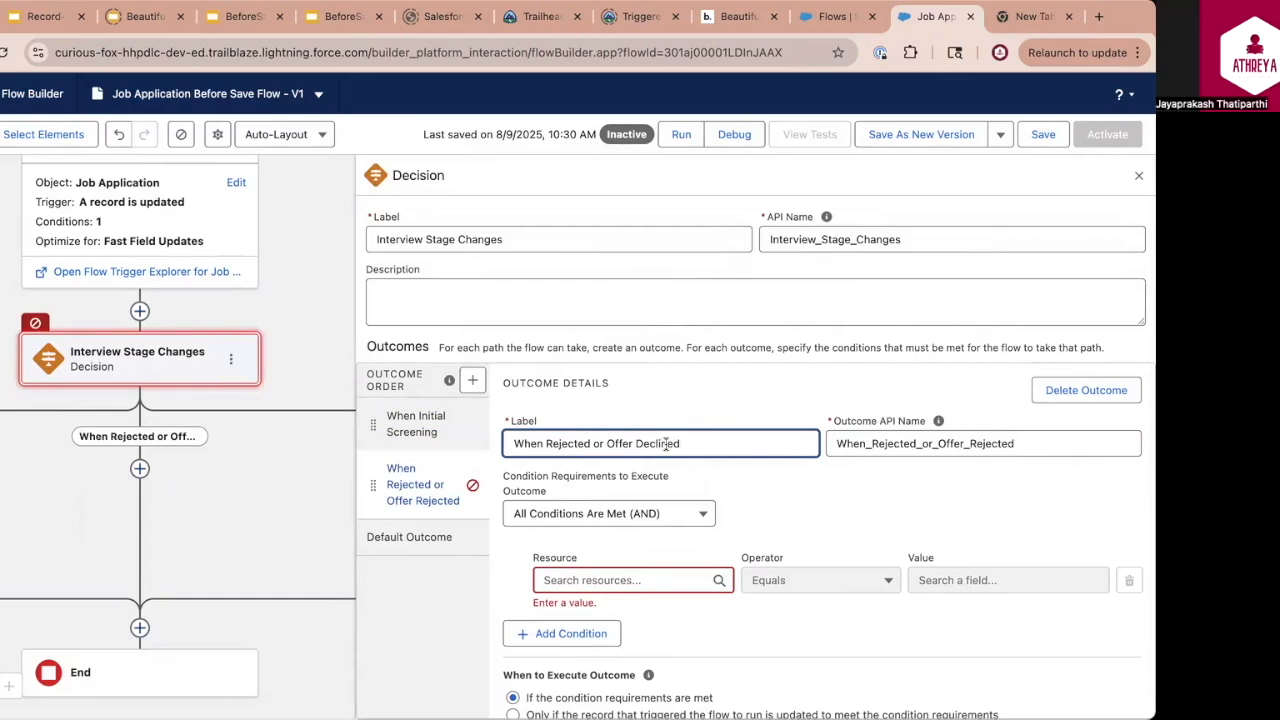
Set the new outcome's first condition to the triggering record's Stage Equals Offer Declined
click(625, 580)
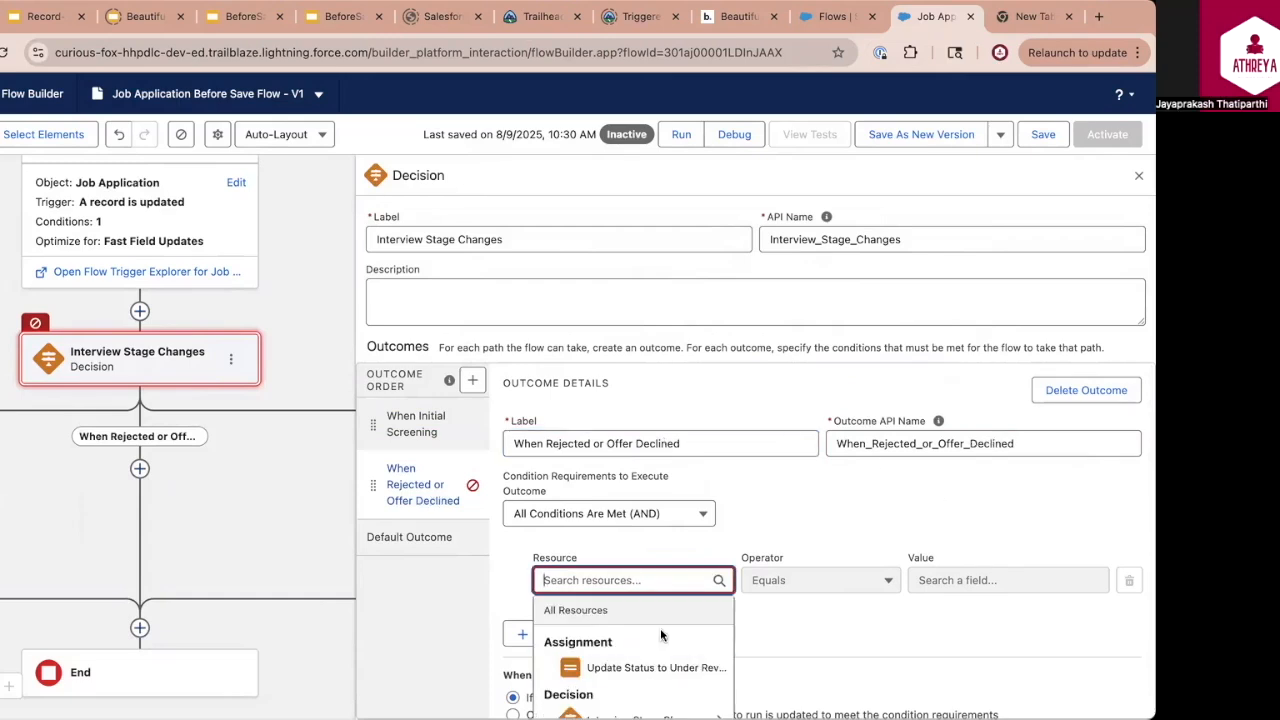
text(tr)
click(648, 695)
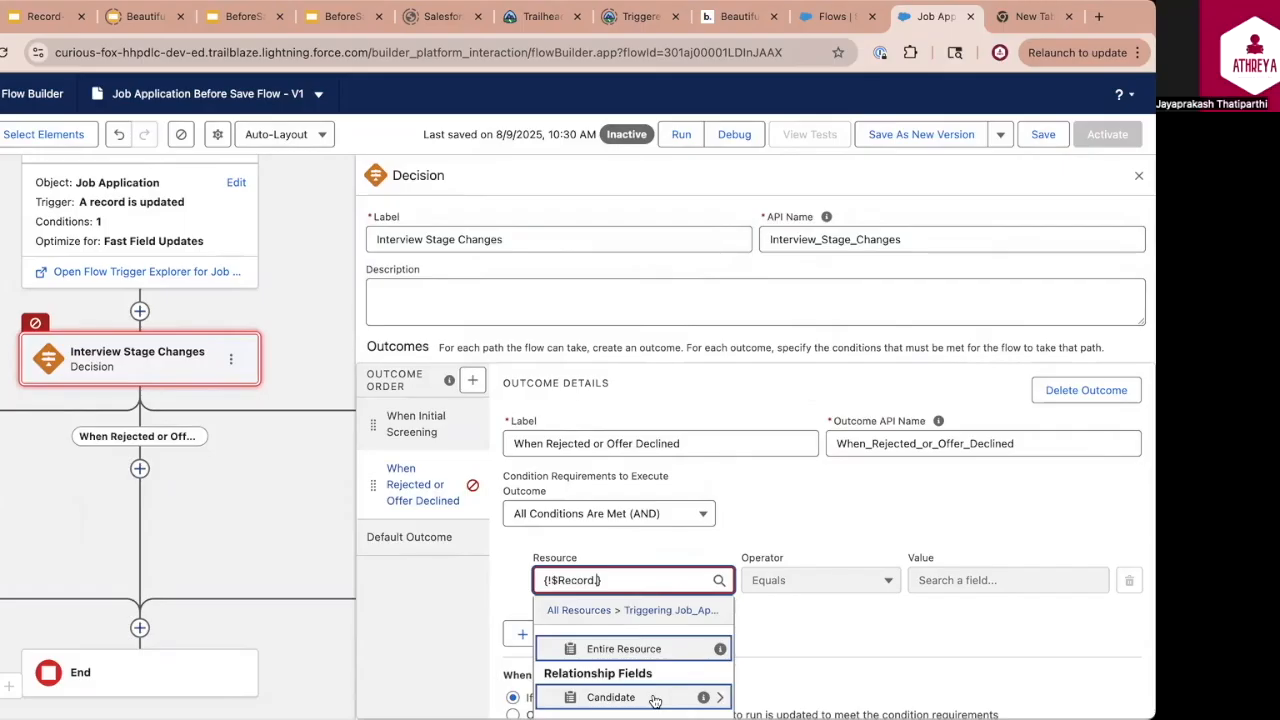
text(stag)
click(636, 667)
click(992, 575)
scroll(1008, 660, down, 3)
click(1008, 642)
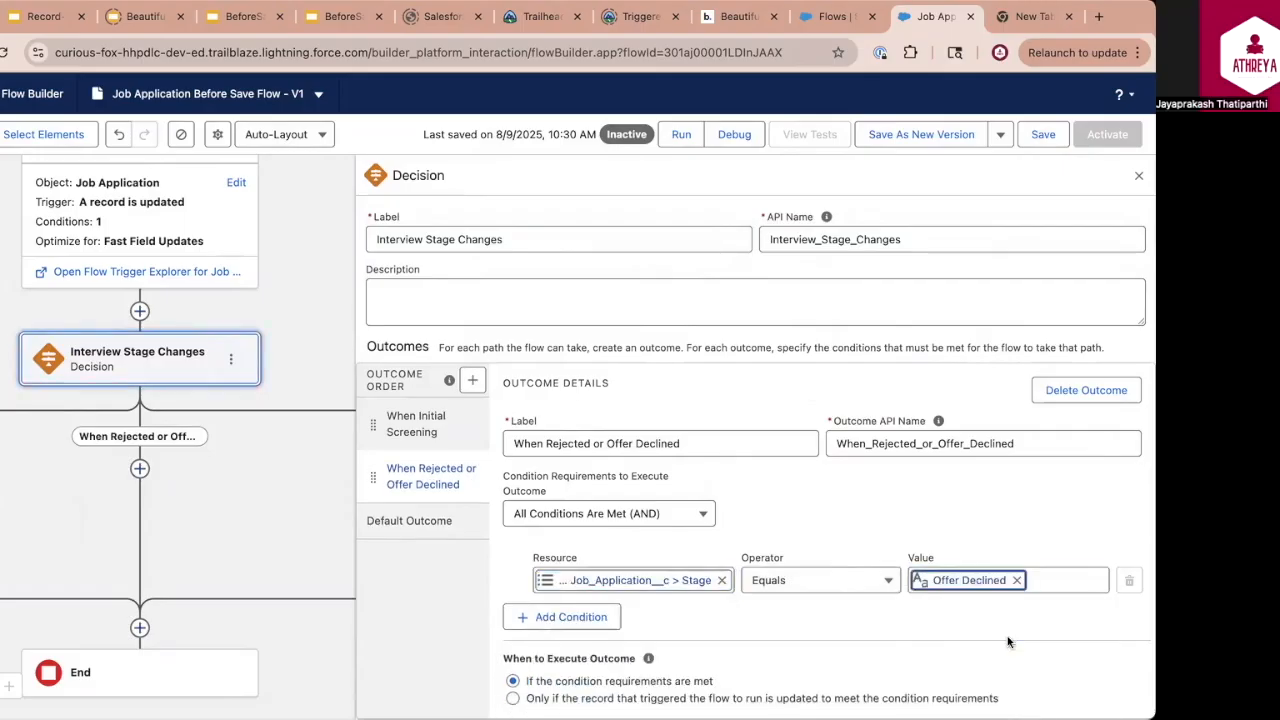
Add a second condition to the outcome: the triggering record's Stage Equals Rejected
click(597, 620)
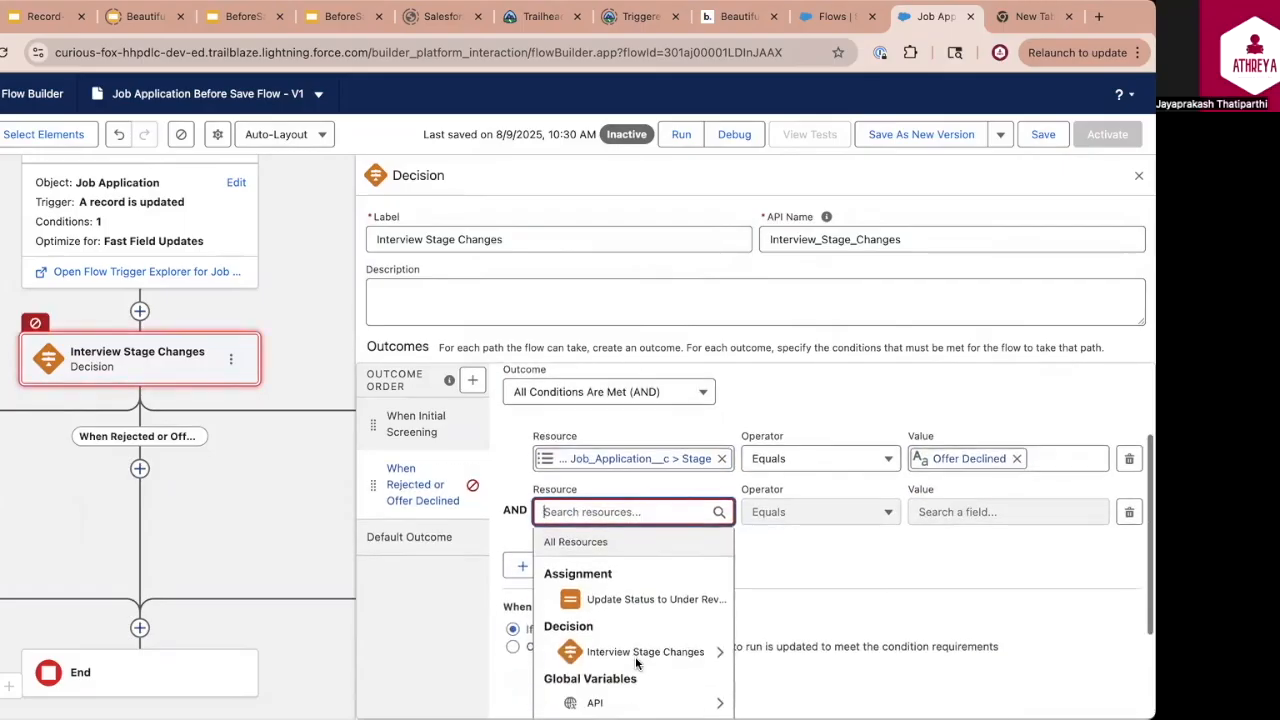
text(record)
click(634, 641)
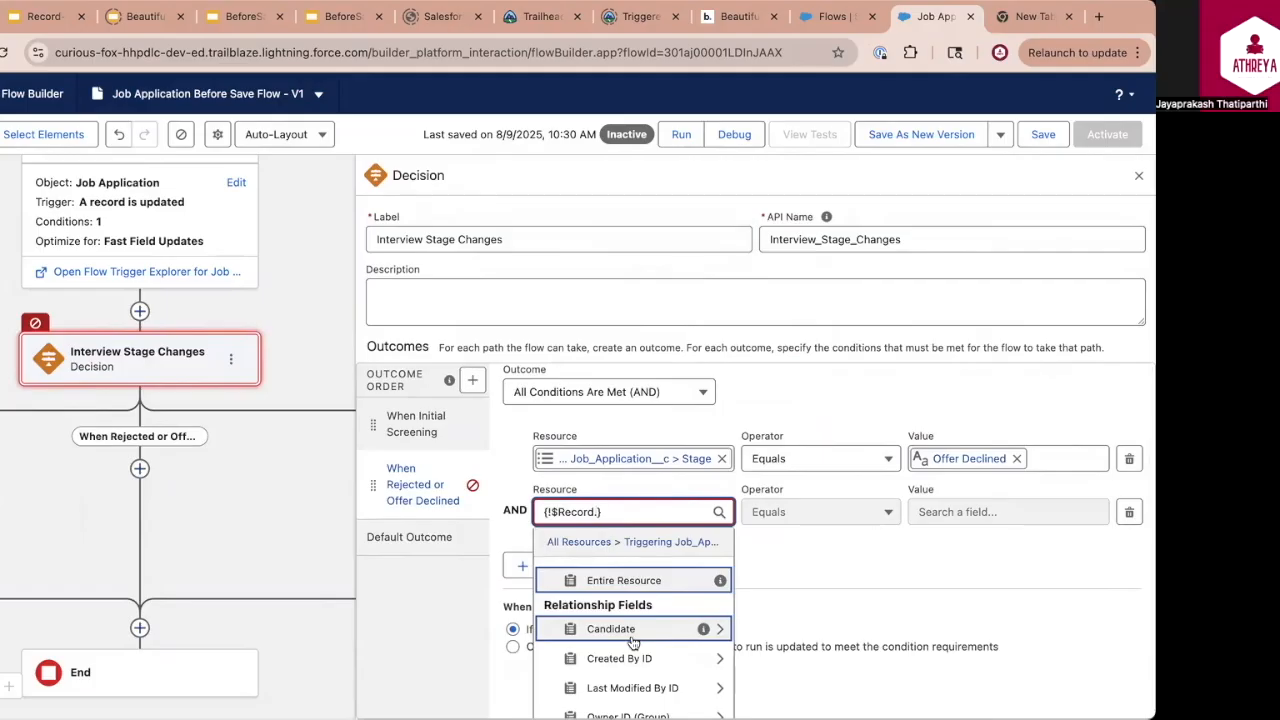
text(stage)
click(634, 641)
scroll(986, 626, down, 3)
click(986, 626)
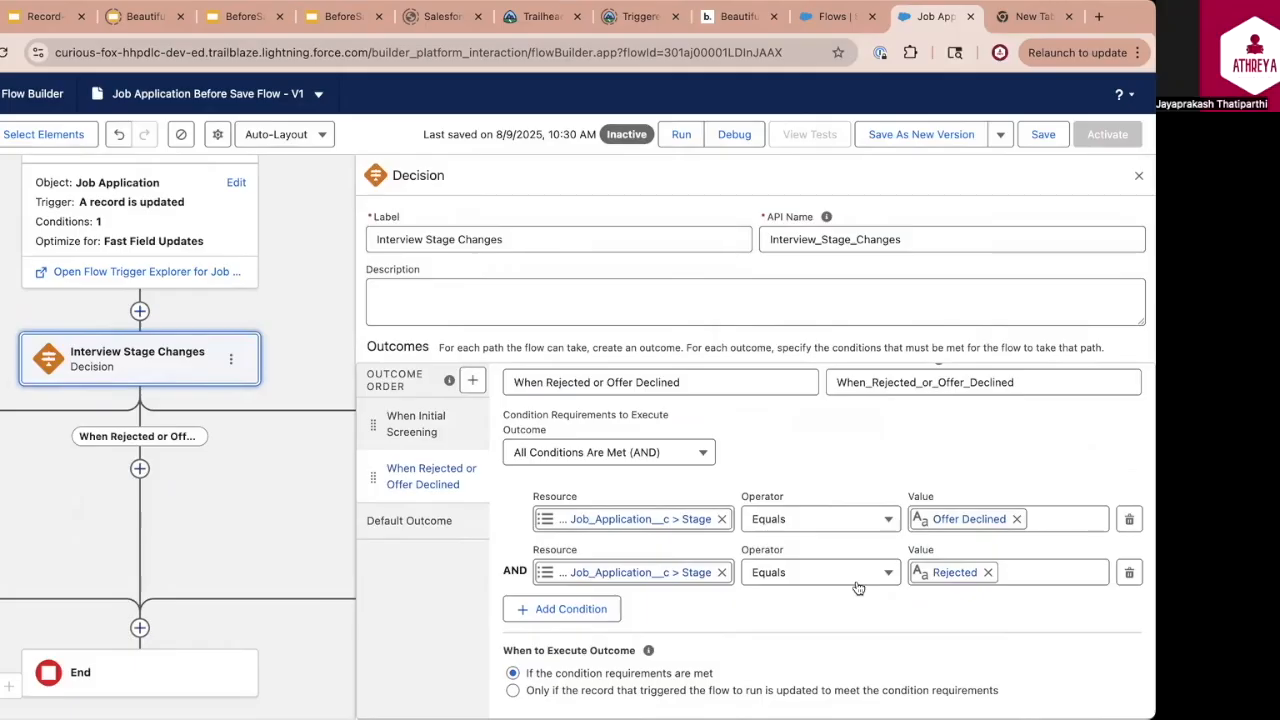
Set the outcome's condition requirements to Any Condition Is Met (OR) and save the flow
click(686, 456)
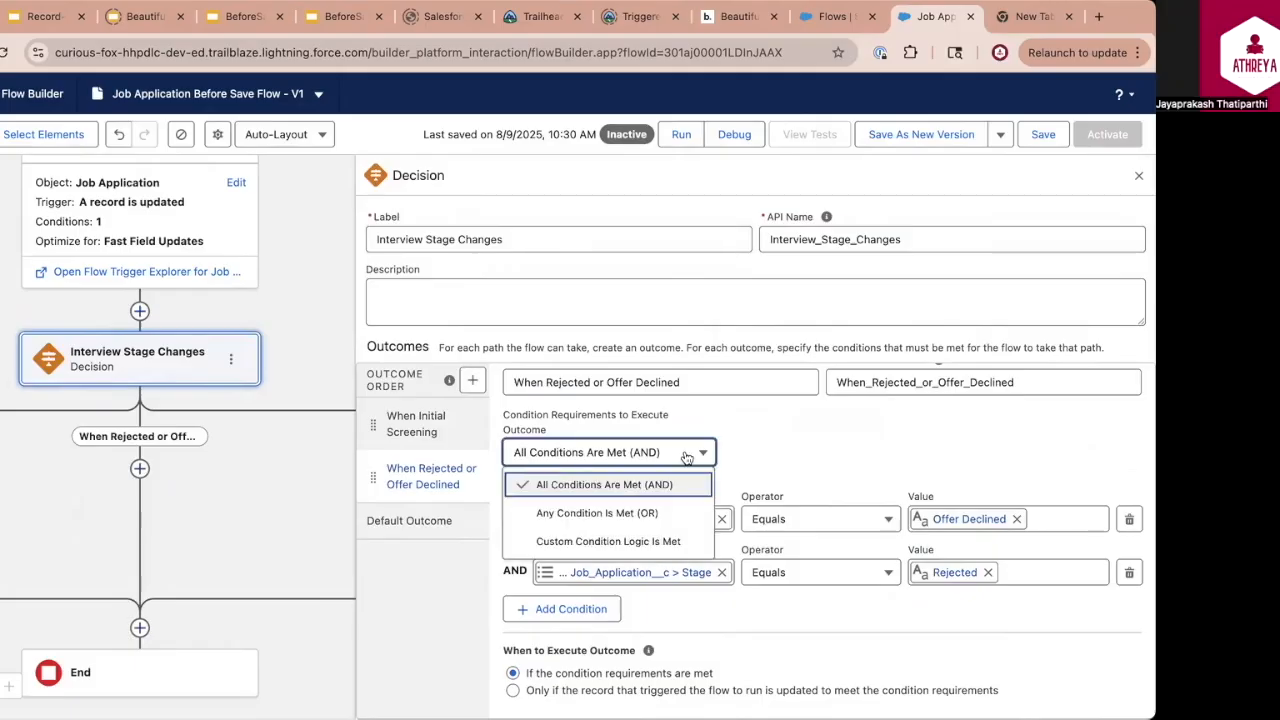
click(643, 510)
click(1043, 134)
Add an Assignment element labelled "Update Status to Rejected" to the When Rejected or Offer Declined path
click(139, 468)
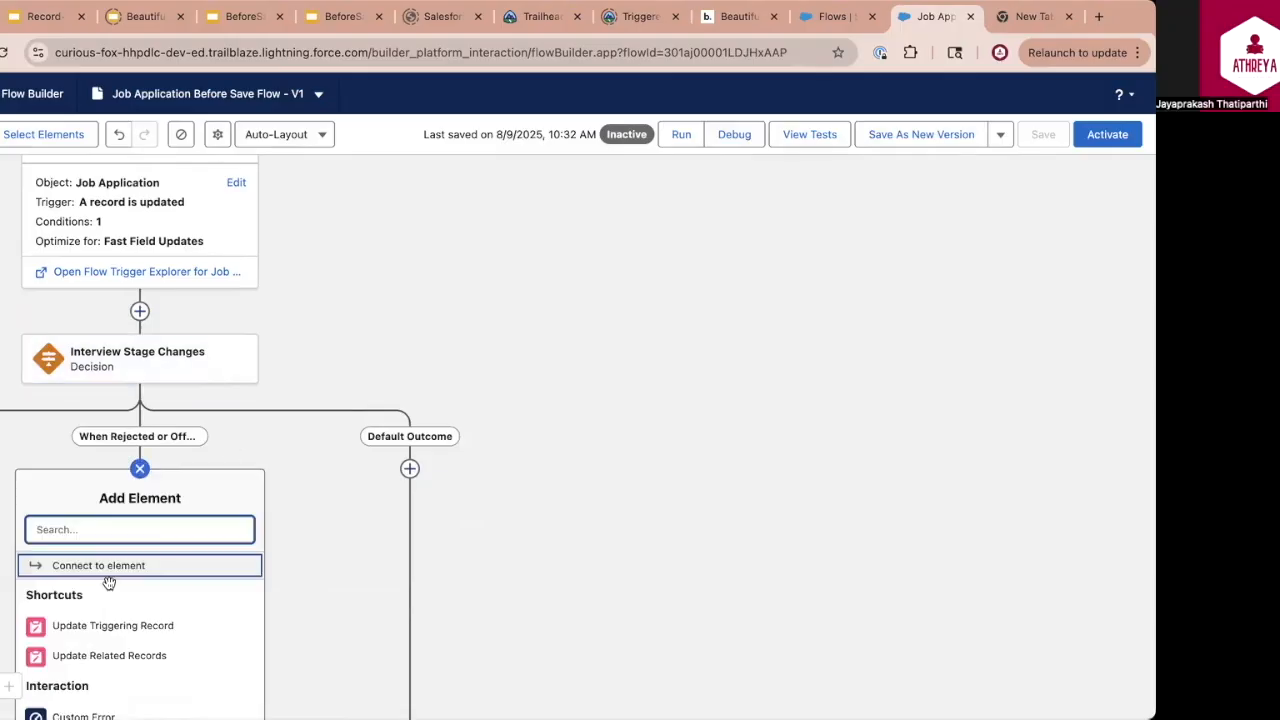
text(ass)
click(125, 568)
text(U)
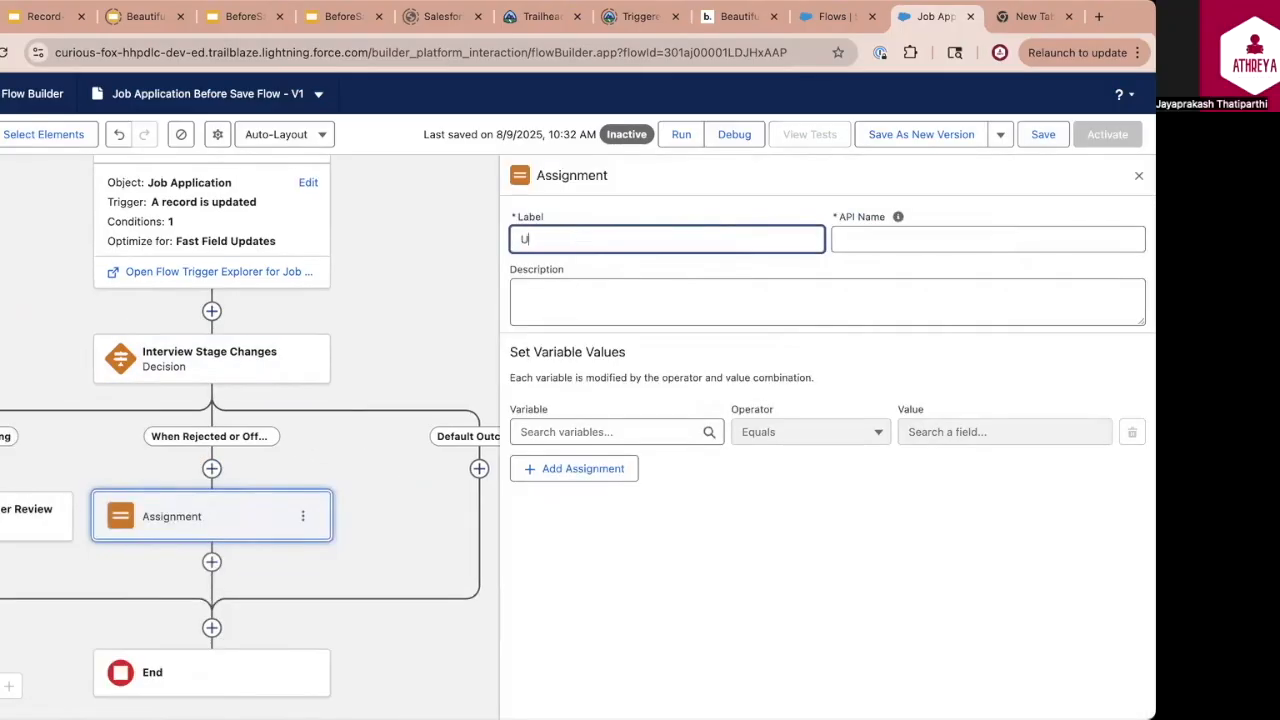
text(pdate Status to Rejec)
text(ted)
Assign Rejected to the triggering record's Stage field in the new assignment and save the flow
click(617, 432)
click(651, 577)
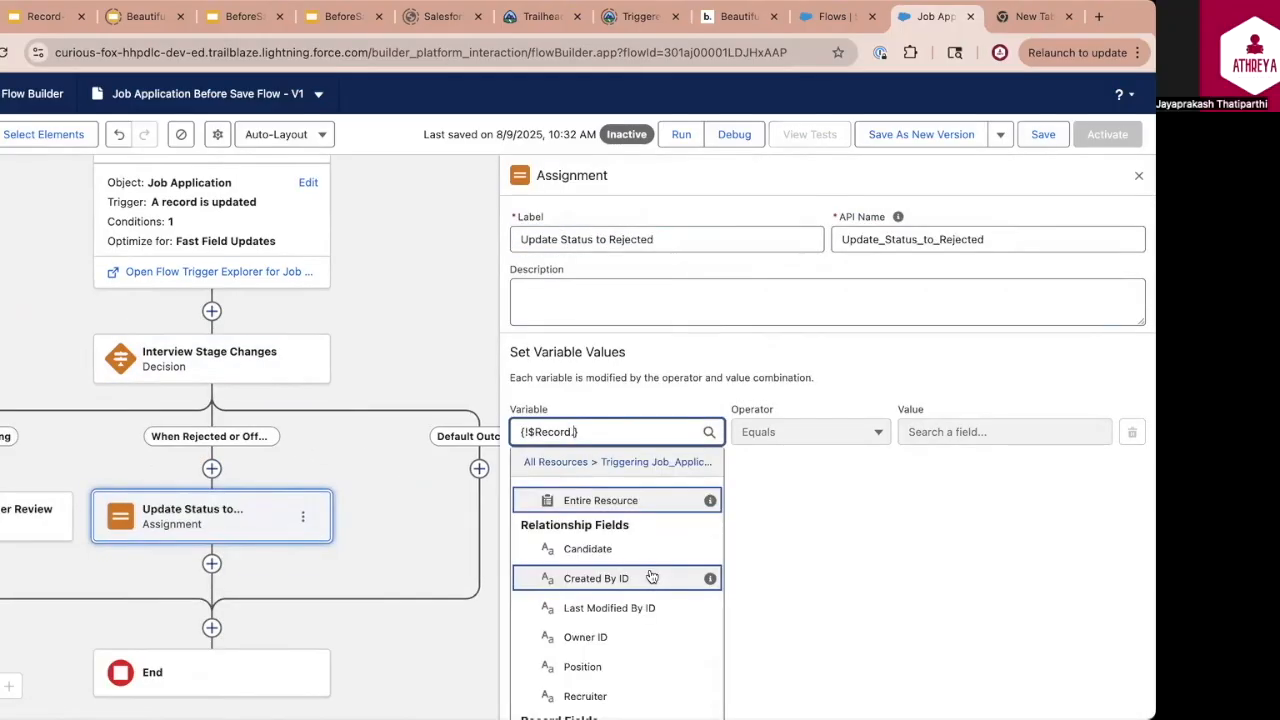
text(stag)
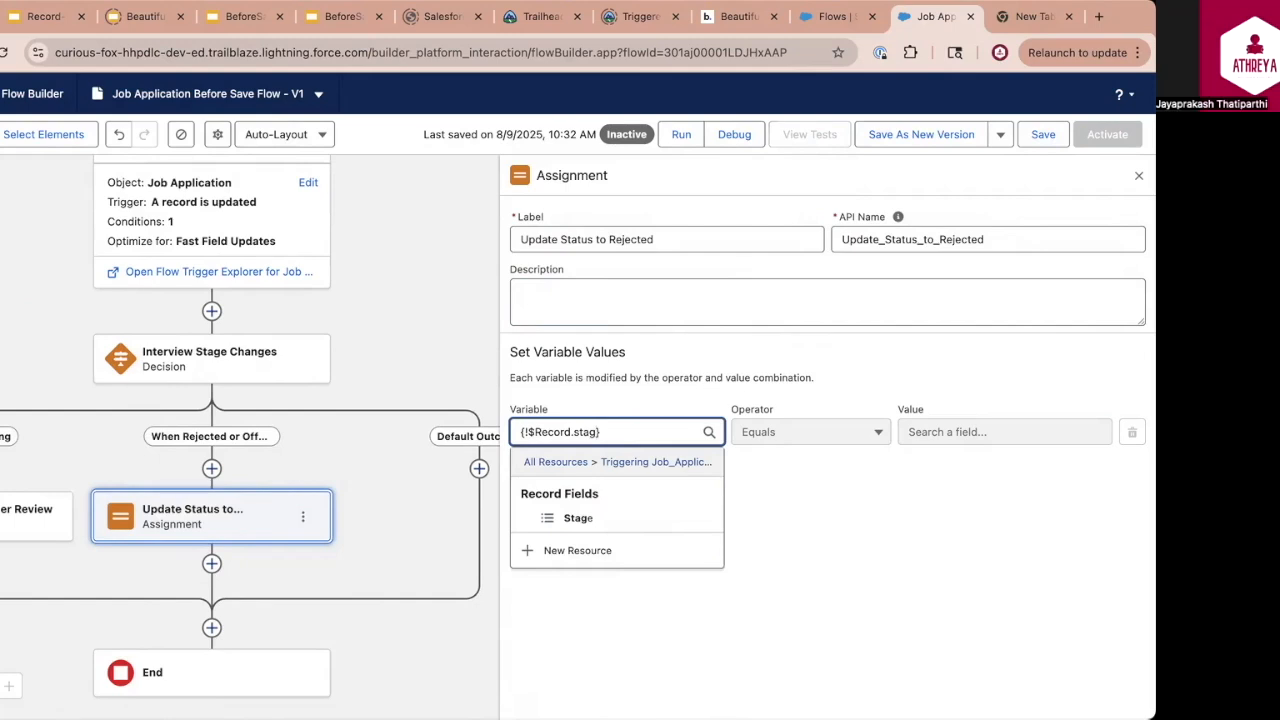
click(994, 436)
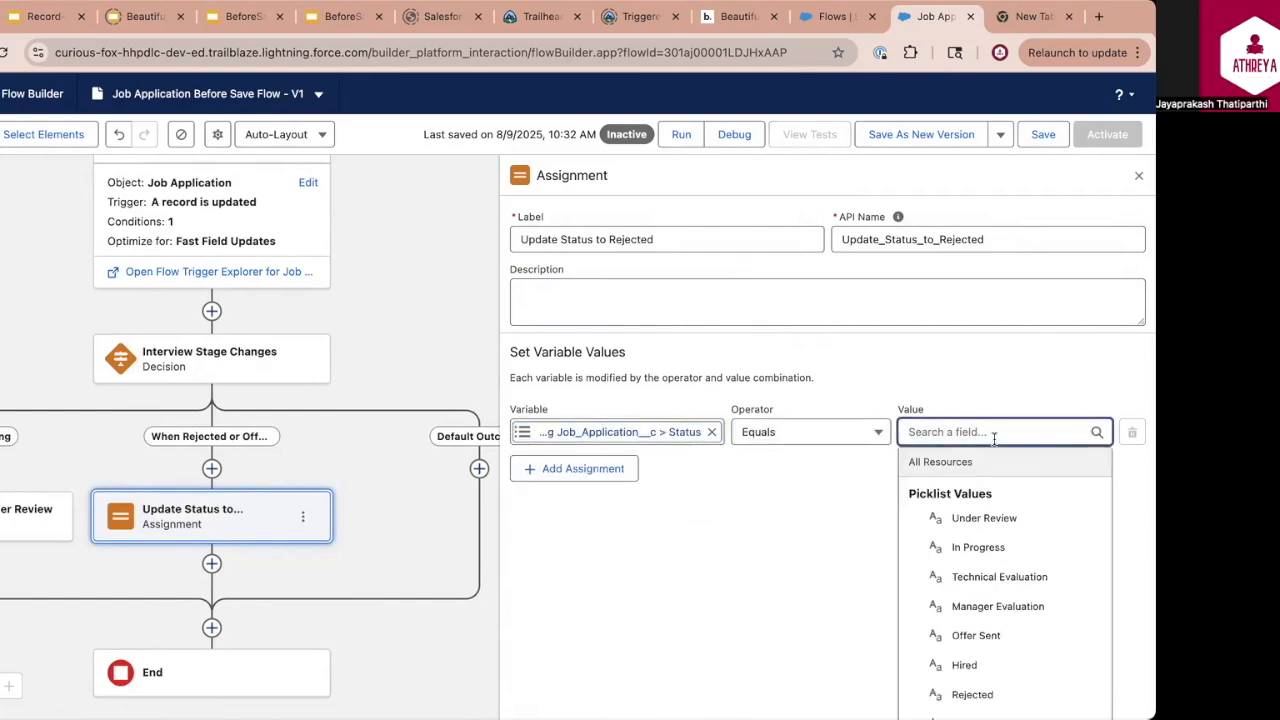
text(re)
click(970, 603)
click(1043, 134)
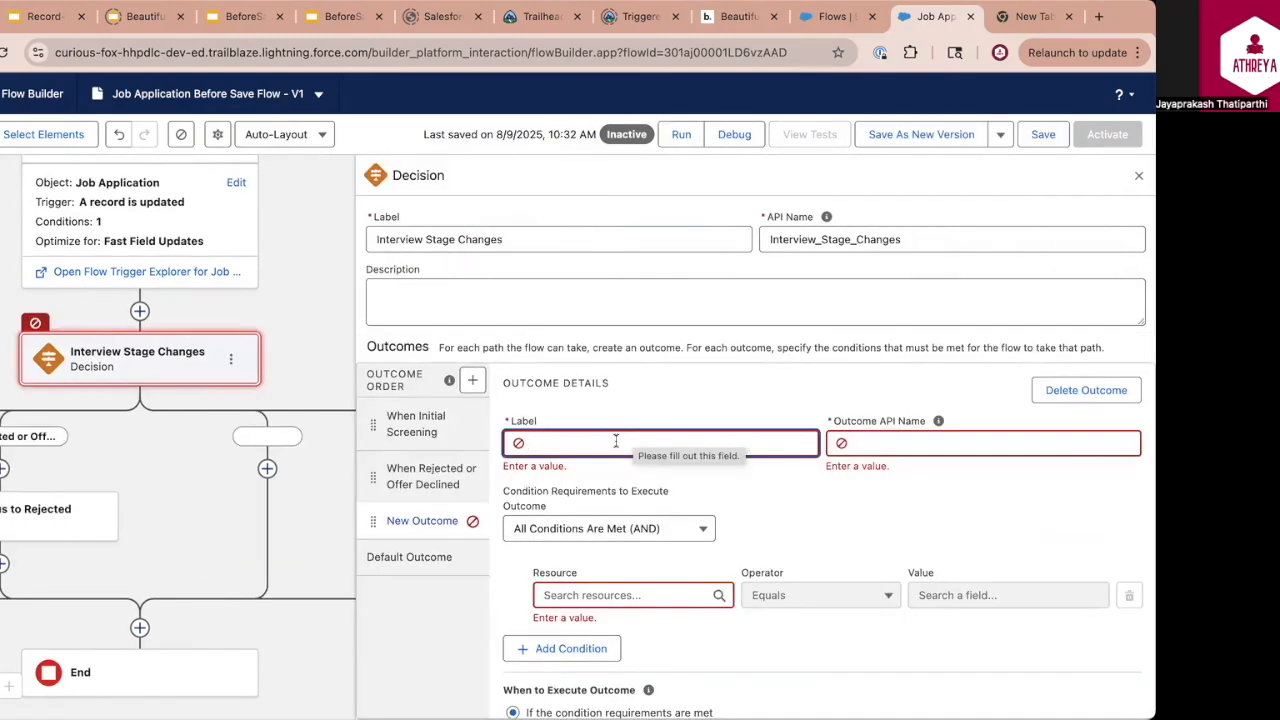
Configure a new decision outcome "When Phone Interview" with the condition Stage Equals Phone Interview
click(616, 441)
text(When P)
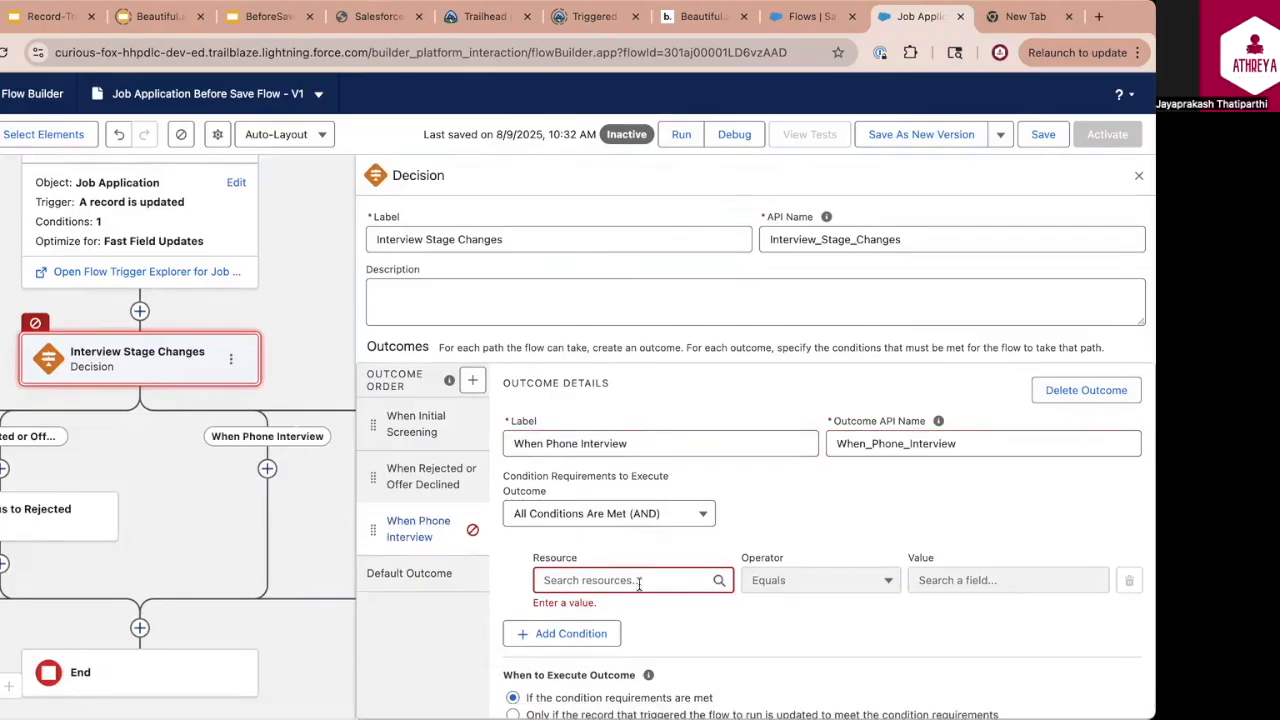
text(rec)
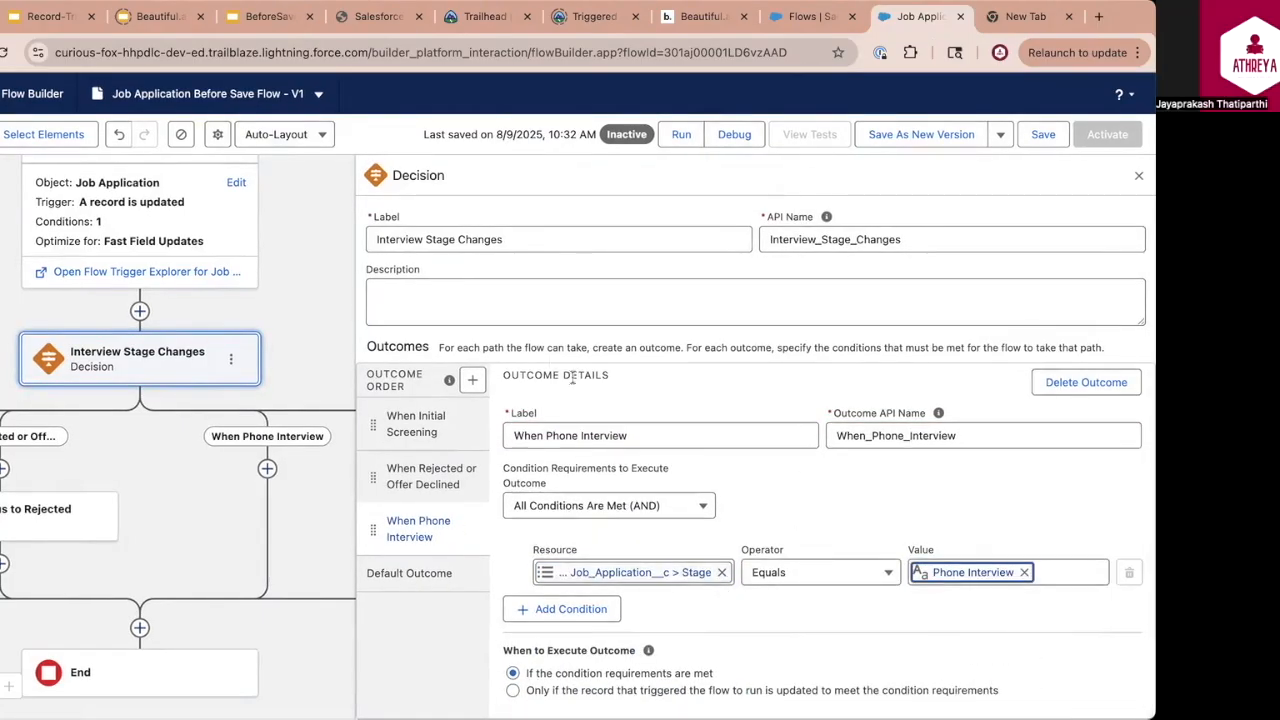
Configure a decision outcome "When Technical Interview" with the condition Stage Equals Technical Interview
text(When Technical Interview)
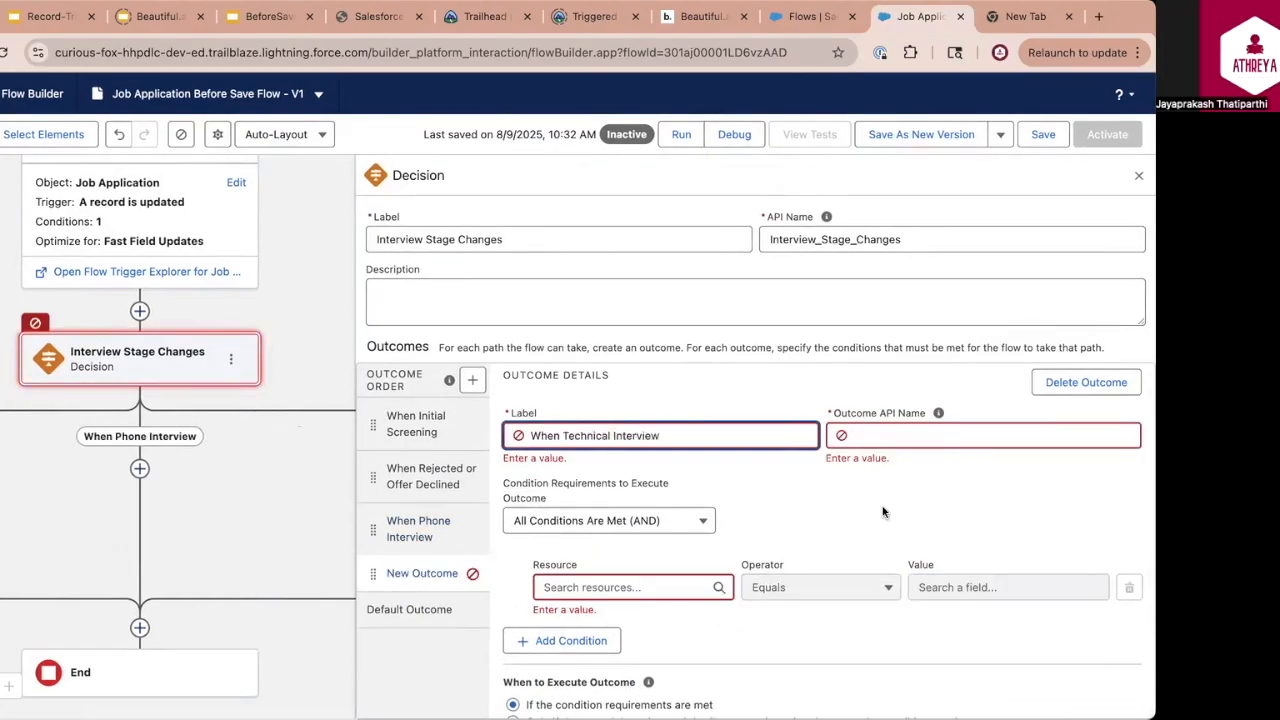
click(620, 572)
text(rec)
click(963, 572)
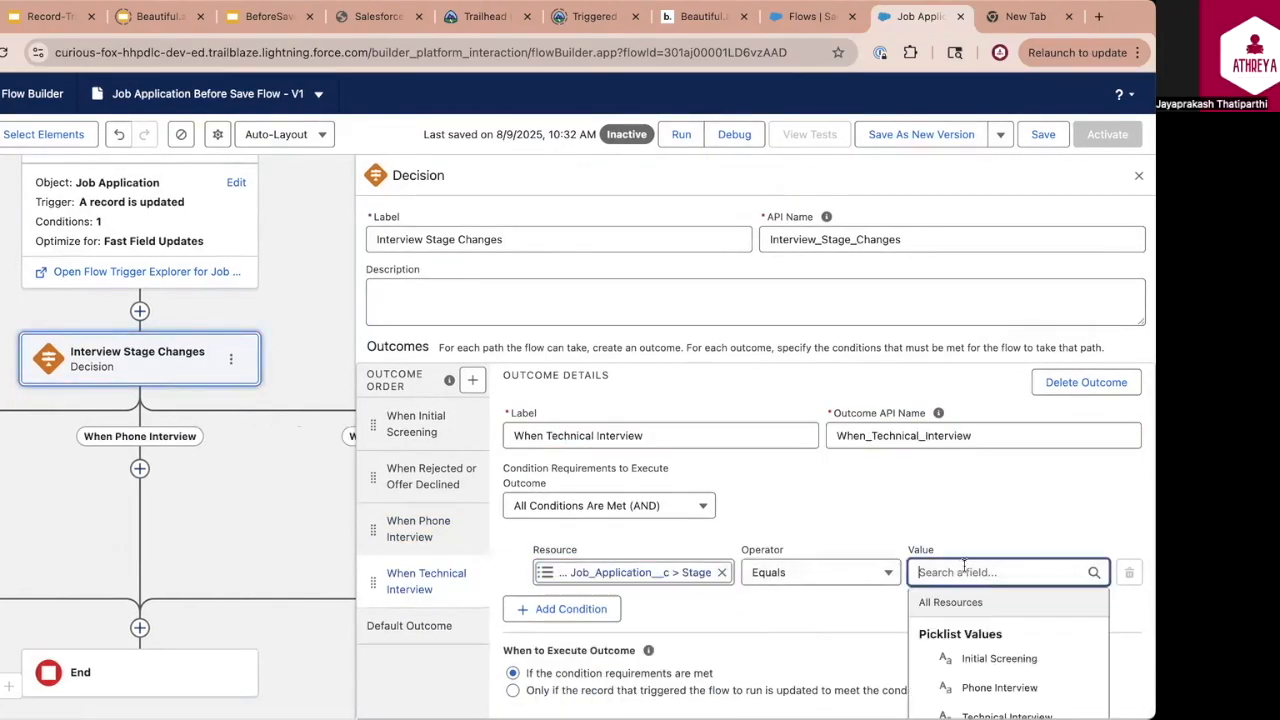
click(1006, 716)
Add a decision outcome "When Manager Round" with a condition on the triggering record's Stage field
click(472, 379)
text(When)
text(Manager Round)
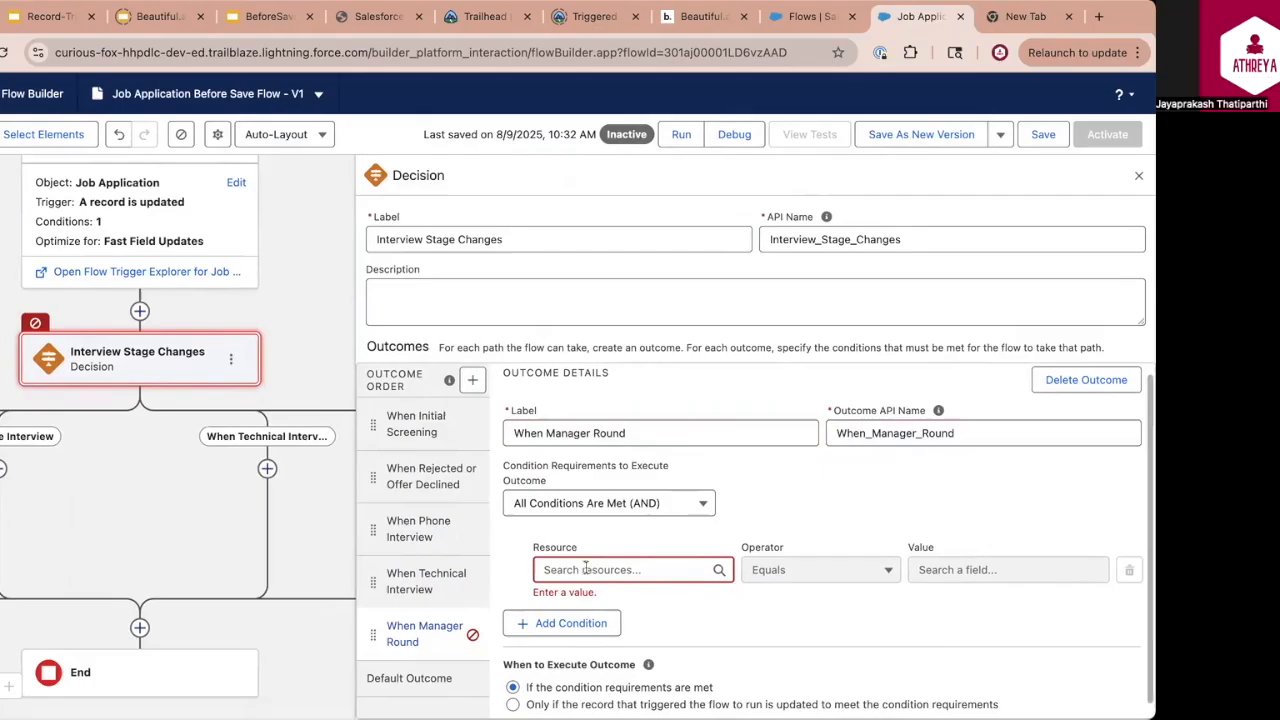
click(620, 569)
text(rec)
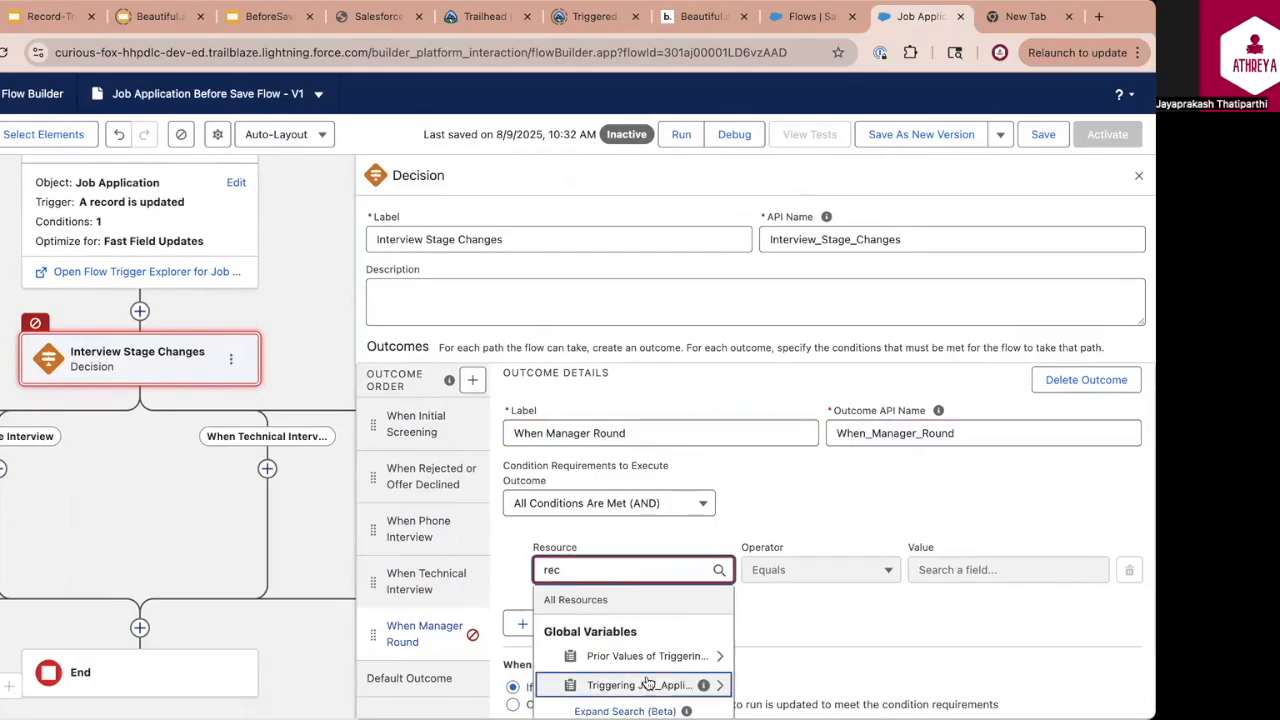
click(648, 684)
Add a decision outcome "When Final Round" with the condition that the triggering record's Stage Equals Final Round
click(472, 379)
text(When Final Round)
click(620, 569)
text(rec)
click(640, 692)
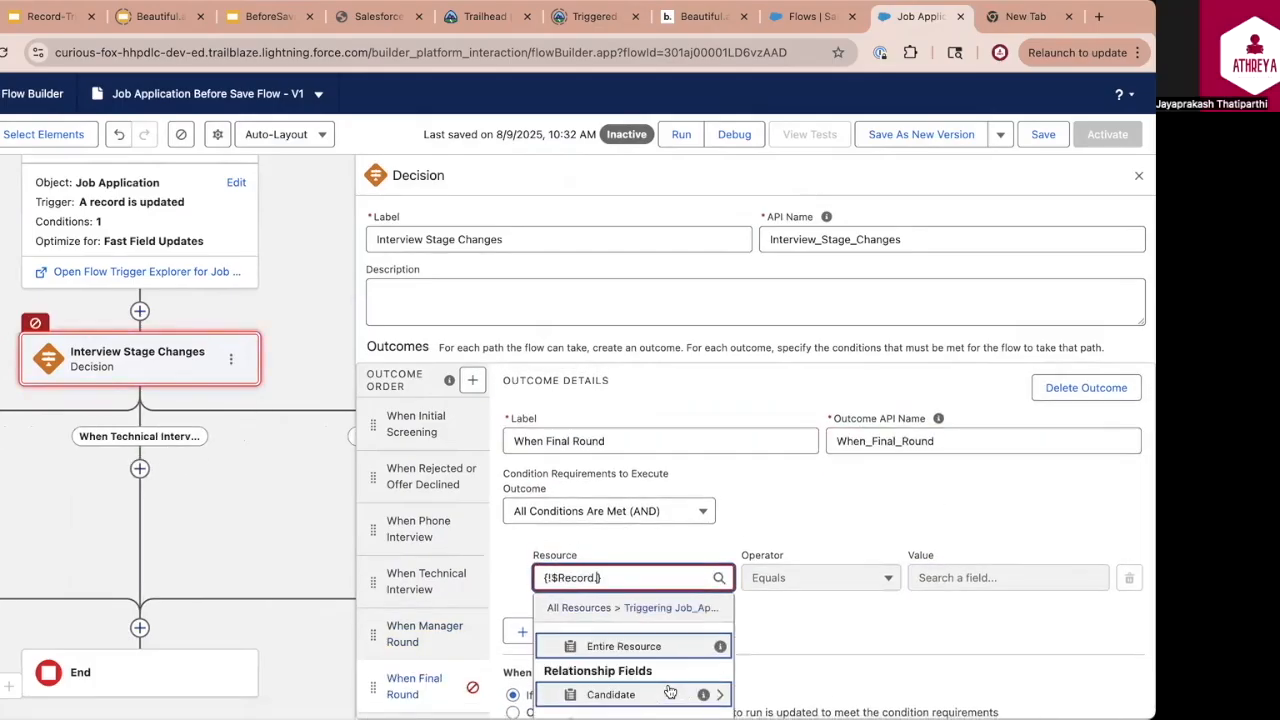
click(660, 690)
click(949, 572)
click(989, 680)
Add a decision outcome "When Offer Accepted" with the condition that the triggering record's Stage Equals Offer Accepted
click(472, 379)
click(563, 437)
text(When Offer Accepted)
click(620, 572)
text(r)
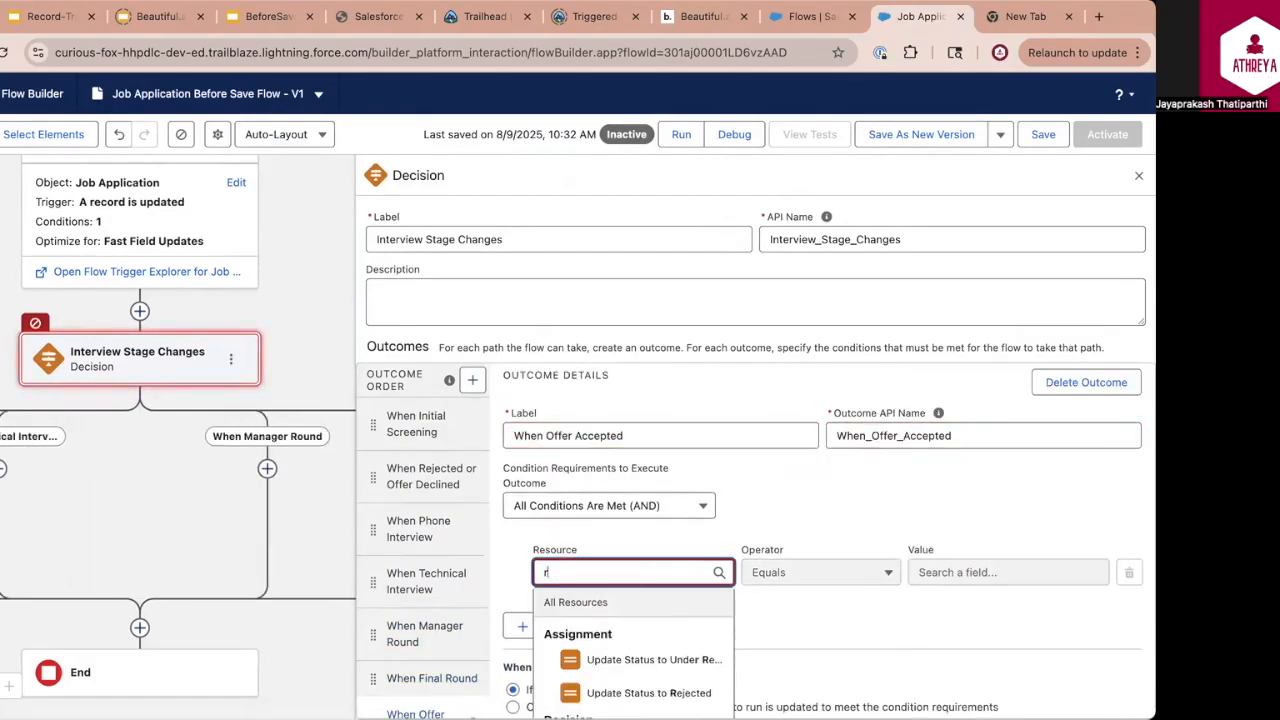
text(ec)
click(640, 690)
click(655, 690)
click(983, 571)
click(985, 682)
Add a decision outcome "When Withdrawn" with the condition Stage Equals Withdrawn, and save the flow
click(472, 380)
scroll(472, 444, down, 2)
text(When Withdrawn)
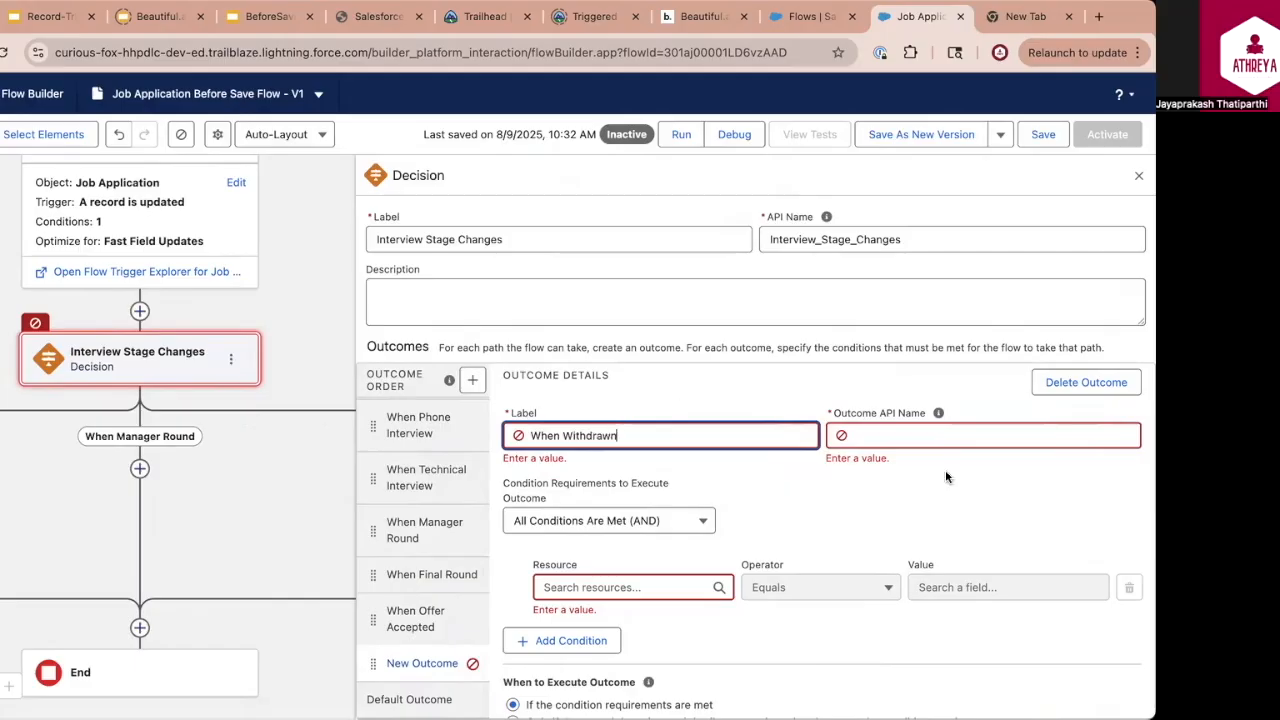
click(620, 574)
Assign In Progress to the triggering job application's Status field
text(rec)
click(645, 690)
text(sta)
click(655, 688)
click(983, 572)
text(wi)
click(973, 661)
click(1045, 138)
Add an Assignment element labelled "Update Status to In Progress" to the When Phone Interview path
scroll(454, 420, left, 8)
click(443, 366)
click(390, 466)
click(618, 245)
text(Update Status to In Progress)
click(603, 433)
text(rec)
click(601, 544)
text(sta)
click(585, 606)
click(983, 433)
click(980, 550)
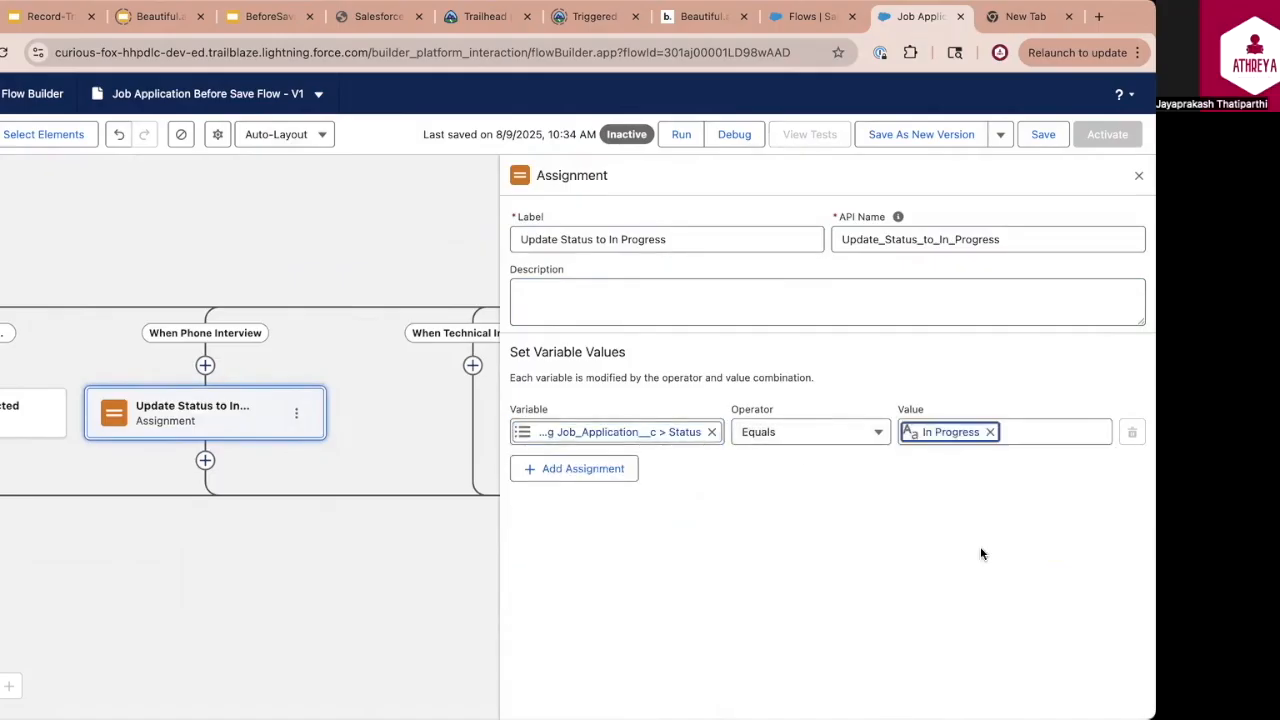
Add an assignment "Update Status to Technical Evaluation" on the When Technical Interview path, setting the record's Status to Technical Evaluation
click(473, 366)
click(420, 466)
click(638, 241)
text(Update Status to Technical Evaluation)
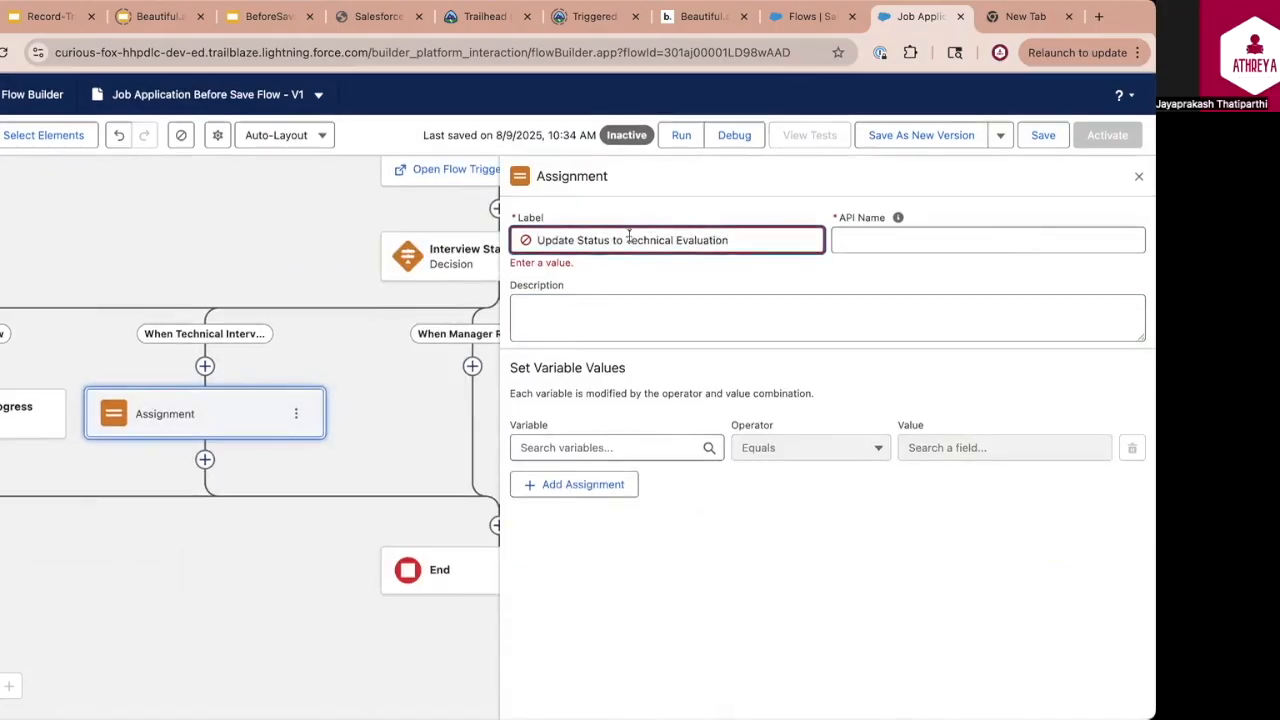
click(605, 446)
text(stat)
click(600, 520)
click(981, 433)
Add an Assignment element labelled "Update Status to Manager Evaluation" to the When Manager Round path
click(473, 366)
click(420, 466)
text(Update Status to Manager Evaluation)
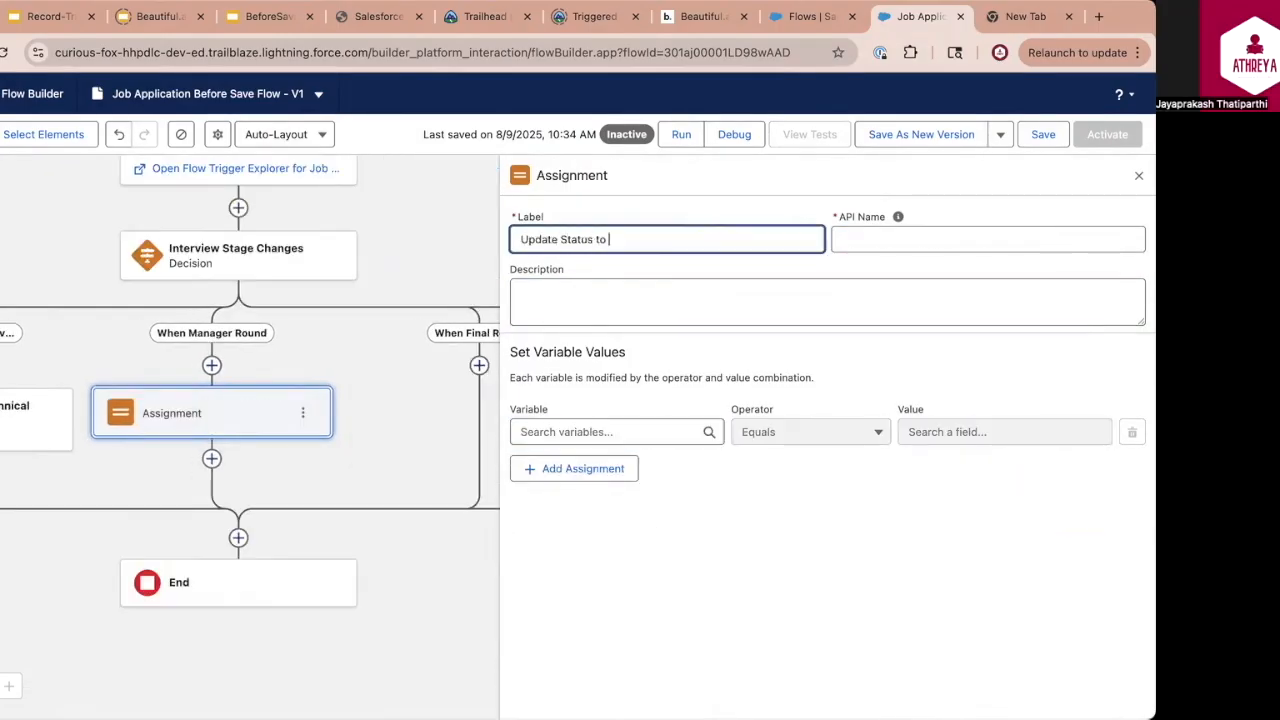
Assign Manager Evaluation to the triggering job application's Status field
click(605, 433)
text(re)
click(640, 580)
text(sta)
click(610, 592)
click(940, 433)
click(965, 540)
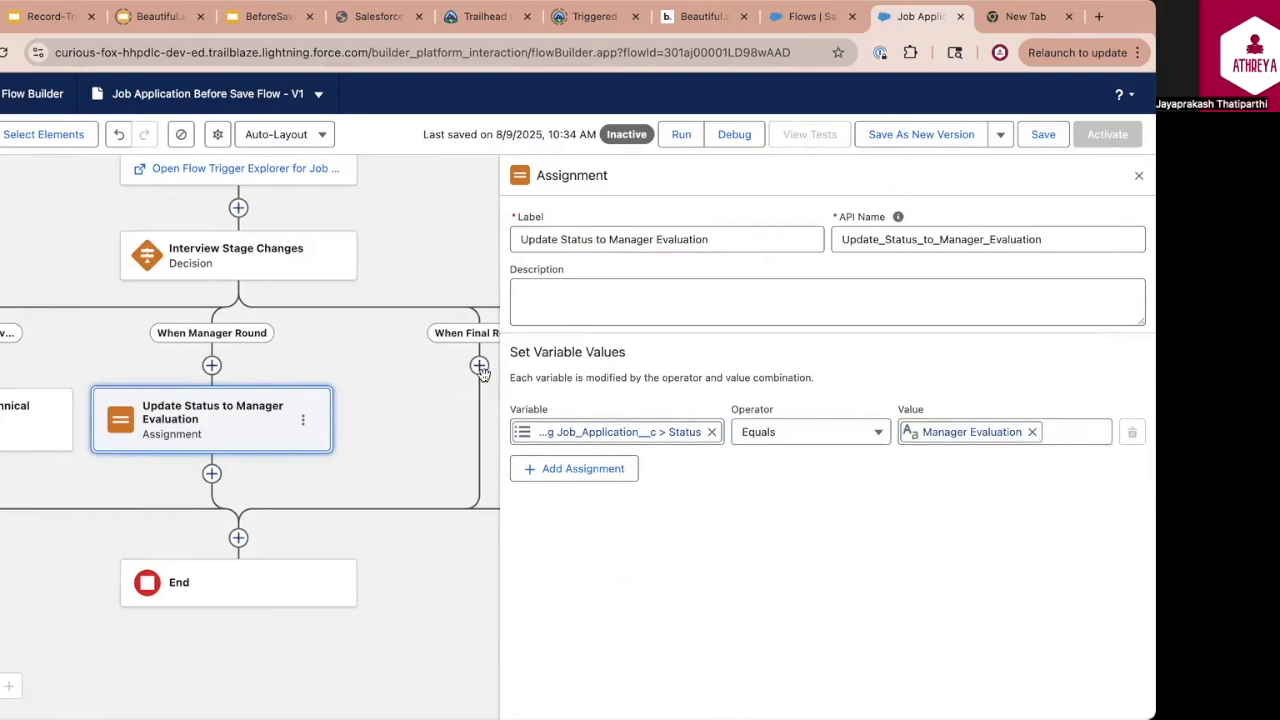
Add an Assignment element labelled "Update Status to Decision Pending" to the When Final Round path
click(479, 366)
click(420, 466)
click(627, 236)
text(Update Status to Awaiting Offer)
drag(699, 239, 609, 239)
text(Decision Pending)
key(Tab)
key(Tab)
Assign Decision Pending to the triggering job application's Status field
click(609, 432)
text(sta)
click(590, 521)
click(968, 432)
scroll(980, 632, down, 1)
click(985, 712)
Add an Assignment element labelled "Update Status to Offer Sent" to the When Offer Accepted path
click(479, 366)
text(a)
click(420, 524)
click(627, 239)
text(Update Status to Offer Sent)
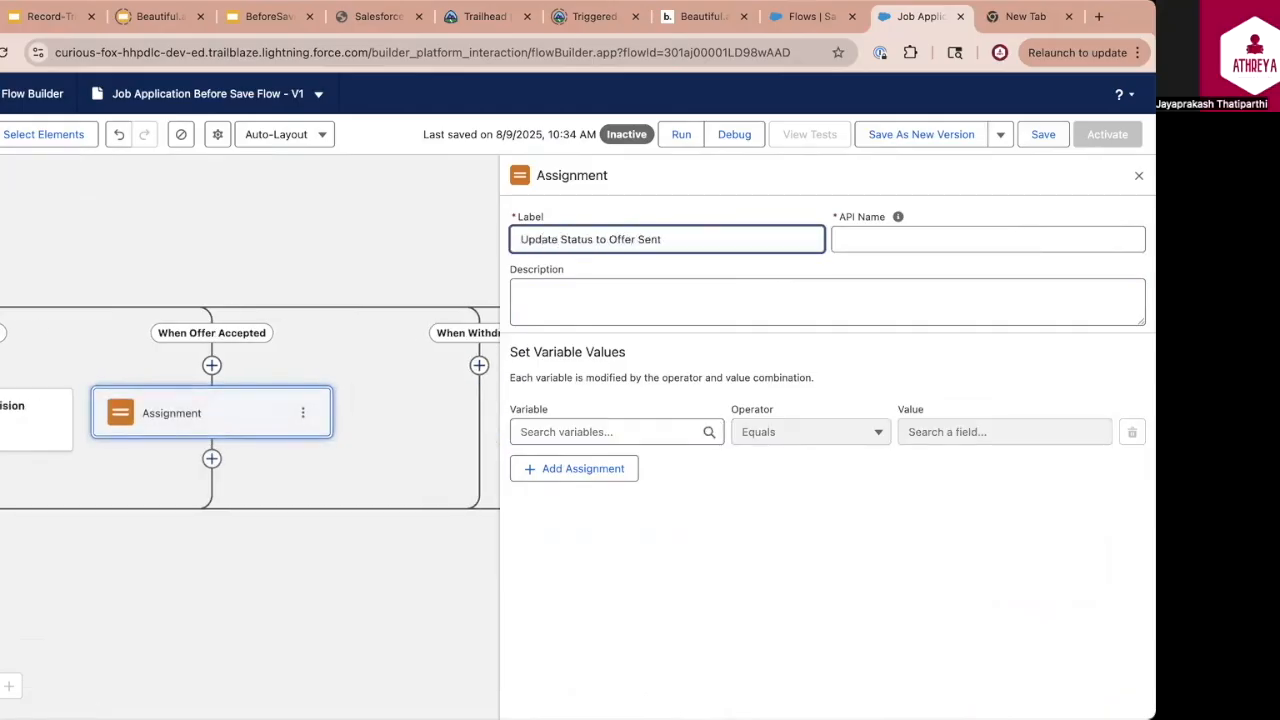
Assign Hired to the triggering job application's Status field in the When Offer Accepted path
click(609, 432)
click(620, 523)
text(sta)
click(590, 521)
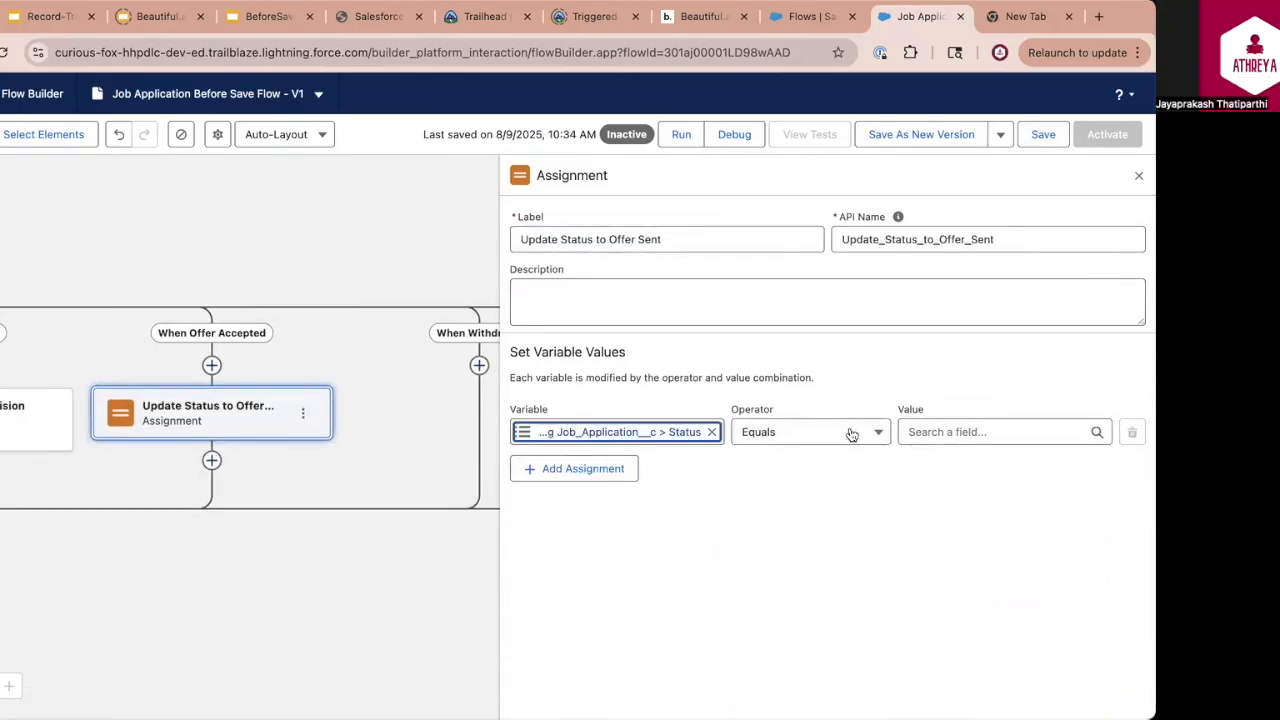
scroll(300, 400, left, 3)
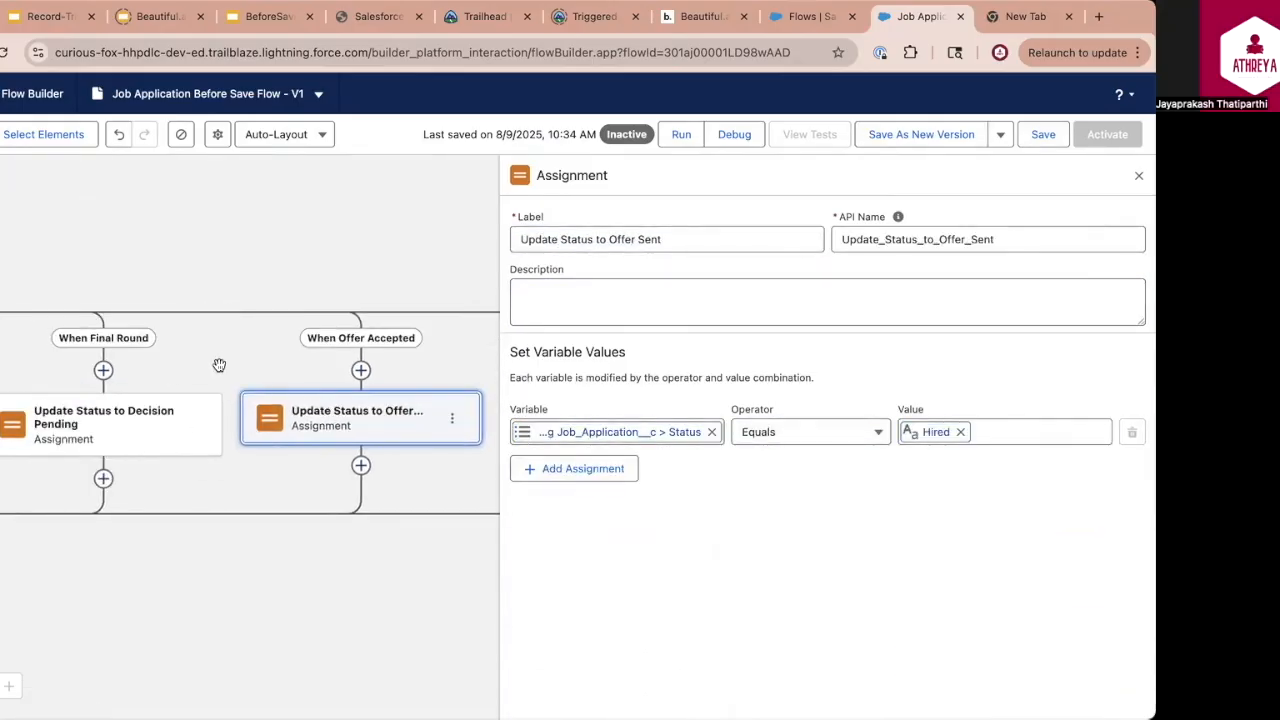
Add an Assignment element labelled "Update Status to Withdrawn" to the When Withdrawn path
scroll(225, 390, left, 5)
scroll(330, 450, right, 9)
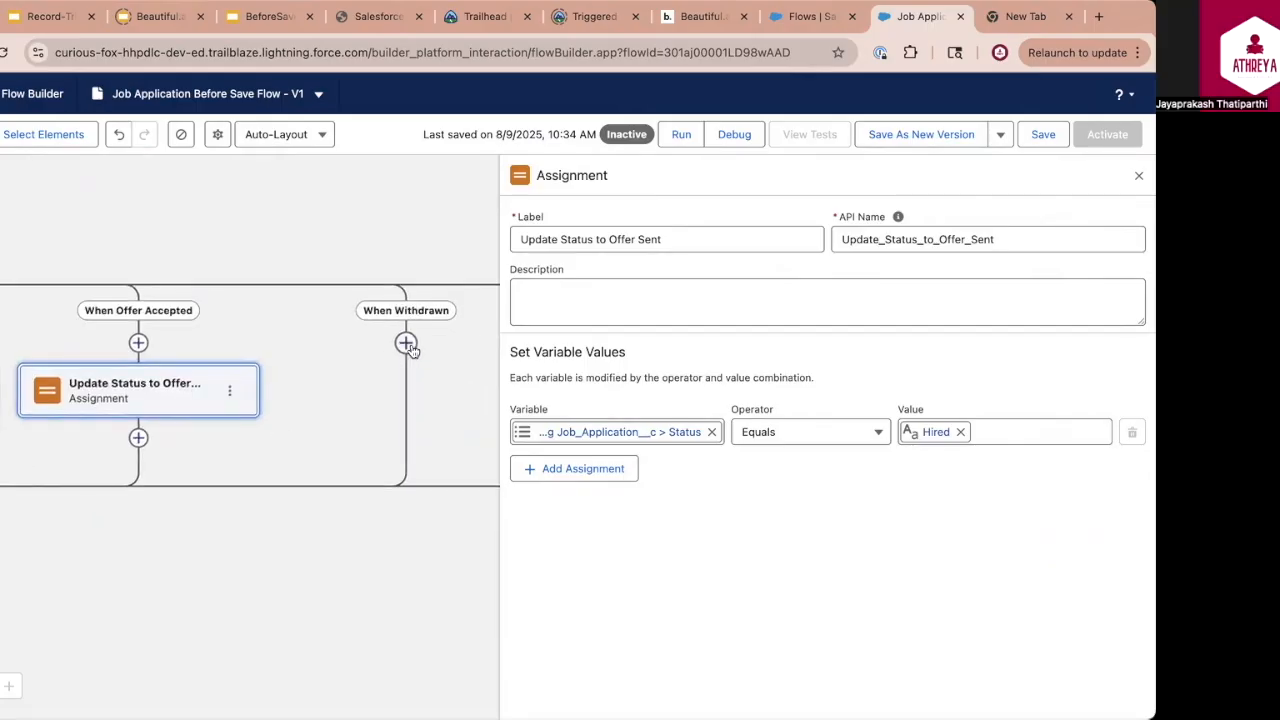
click(408, 345)
click(320, 524)
click(655, 243)
text(Update Status to Withdrawn)
Assign Withdrawn to the triggering job application's Status field and save the flow
click(606, 432)
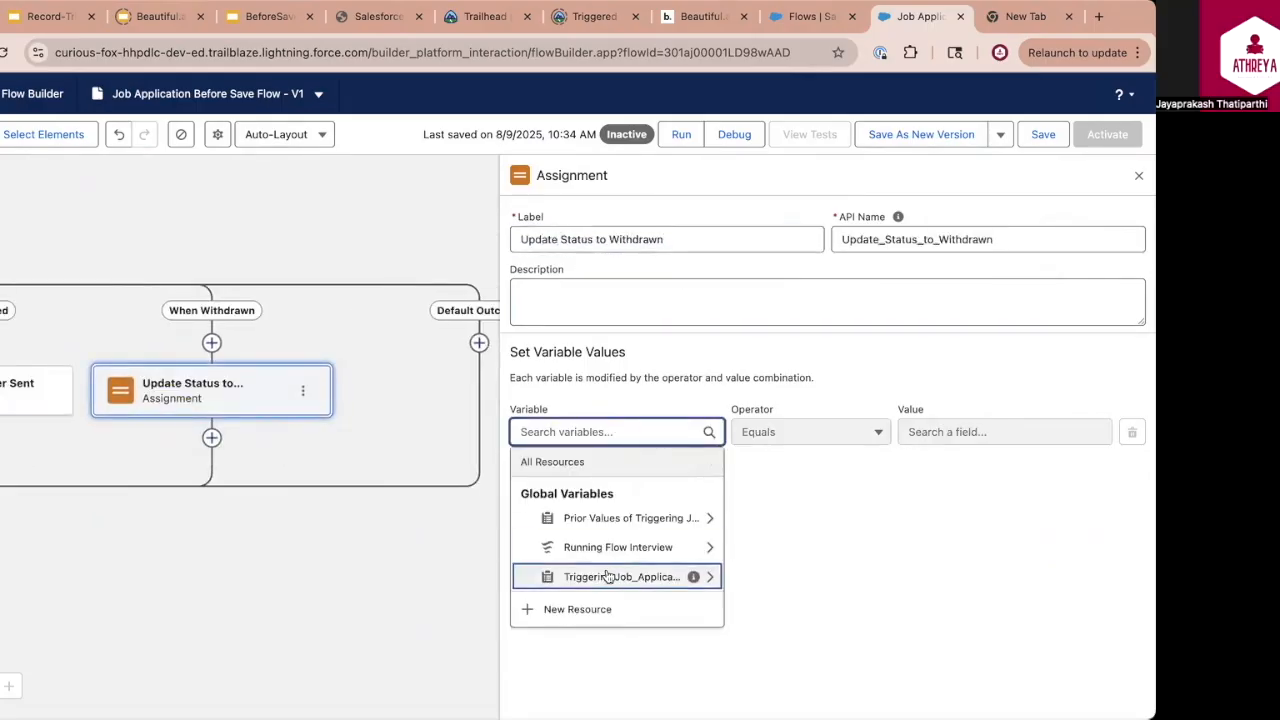
click(607, 577)
click(980, 432)
text(w)
click(980, 546)
click(1043, 135)
click(1139, 176)
Relabel the When Offer Accepted assignment "Update Status to Hired", regenerate its API name from the label, and save the flow
scroll(380, 456, left, 12)
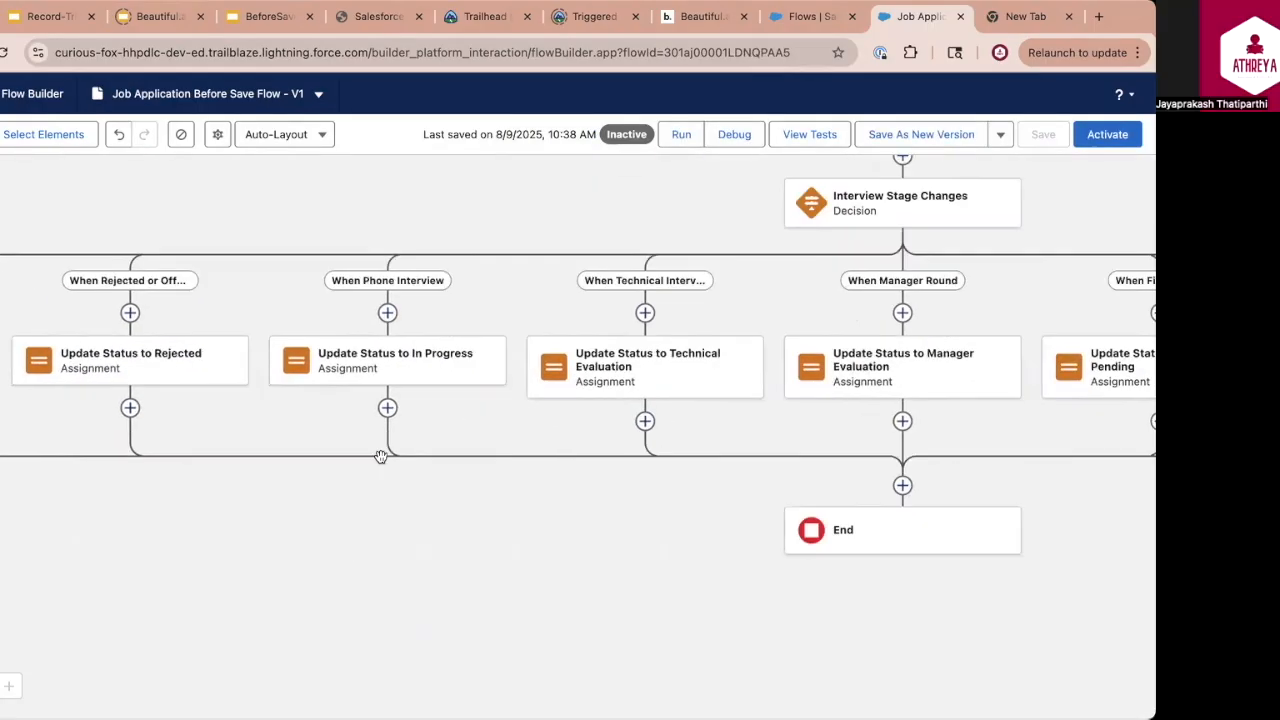
scroll(466, 440, right, 7)
scroll(695, 378, left, 3)
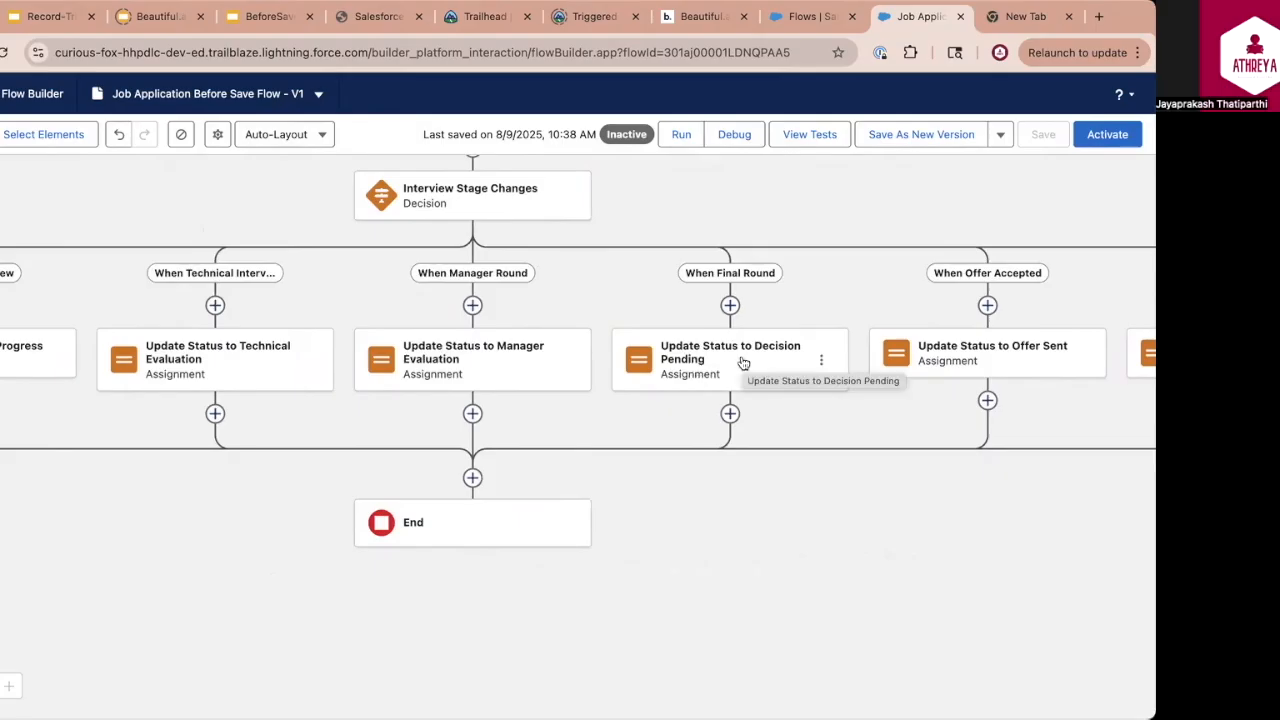
click(1014, 363)
text(Hired)
key(Tab)
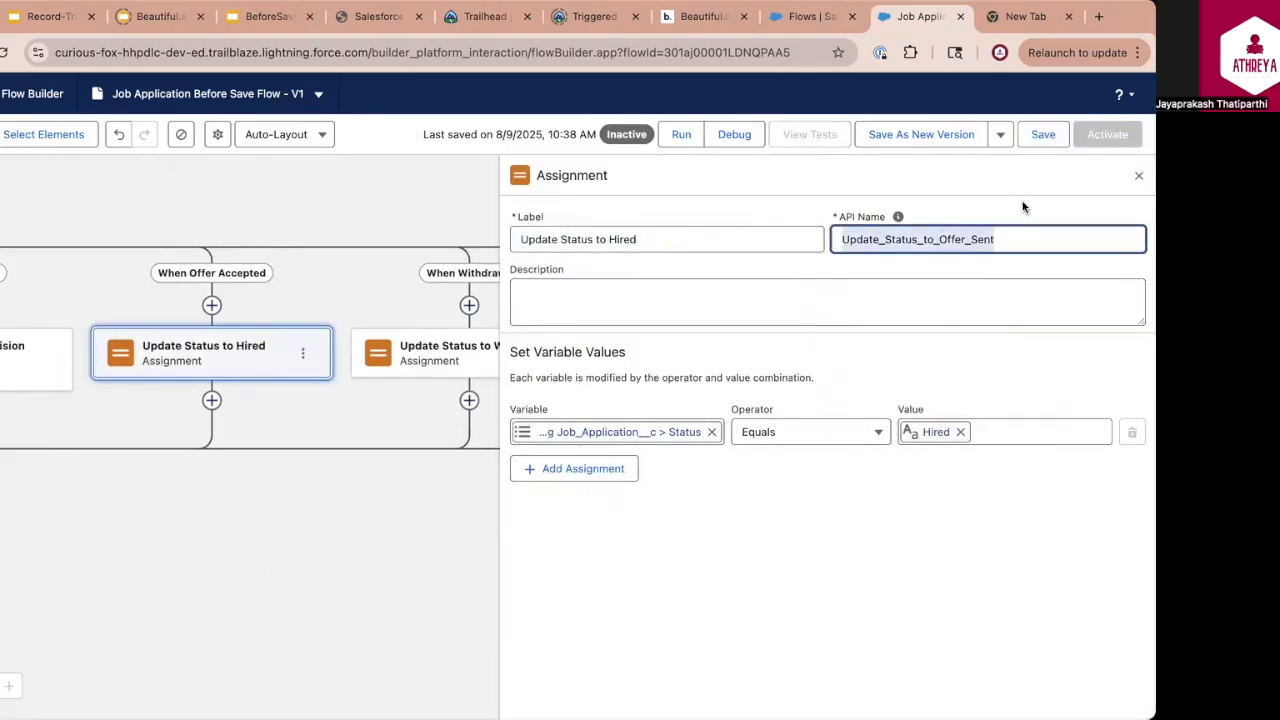
key(BackSpace)
click(706, 239)
key(Tab)
scroll(497, 400, right, 1)
click(860, 306)
click(1043, 135)
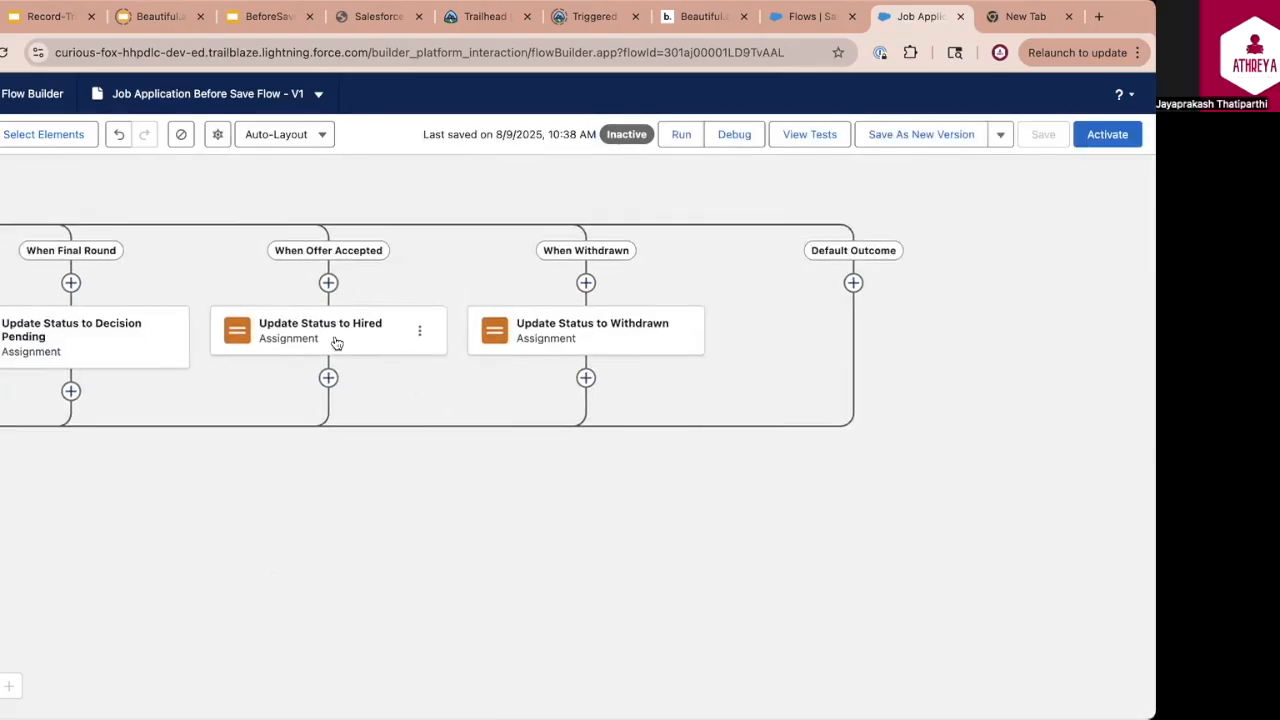
Add an outcome labelled "When Offer Extended" to the Interview Stage Changes decision
scroll(611, 357, left, 10)
scroll(410, 385, right, 2)
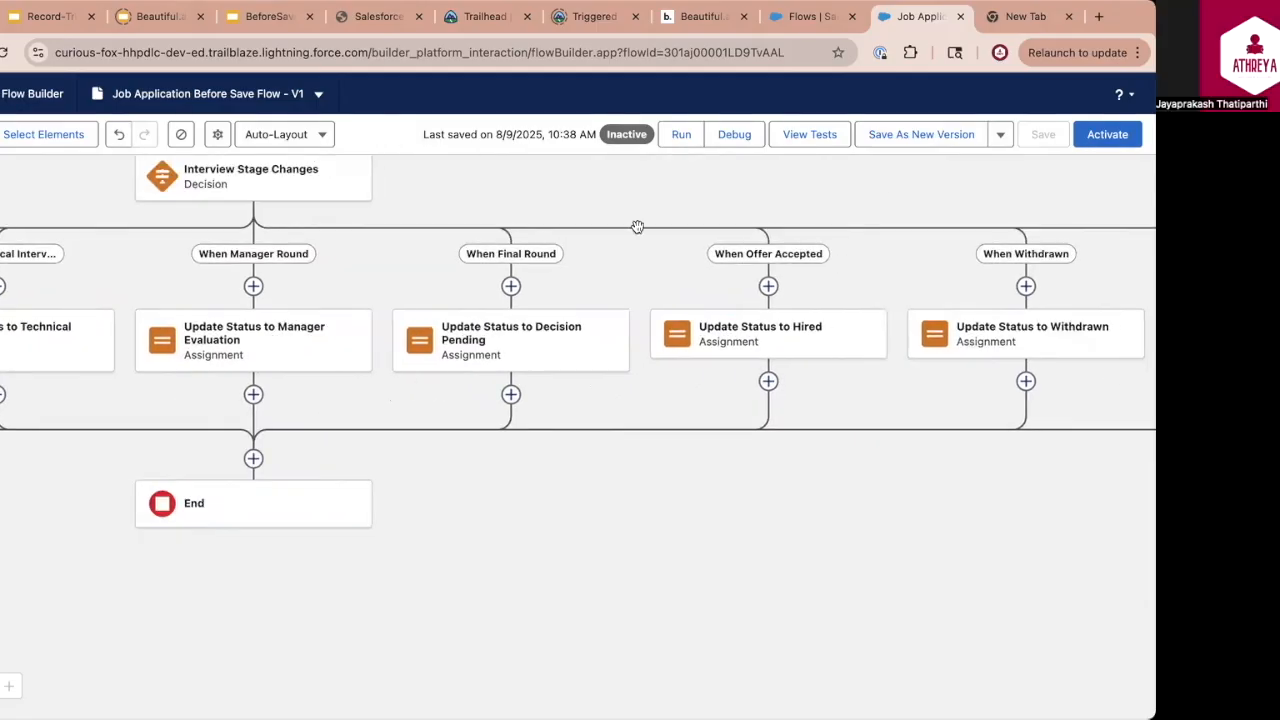
click(262, 172)
click(473, 380)
click(586, 445)
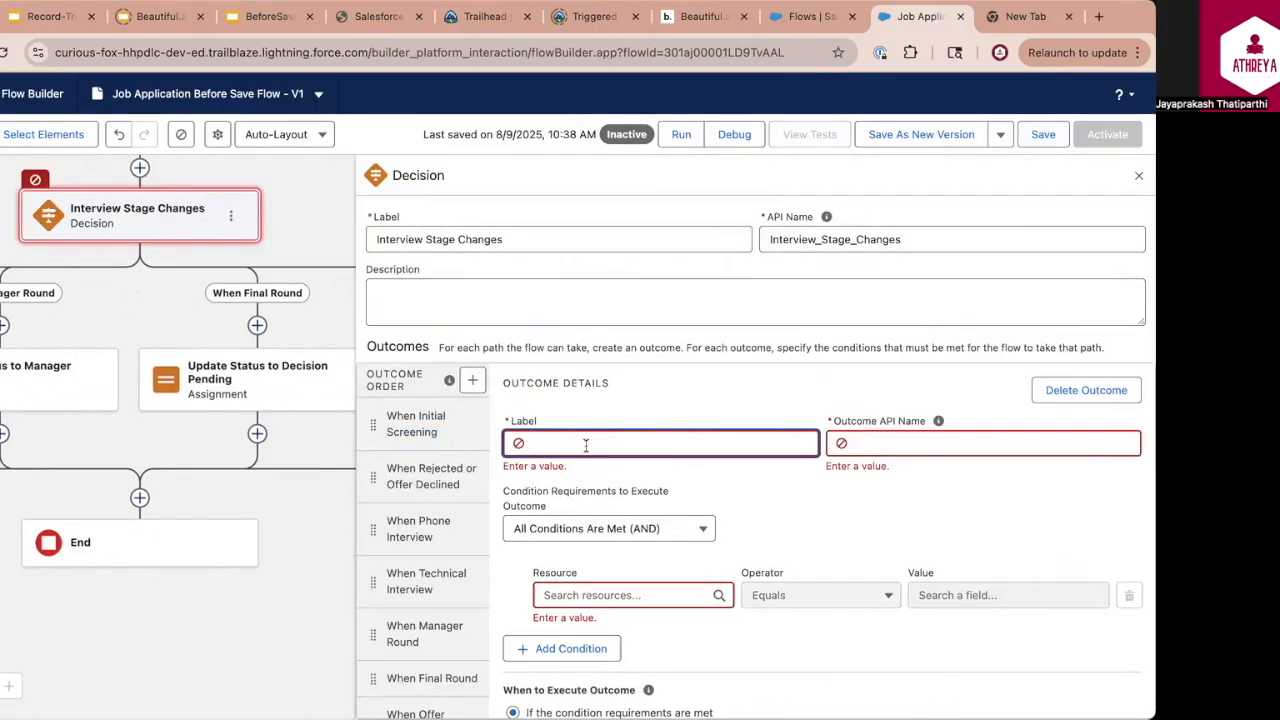
text(When Offer Extended)
Set the When Offer Extended condition to the triggering job application's Stage Equals Offer Extended, and save the flow
click(662, 583)
text(record)
click(652, 696)
text(stage)
click(995, 581)
text(offer)
click(1000, 716)
double_click(1046, 489)
click(1043, 134)
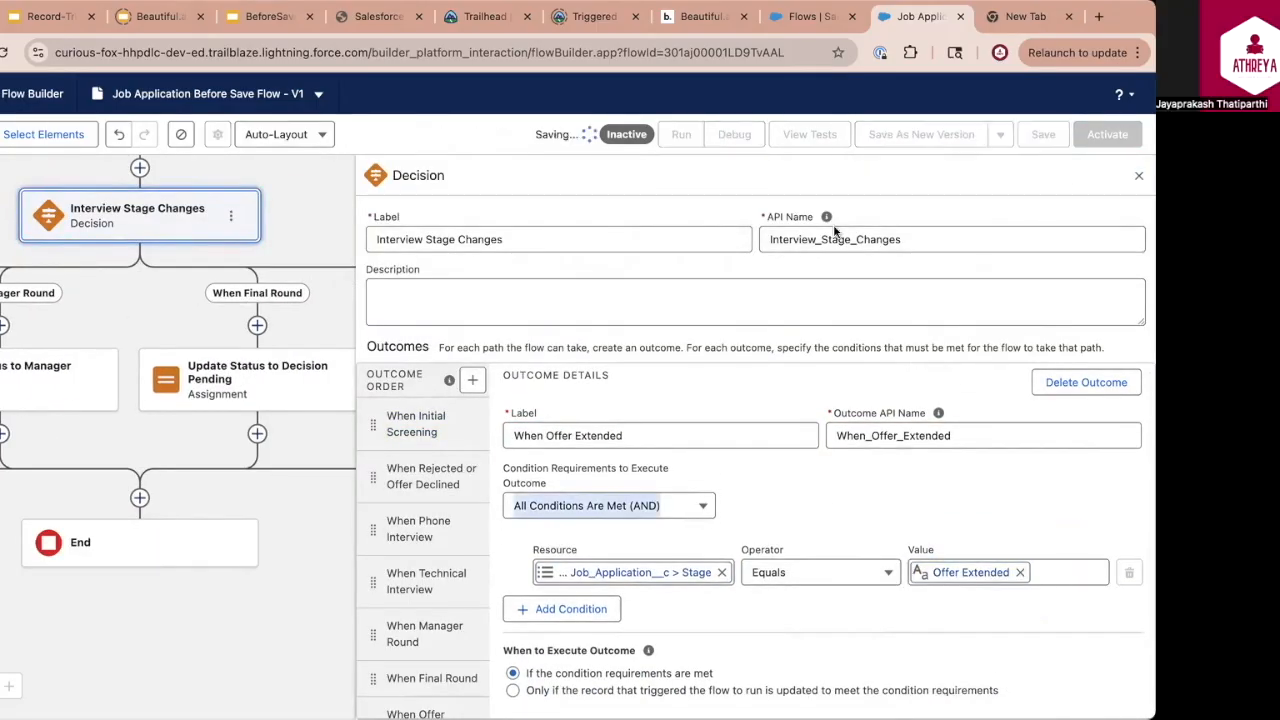
Add an Assignment element labelled "Update Status to Offer Sent" to the When Offer Extended path
scroll(860, 300, right, 6)
click(823, 335)
text(assign)
click(782, 436)
click(636, 242)
text(Update Status to Offer Sent)
Assign Offer Sent to the triggering job application's Status field and save the flow
click(610, 432)
click(620, 560)
text(status)
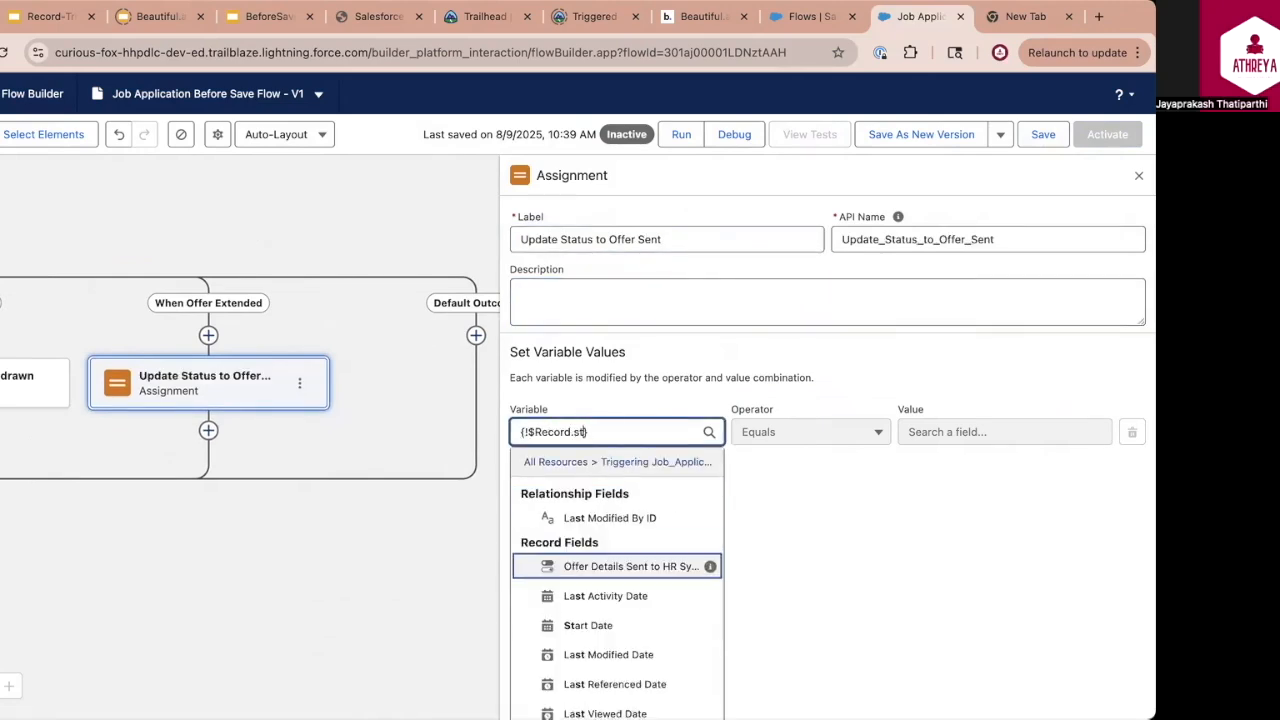
click(600, 523)
click(990, 432)
text(offer)
click(974, 517)
click(1043, 134)
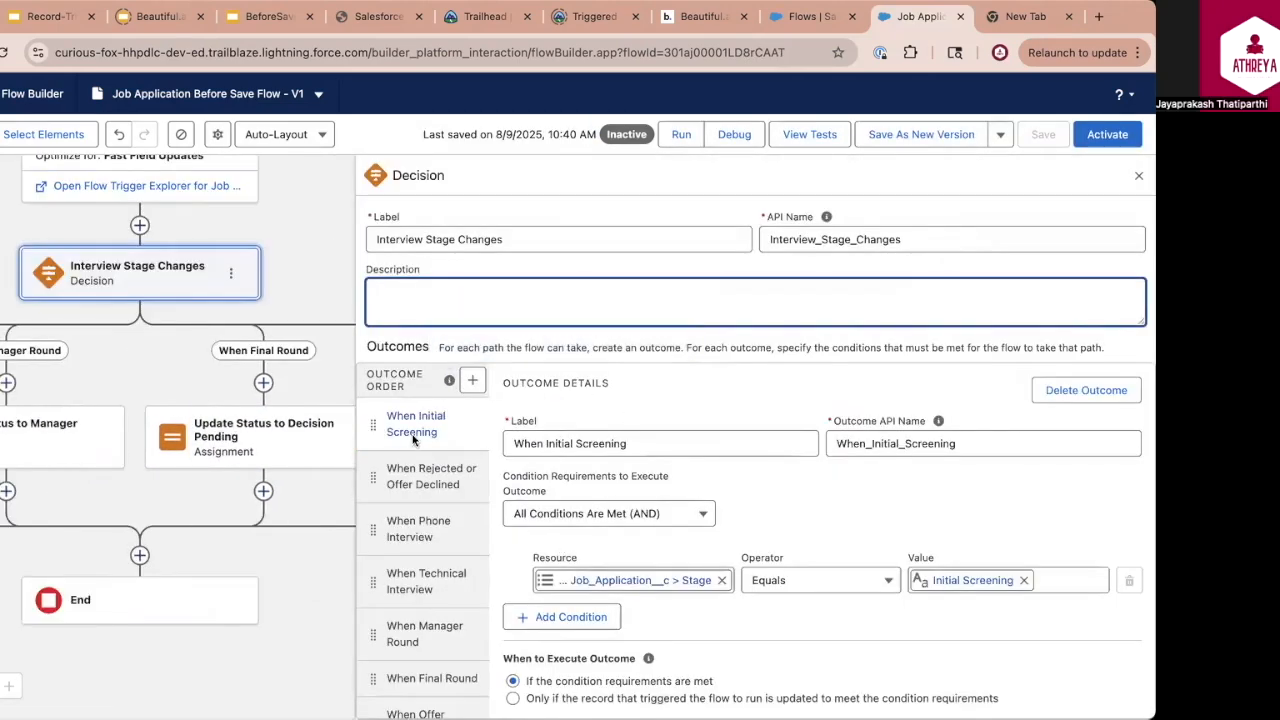
Review the Interview Stage Changes outcomes, comparing the conditions of When Initial Screening and When Rejected or Offer Declined
scroll(420, 508, down, 3)
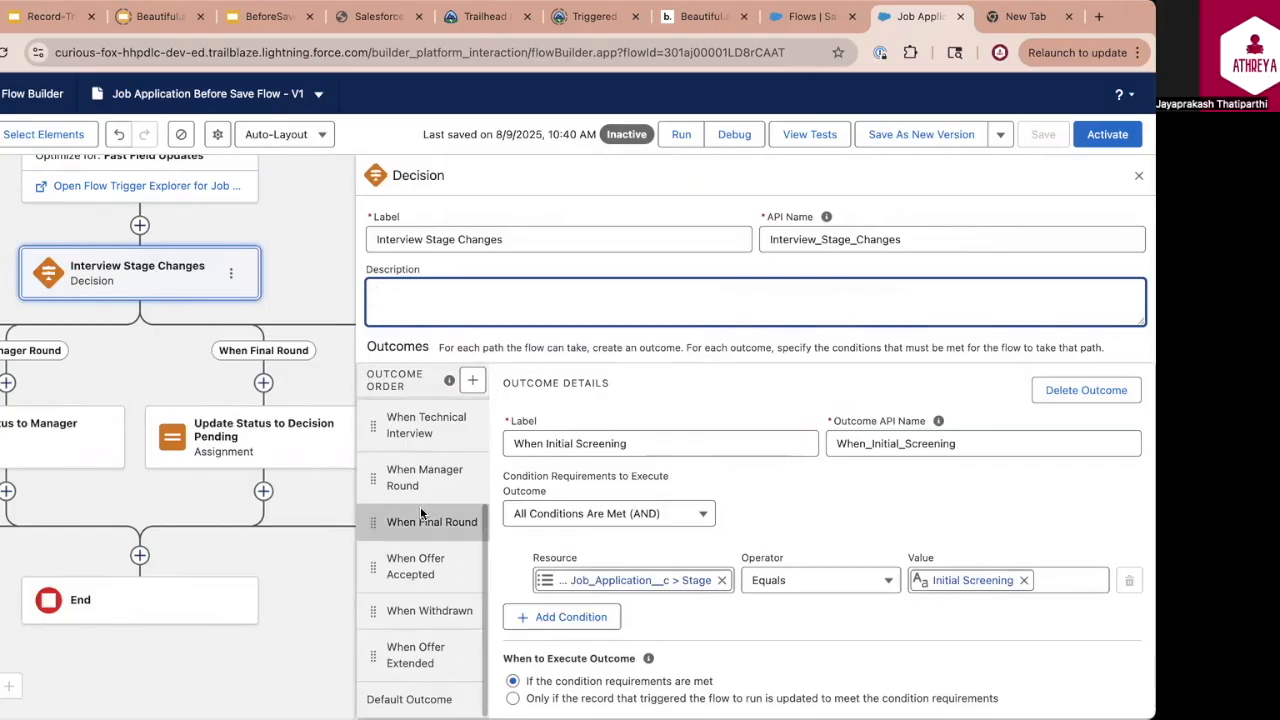
scroll(421, 513, up, 3)
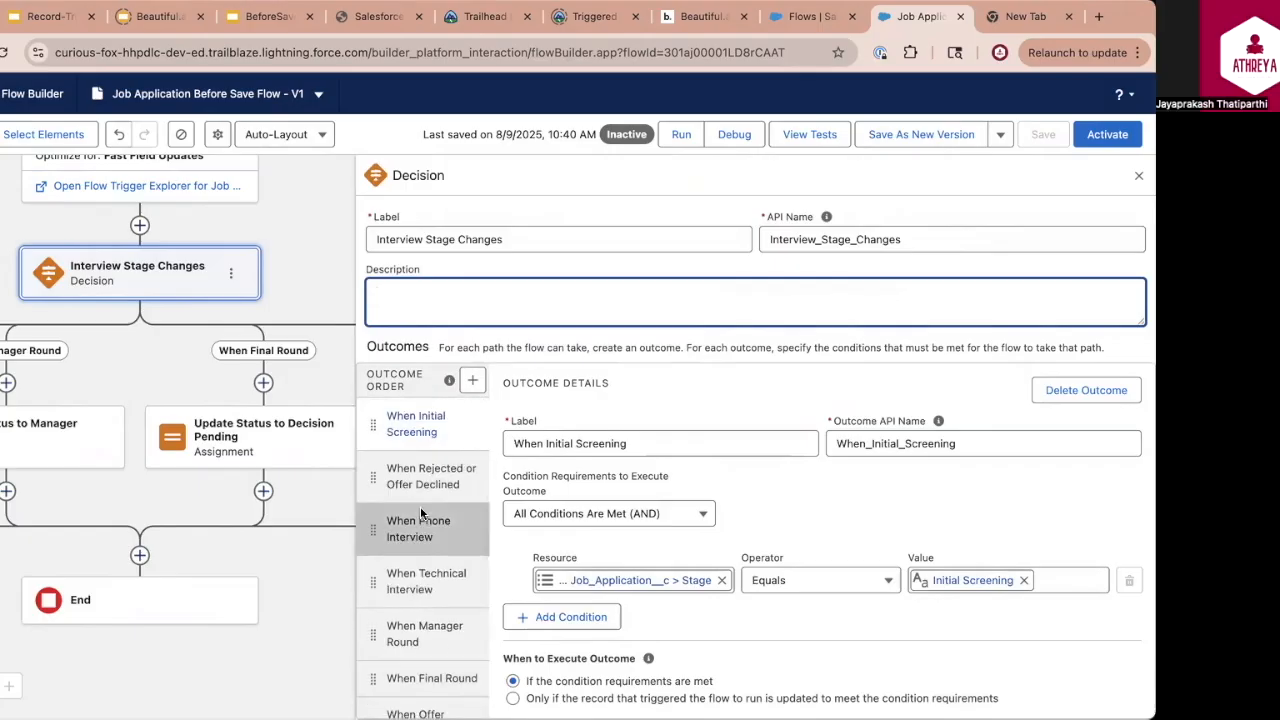
click(422, 428)
click(403, 476)
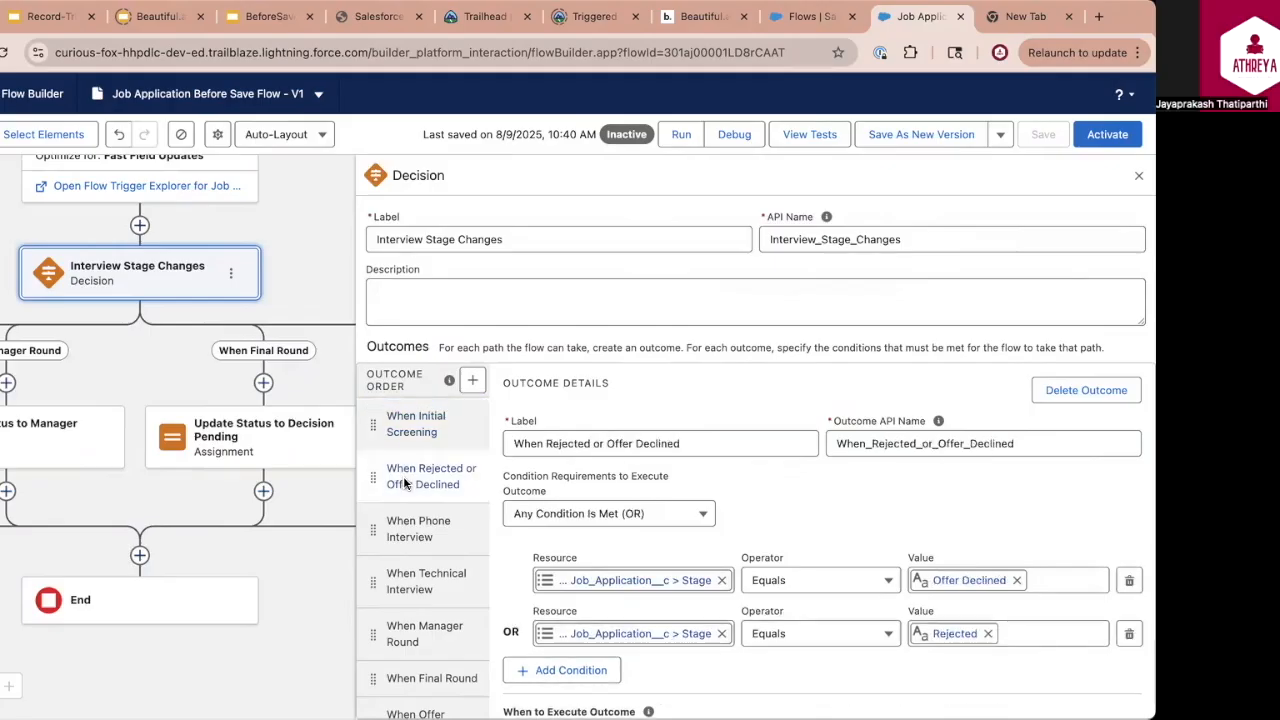
click(480, 424)
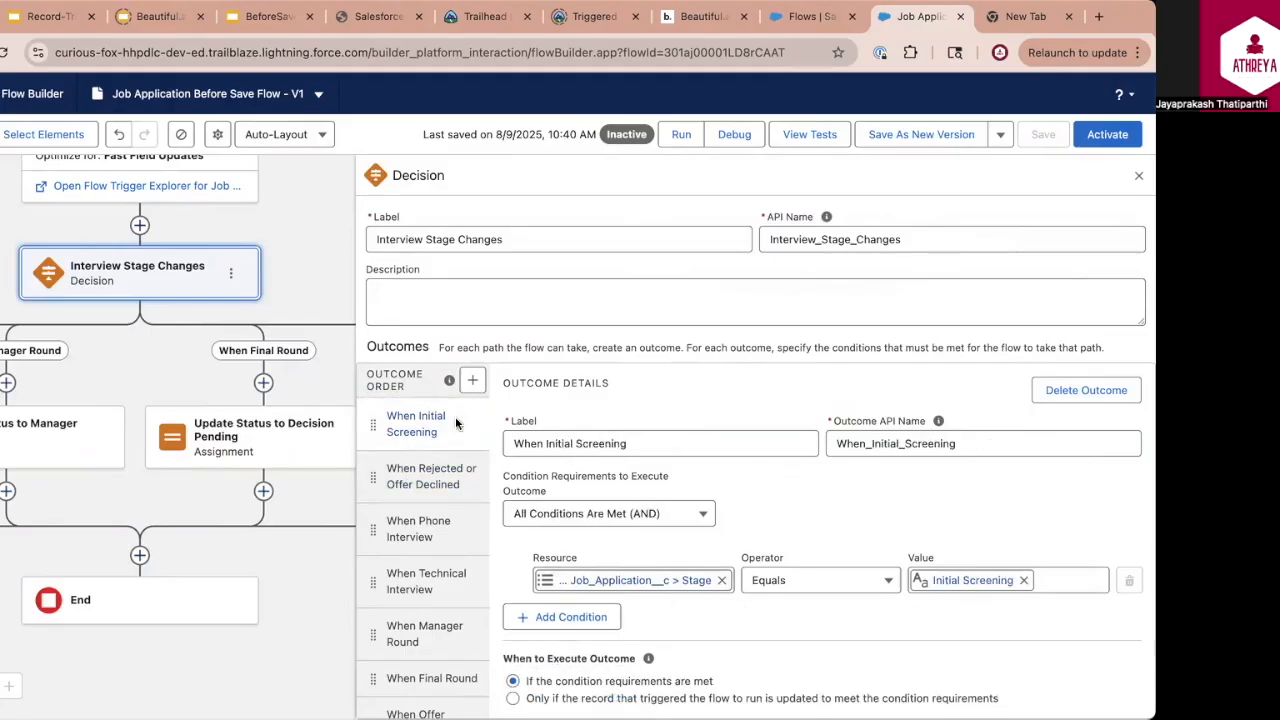
click(449, 485)
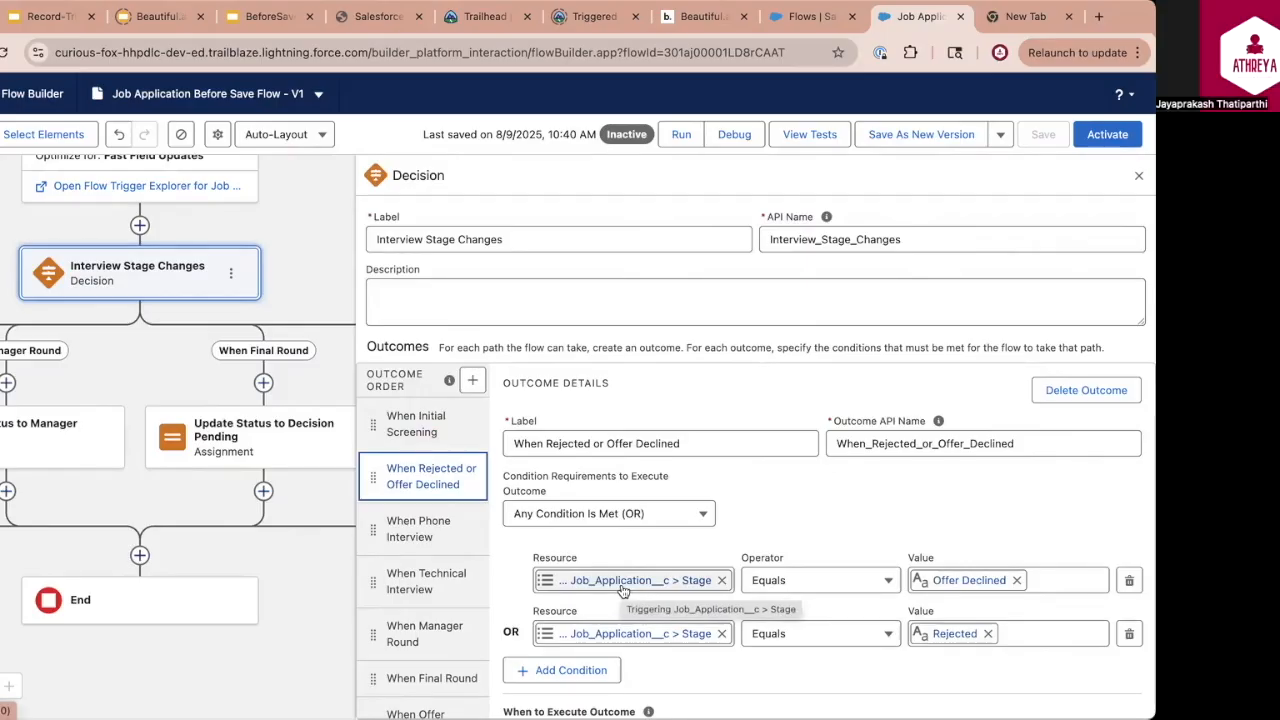
click(1138, 175)
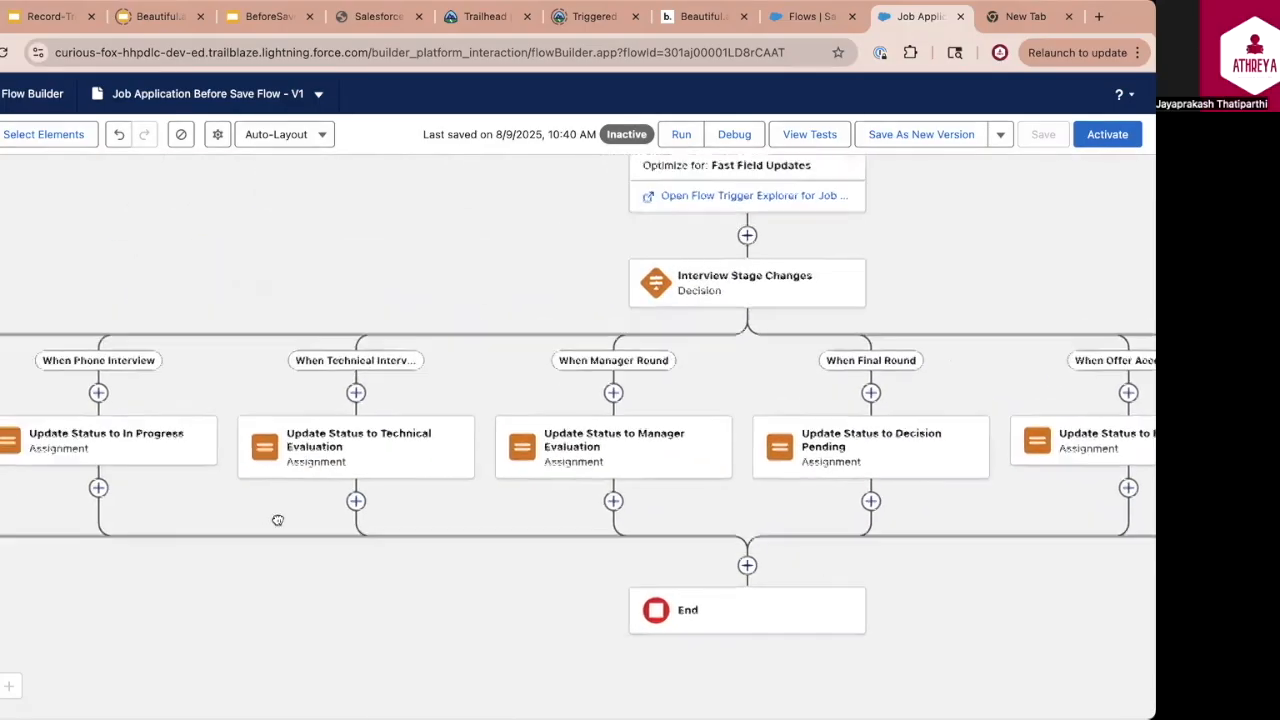
Inspect the variable assignment in the Update Status to Under Review element on the When Initial Screening path
drag(144, 501, 380, 497)
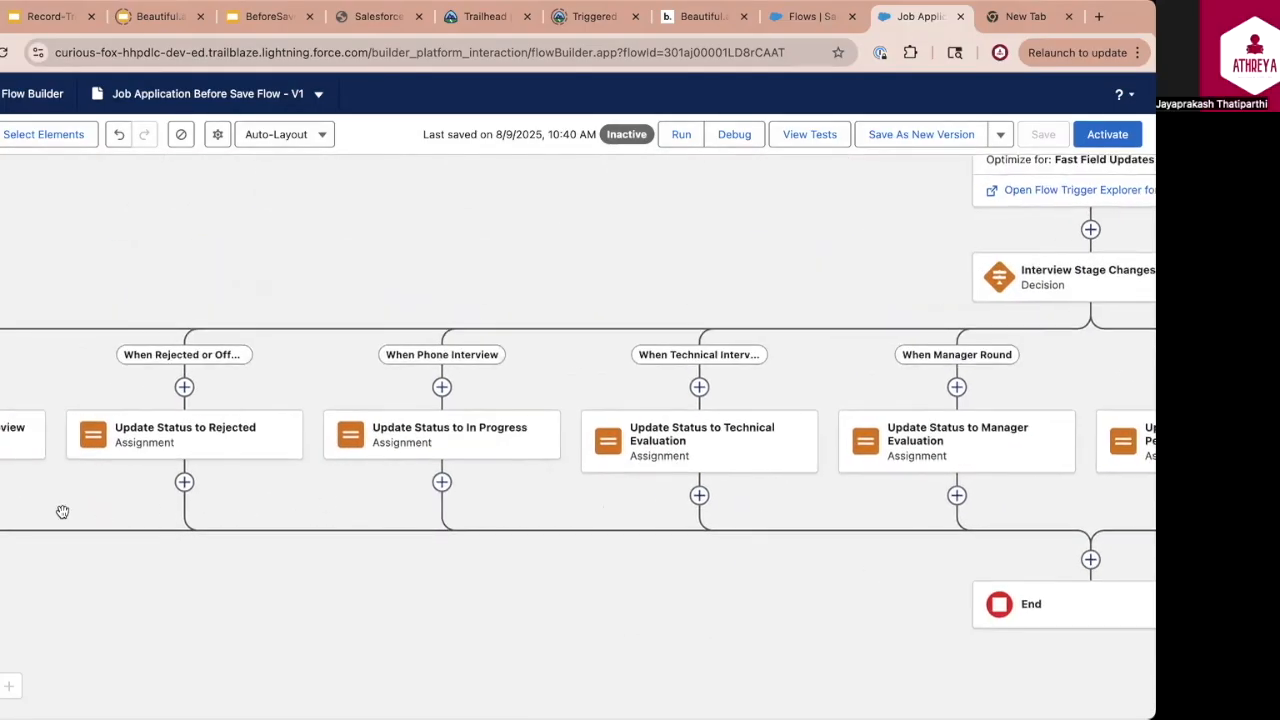
drag(63, 514, 417, 514)
click(269, 440)
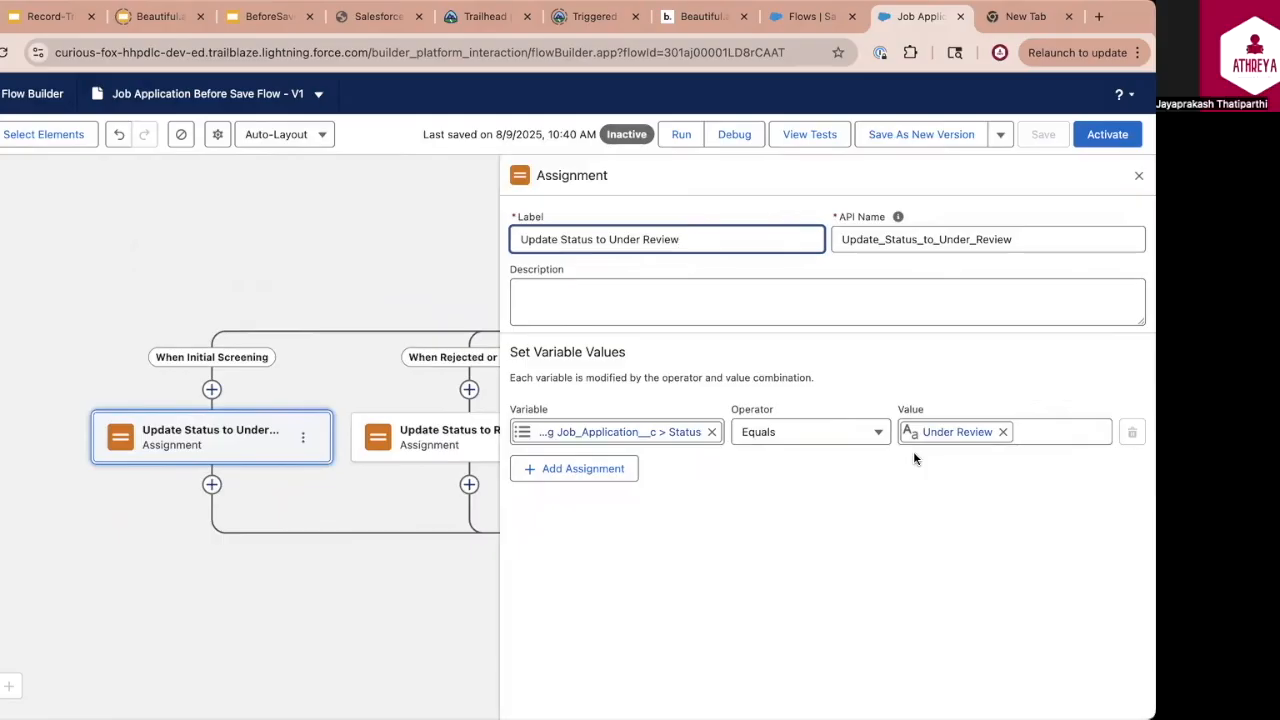
click(264, 436)
click(211, 389)
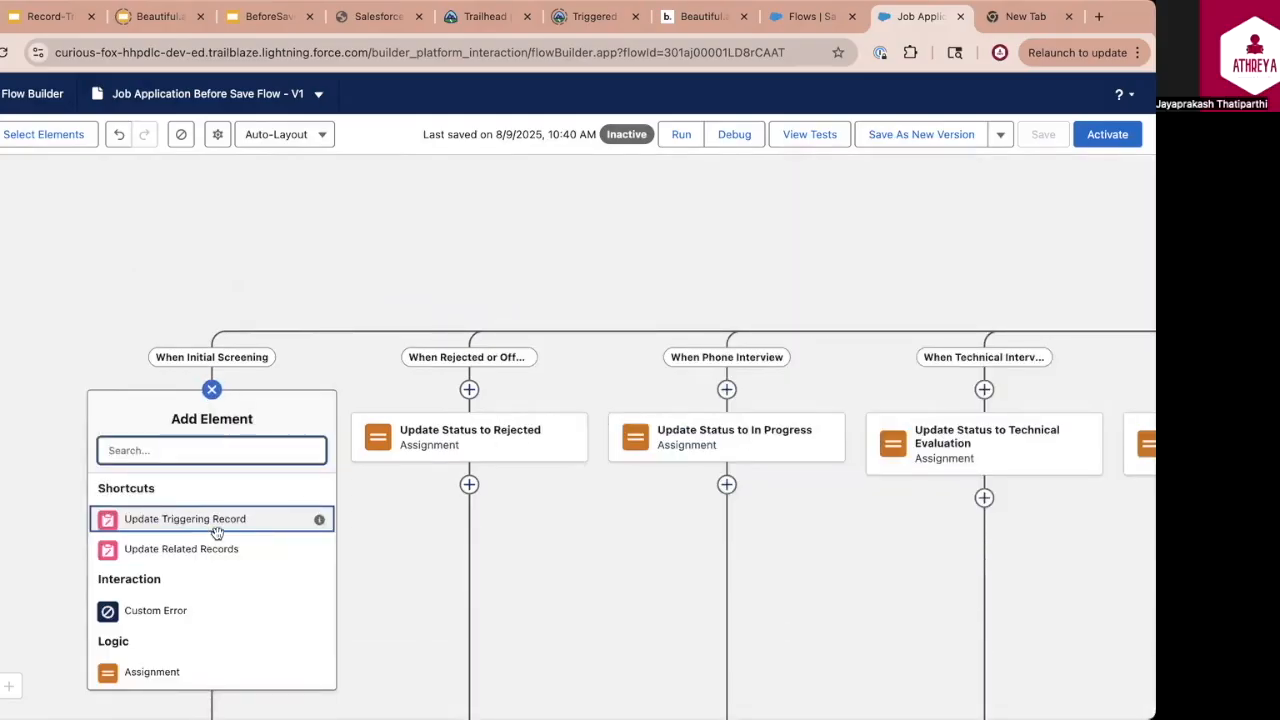
scroll(214, 531, down, 3)
click(163, 642)
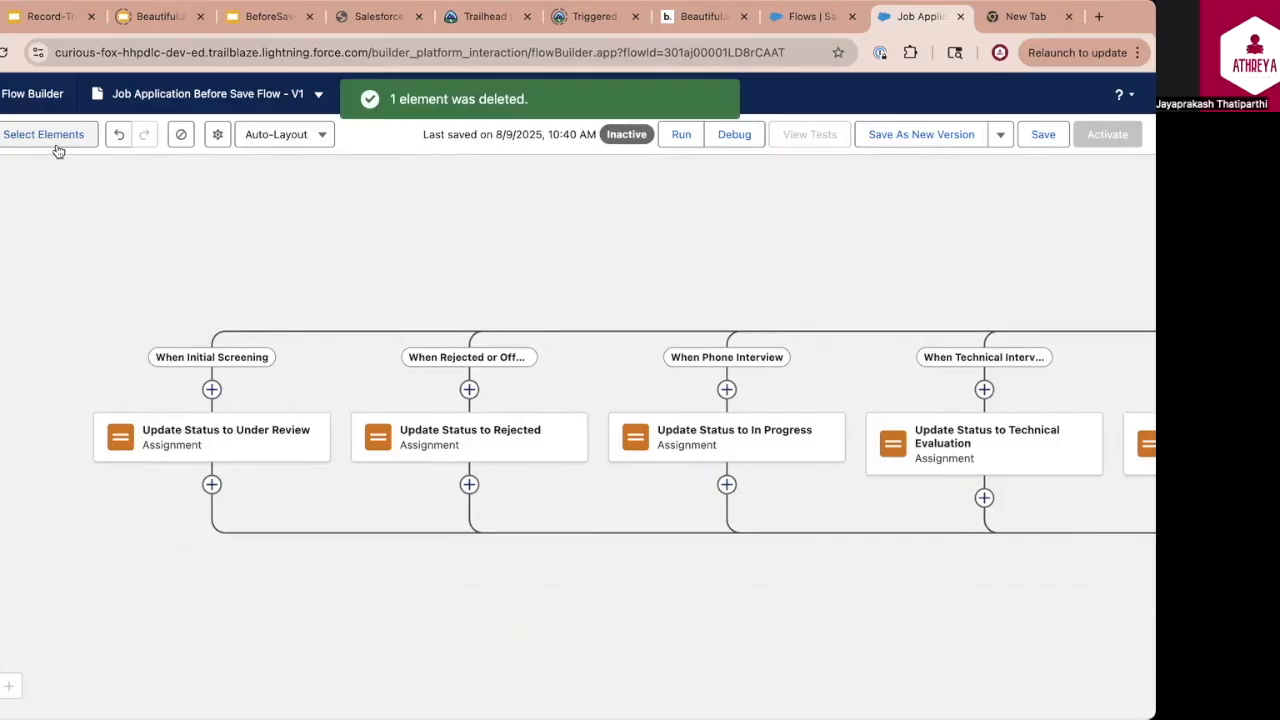
Switch the flow canvas layout from Auto-Layout to Free-Form
click(323, 137)
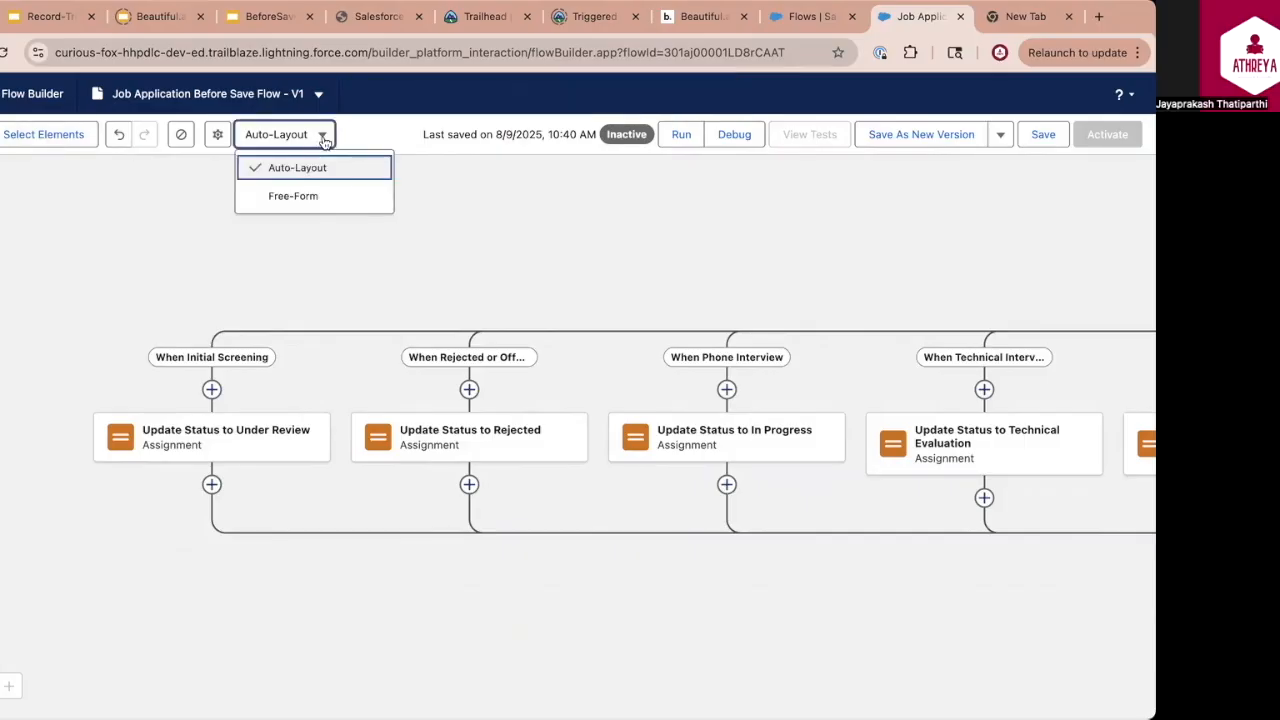
click(302, 195)
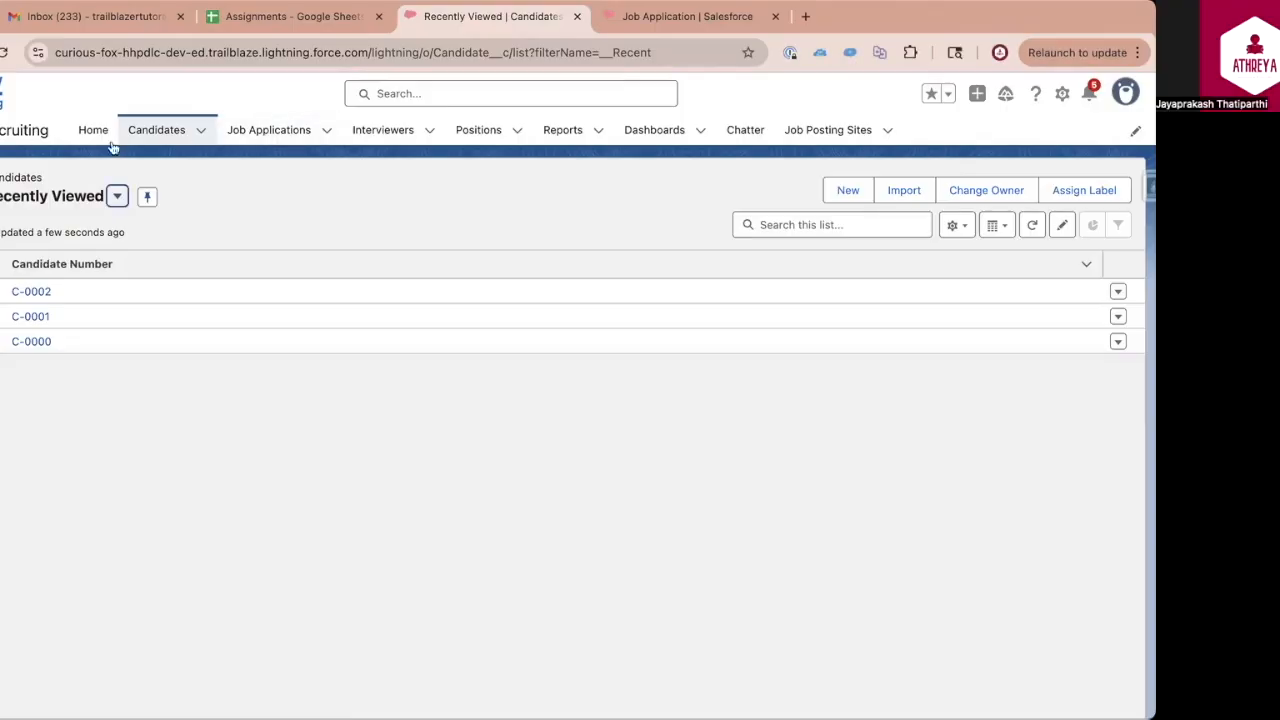
Open job application APP-00015, set its Stage to Manager Round, save it, and check its Status
click(269, 130)
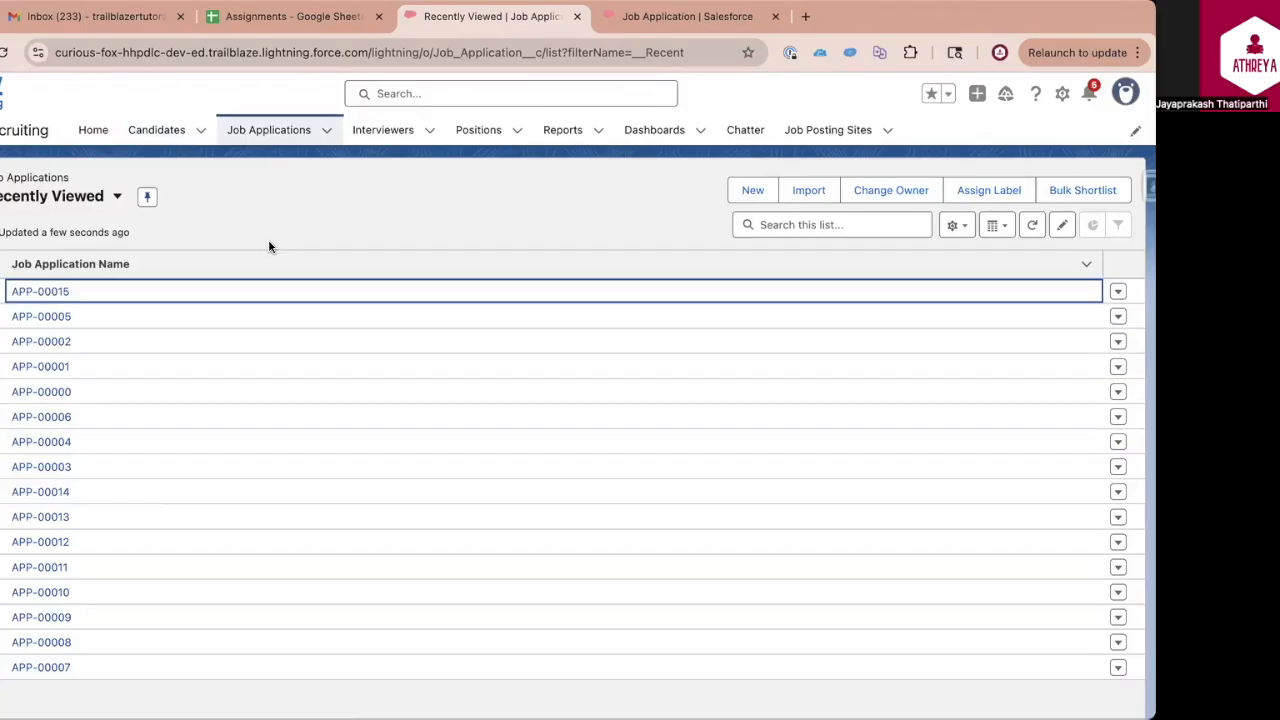
click(53, 295)
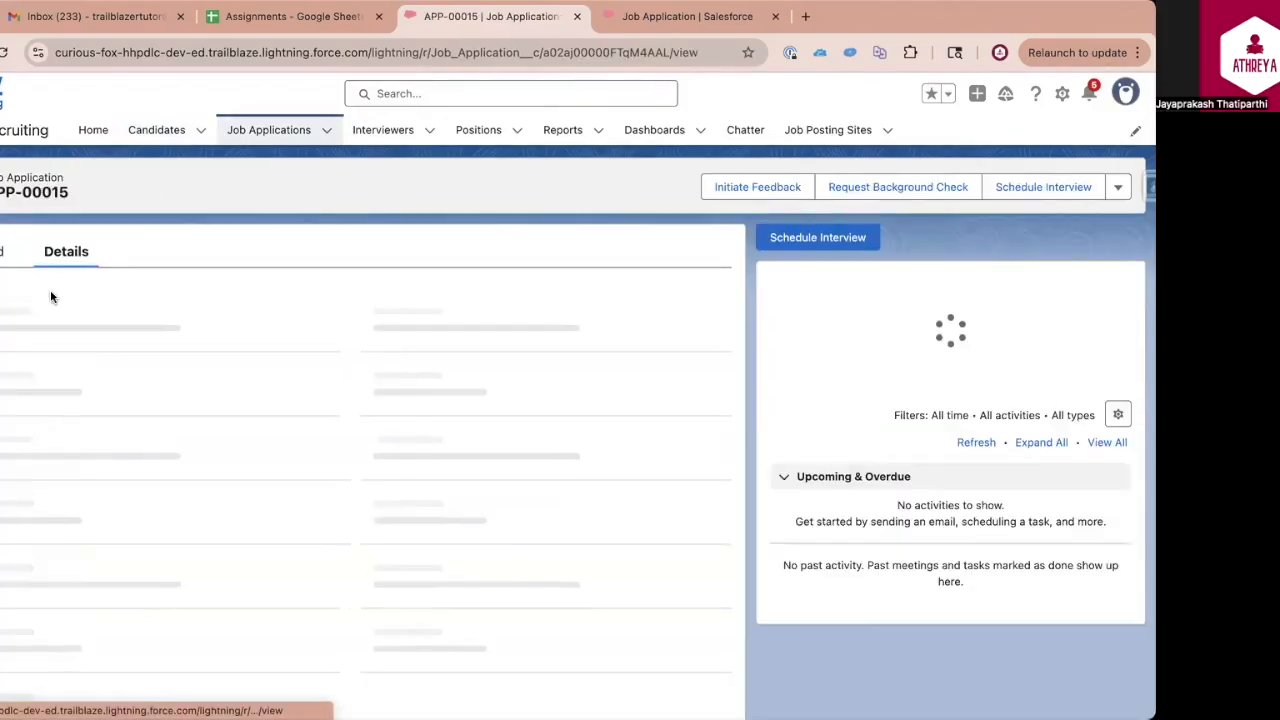
click(322, 430)
click(600, 387)
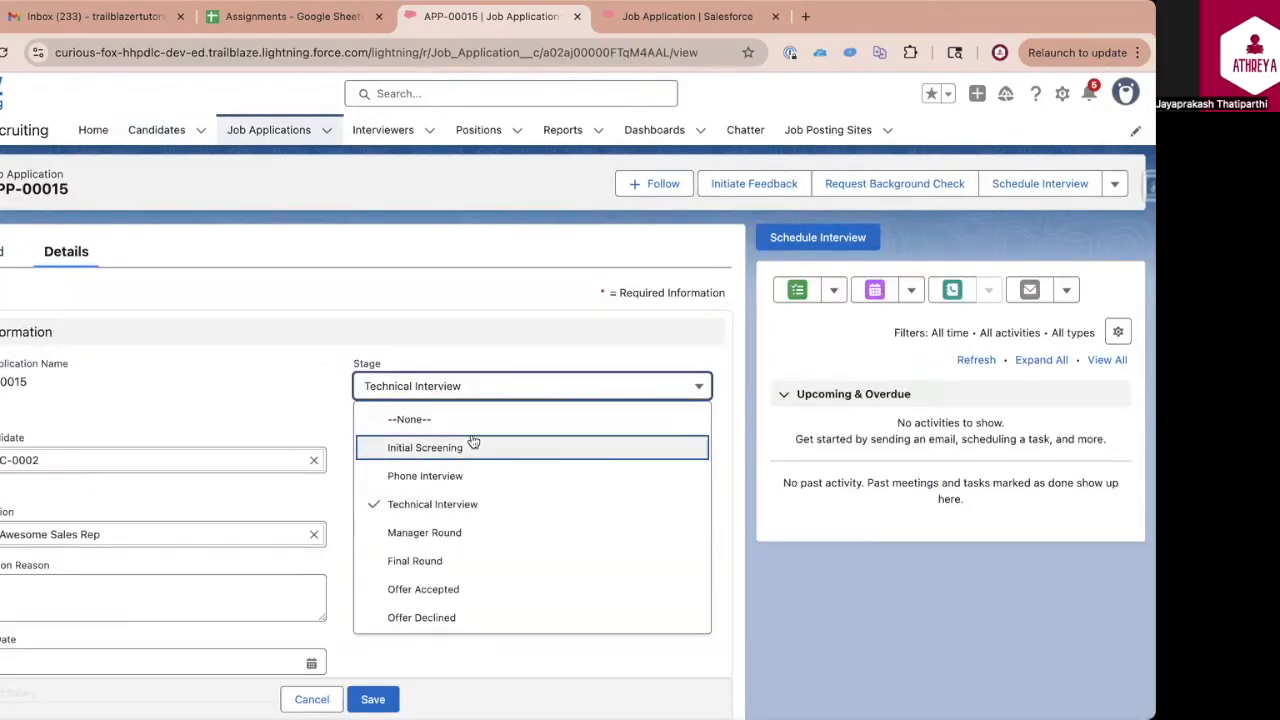
click(438, 533)
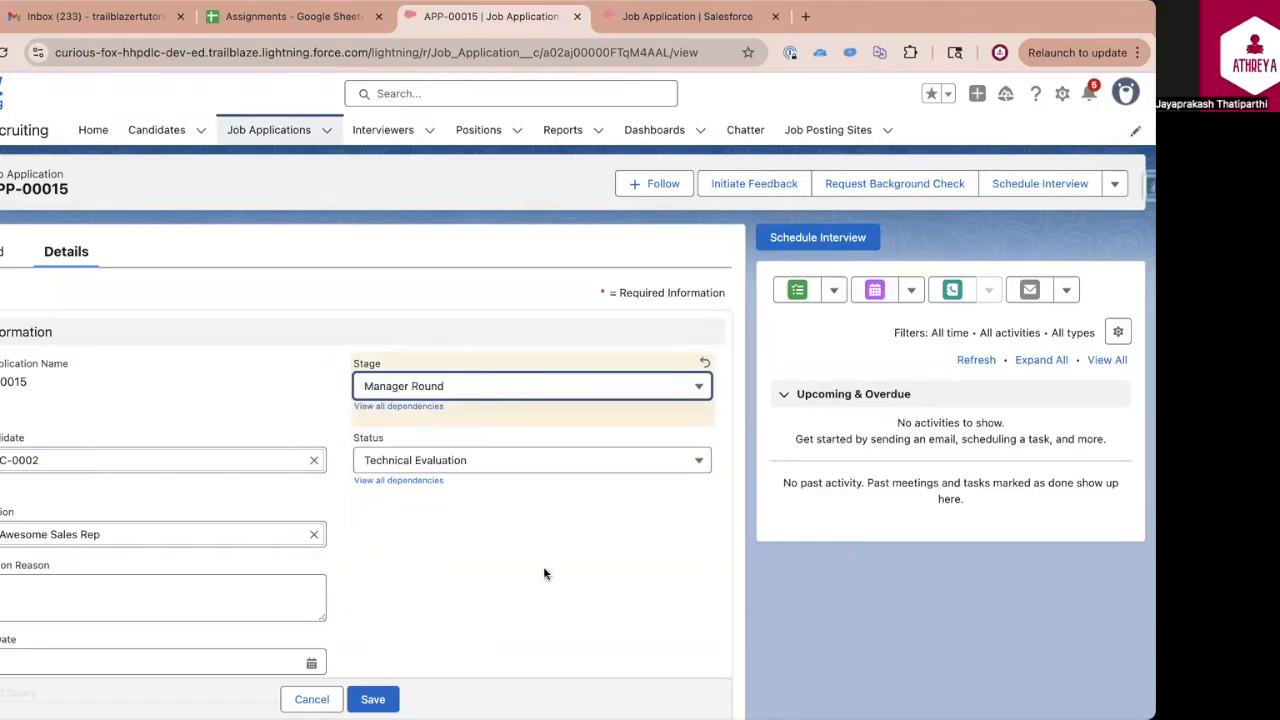
click(380, 700)
drag(355, 374, 408, 380)
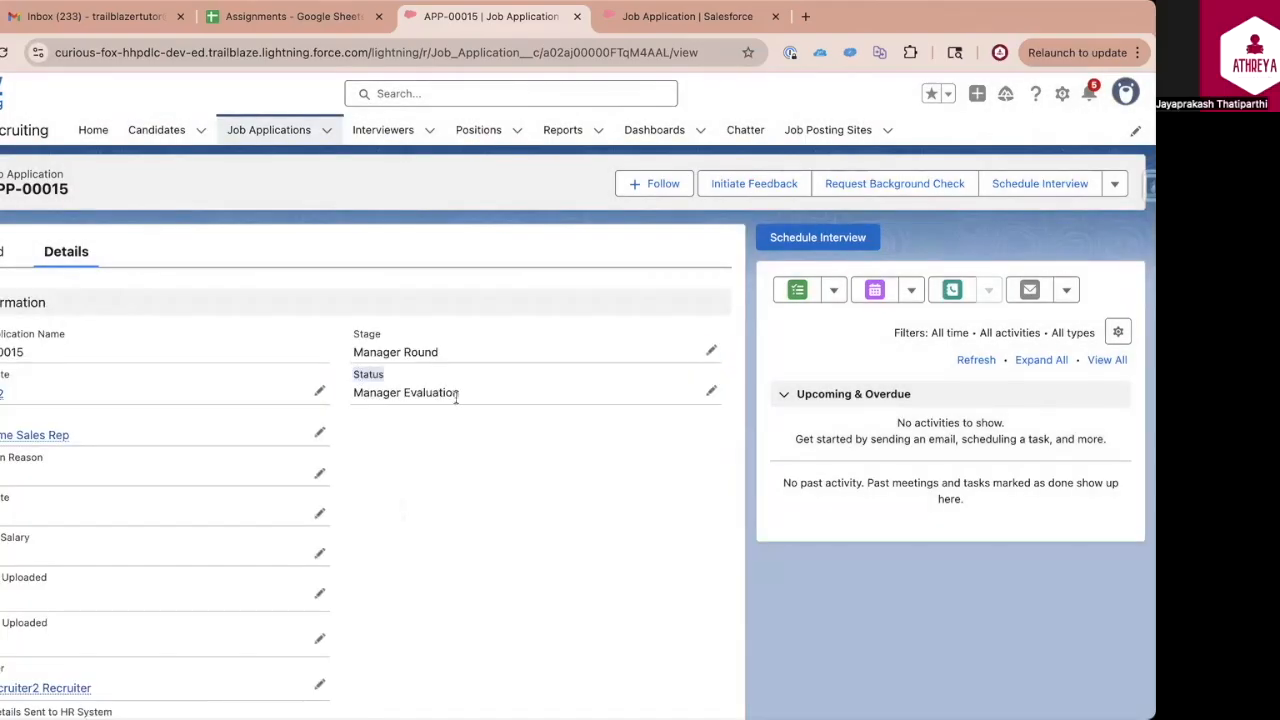
Set the job application's Stage to Initial Screening and save the record
click(706, 348)
click(438, 451)
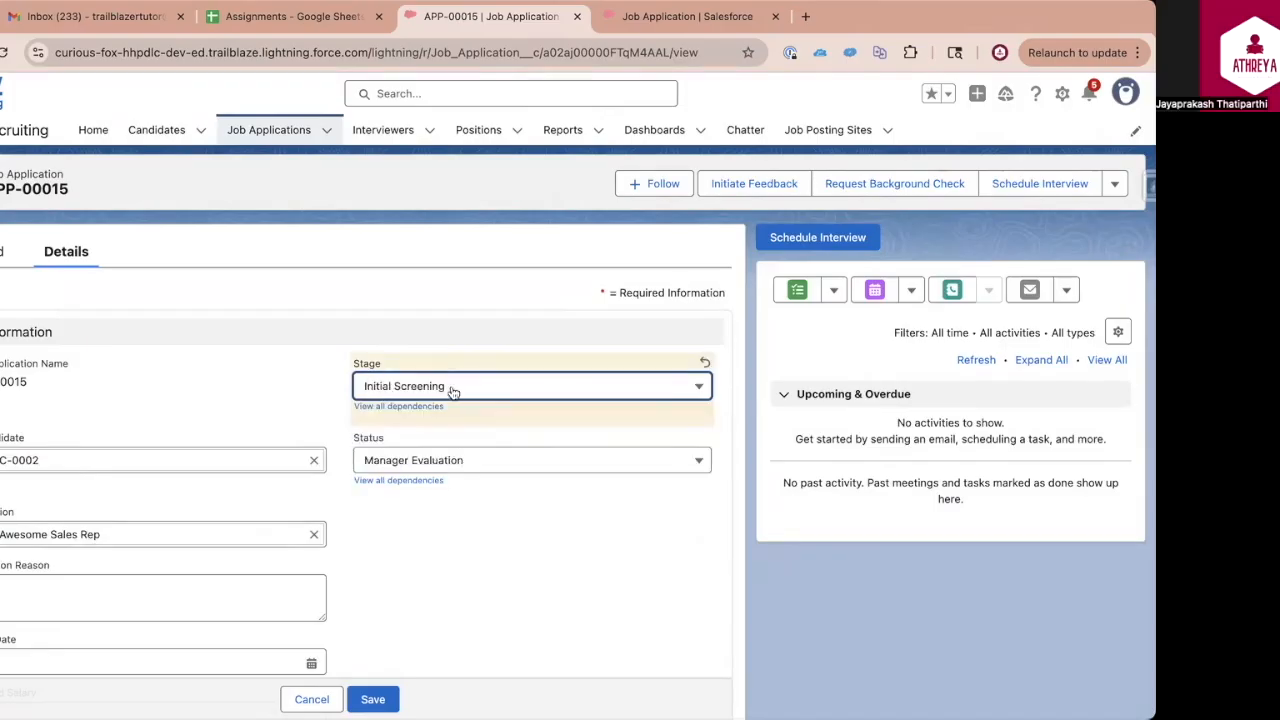
click(372, 699)
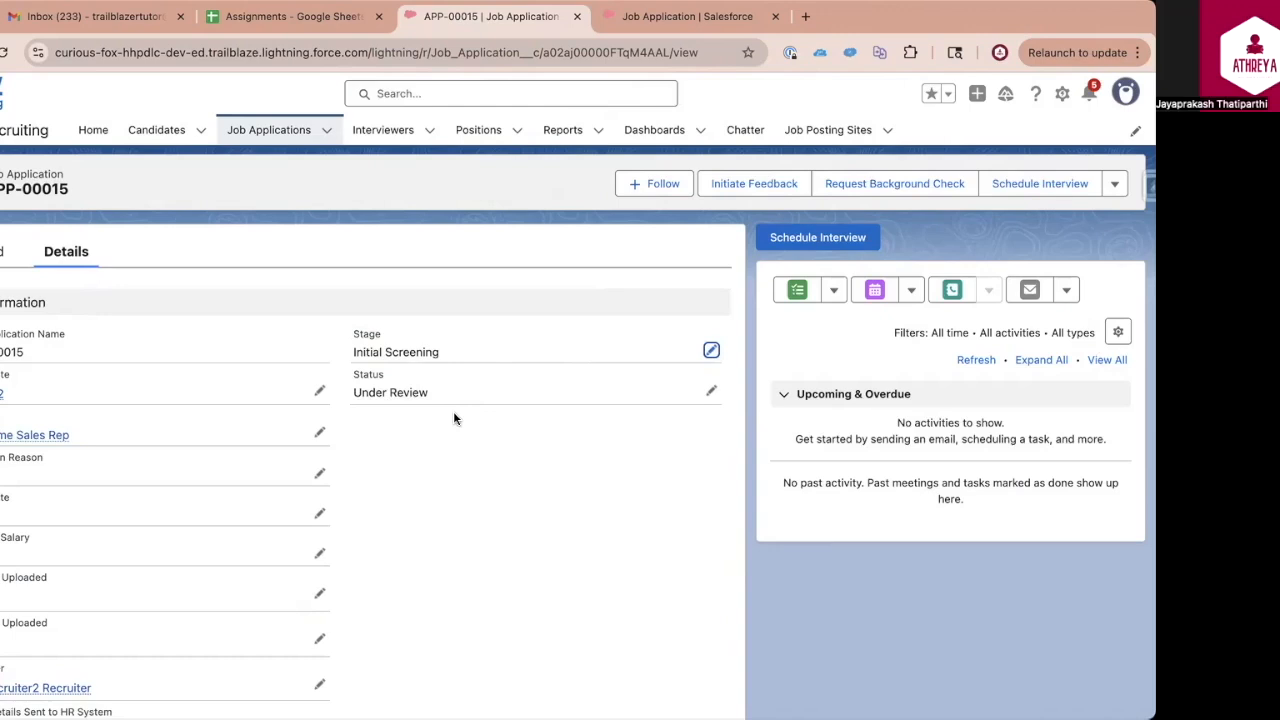
Toggle the Details Sent to HR System checkbox on the job application and save the record
scroll(300, 560, down, 2)
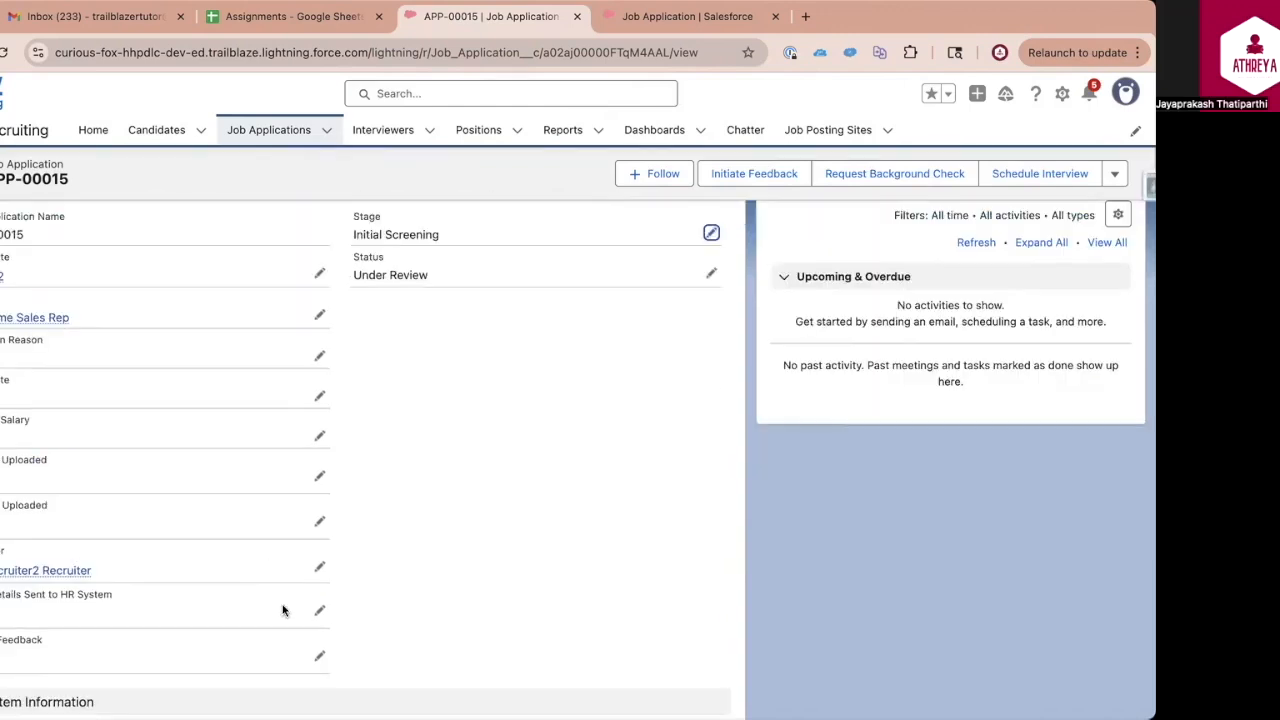
click(320, 610)
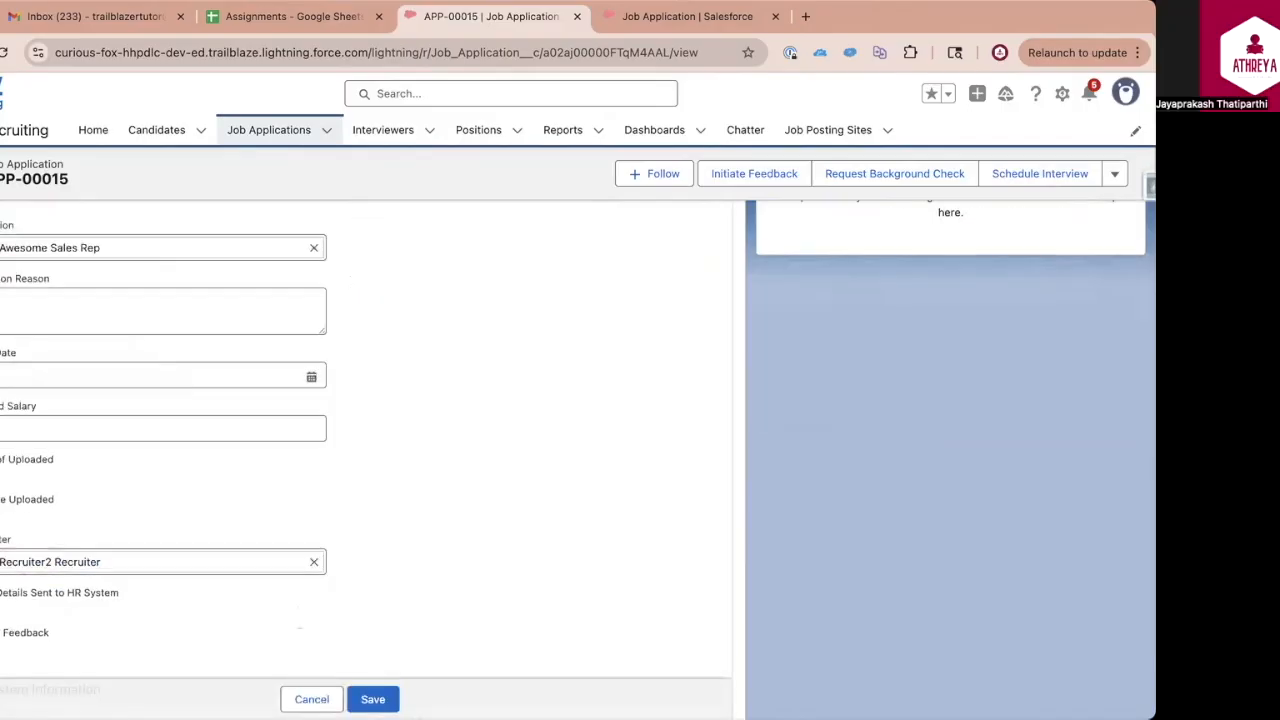
click(3, 609)
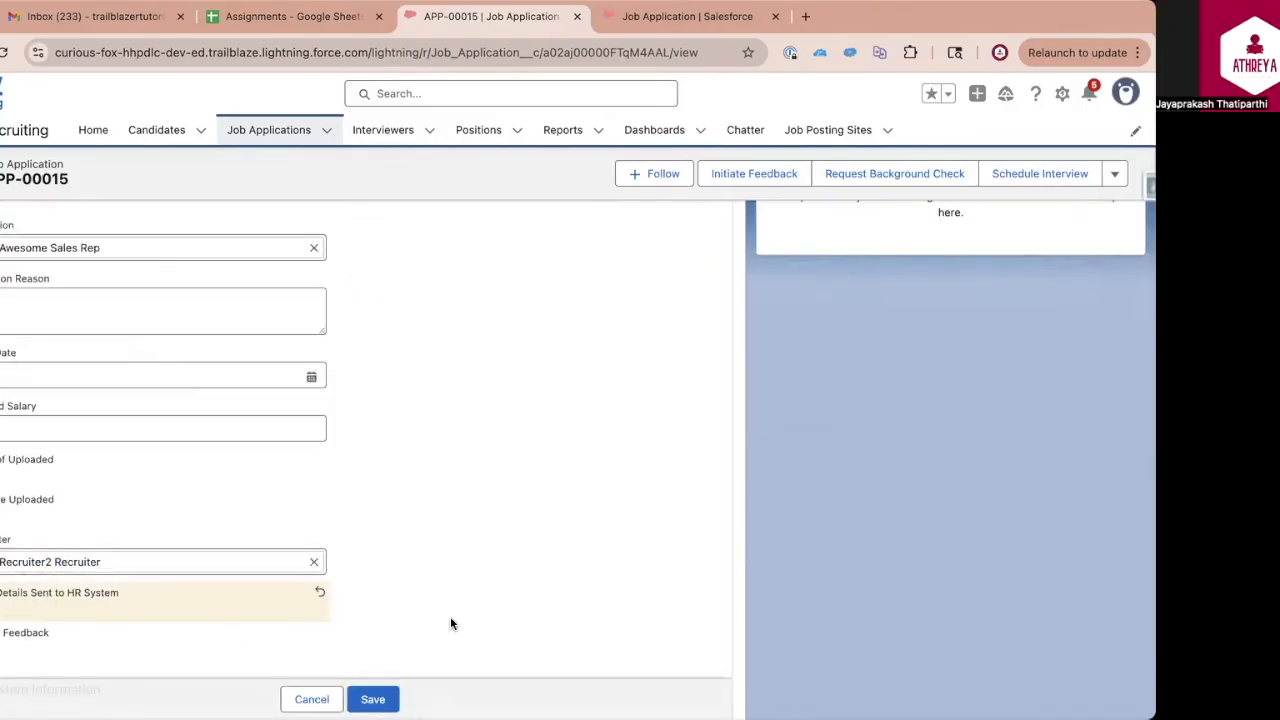
click(372, 699)
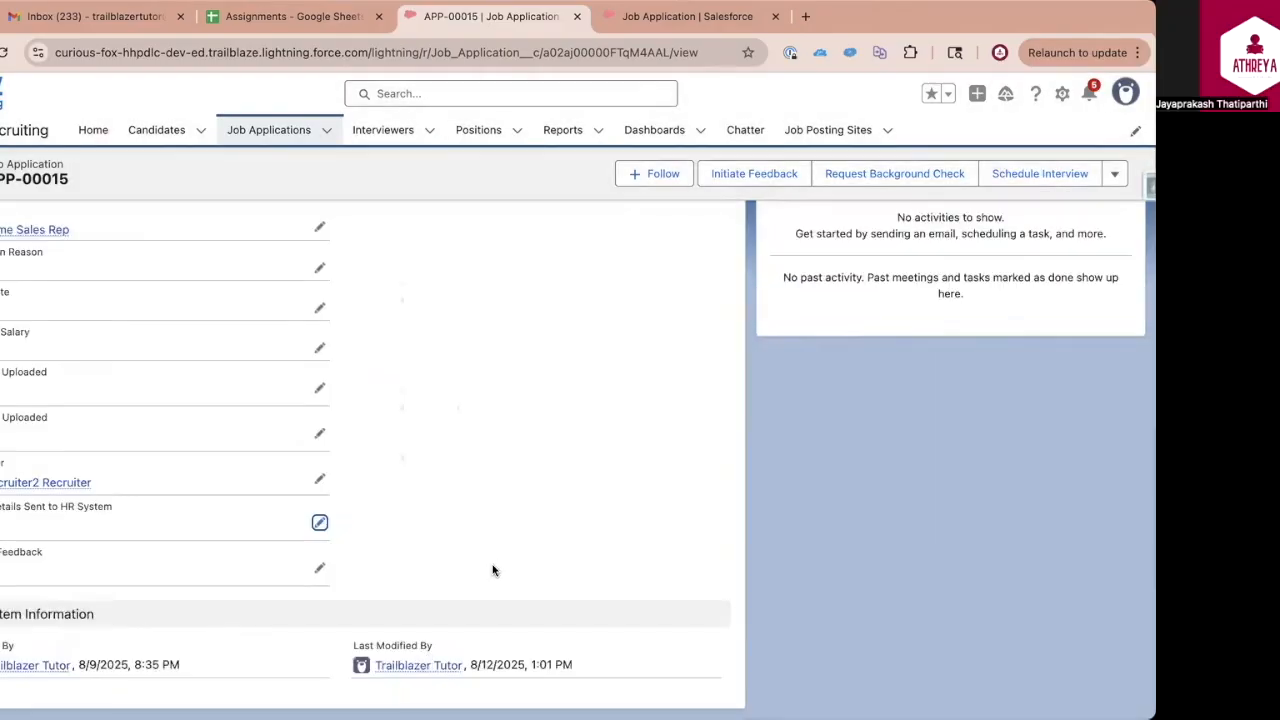
scroll(493, 562, up, 3)
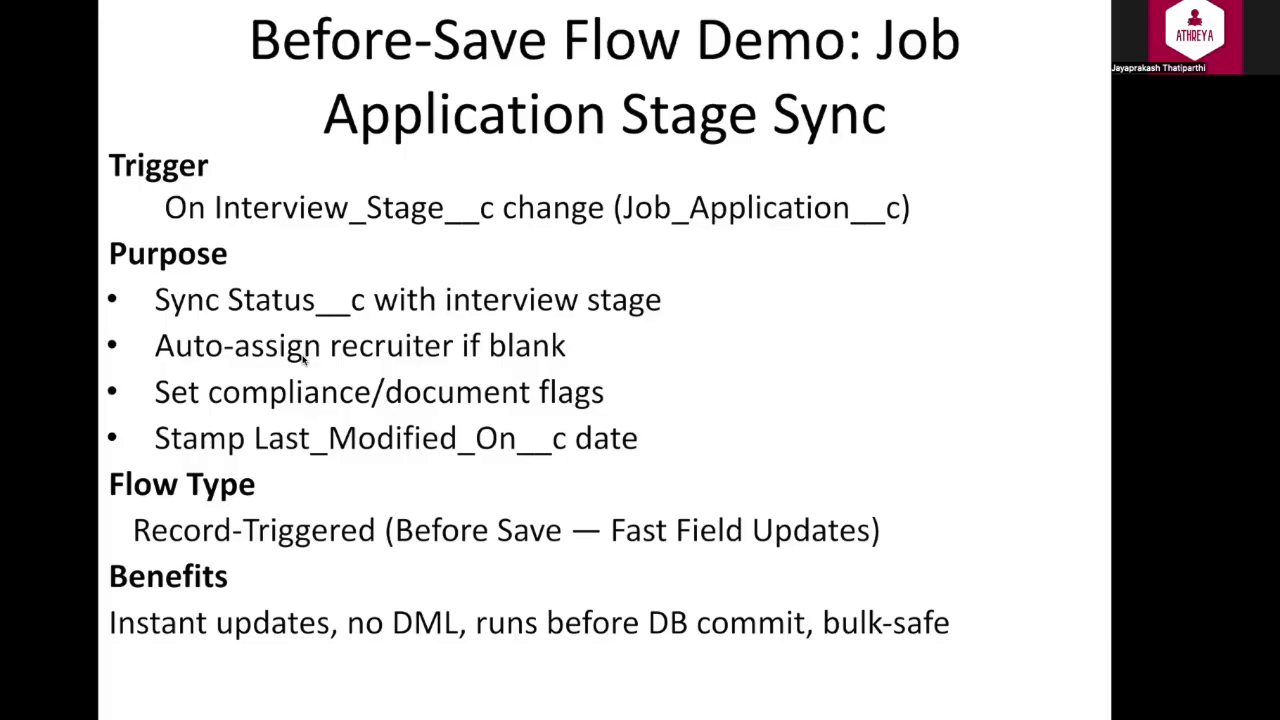
Leave the slide presentation and create a new record-triggered flow from the Flows page in Salesforce Setup
key(Escape)
click(780, 4)
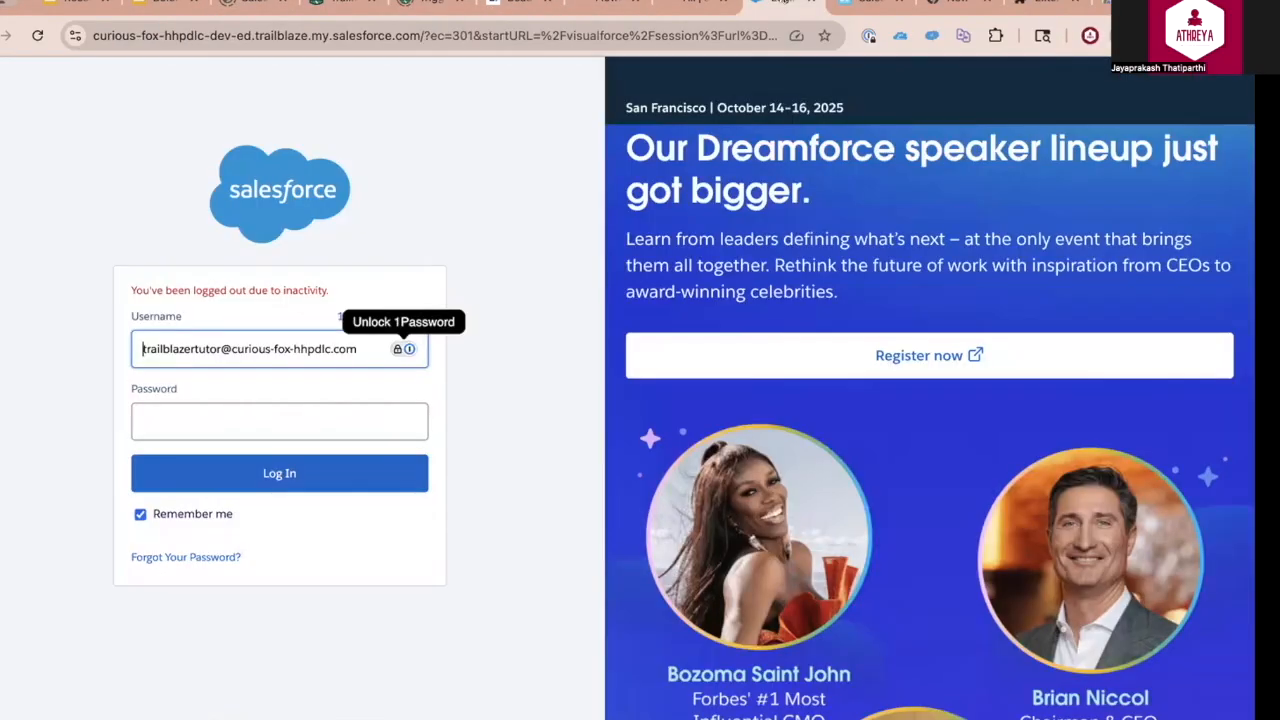
click(605, 4)
text(Flow)
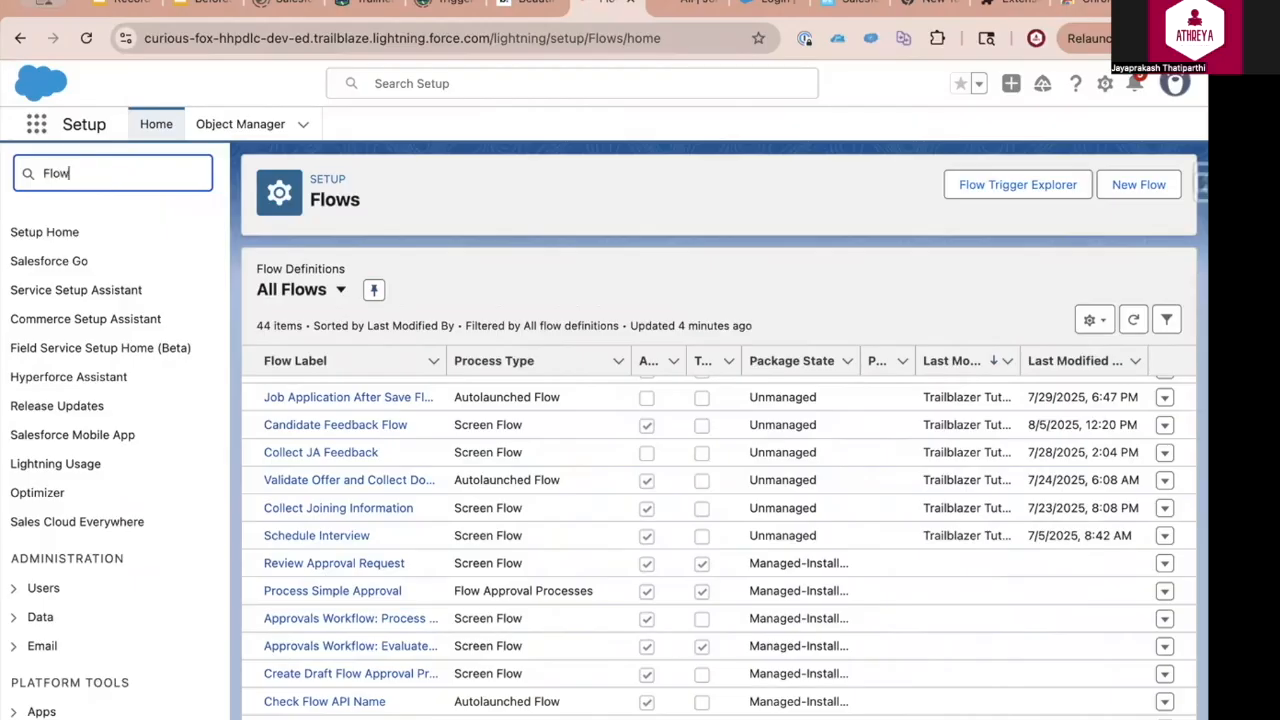
click(1128, 186)
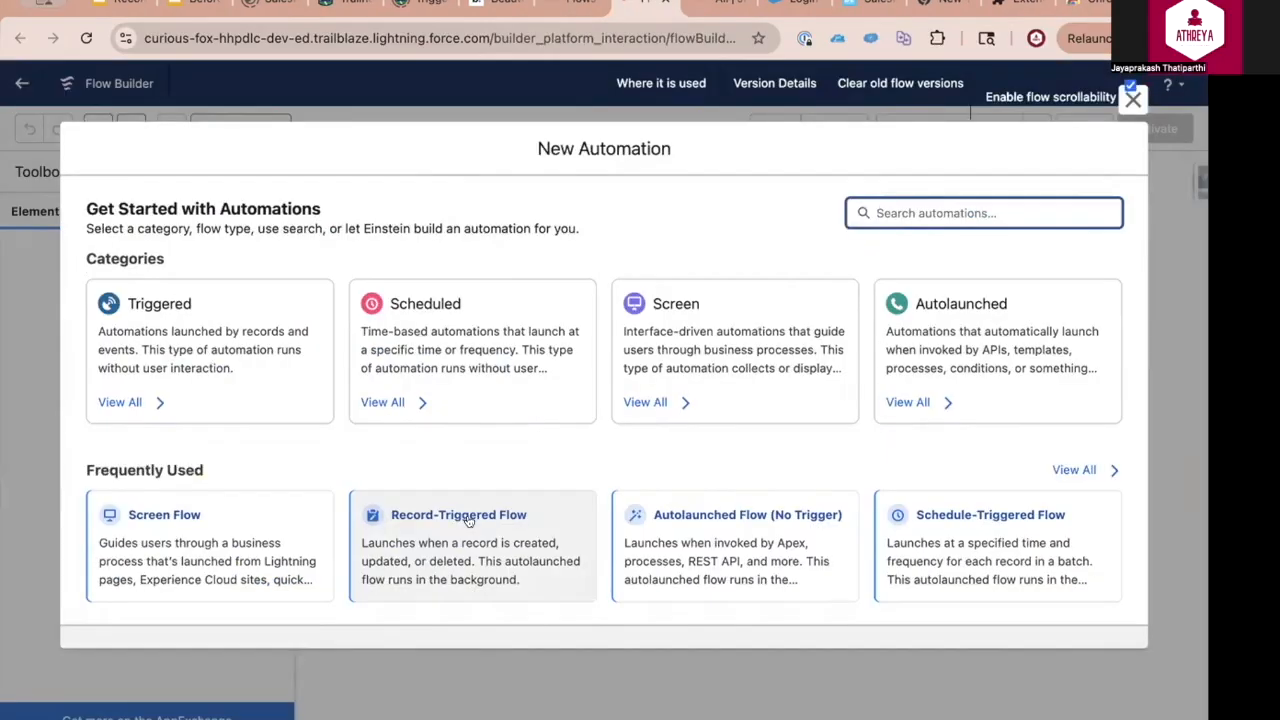
click(468, 518)
Set the flow's object to Job Application and trigger it when a record is created or updated
click(447, 306)
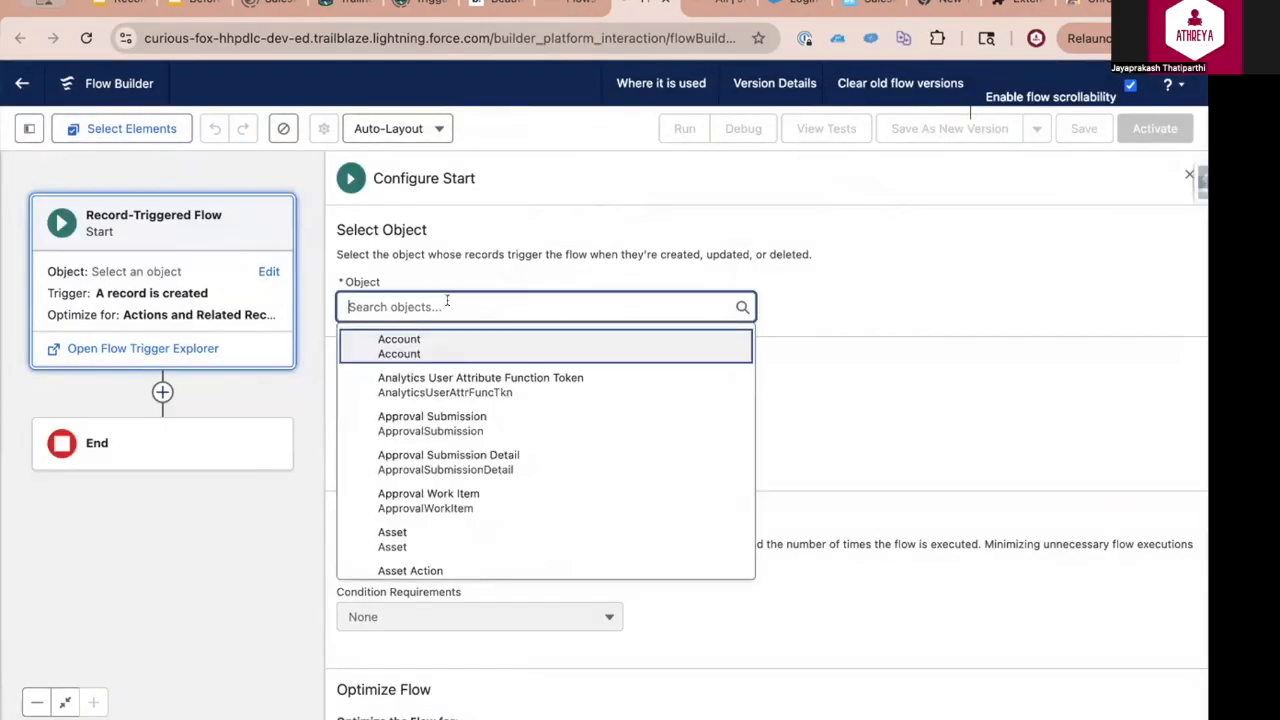
text(Job)
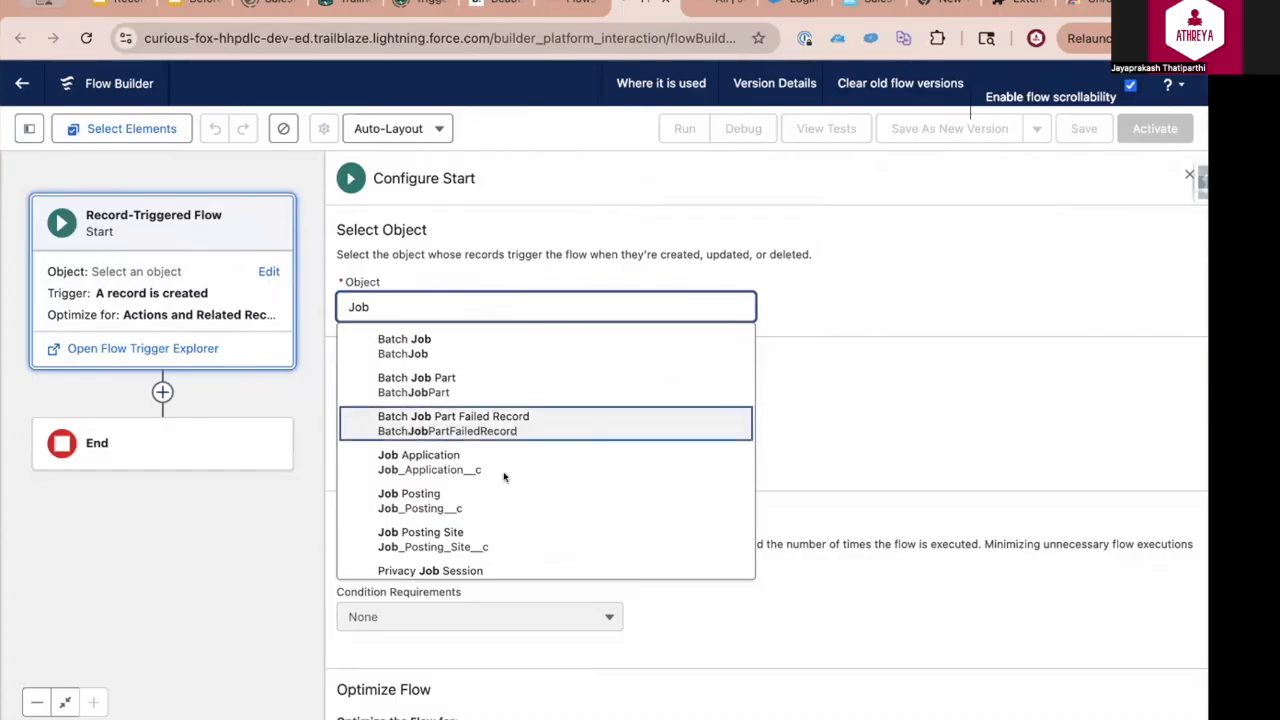
click(504, 477)
click(343, 448)
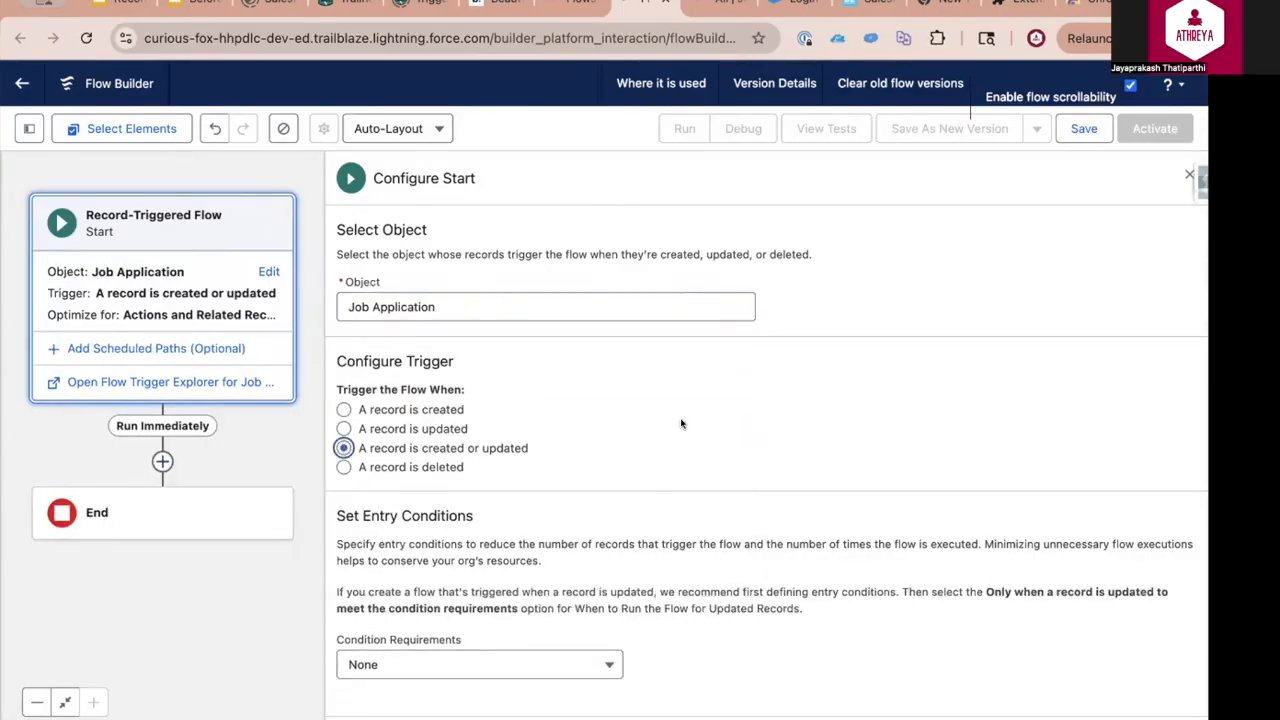
Require all entry conditions with Recruiter Equals Blank Value (Empty String), and optimize the flow for Fast Field Updates
scroll(681, 424, down, 3)
click(480, 474)
click(440, 510)
click(535, 542)
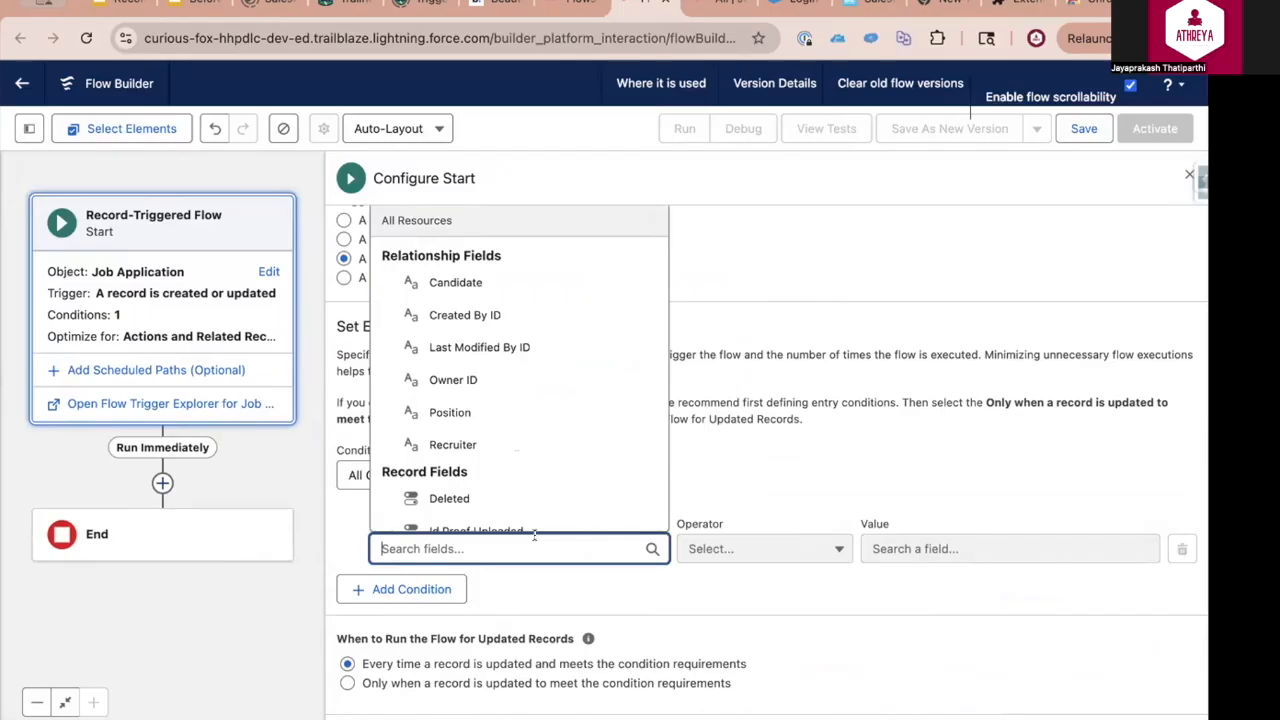
text(Recru)
click(507, 503)
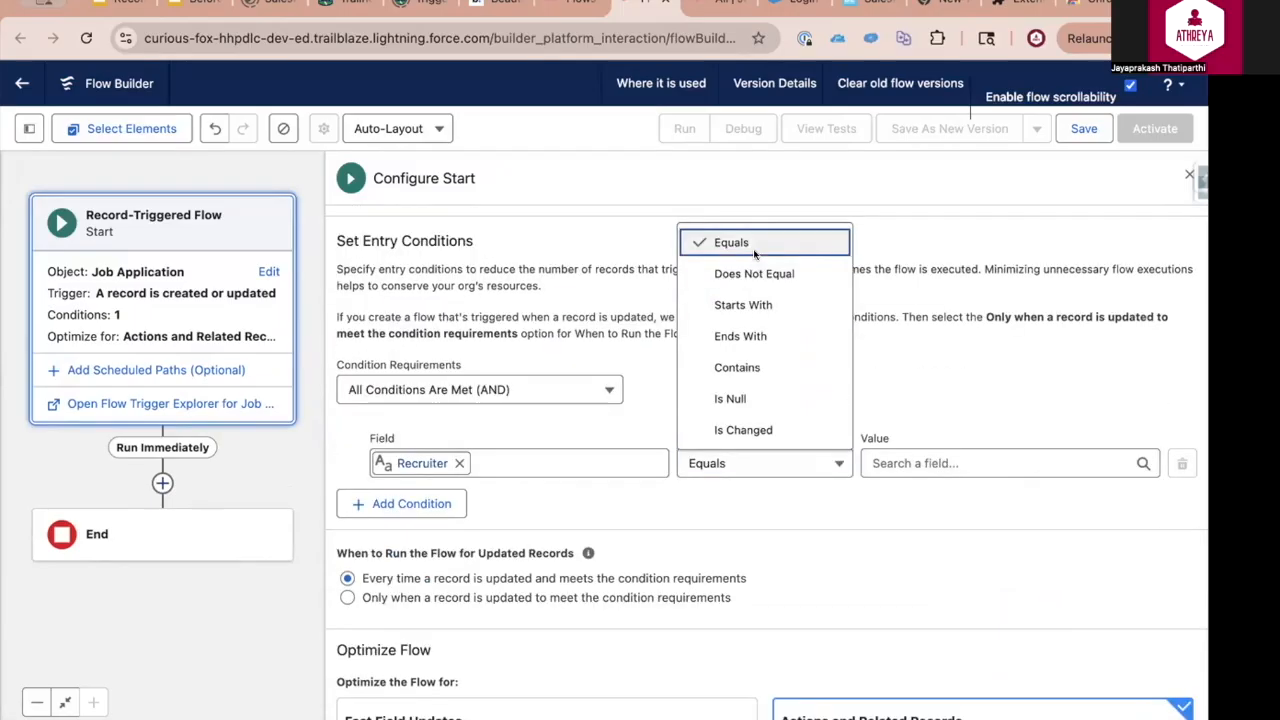
click(753, 251)
click(950, 463)
click(935, 556)
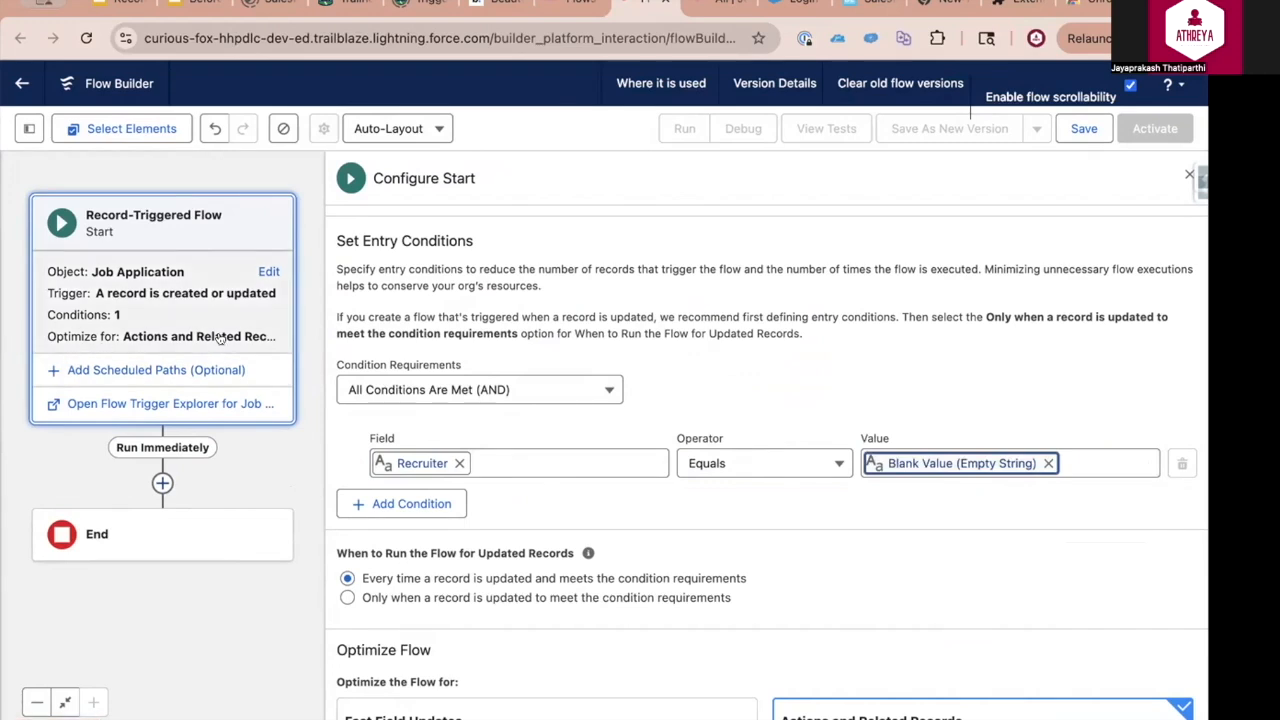
scroll(417, 540, down, 2)
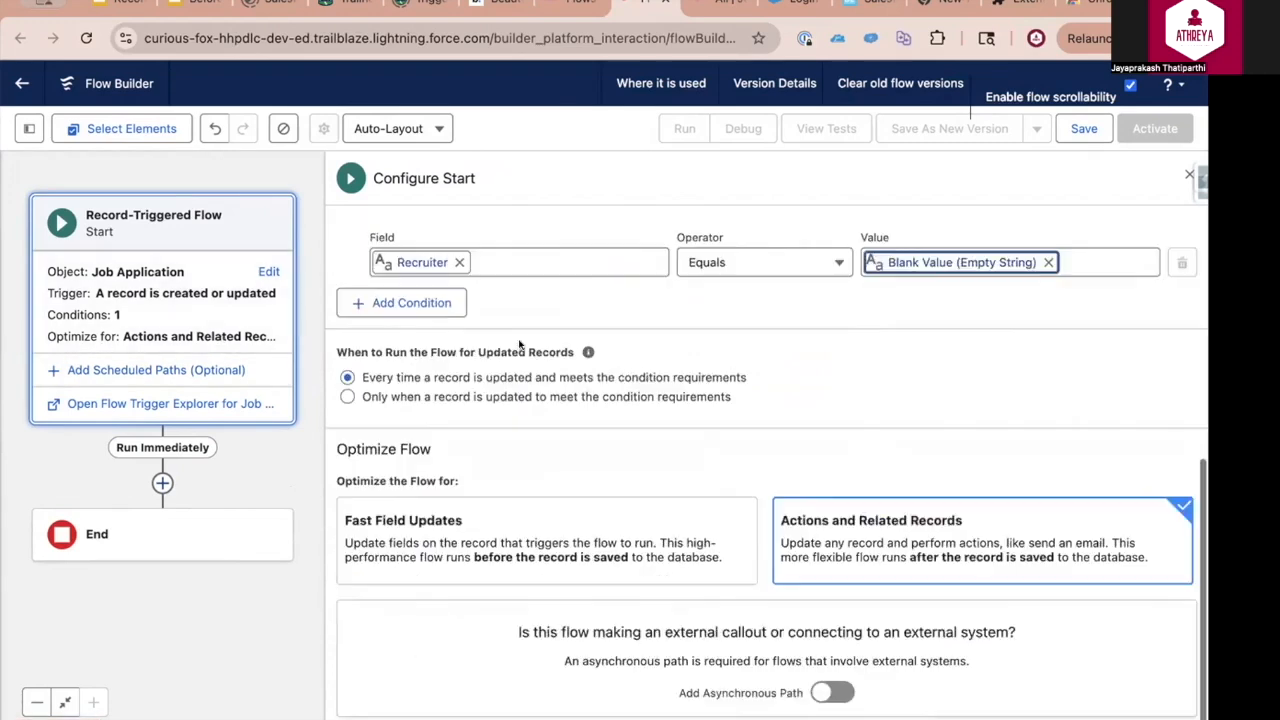
click(416, 541)
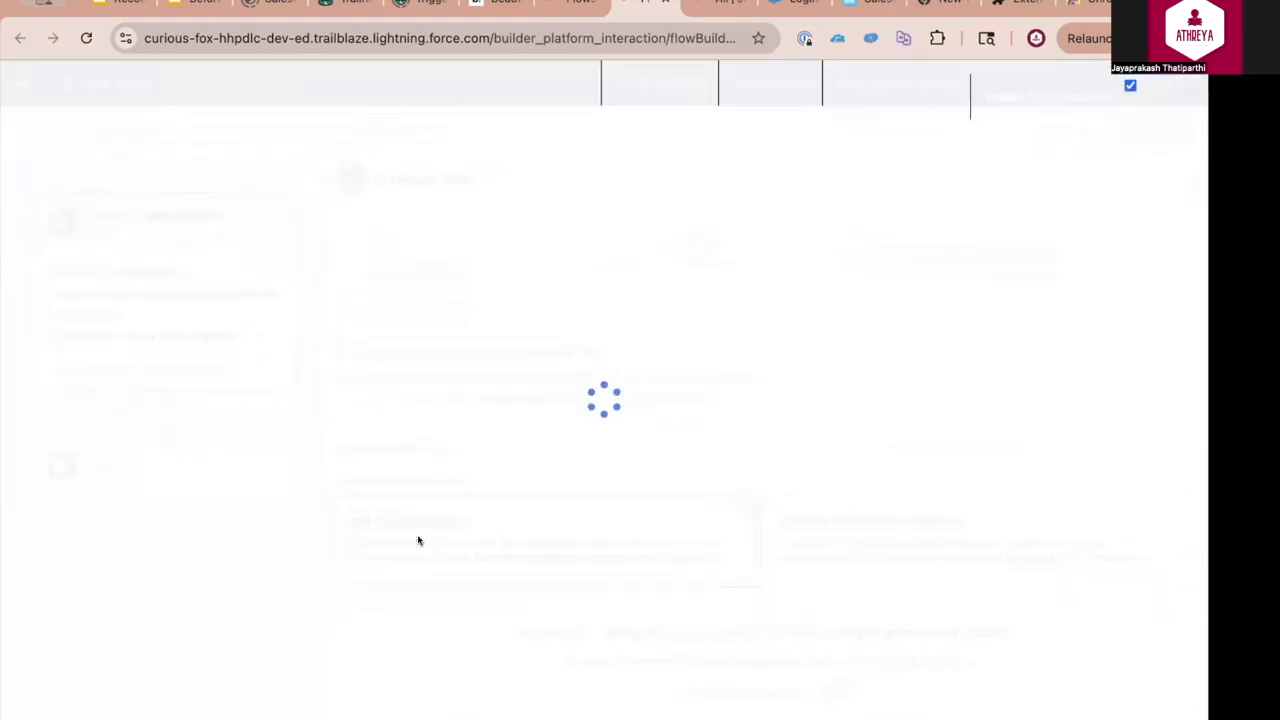
Save the flow with the label Job Application Round Robin Recruiter Assignment
click(1080, 129)
text(Job Application Rou)
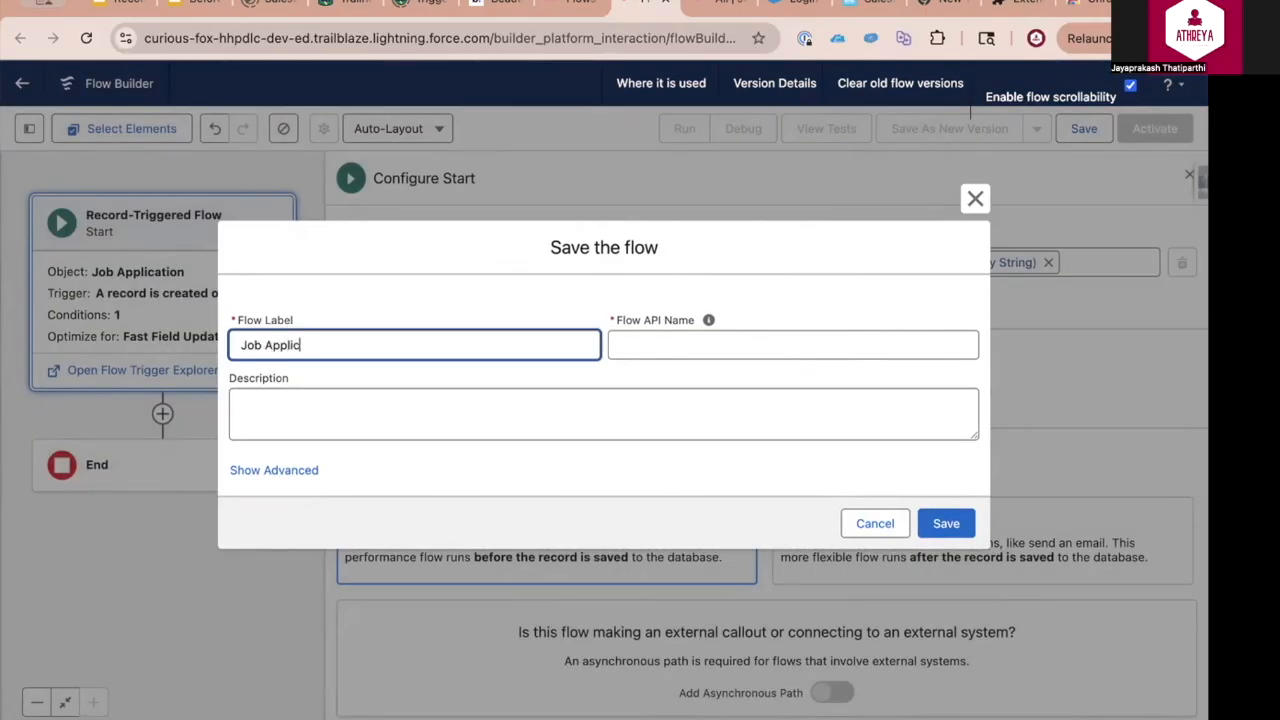
key(BackSpace)
text(ound Robin Recruiter Assignment)
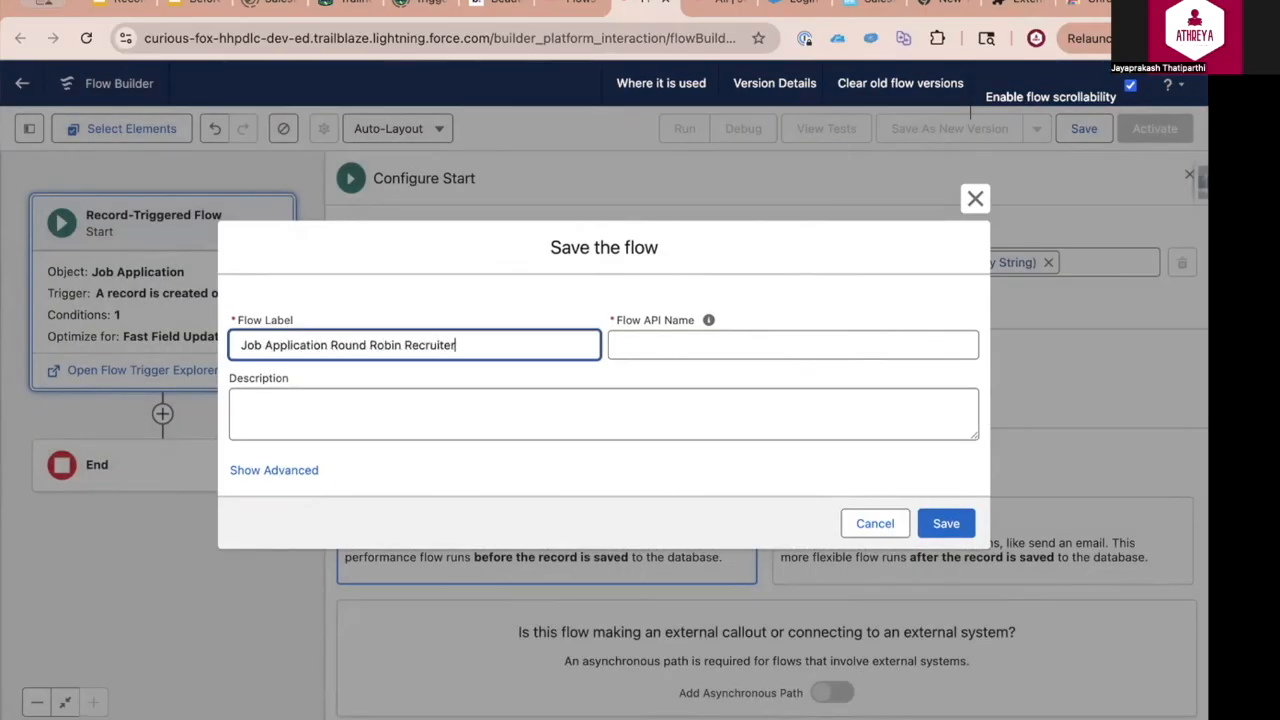
key(Tab)
key(Tab)
click(943, 523)
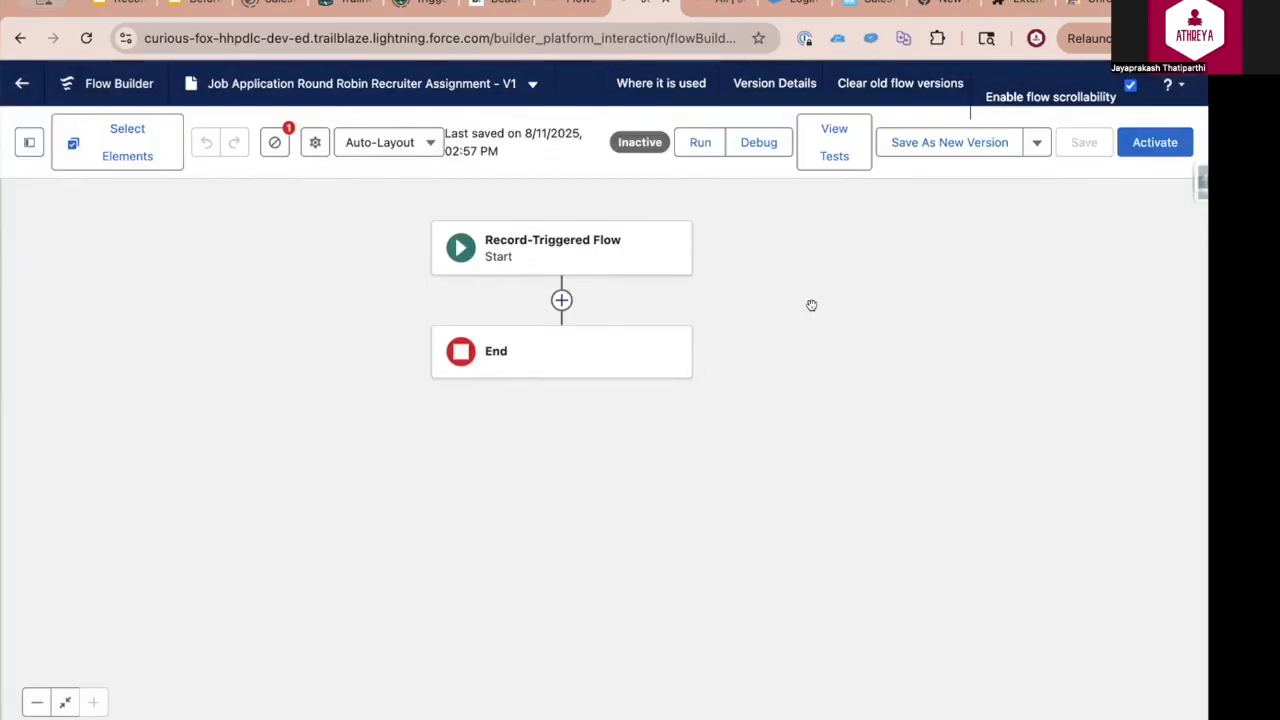
Check the recruiters in the Job Applications list and the users assigned to the Recruiter profile
click(727, 3)
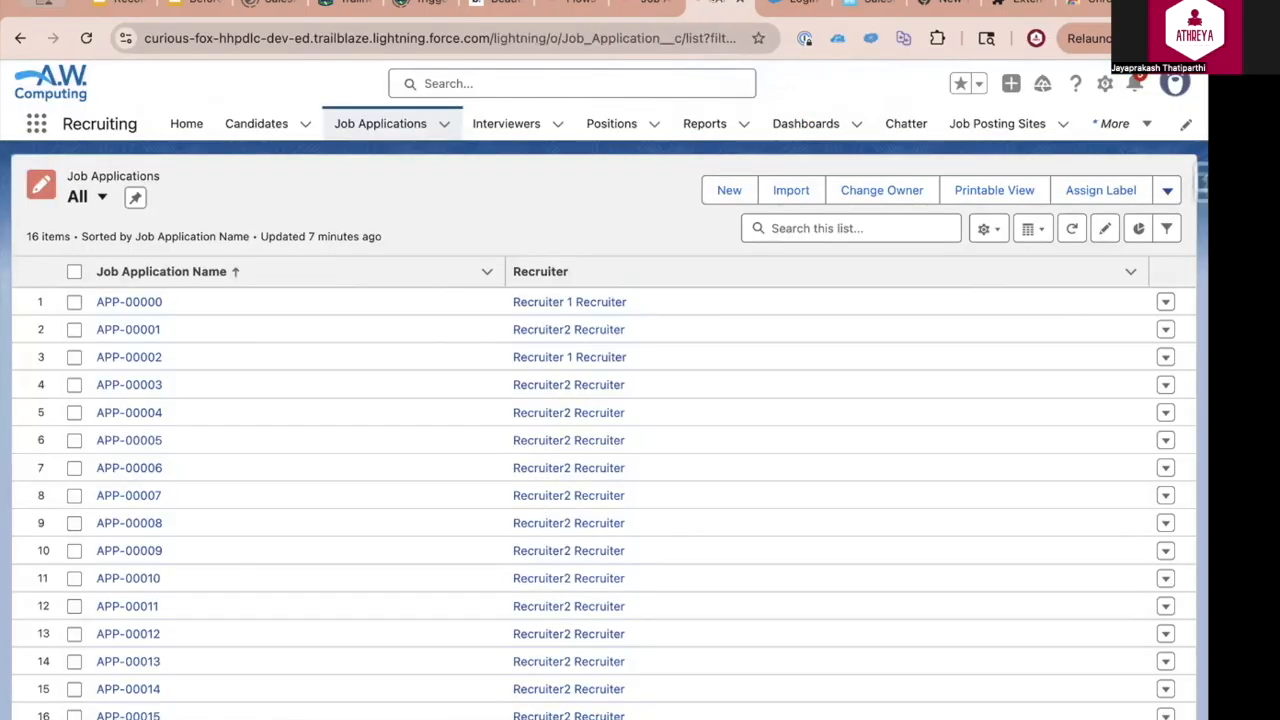
click(84, 167)
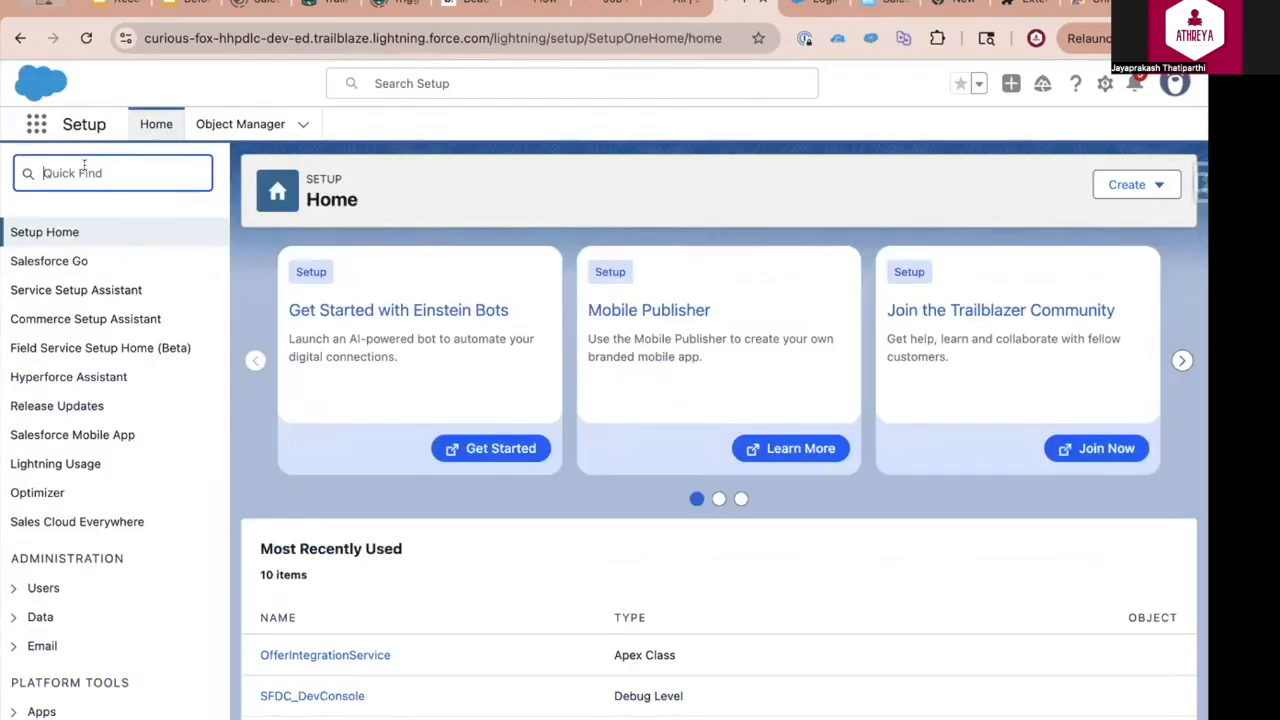
text(profi)
key(Return)
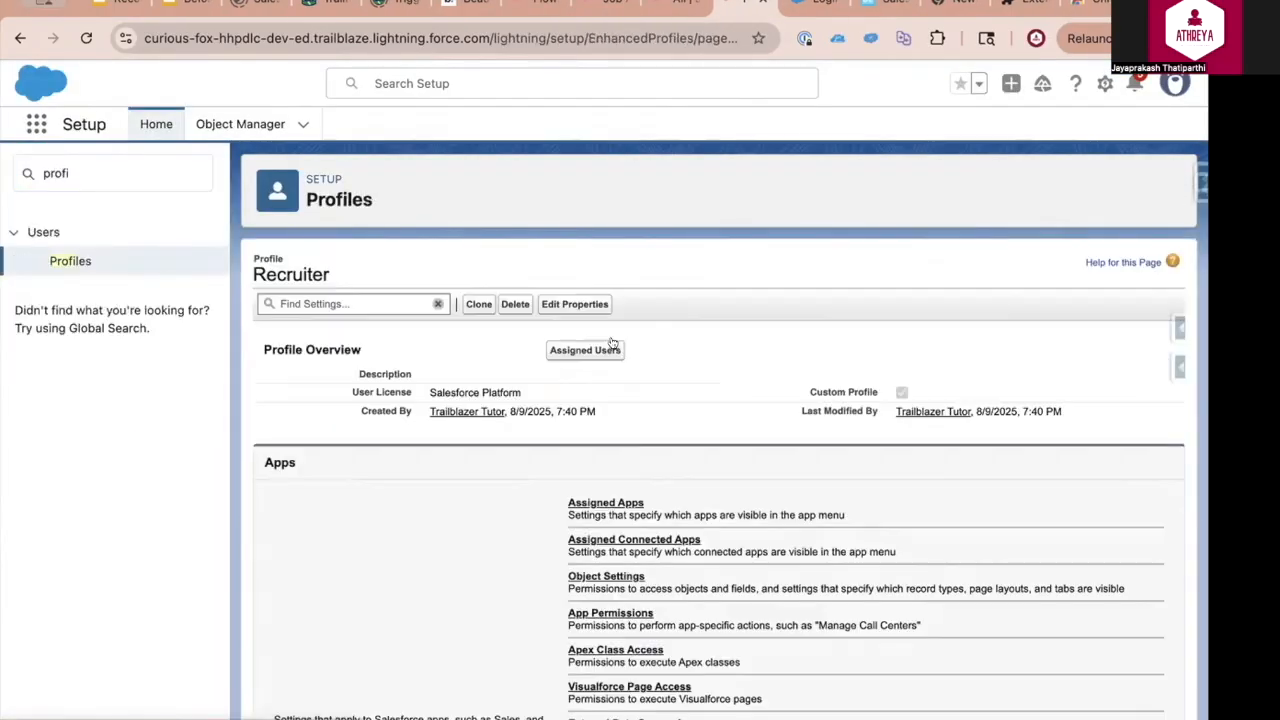
click(588, 350)
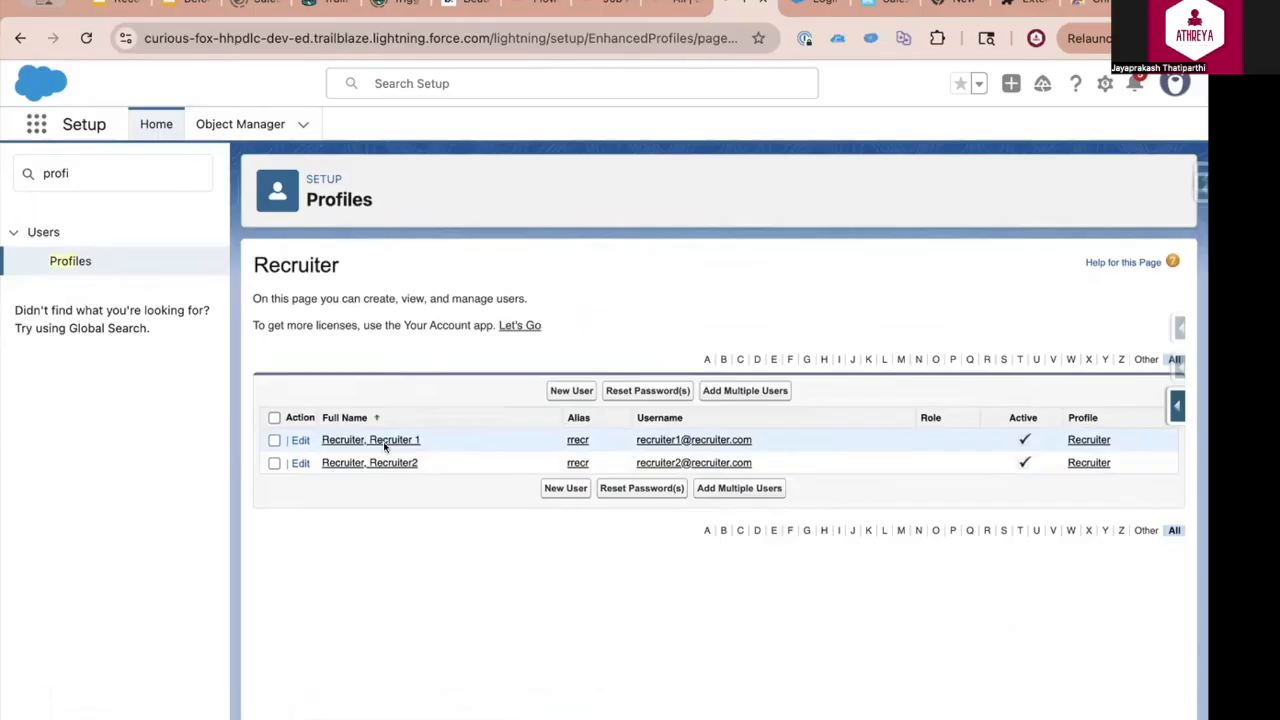
click(605, 3)
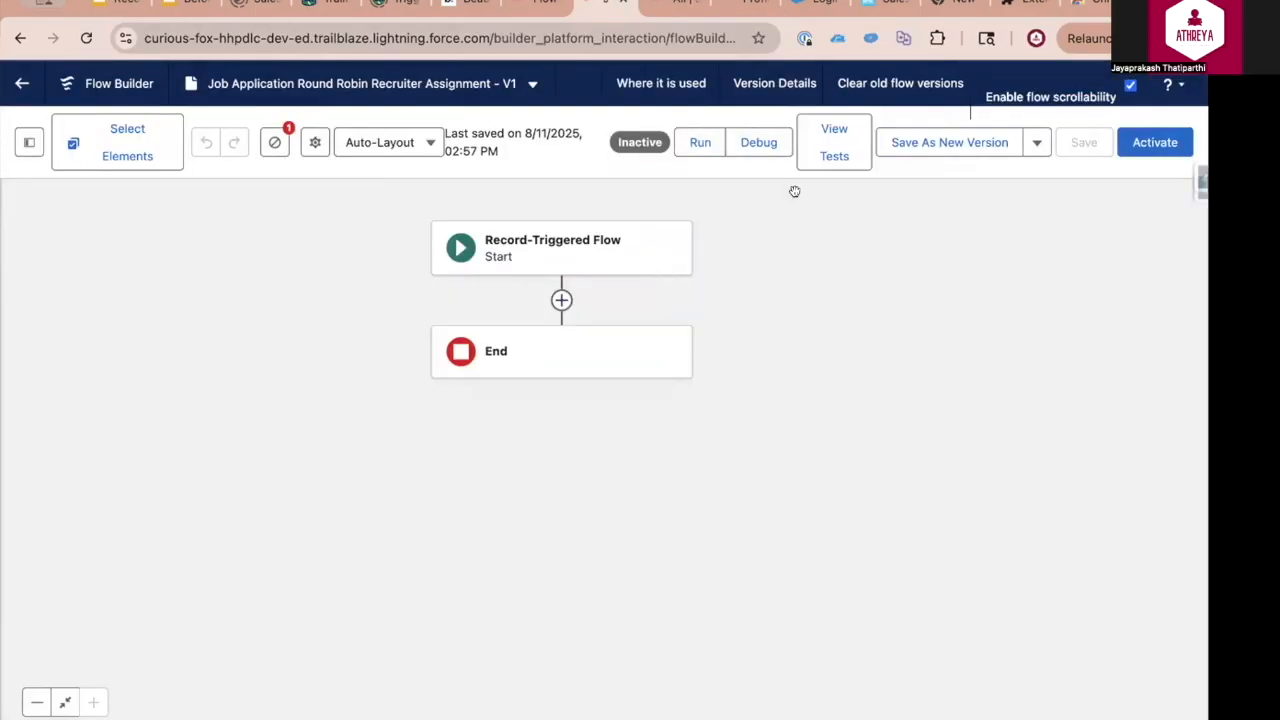
click(675, 3)
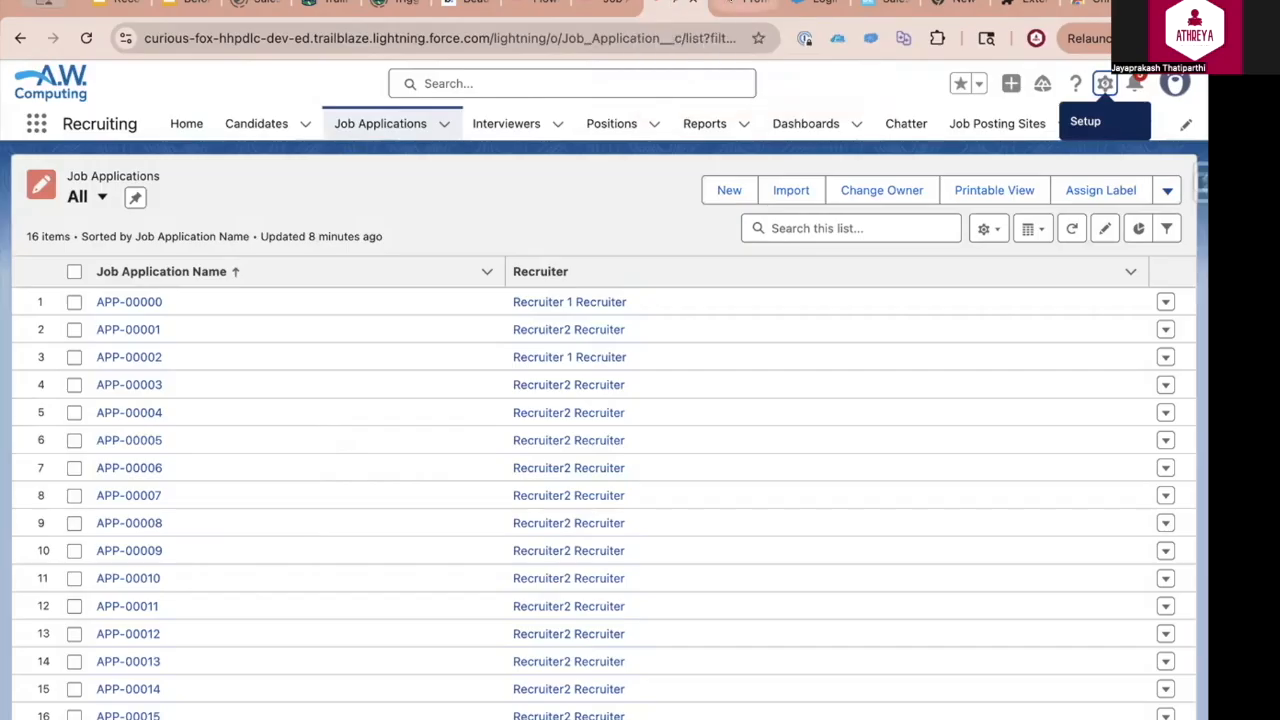
click(745, 3)
click(611, 5)
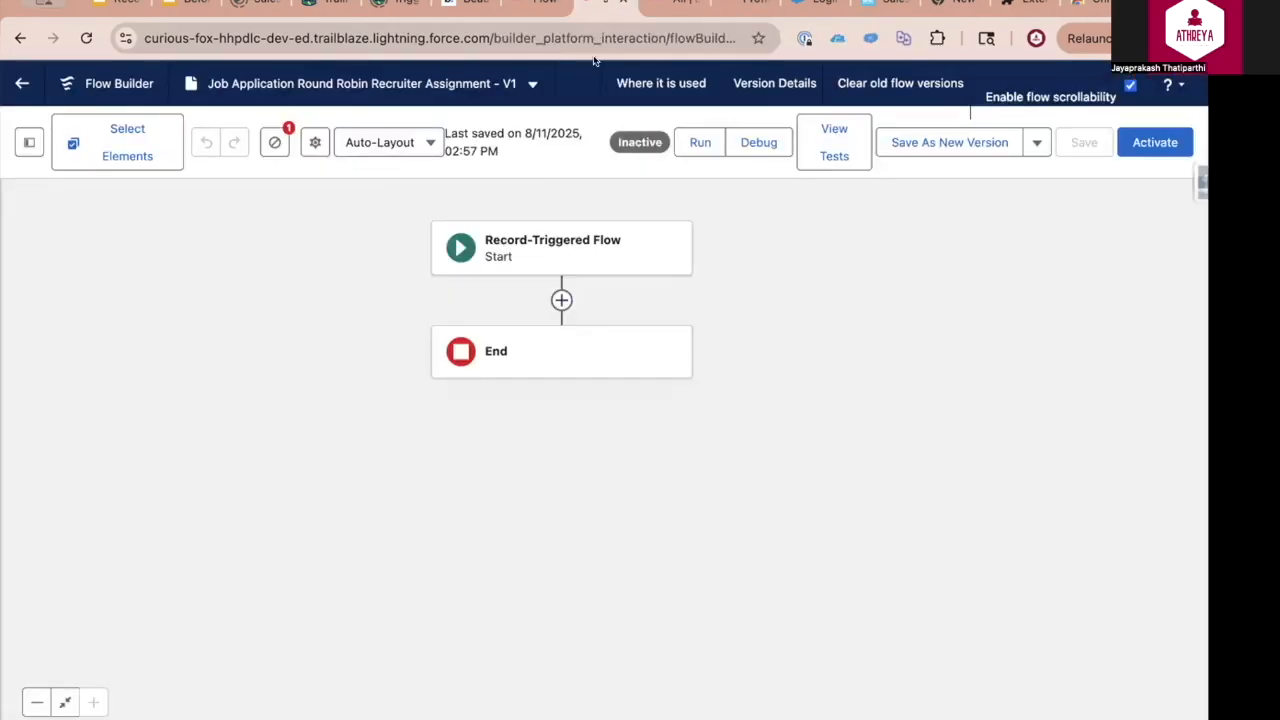
Add a Get Records element labelled Get Available Recruiters after the flow's start
click(561, 301)
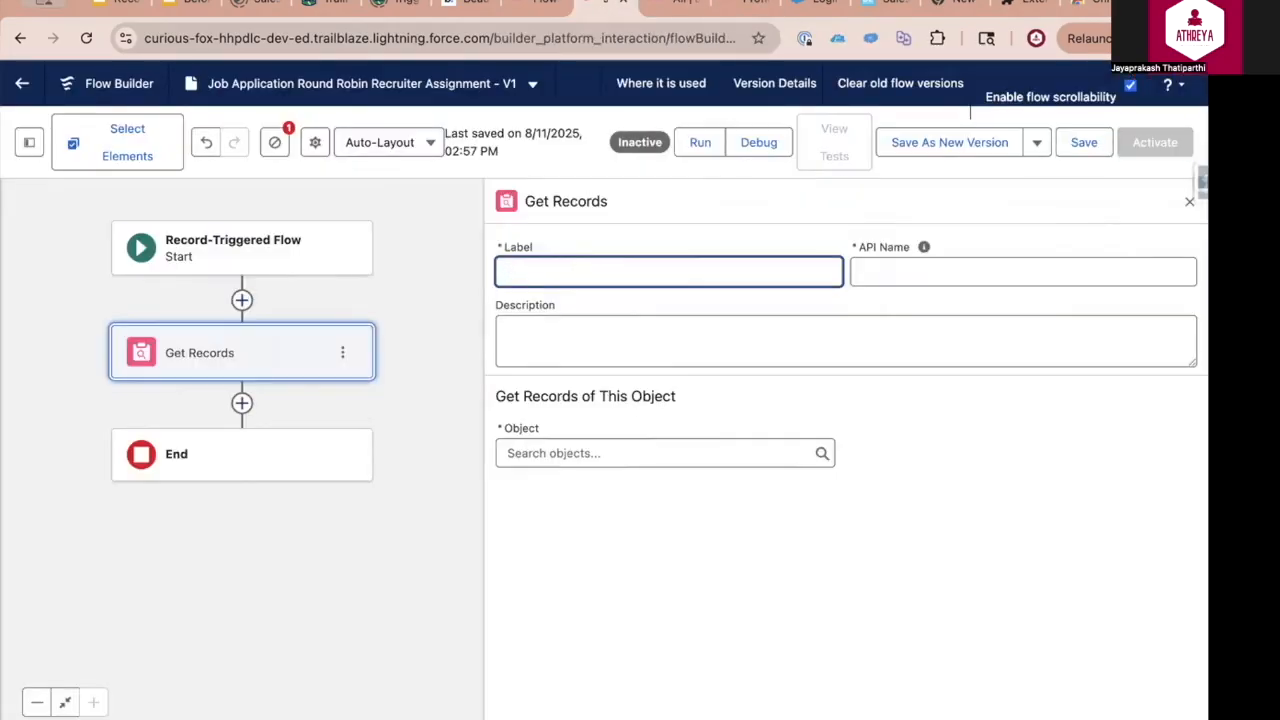
text(Get Available Recruiters)
click(576, 331)
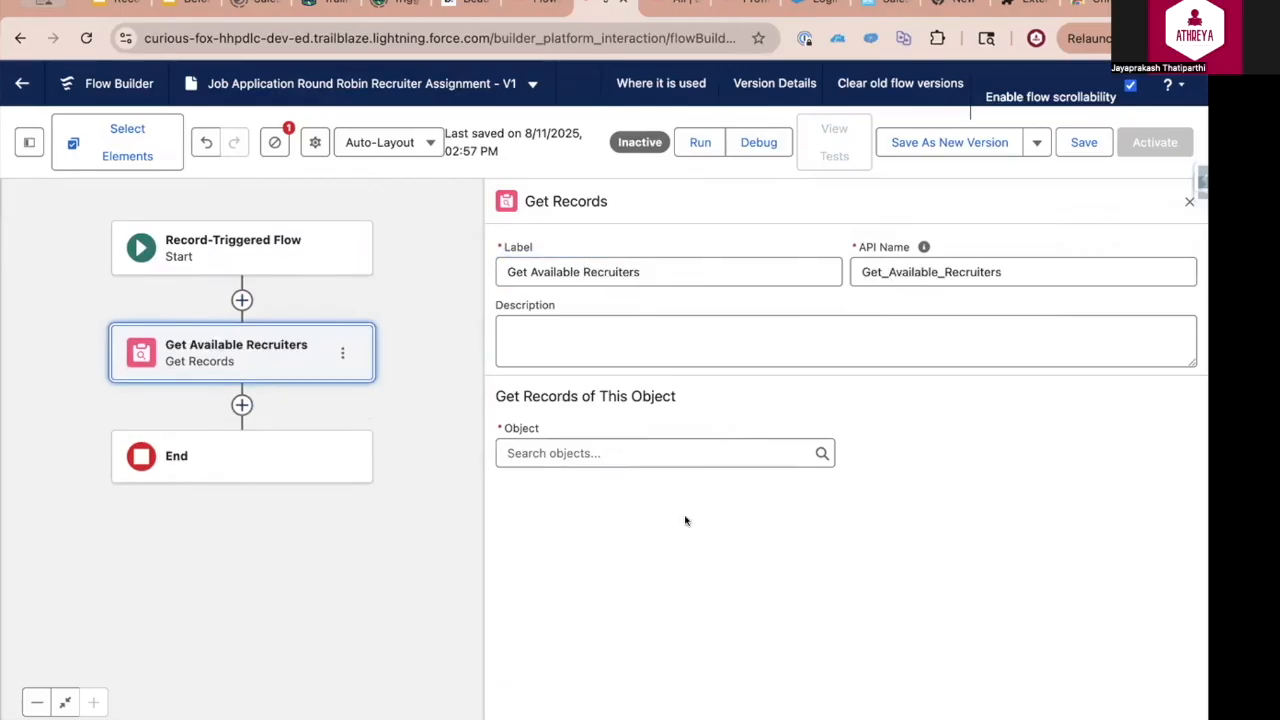
Set Get Available Recruiters to retrieve User records where Active Equals True
click(597, 449)
text(User)
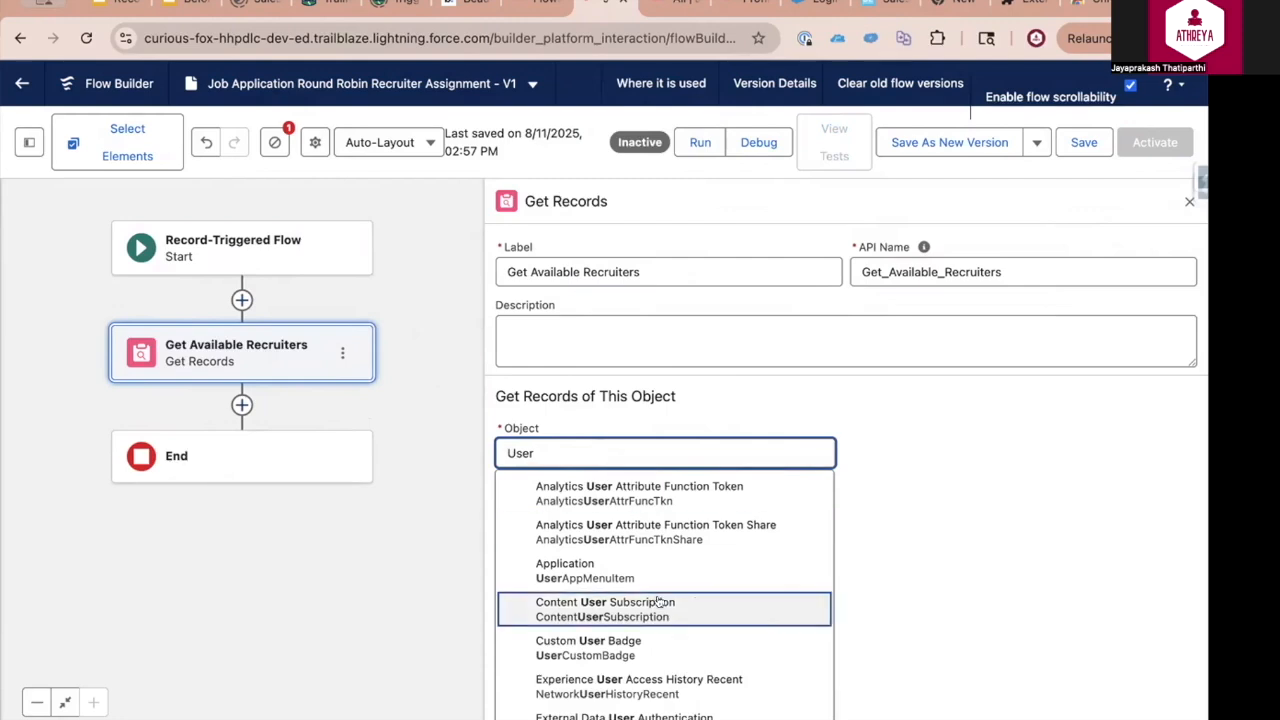
scroll(660, 603, down, 4)
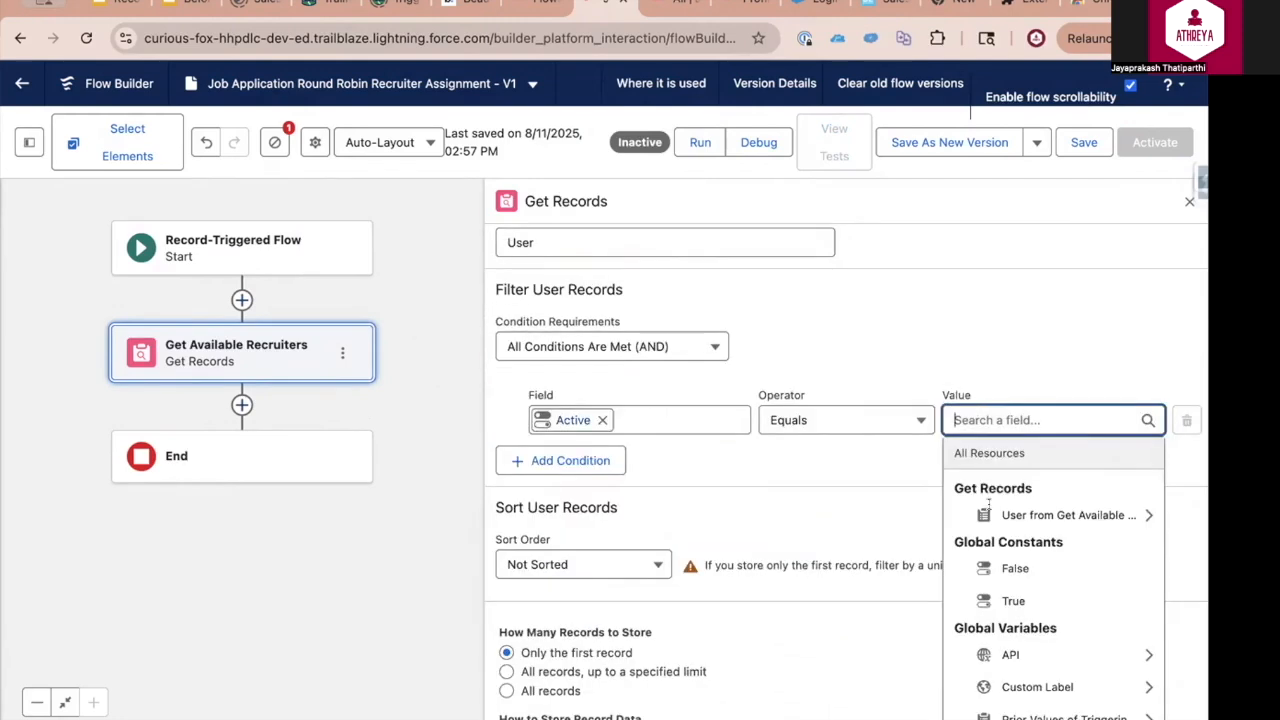
click(1008, 601)
Add a filter condition where Profile ID Equals the Recruiter profile's ID, copied from the profile page's URL
click(590, 470)
text(profile)
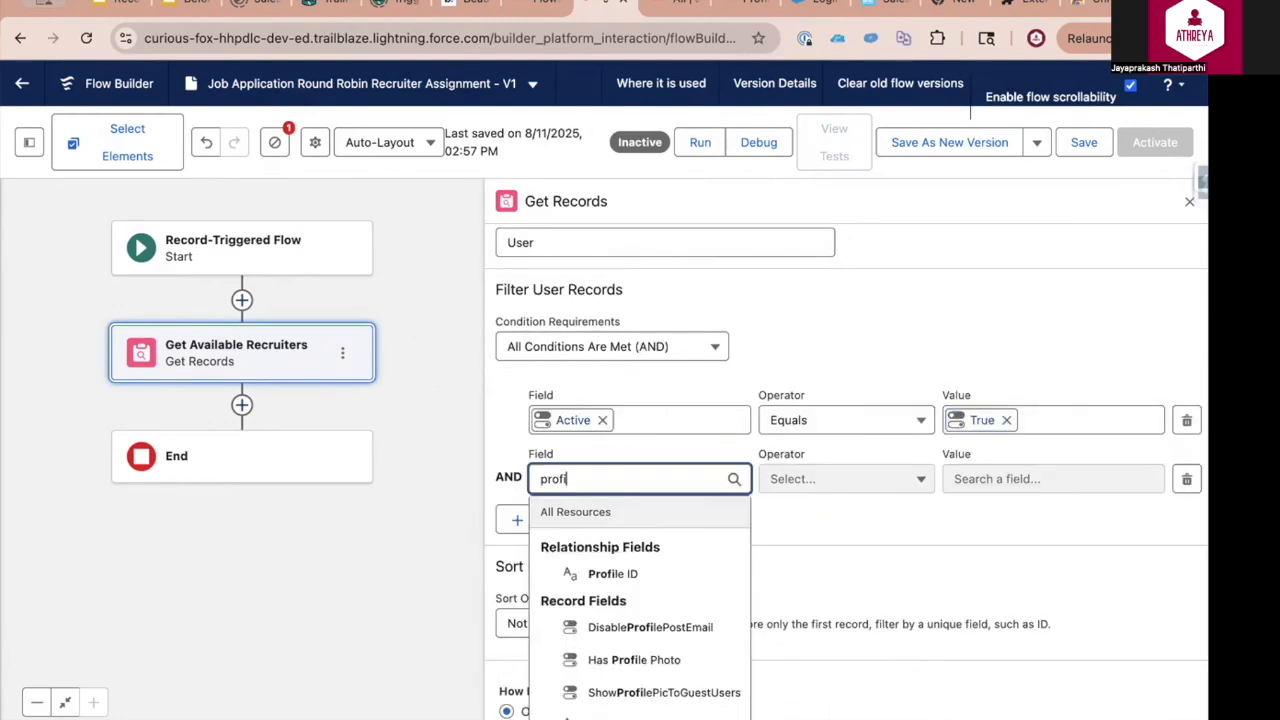
click(634, 573)
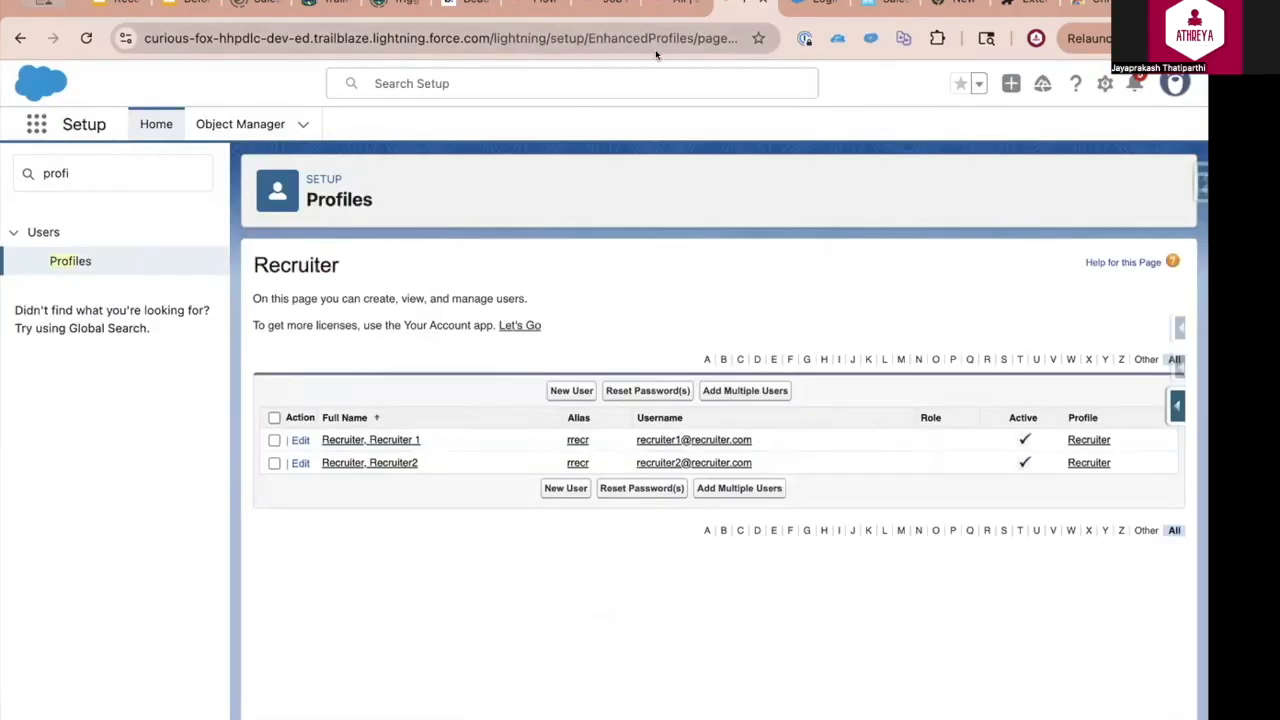
click(657, 46)
click(668, 42)
drag(664, 40, 807, 37)
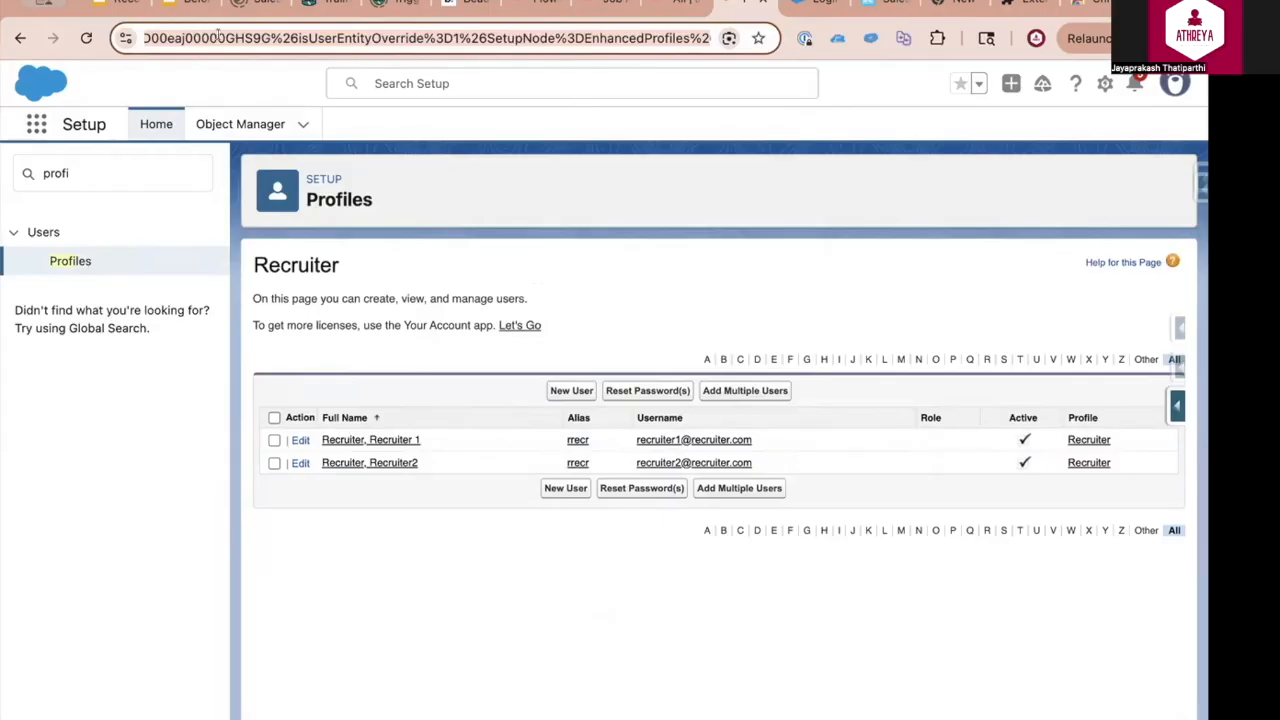
click(165, 36)
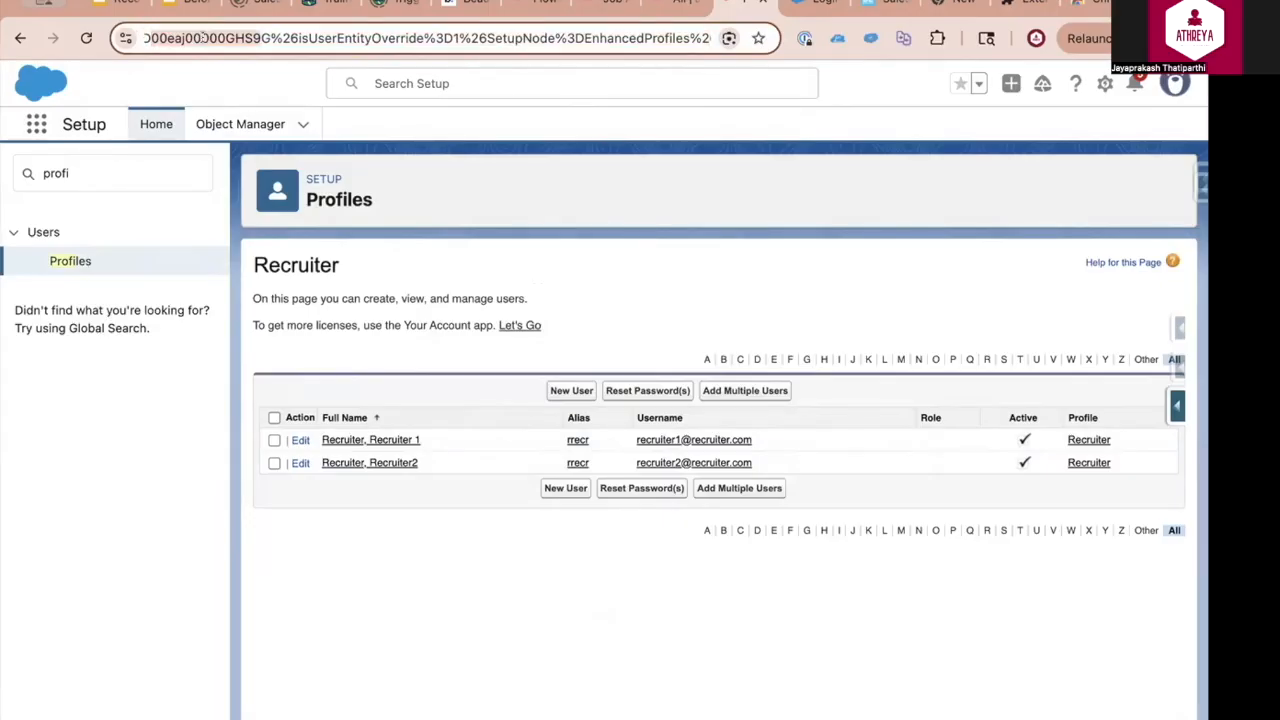
key(super+c)
click(604, 4)
click(1012, 480)
key(super+v)
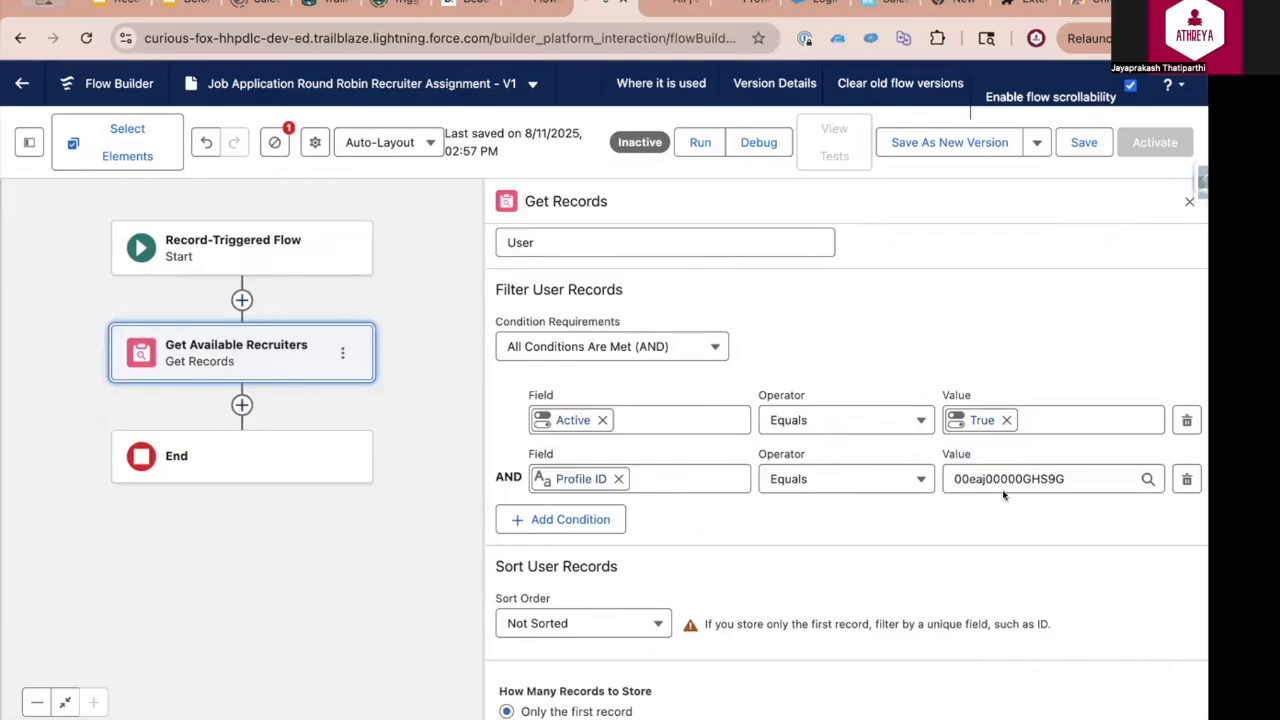
Store all matching User records, using the option to choose fields and assign variables (advanced)
scroll(777, 507, down, 2)
click(506, 636)
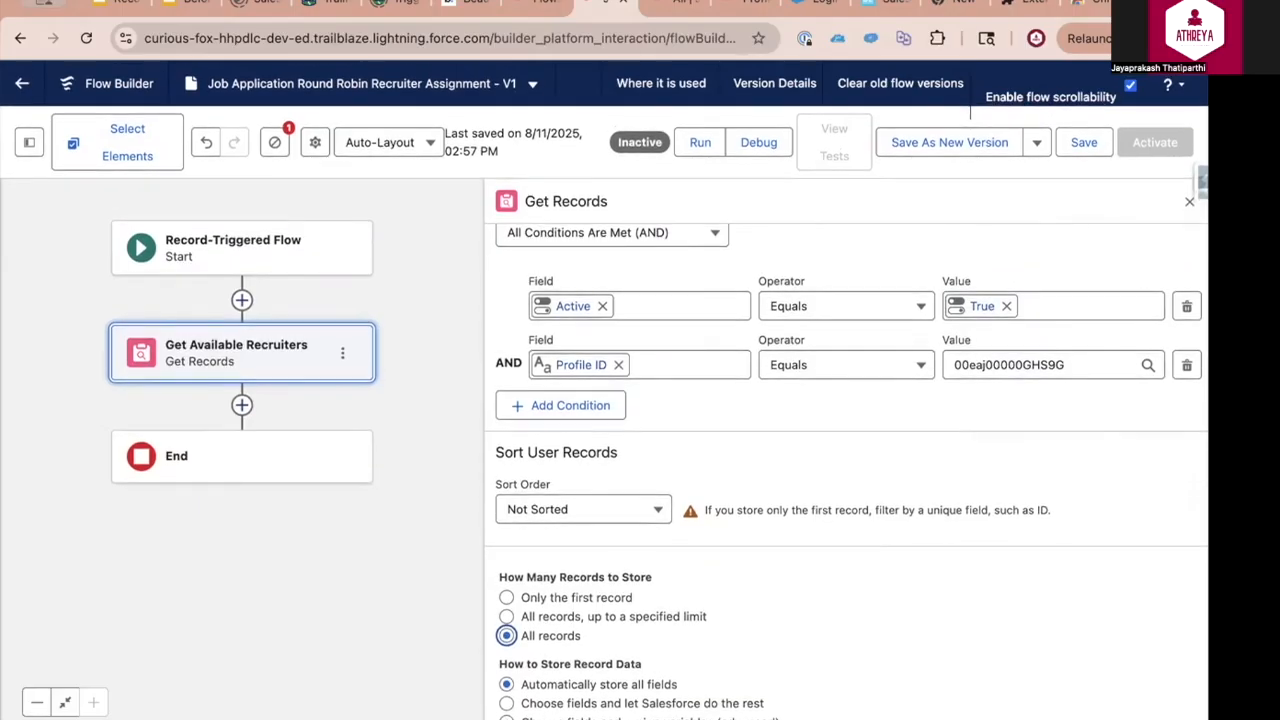
click(507, 718)
scroll(922, 592, down, 2)
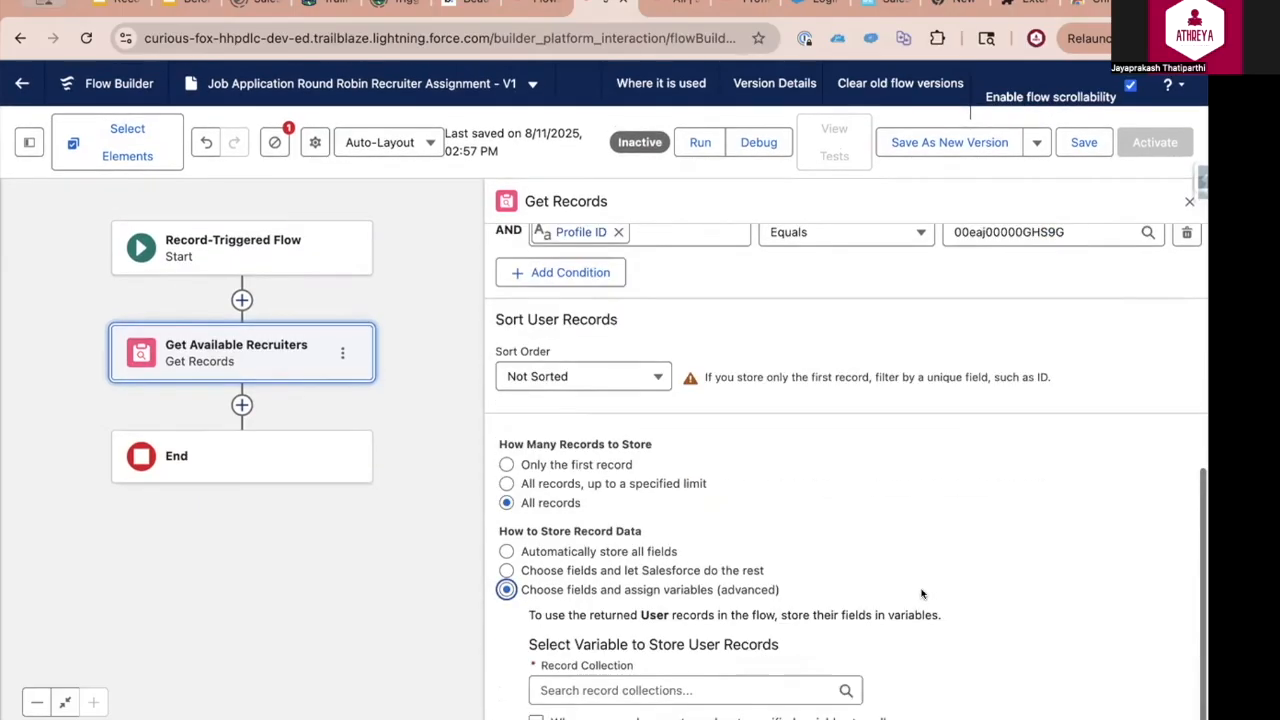
Review the filter conditions, sort order and record storage settings of the Get Available Recruiters element
drag(537, 668, 641, 667)
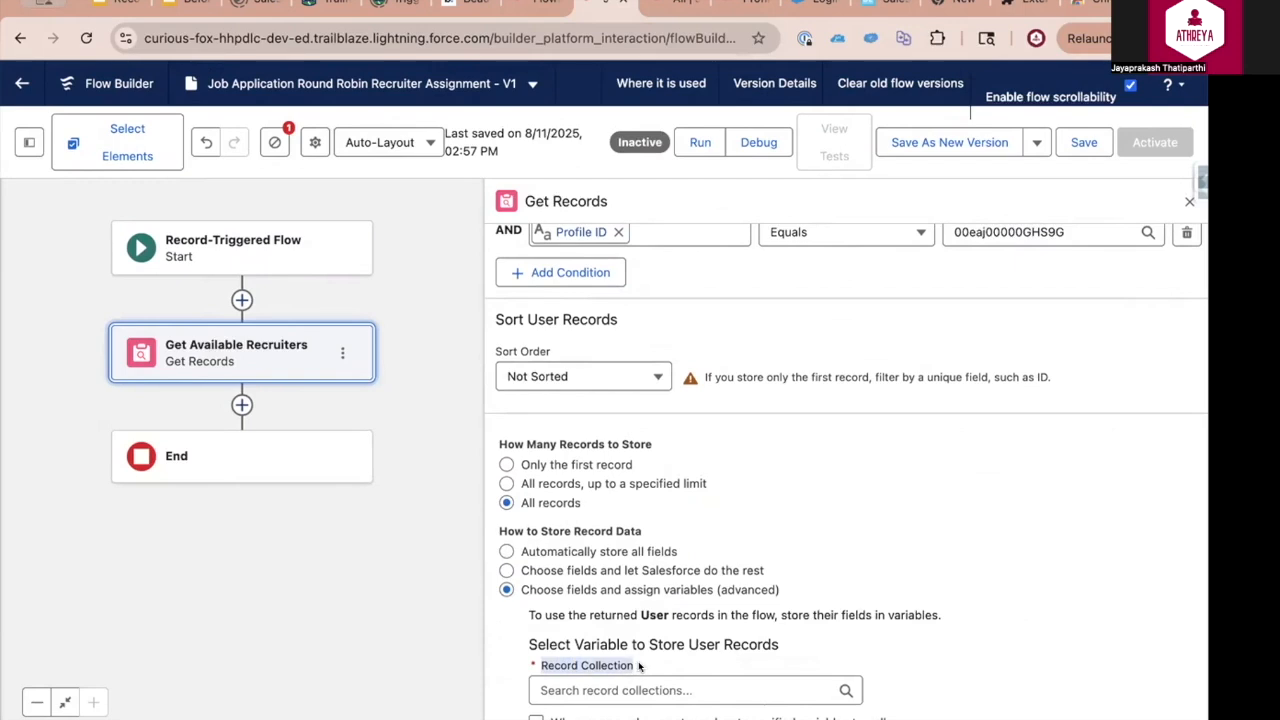
drag(785, 318, 791, 390)
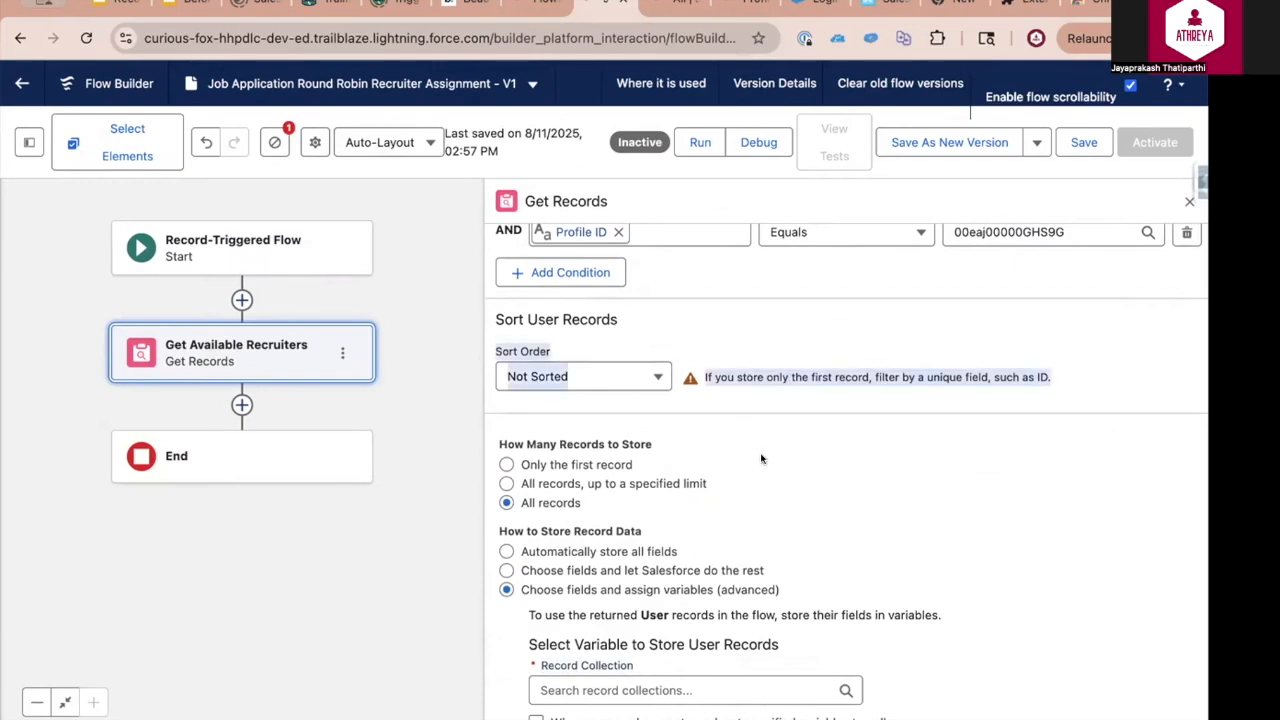
click(788, 459)
drag(521, 503, 595, 503)
click(755, 328)
scroll(957, 419, up, 3)
scroll(960, 420, up, 3)
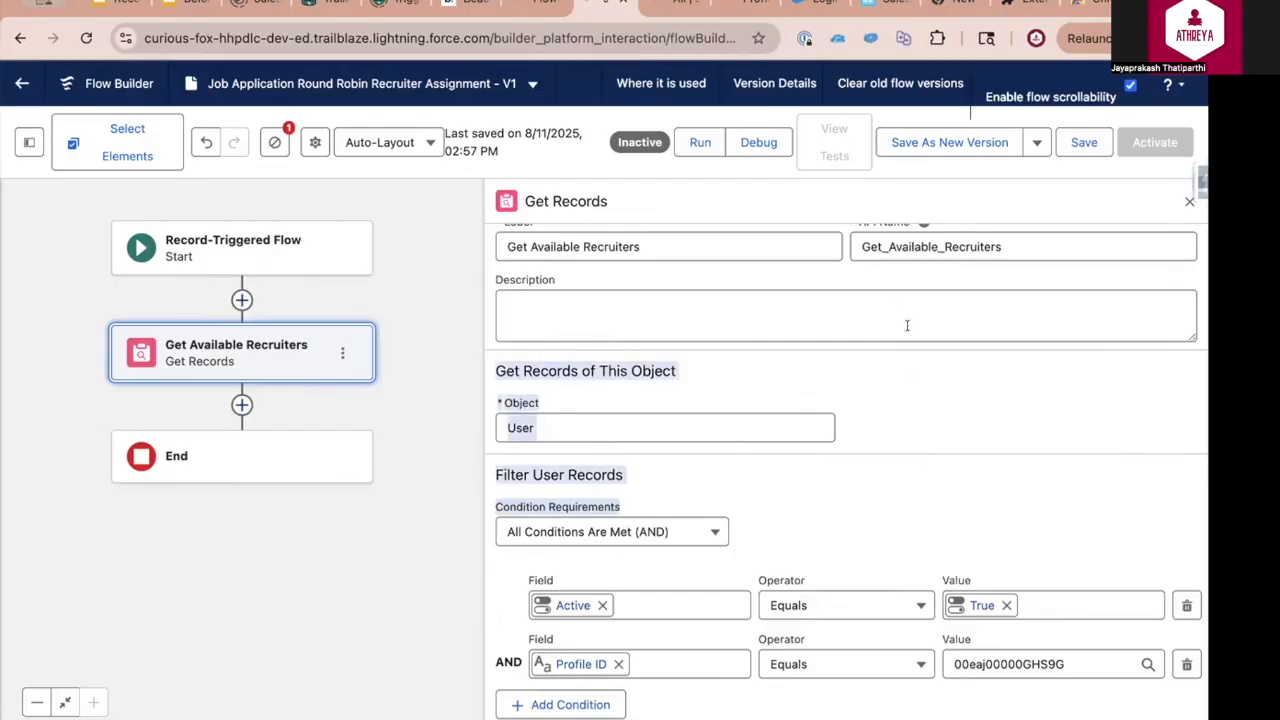
scroll(905, 535, down, 5)
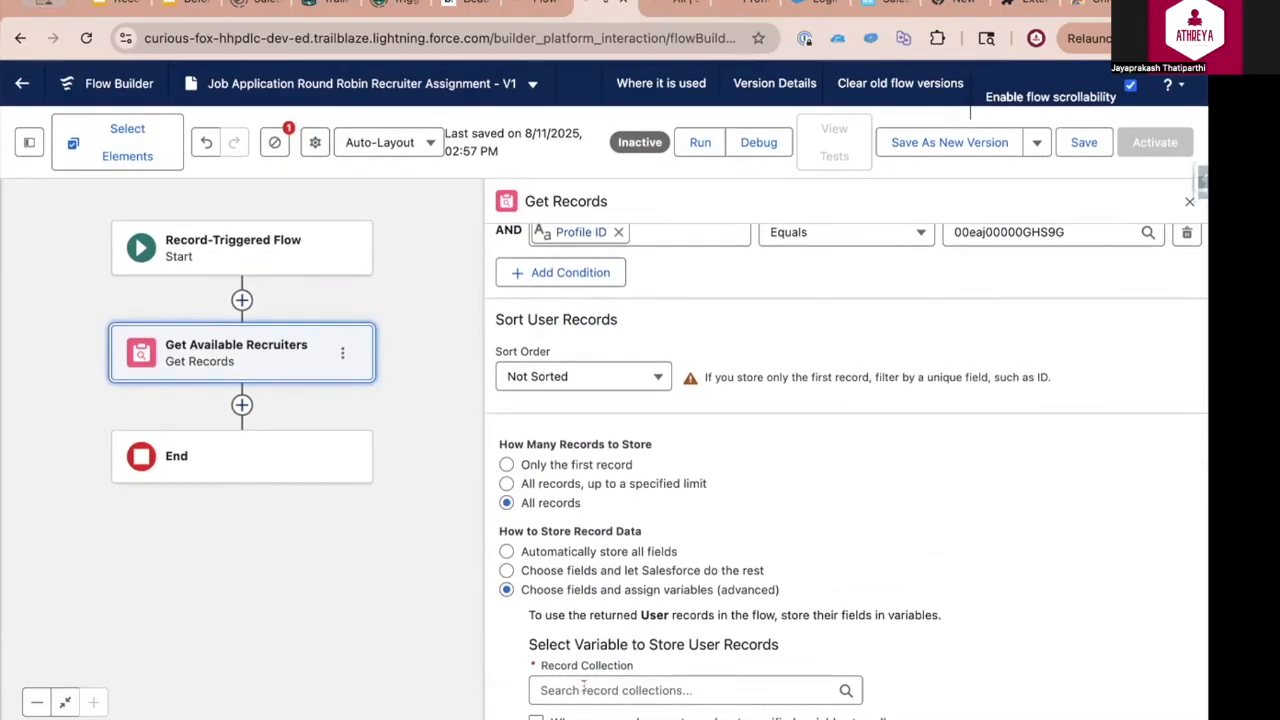
Start a new variable resource for the record collection, with API name recruiters and data type Record
click(584, 688)
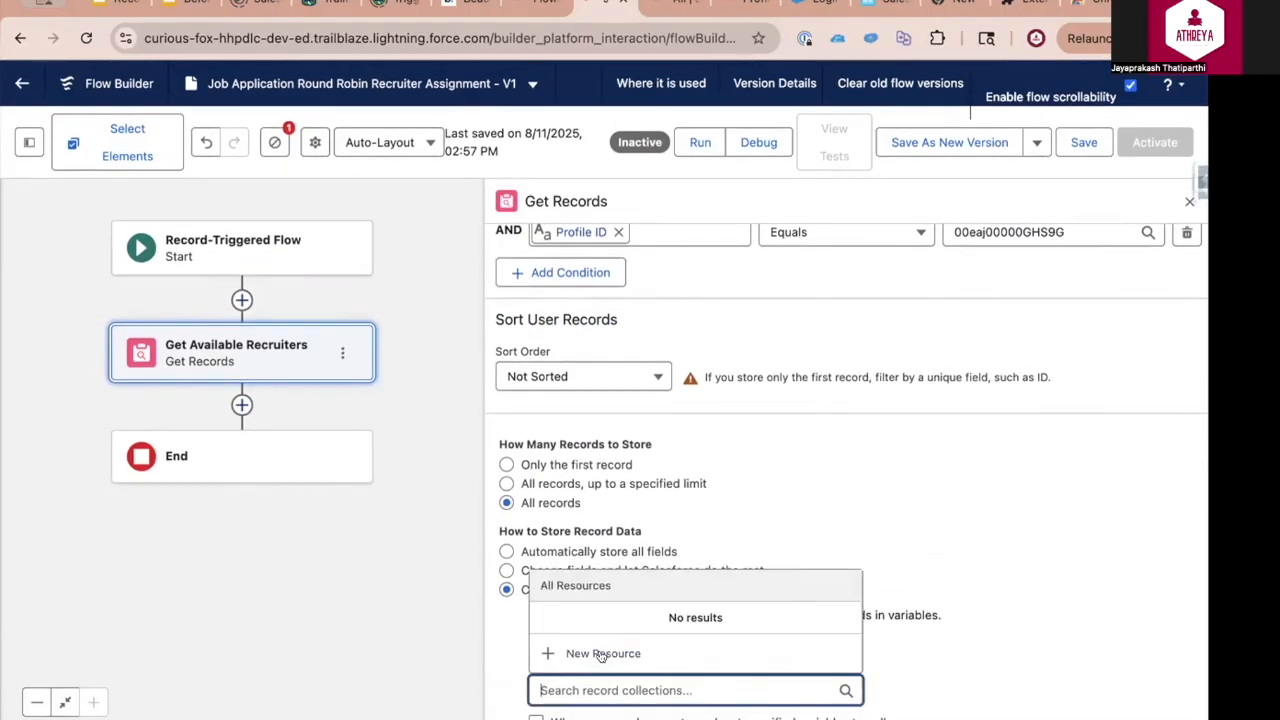
click(601, 654)
click(325, 360)
click(331, 357)
text(recruiter)
click(414, 499)
click(290, 277)
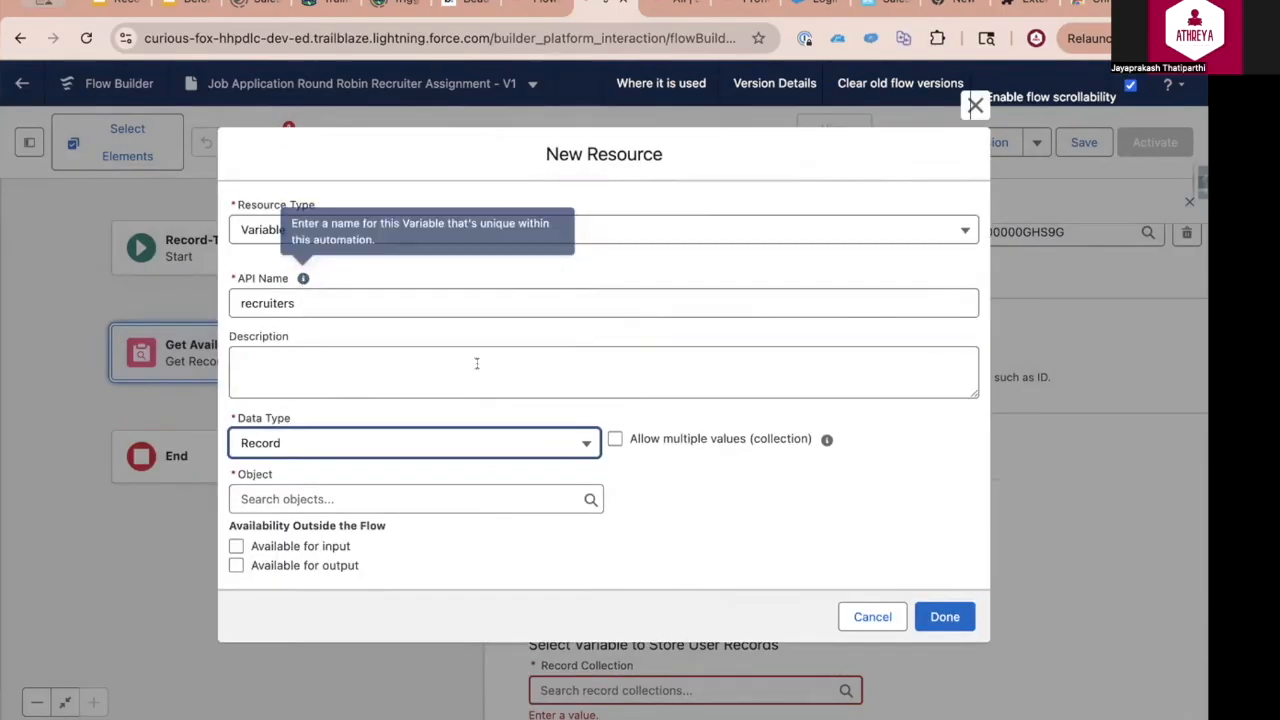
Allow multiple values for the recruiters variable, set its object to User and finish creating it
click(614, 438)
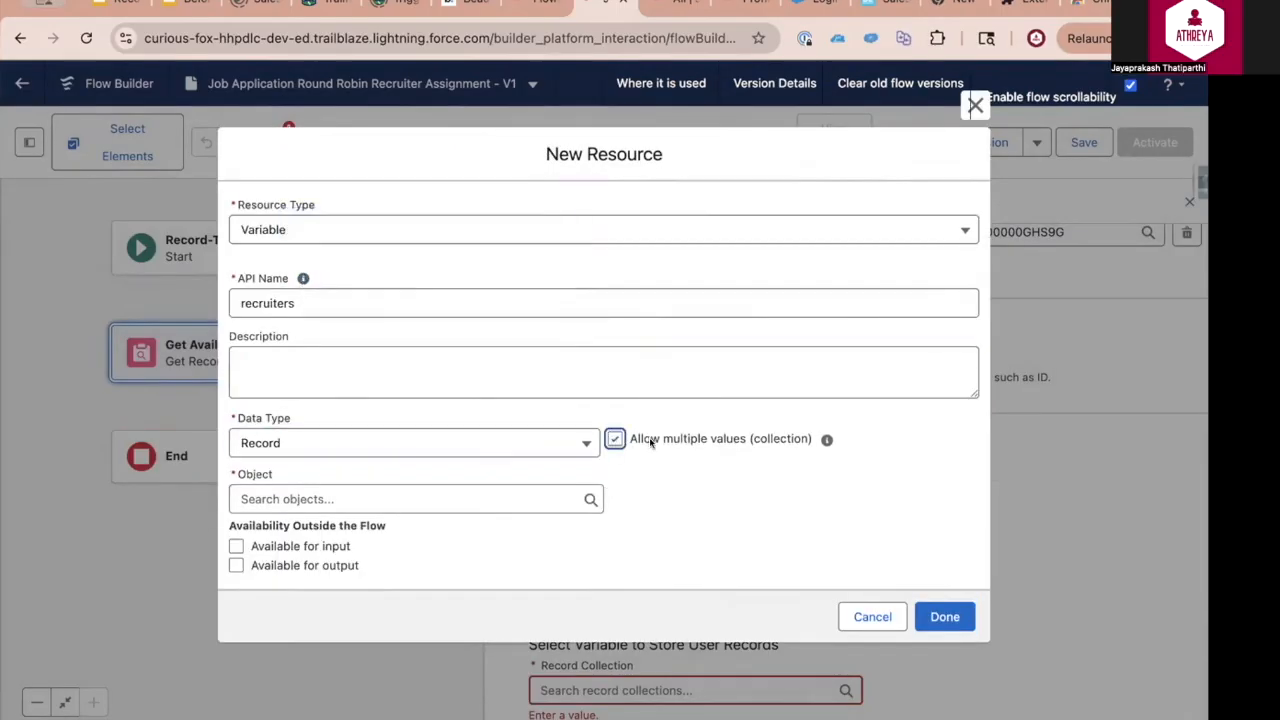
click(380, 498)
text(user)
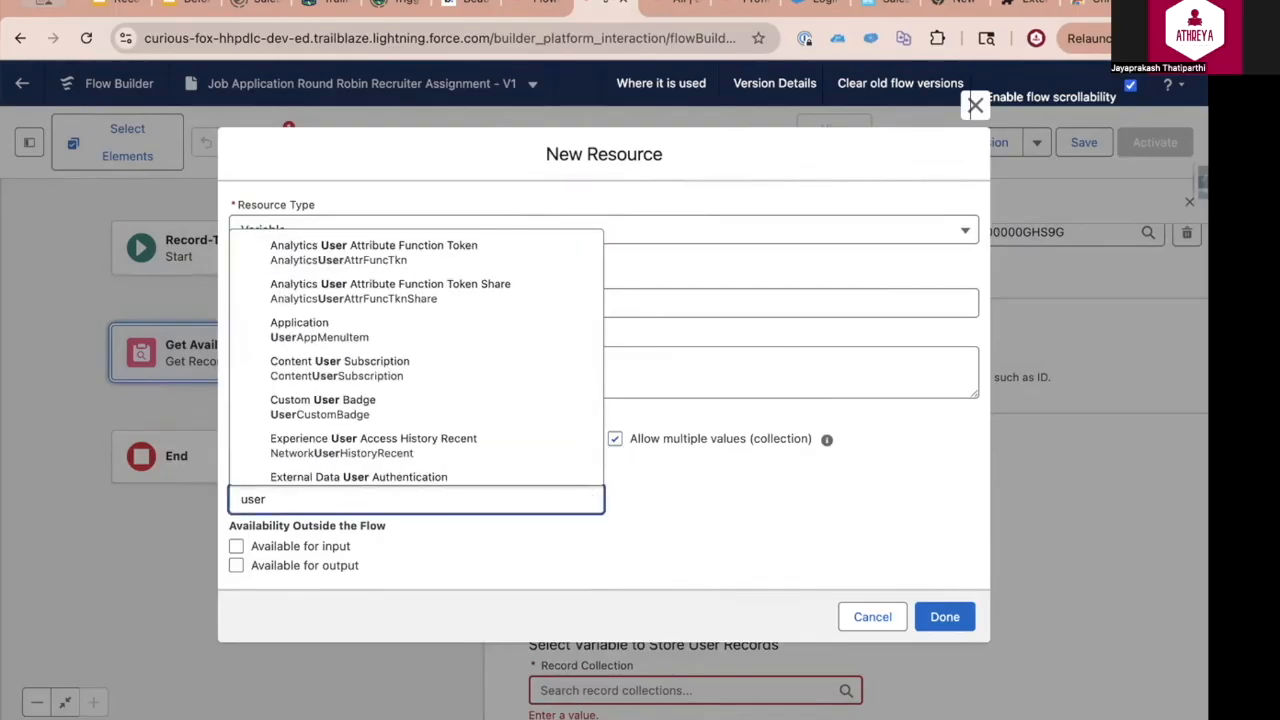
scroll(470, 426, down, 10)
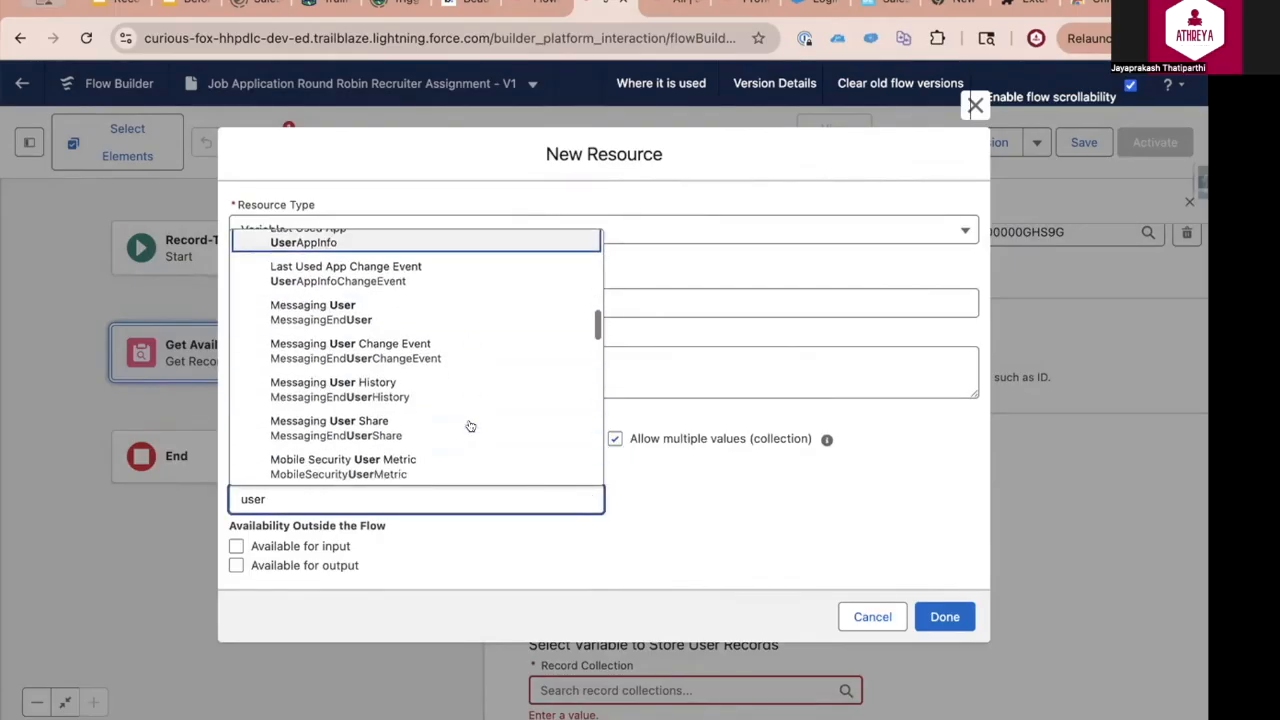
click(945, 616)
drag(960, 607, 1023, 505)
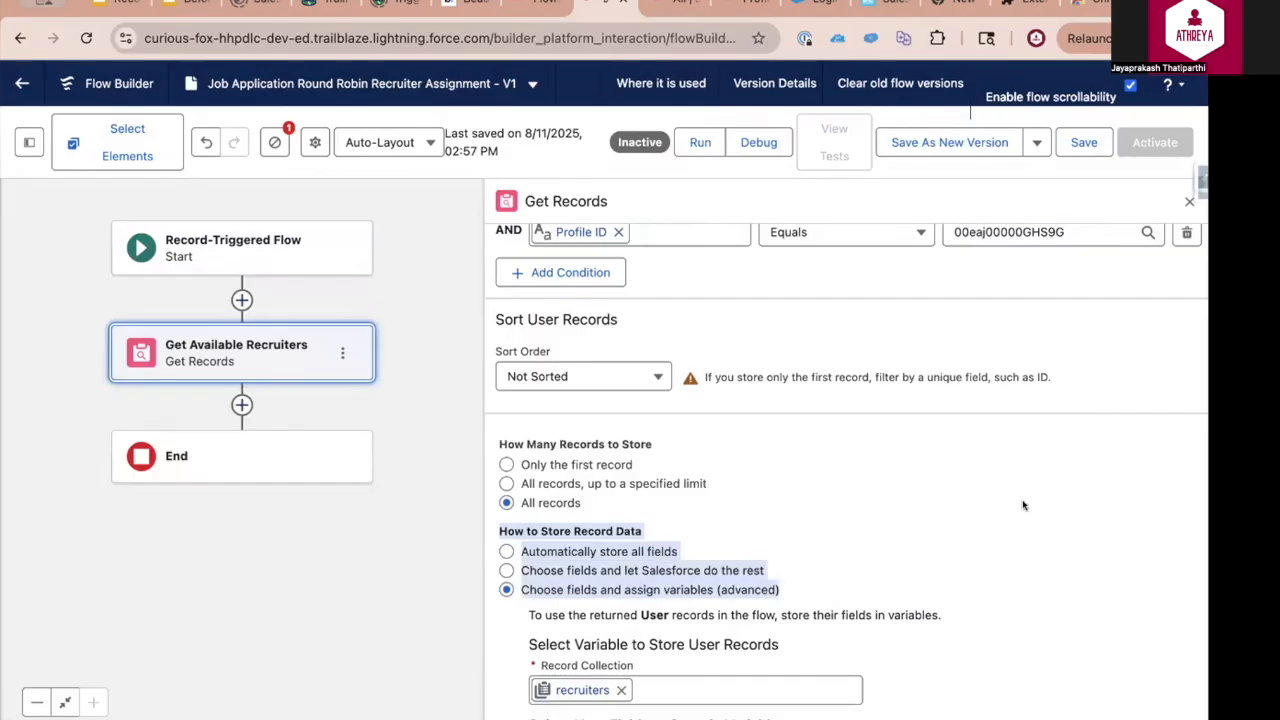
Choose Id and Name as the User fields to store in the recruiters collection
scroll(1024, 500, up, 5)
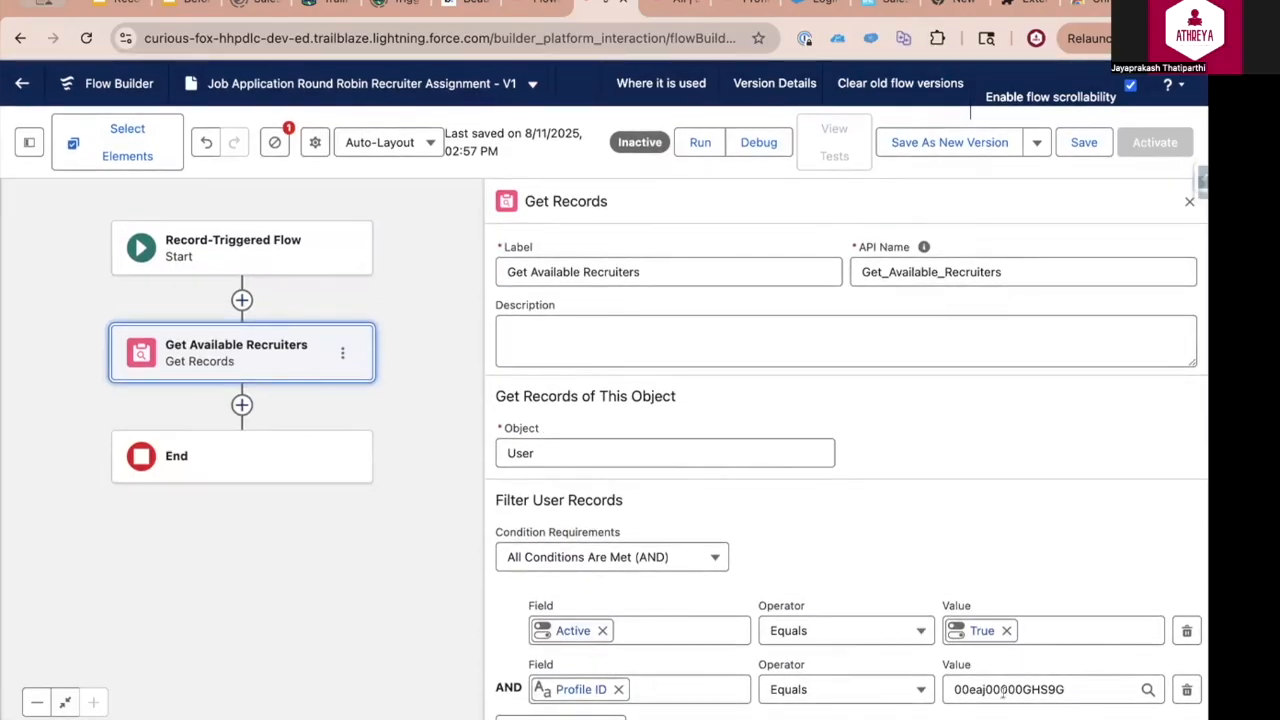
scroll(944, 555, down, 4)
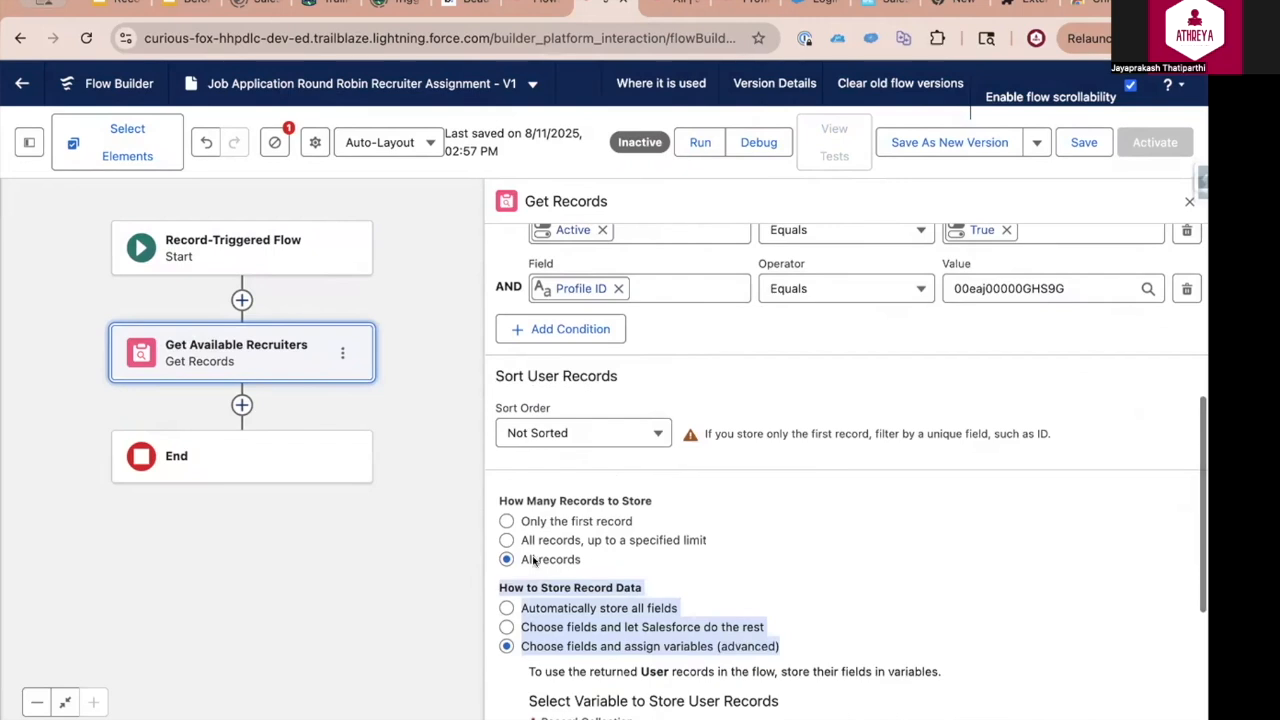
scroll(540, 565, down, 3)
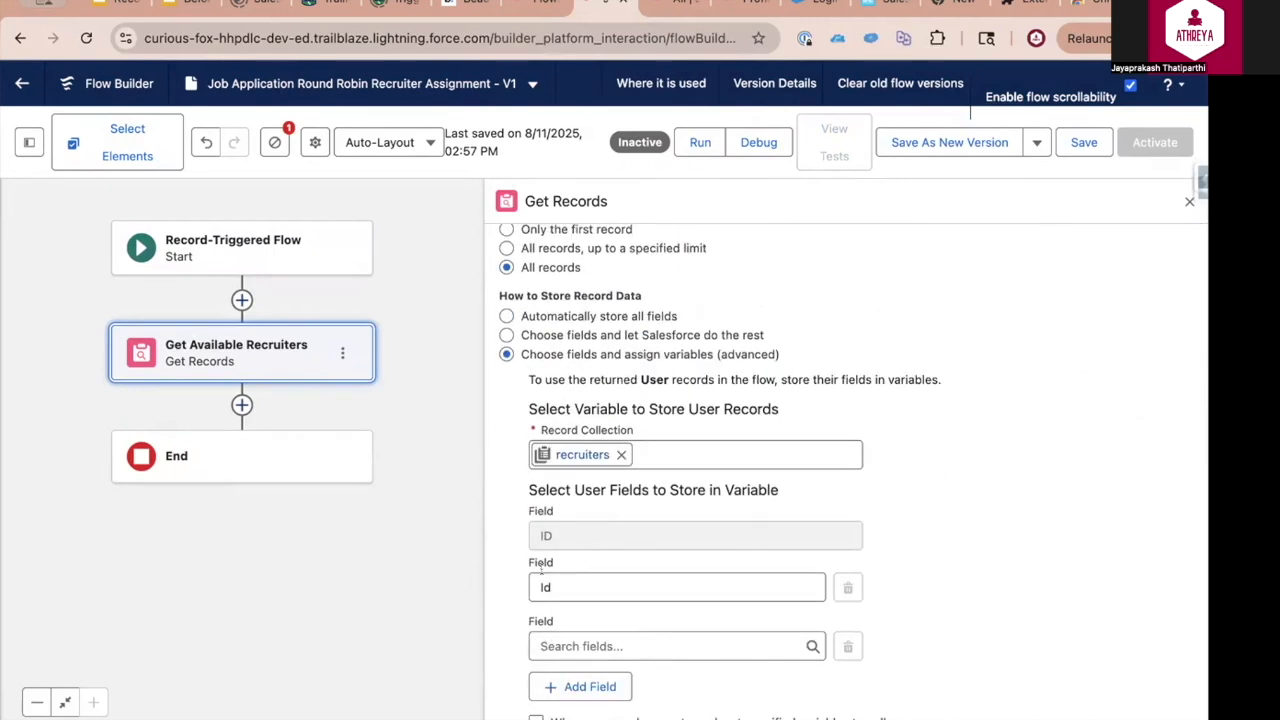
click(564, 645)
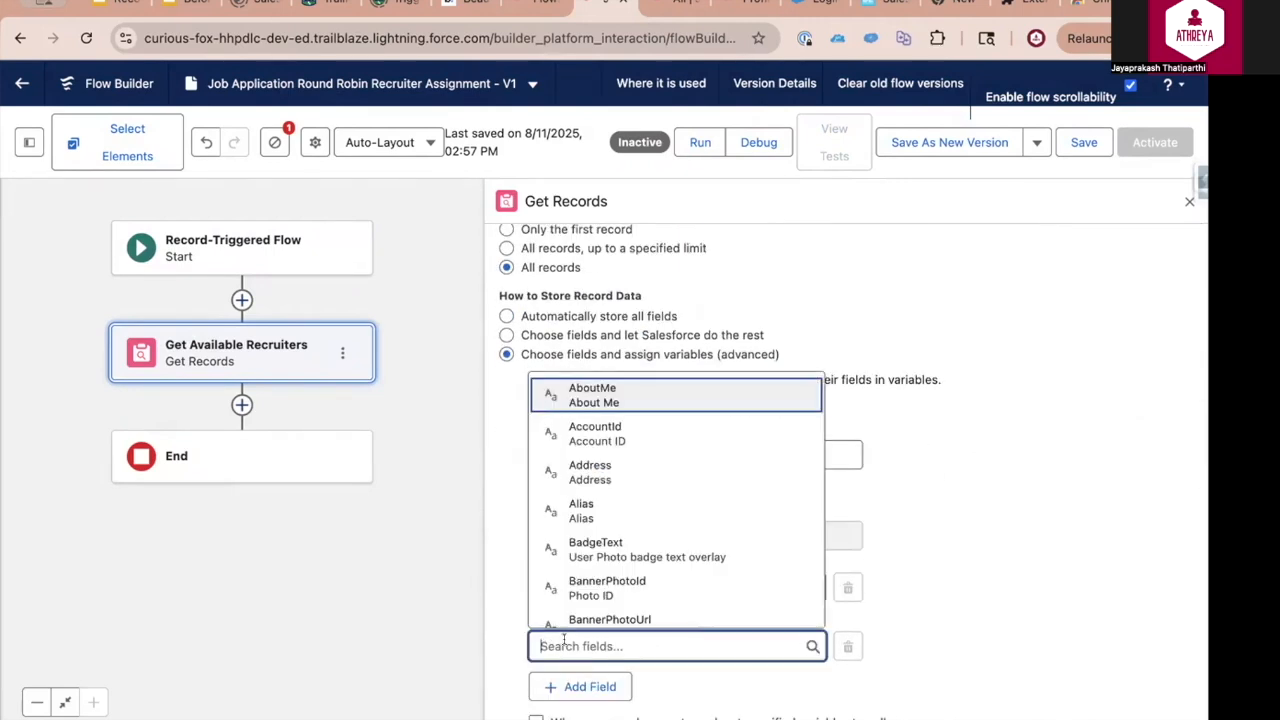
text(Name)
click(605, 556)
click(1036, 578)
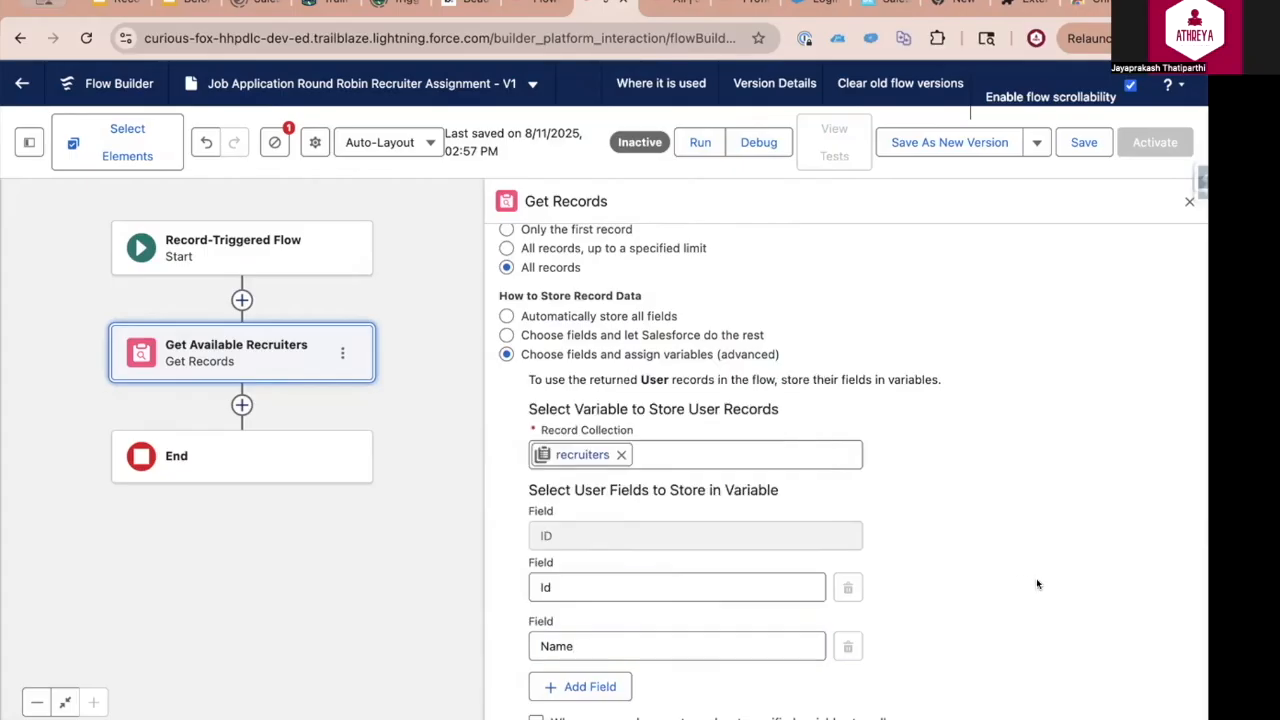
Try a Descending sort order for the User records, and return the order to Not Sorted
scroll(1006, 503, up, 3)
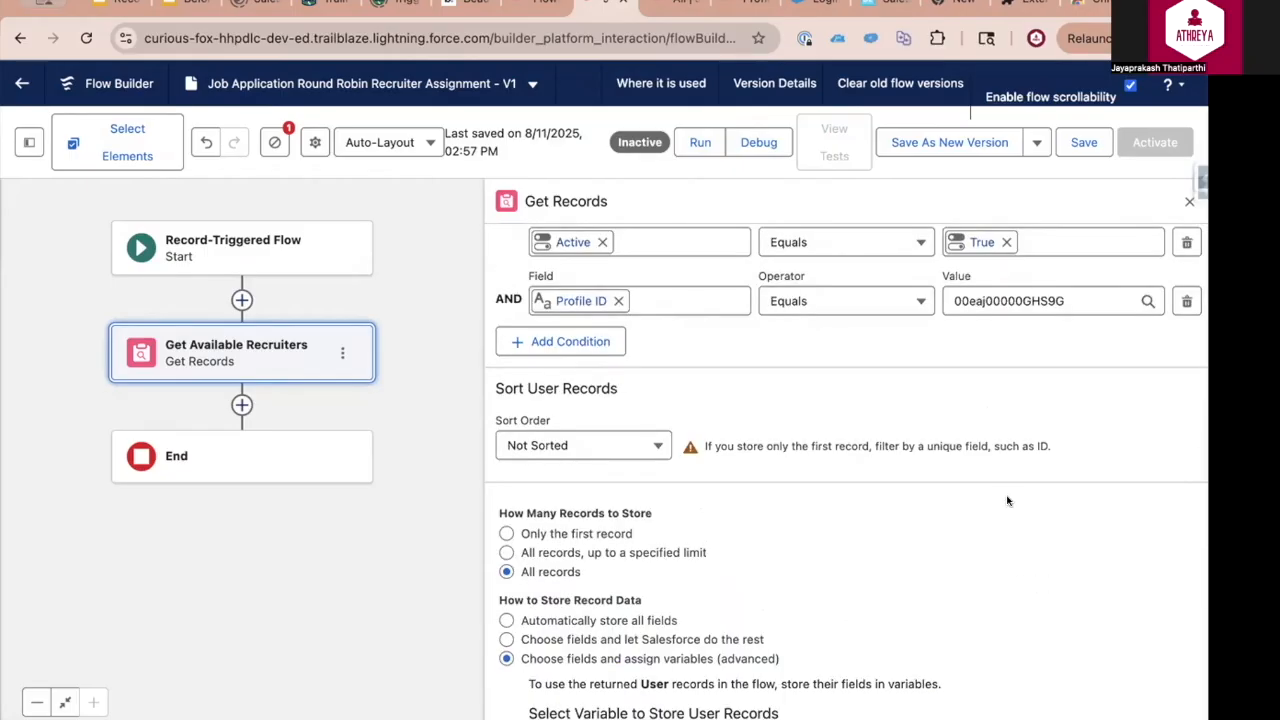
scroll(1008, 500, up, 2)
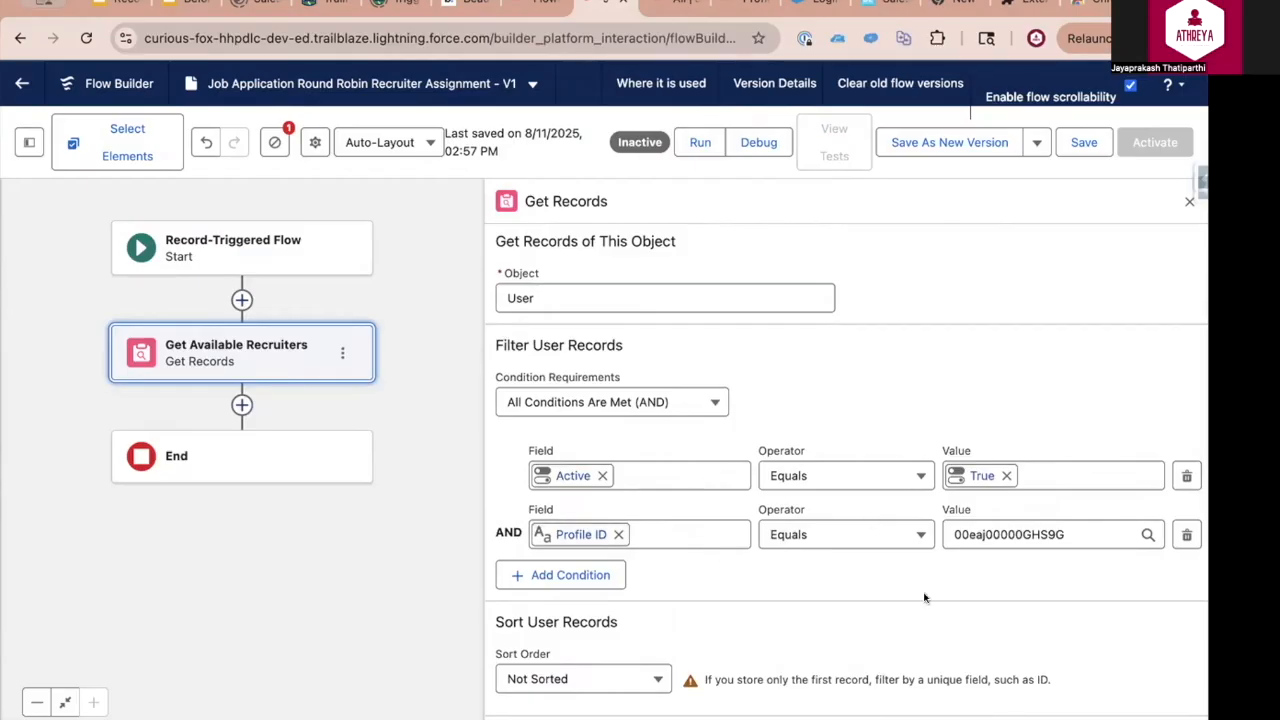
scroll(924, 598, down, 2)
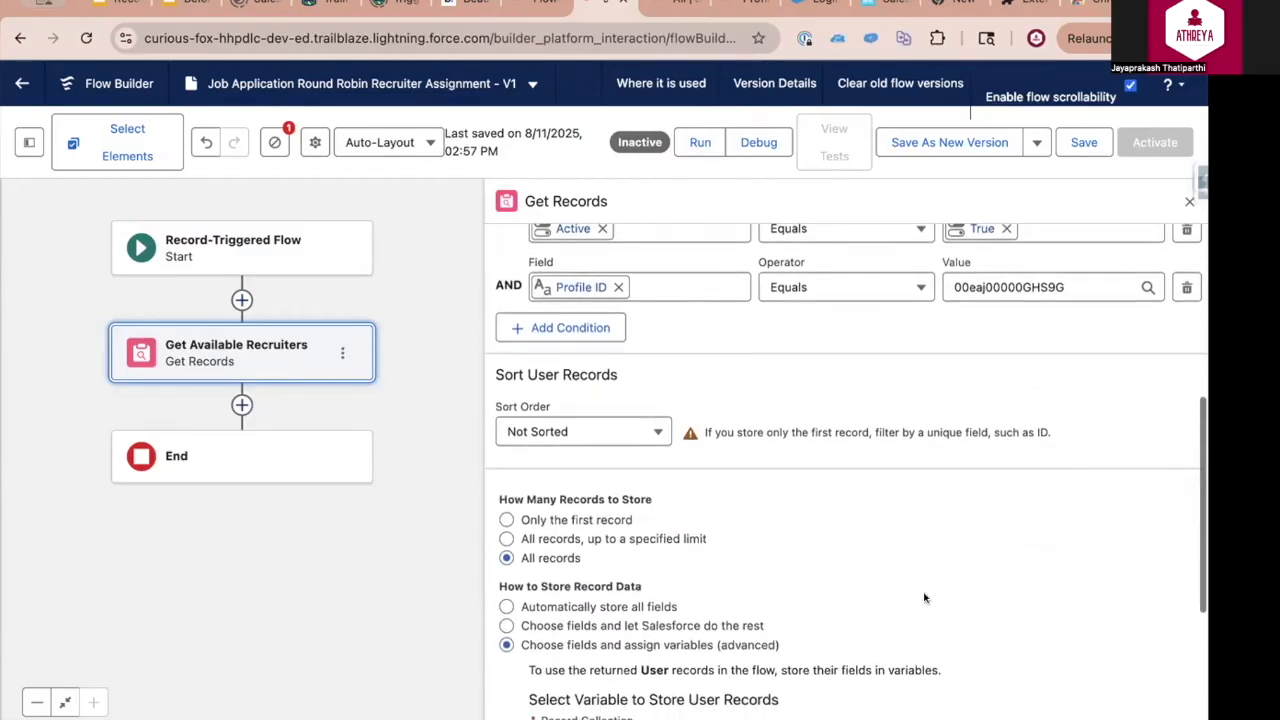
click(650, 432)
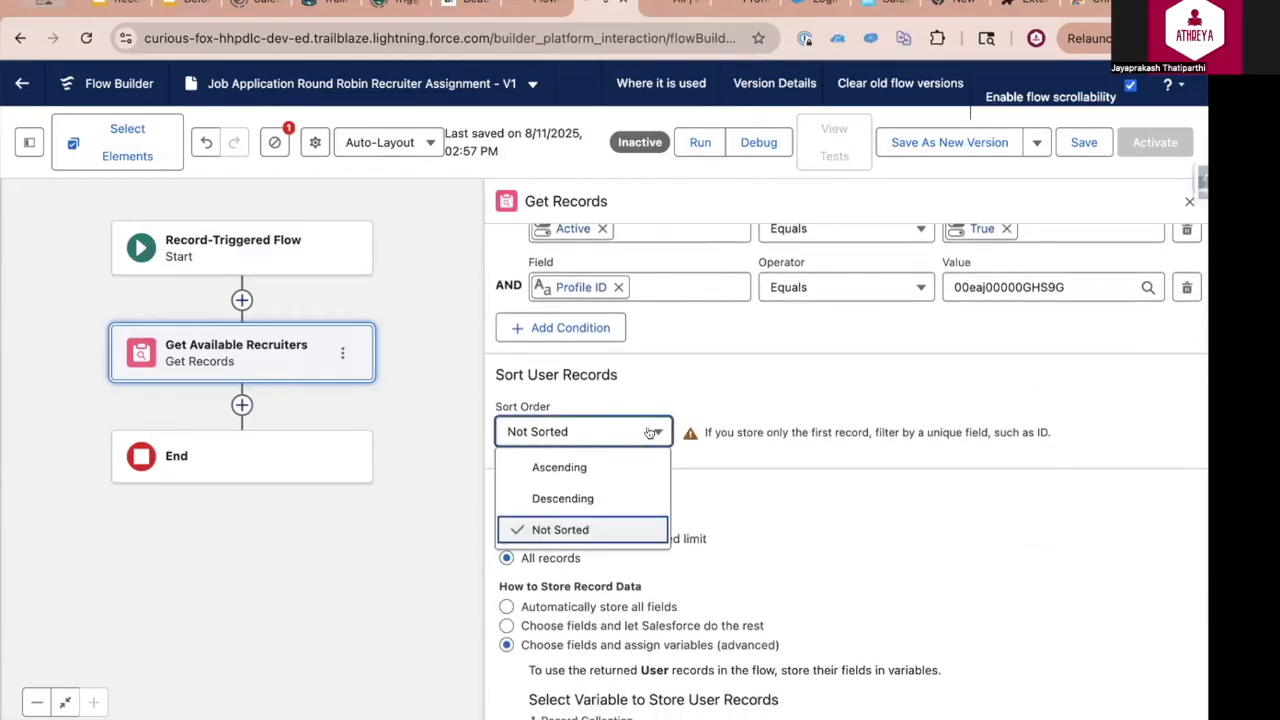
click(570, 499)
click(761, 431)
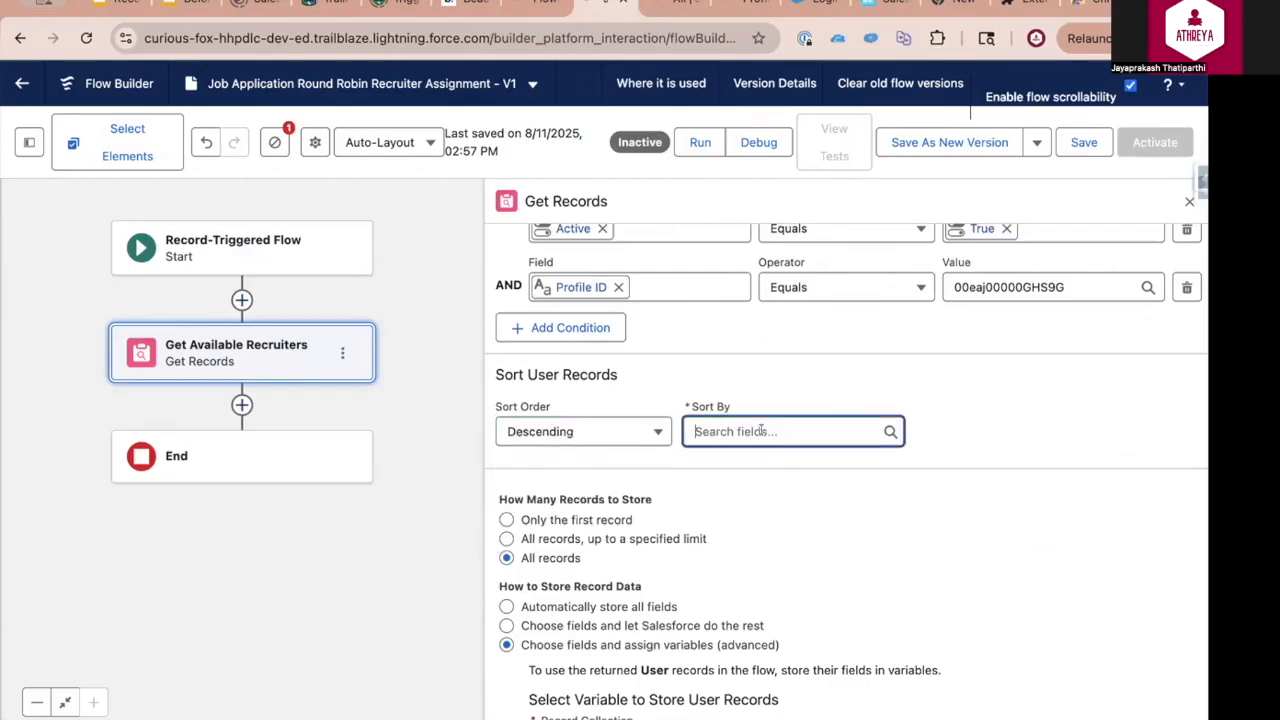
click(647, 434)
click(548, 531)
scroll(526, 423, down, 1)
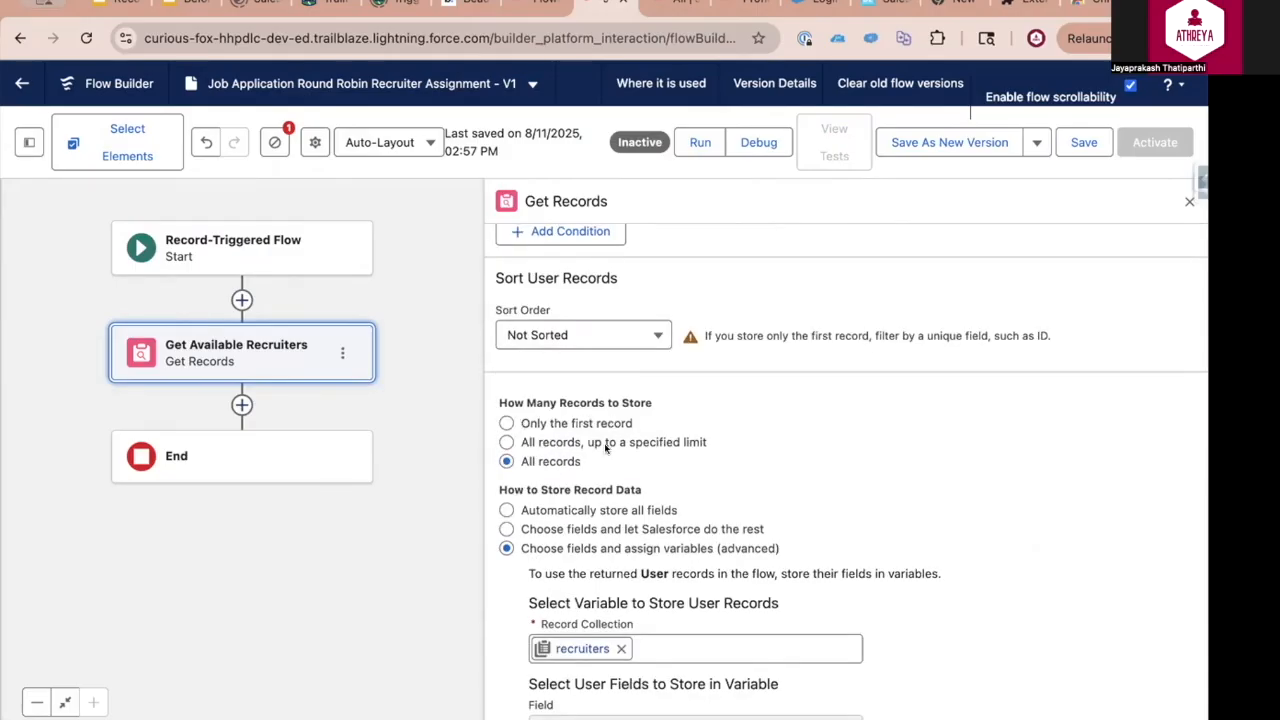
Try storing all records up to a specified limit, and switch back to storing all records
click(506, 443)
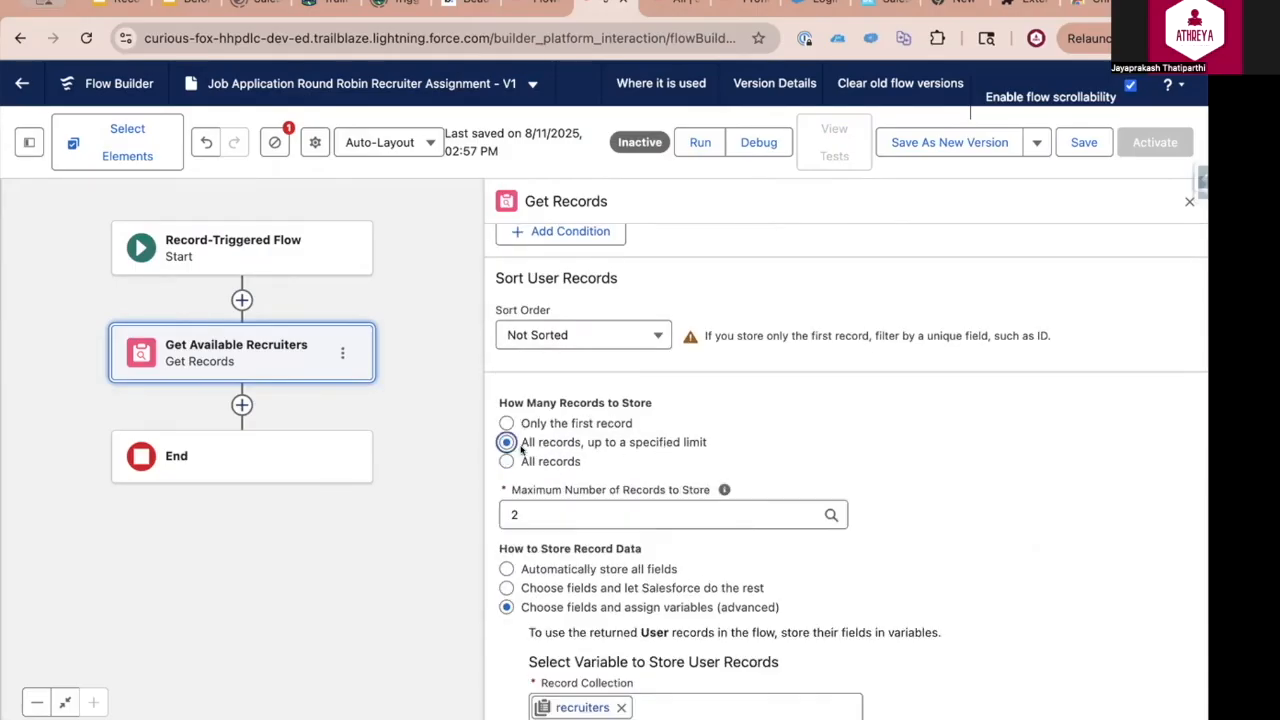
click(541, 512)
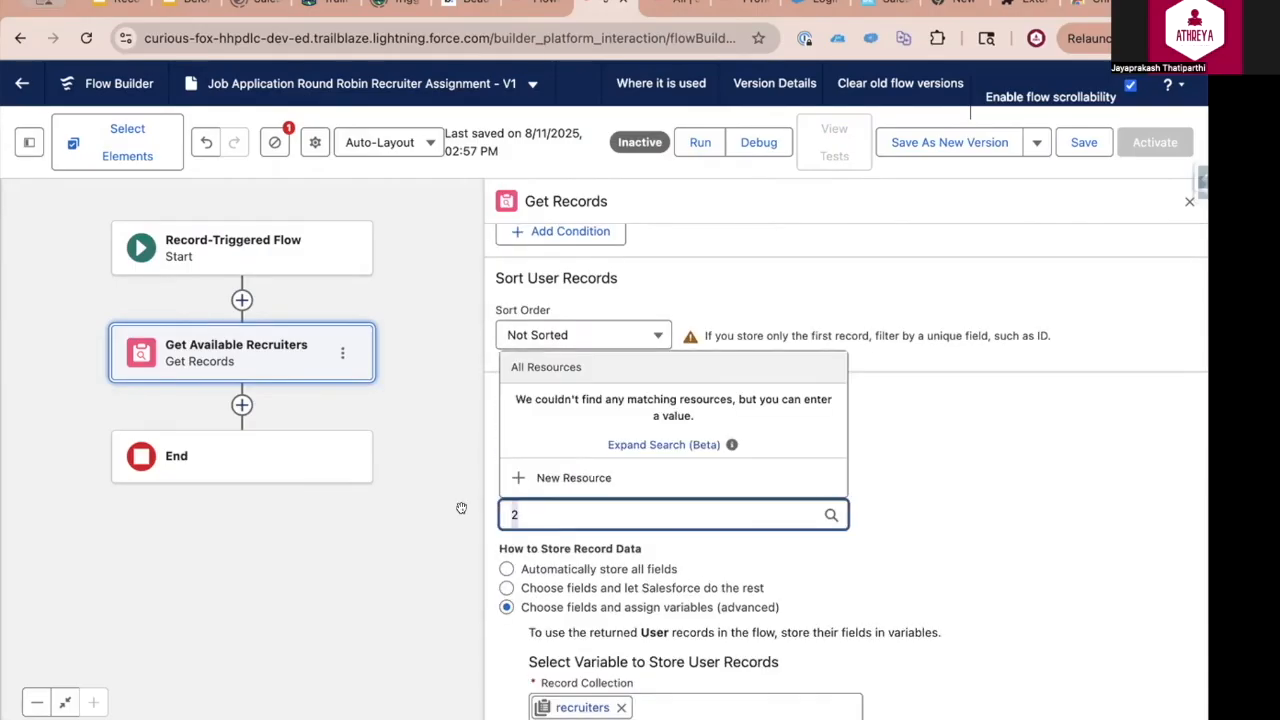
click(944, 464)
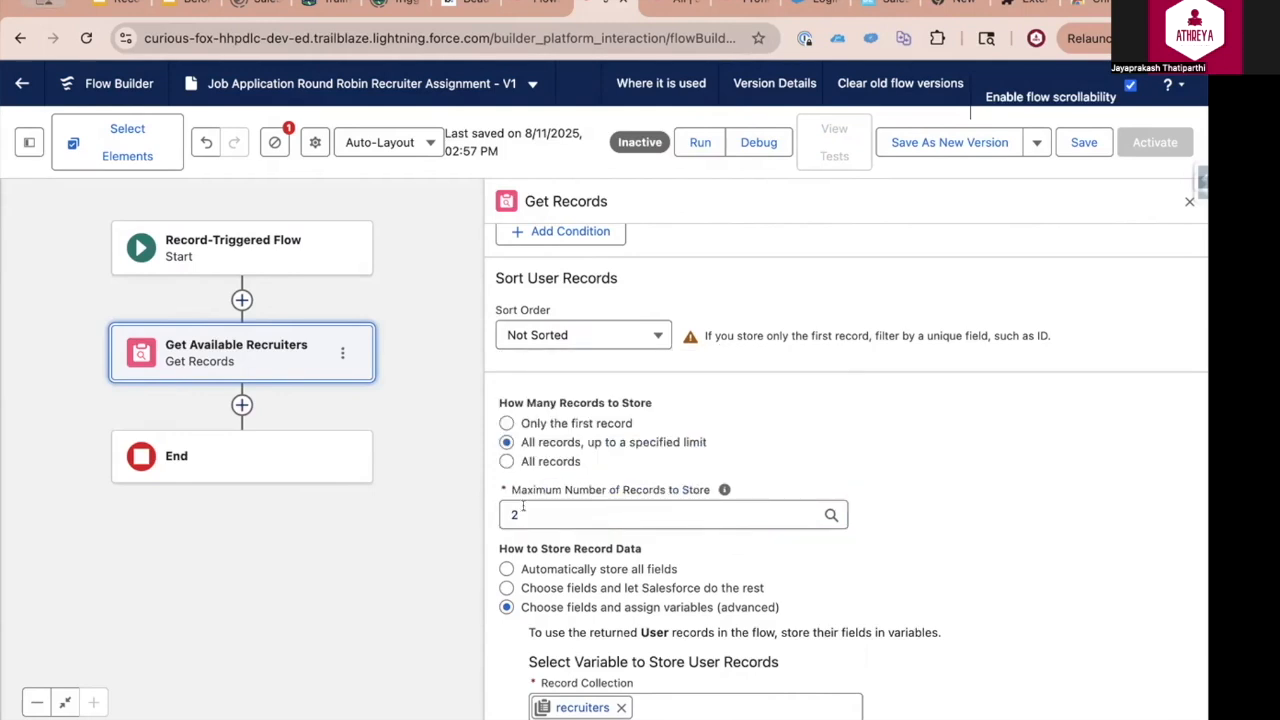
mouse_move(723, 491)
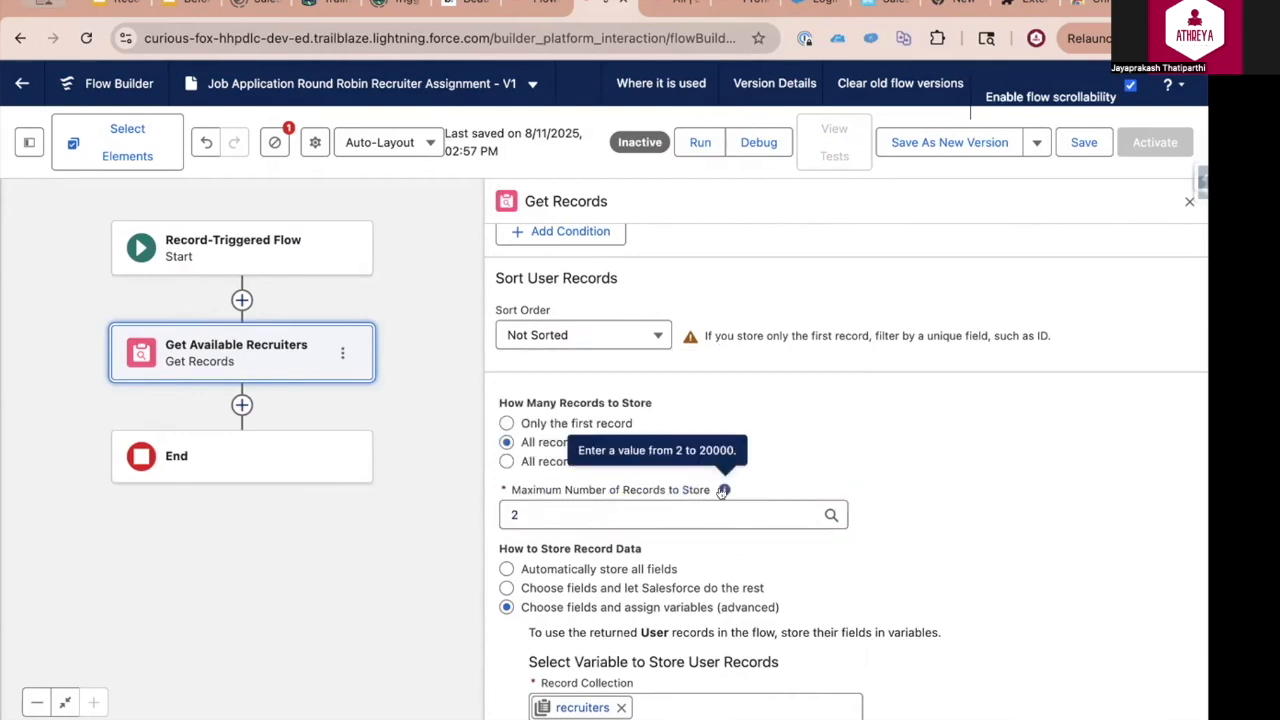
click(506, 461)
Save the Job Application Round Robin Recruiter Assignment flow with the configured Get Available Recruiters element
scroll(517, 317, down, 3)
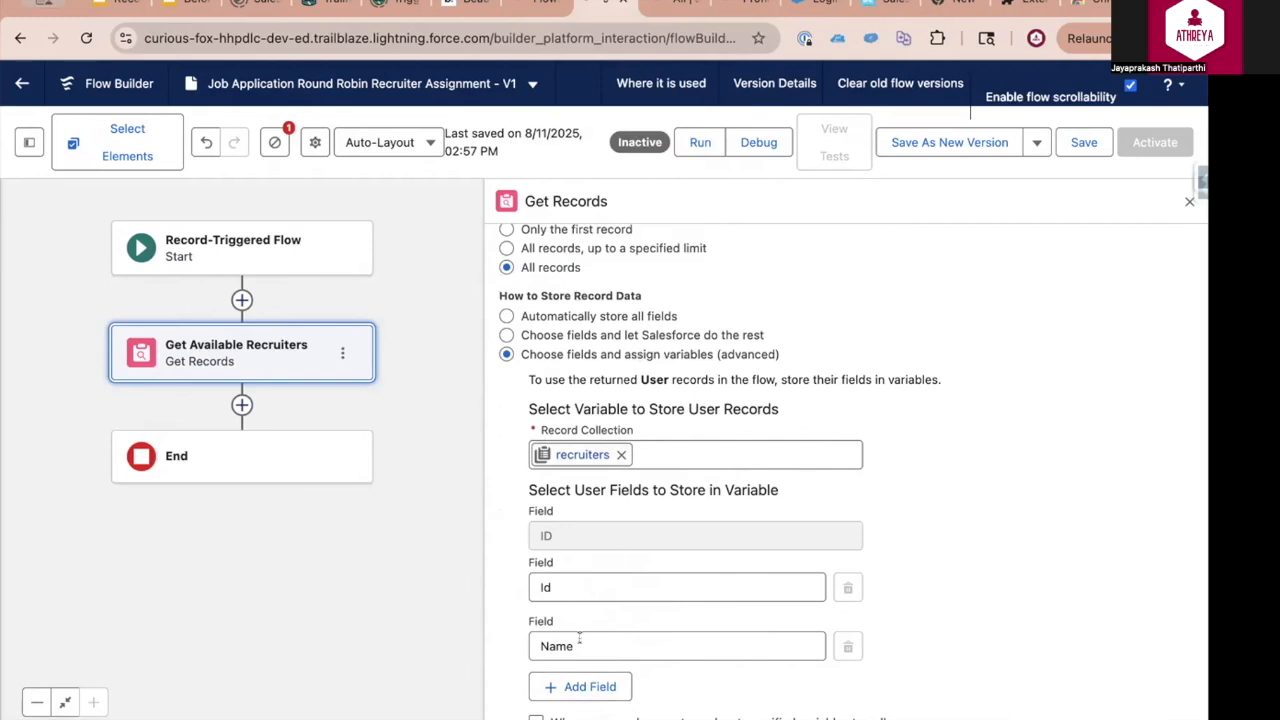
click(1085, 142)
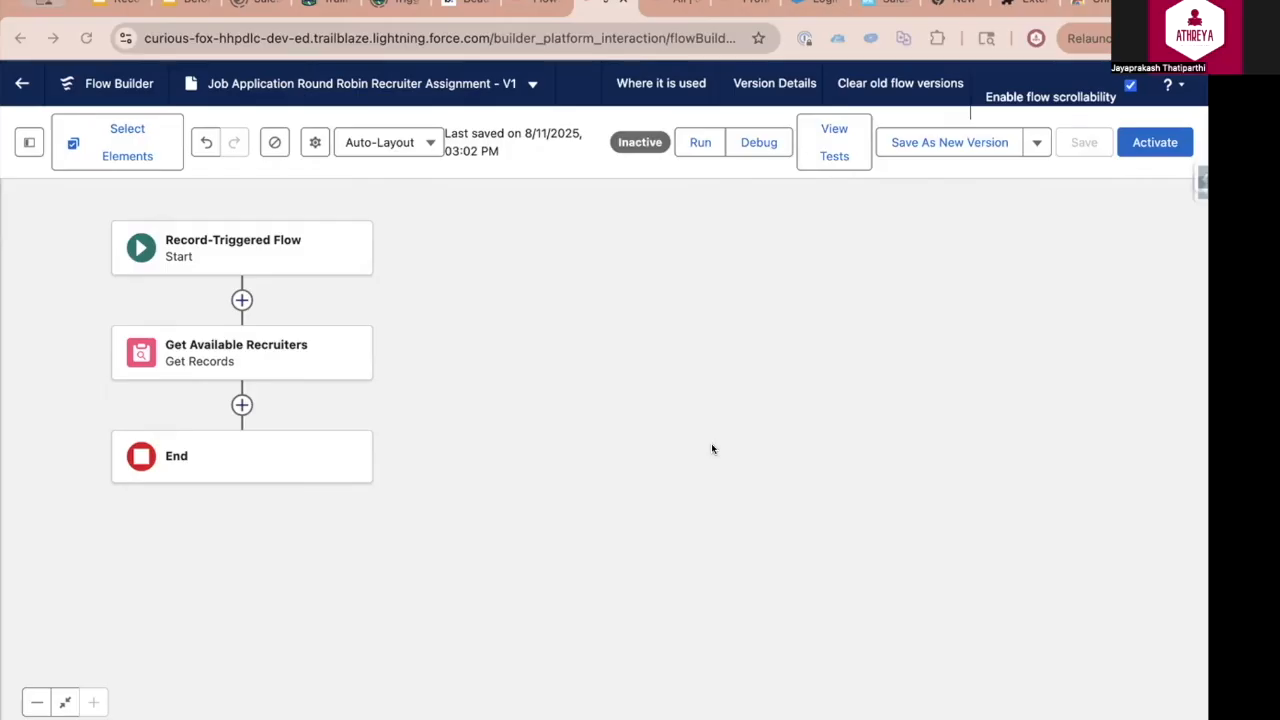
Add a Get Records element labelled Get Last Modified Job Application after Get Available Recruiters, using the Job Application object
click(242, 404)
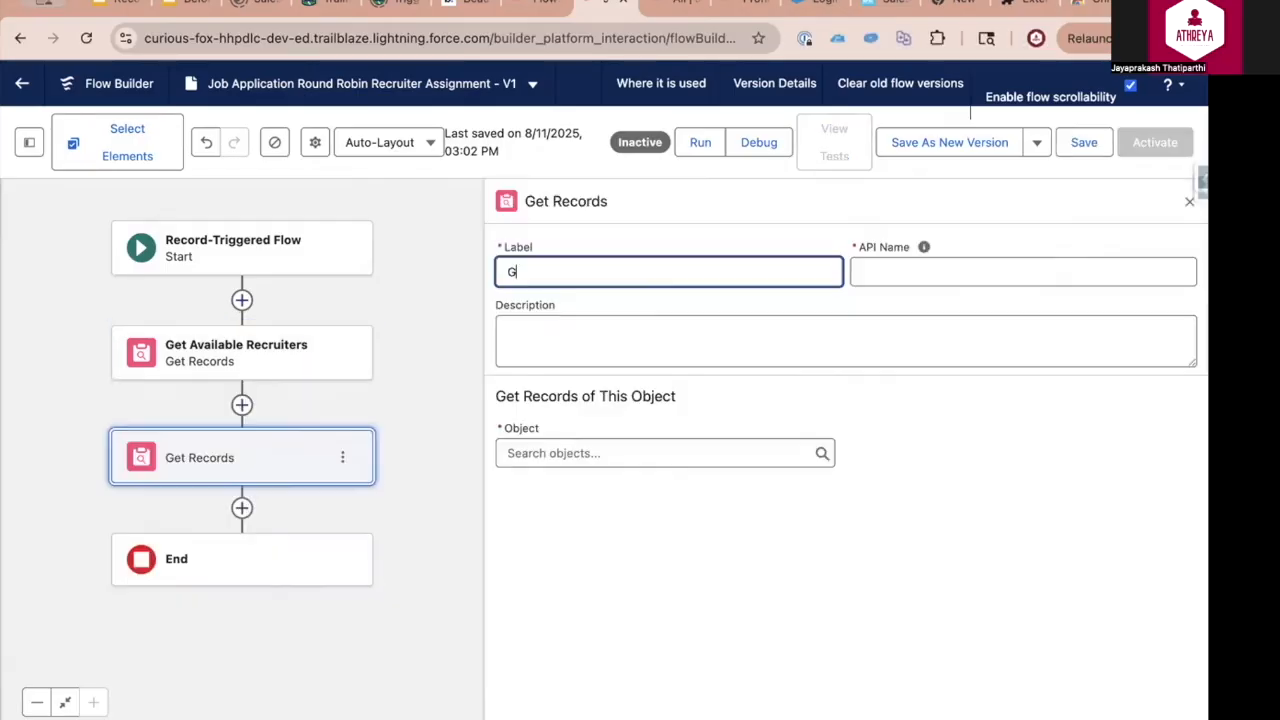
text(et Last Modified Job Application)
click(634, 450)
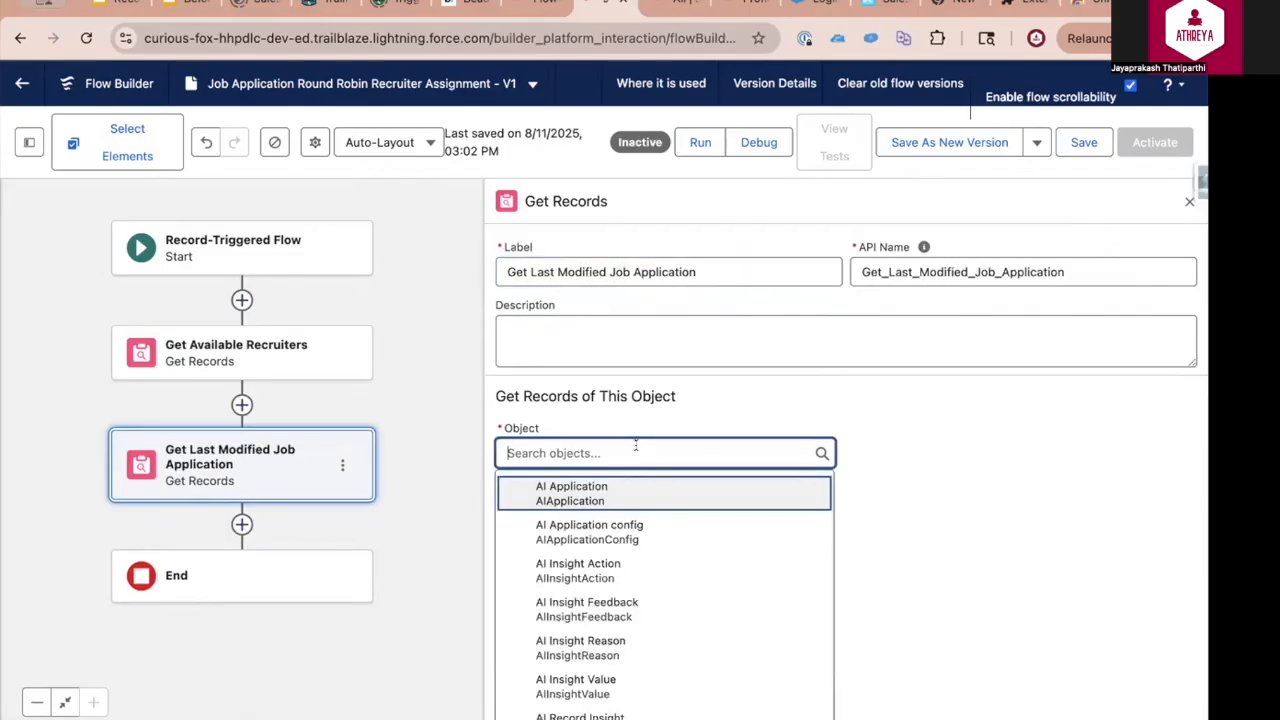
text(Job)
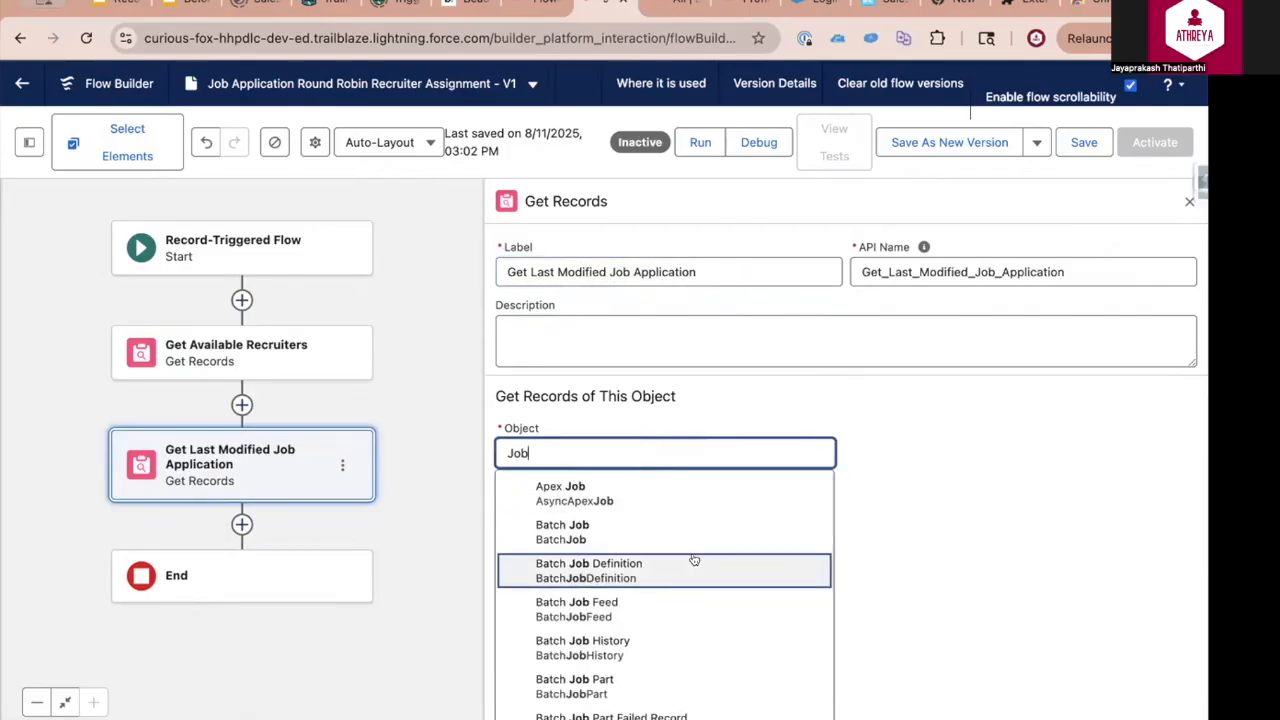
scroll(691, 558, down, 3)
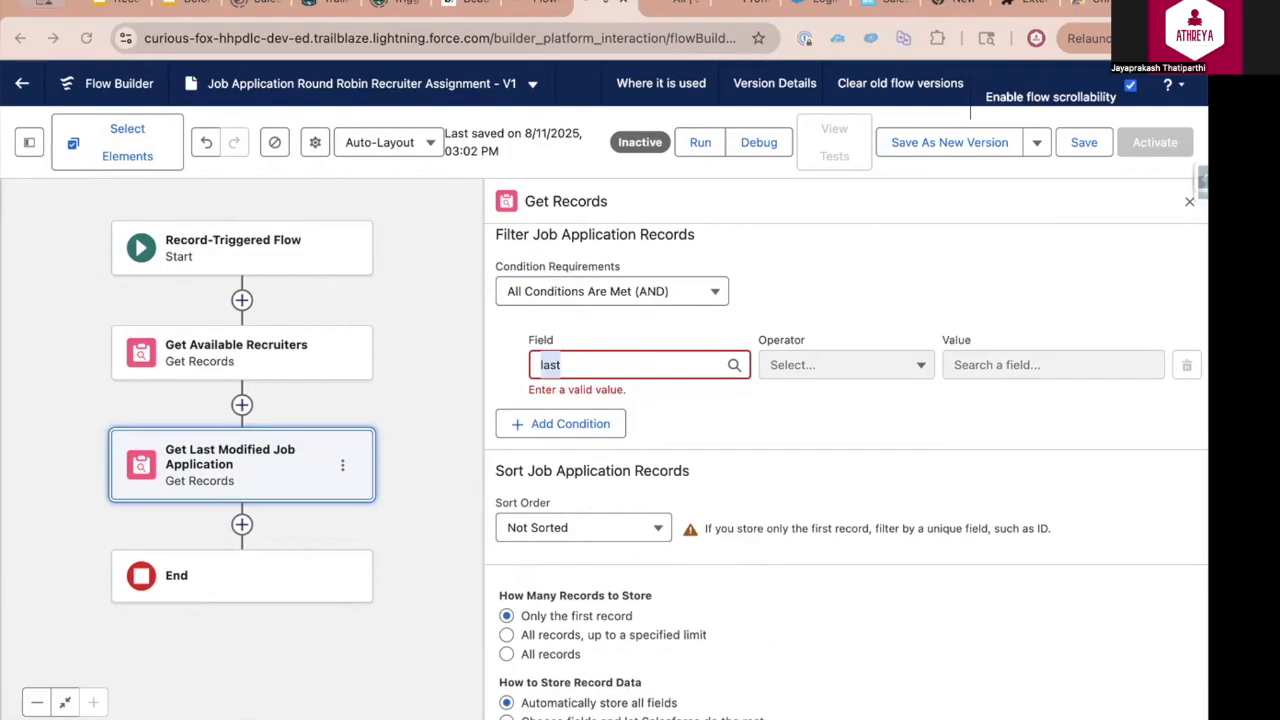
Filter the Job Application records where Recruiter Does Not Equal Blank Value (Empty String)
click(580, 364)
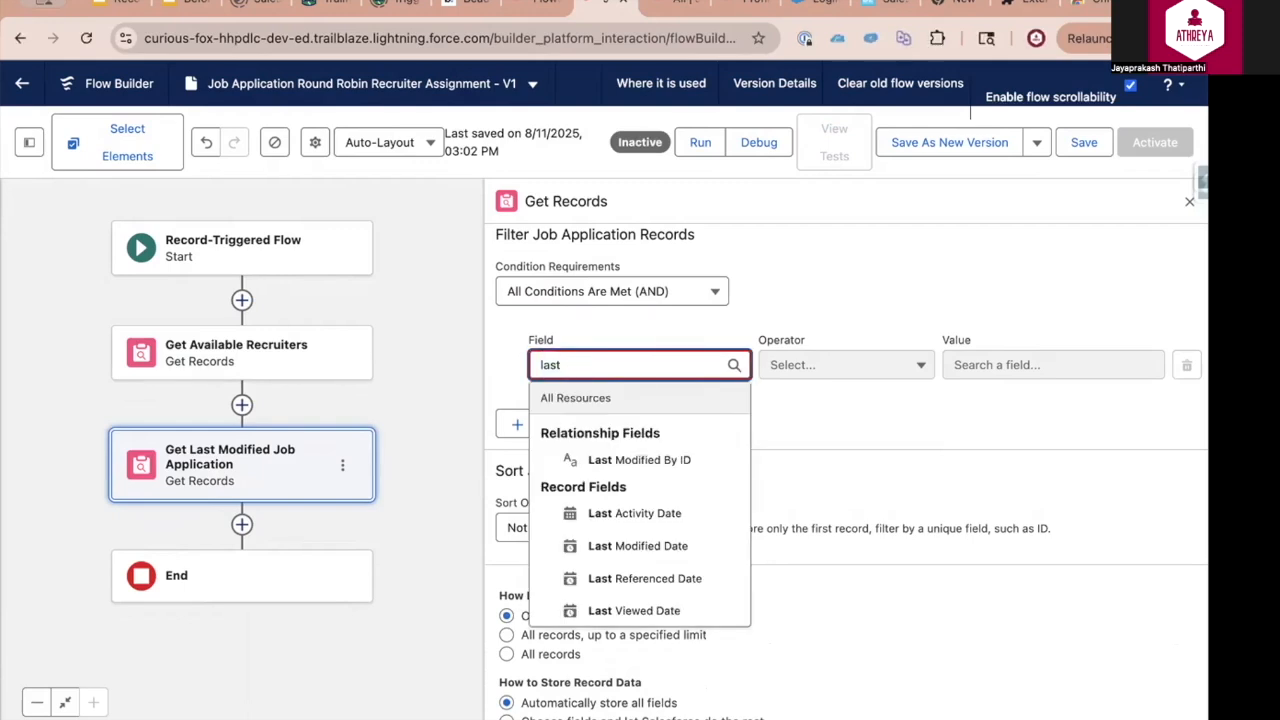
key(super+Tab)
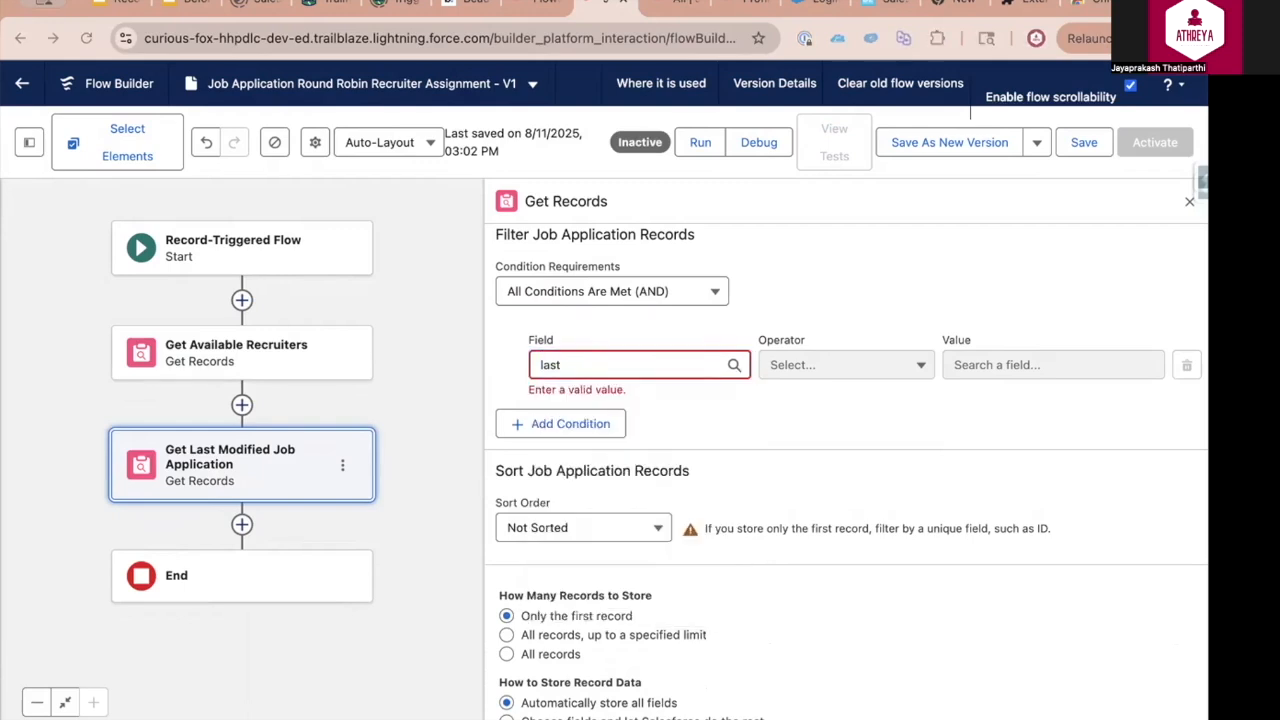
Sort the Job Application records in descending order by LastModifiedDate
click(580, 509)
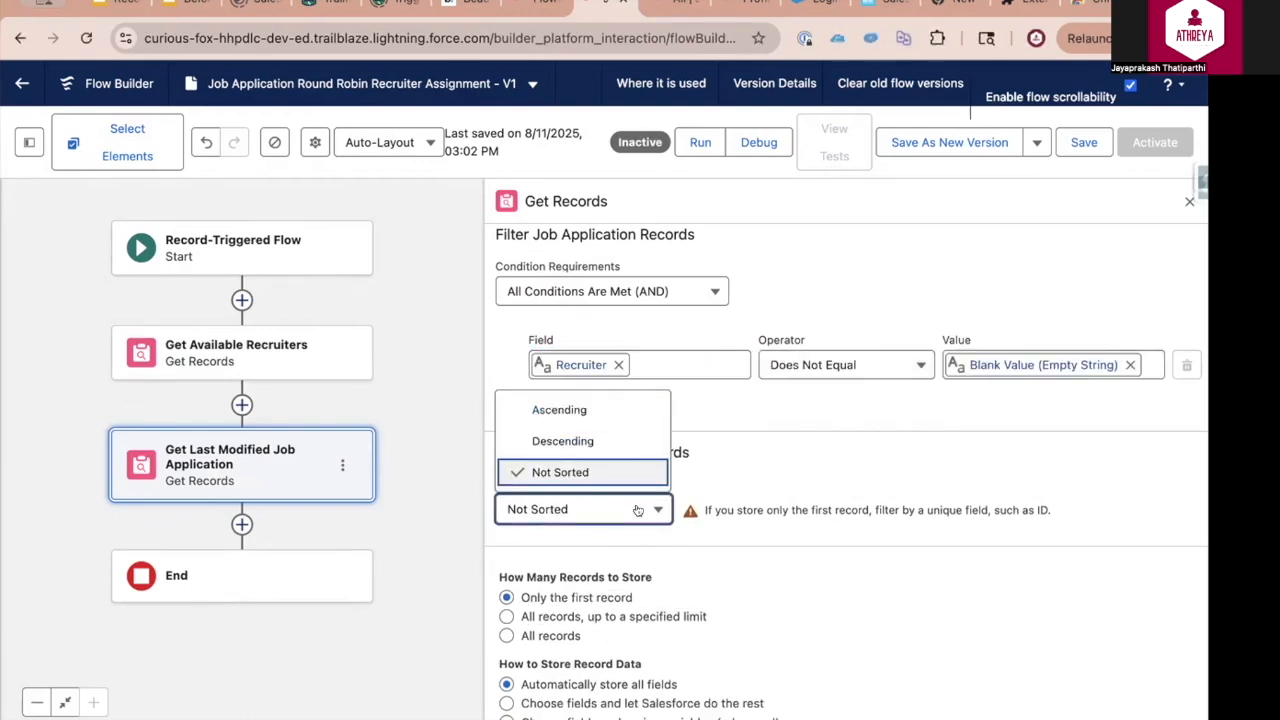
click(618, 440)
click(727, 505)
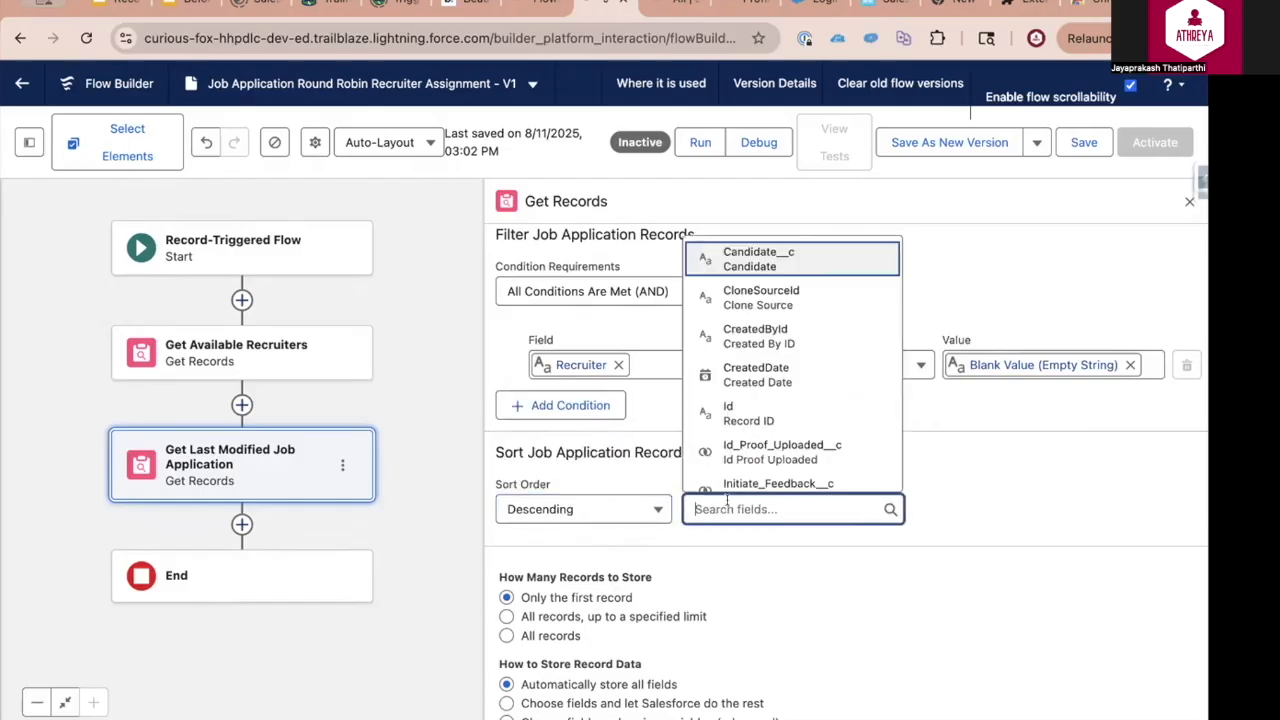
text(last)
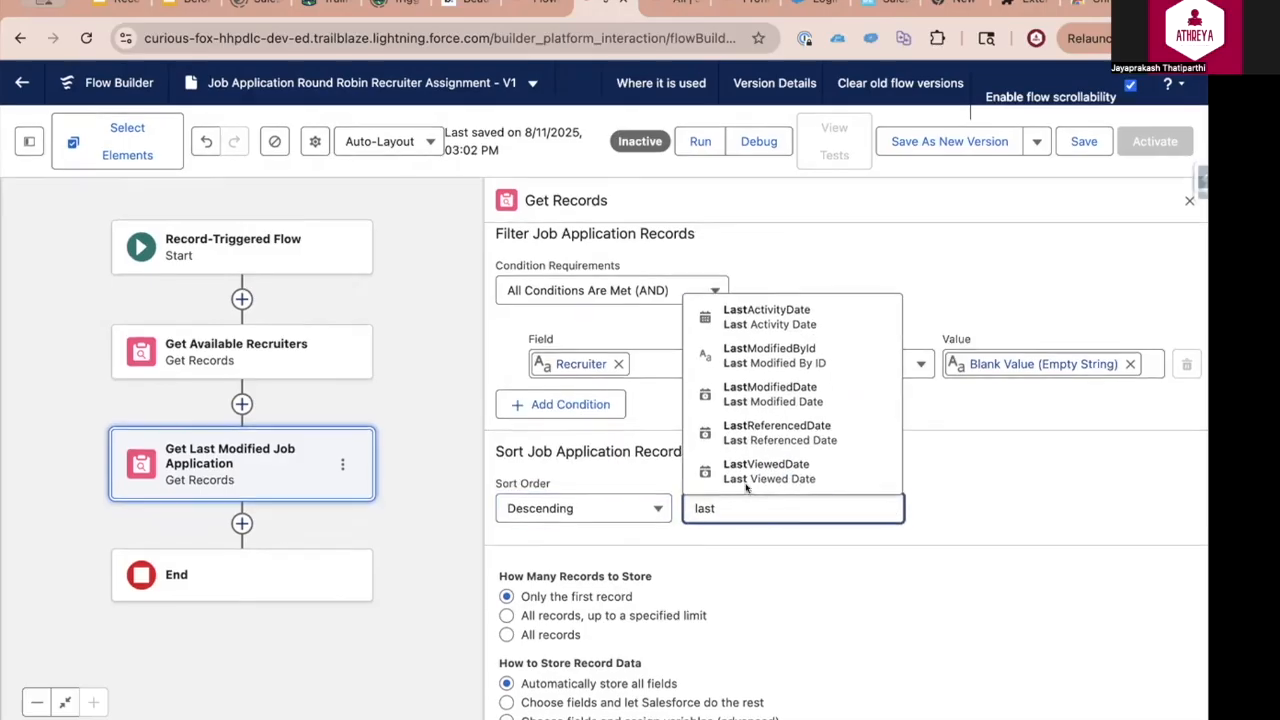
click(757, 395)
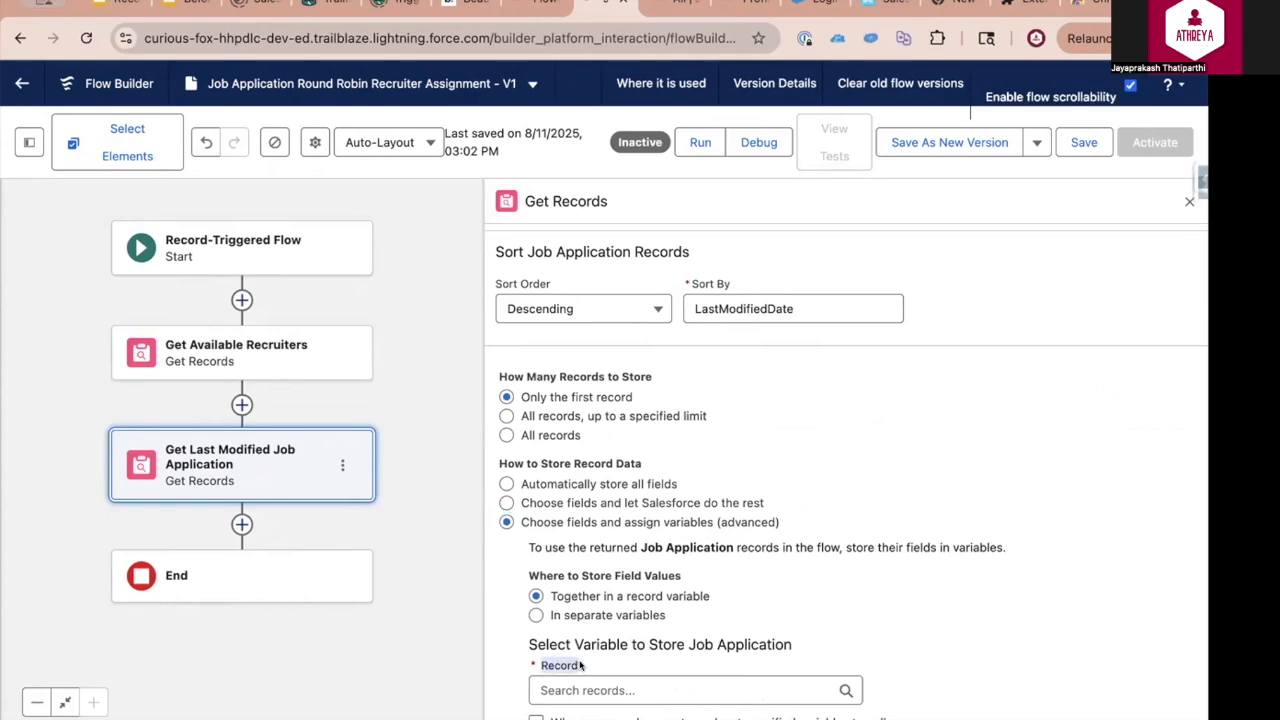
Store the retrieved Job Application in a new Record variable named lastJA, based on the Job Application object
click(605, 688)
click(612, 652)
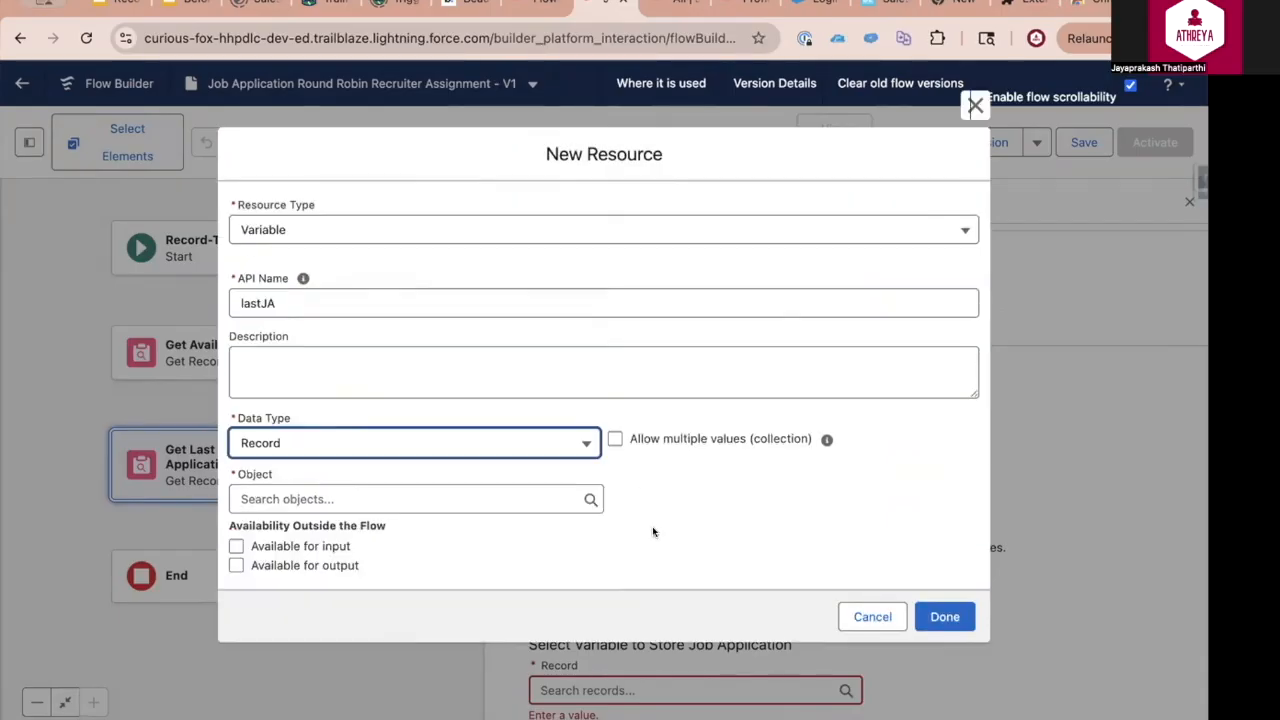
click(400, 499)
text(job app)
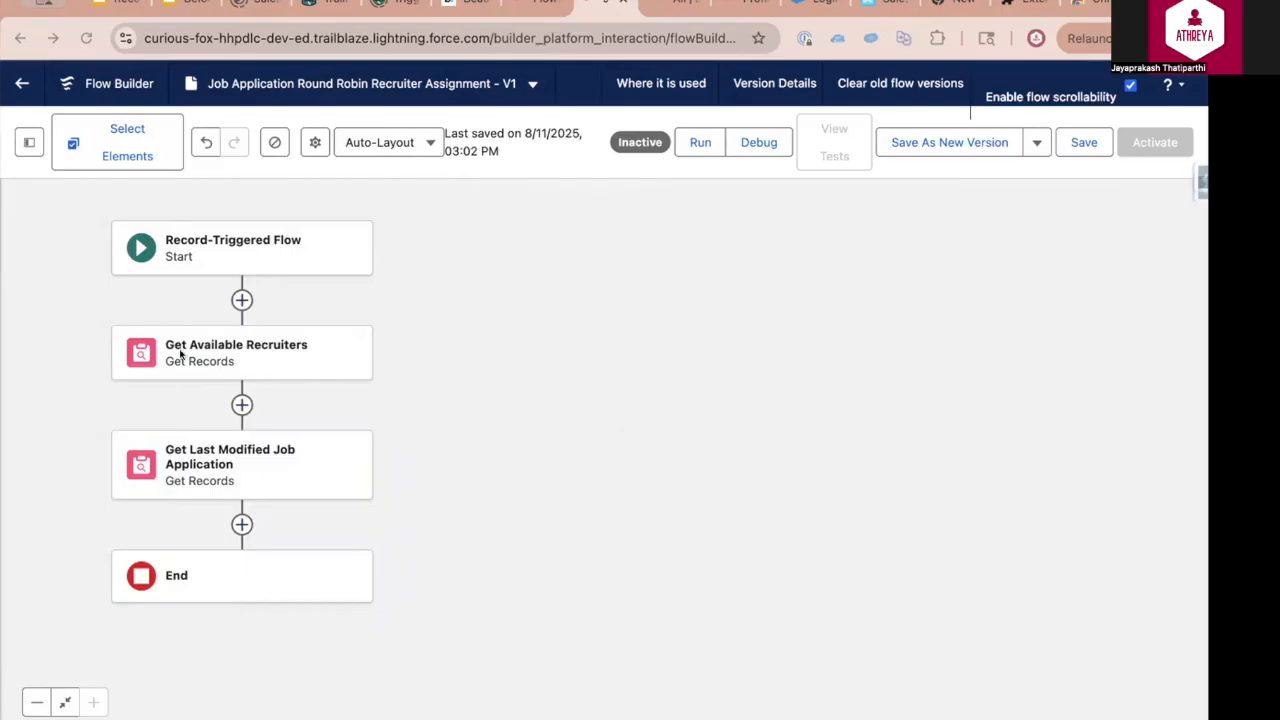
Add an Assignment element labelled Assign Recruiter Count after Get Last Modified Job Application
click(241, 524)
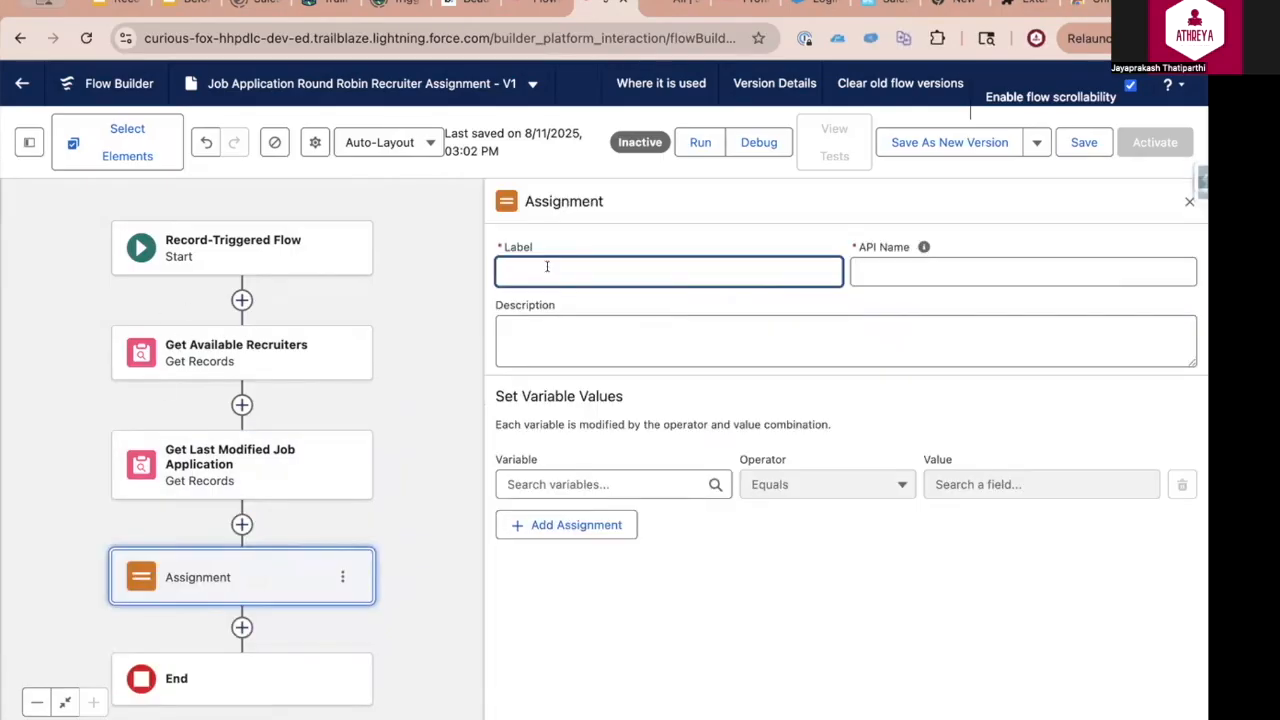
text(Assign Recruiter Count)
key(Tab)
key(Tab)
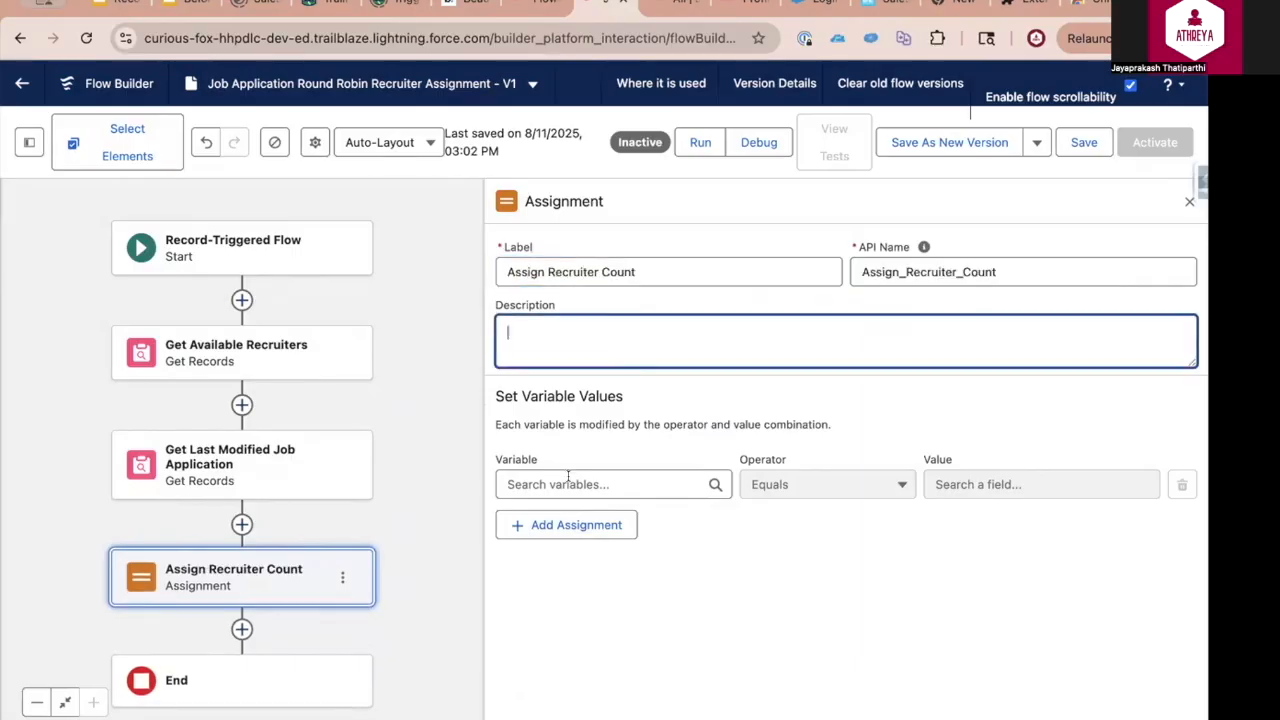
Create a Number variable named varCount with 0 decimal places and default value 0 as the variable of the assignment
click(568, 484)
scroll(611, 597, down, 1)
click(590, 713)
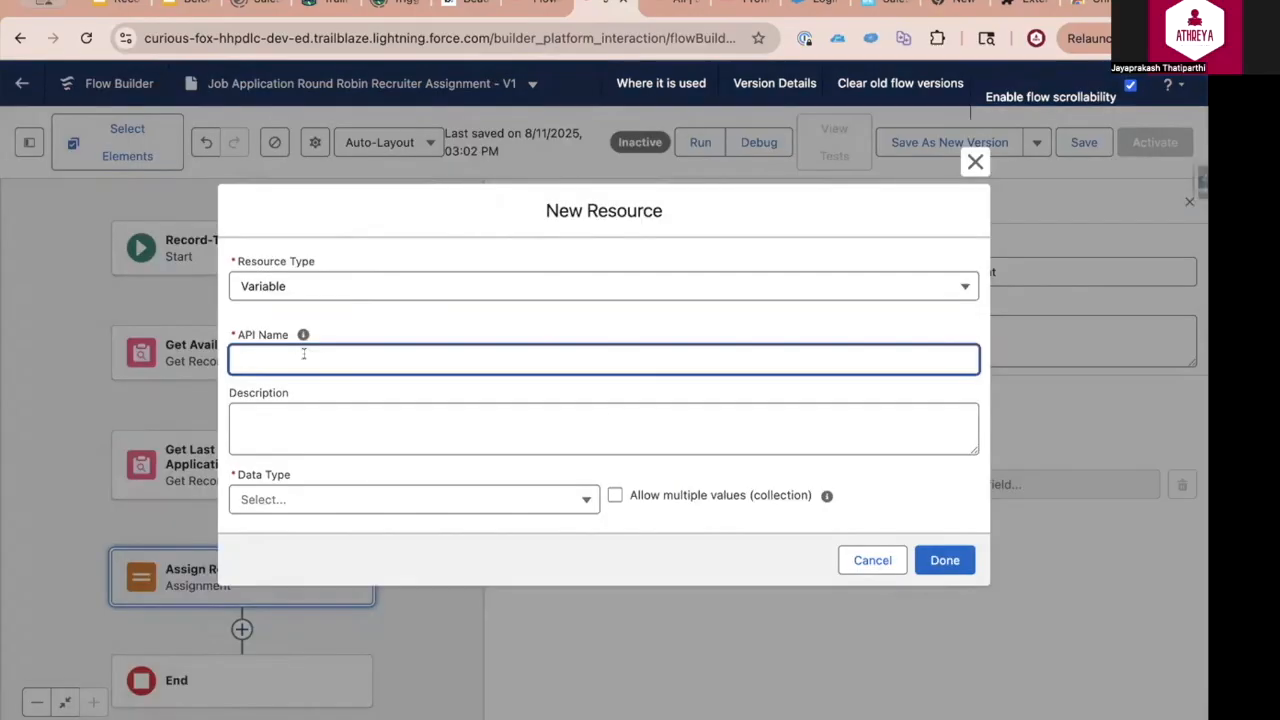
text(varCount)
click(337, 499)
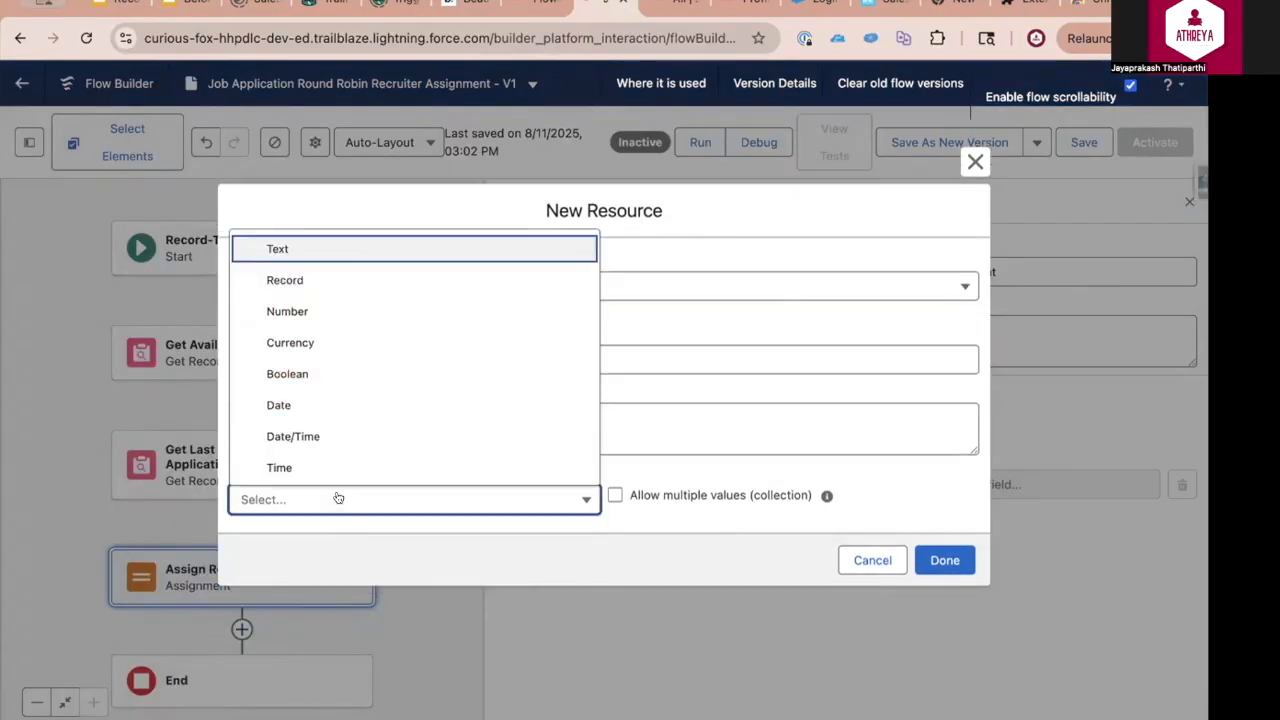
click(296, 309)
drag(262, 469, 151, 453)
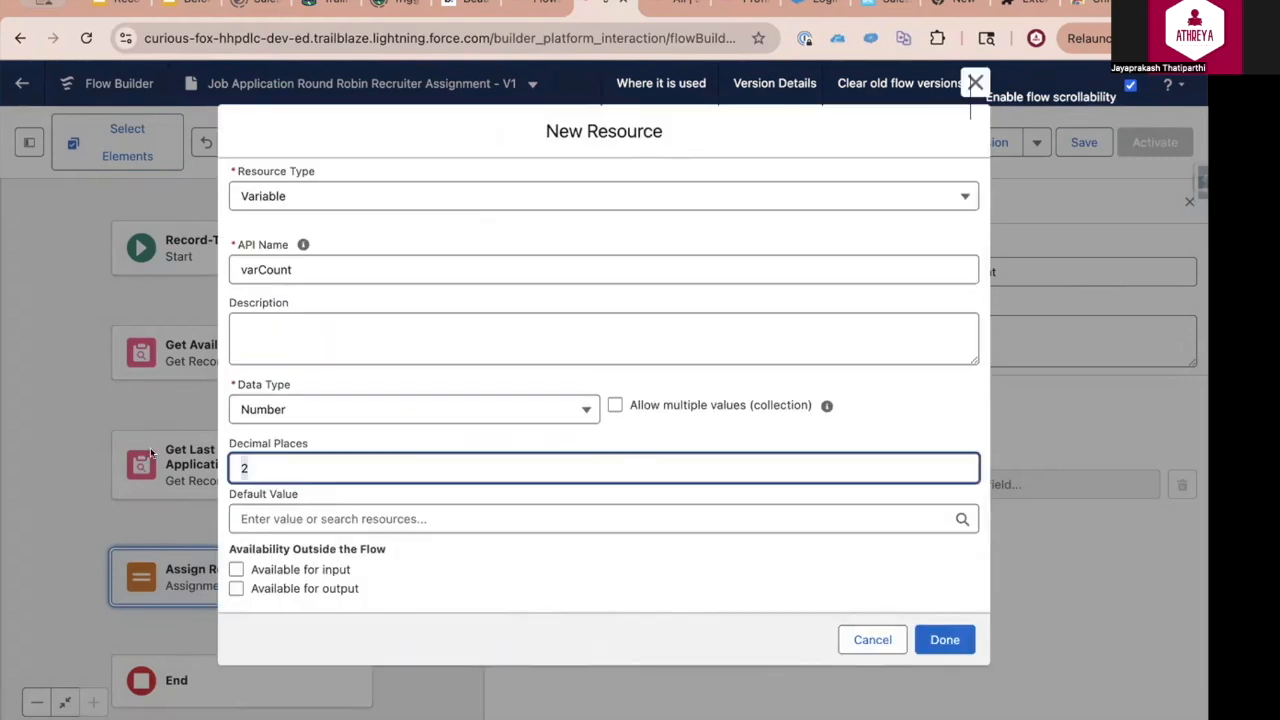
text(0)
click(623, 430)
click(298, 512)
text(0)
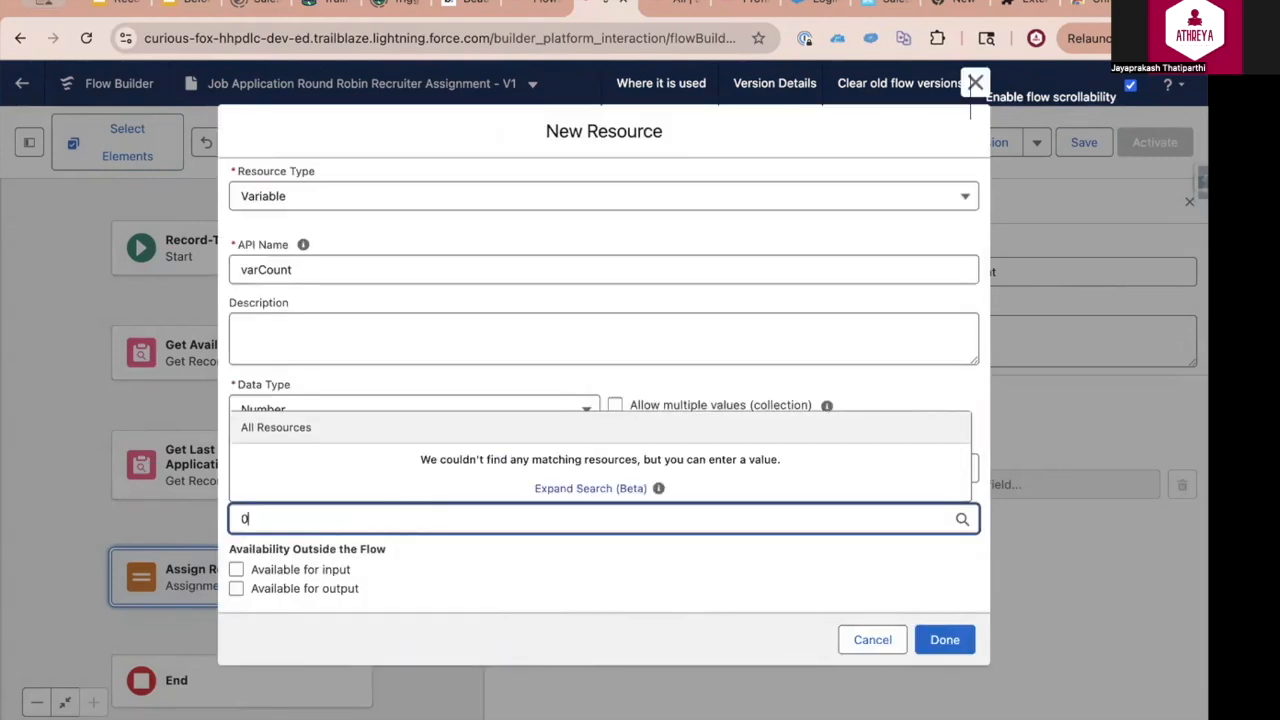
click(938, 638)
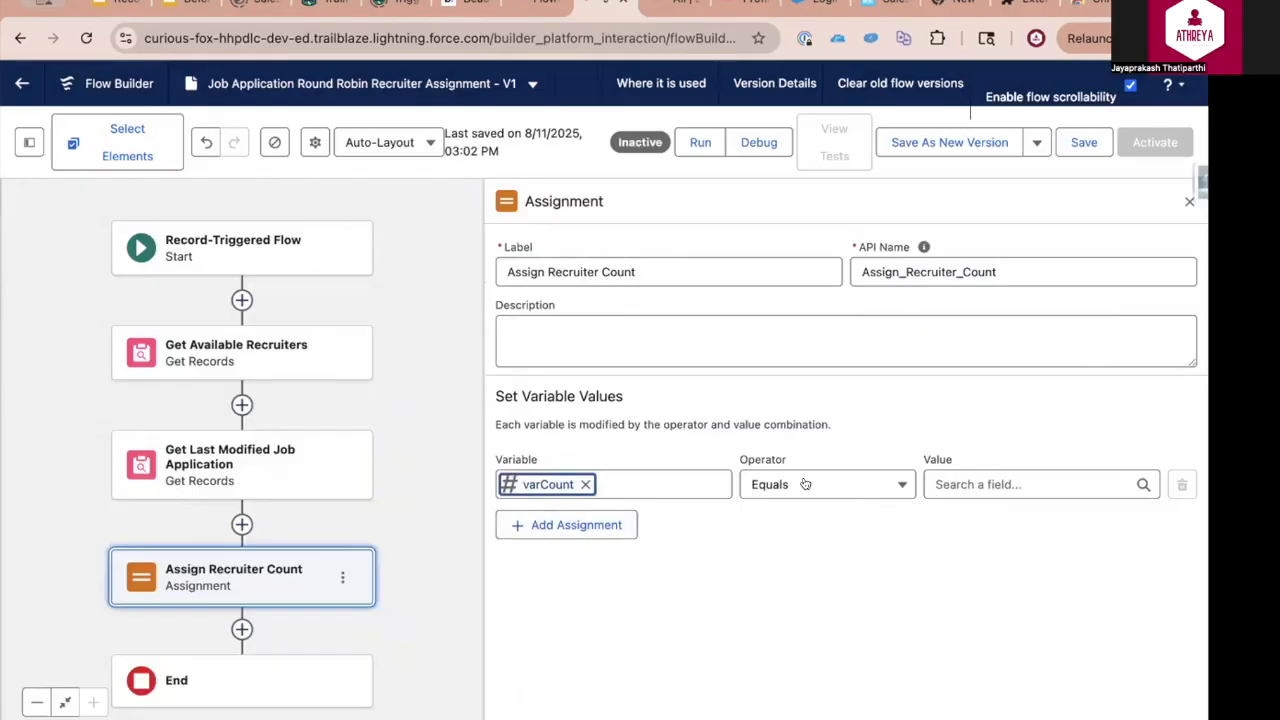
Set varCount to Equals Count of the recruiters collection and close the Assign Recruiter Count settings
click(856, 482)
click(806, 447)
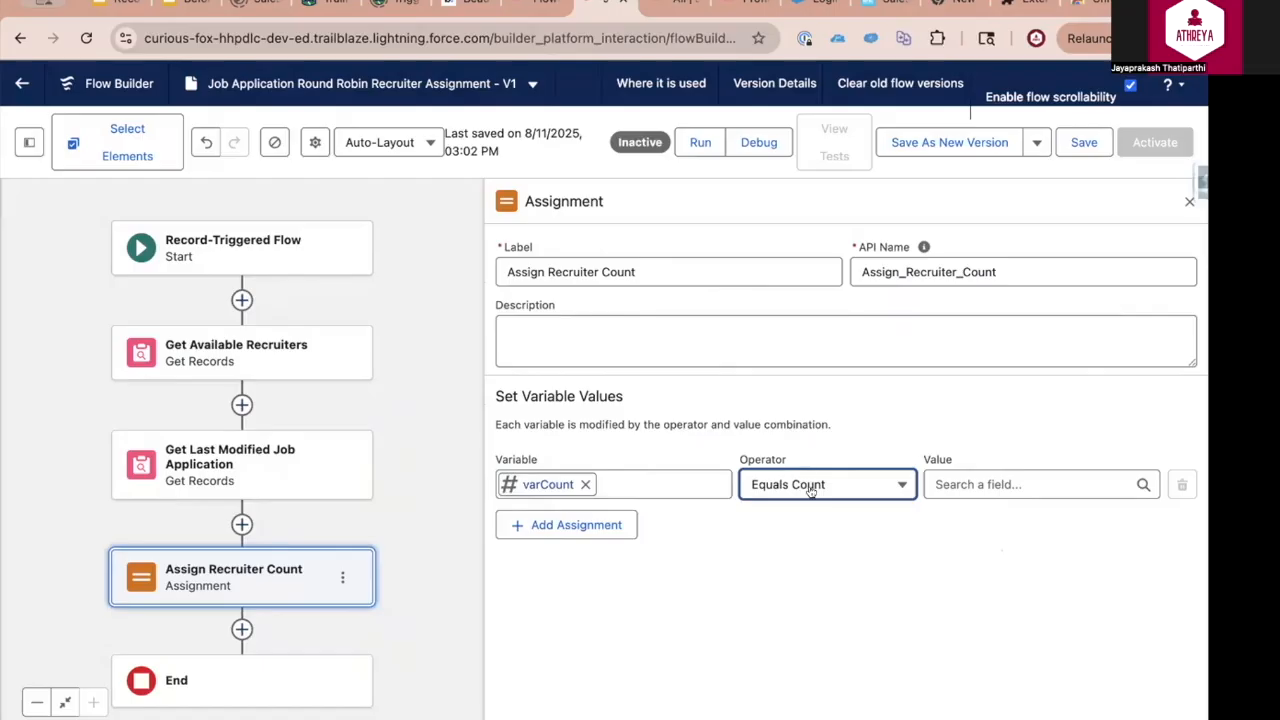
click(1022, 482)
click(1008, 579)
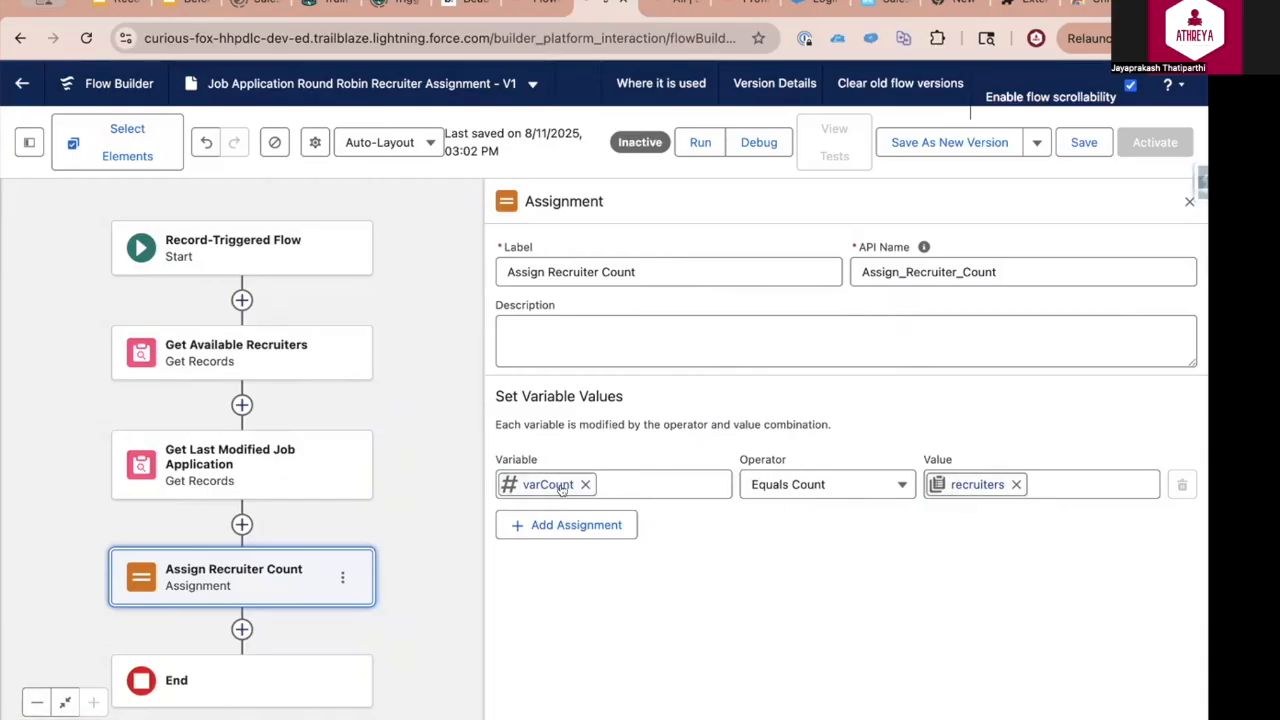
click(206, 457)
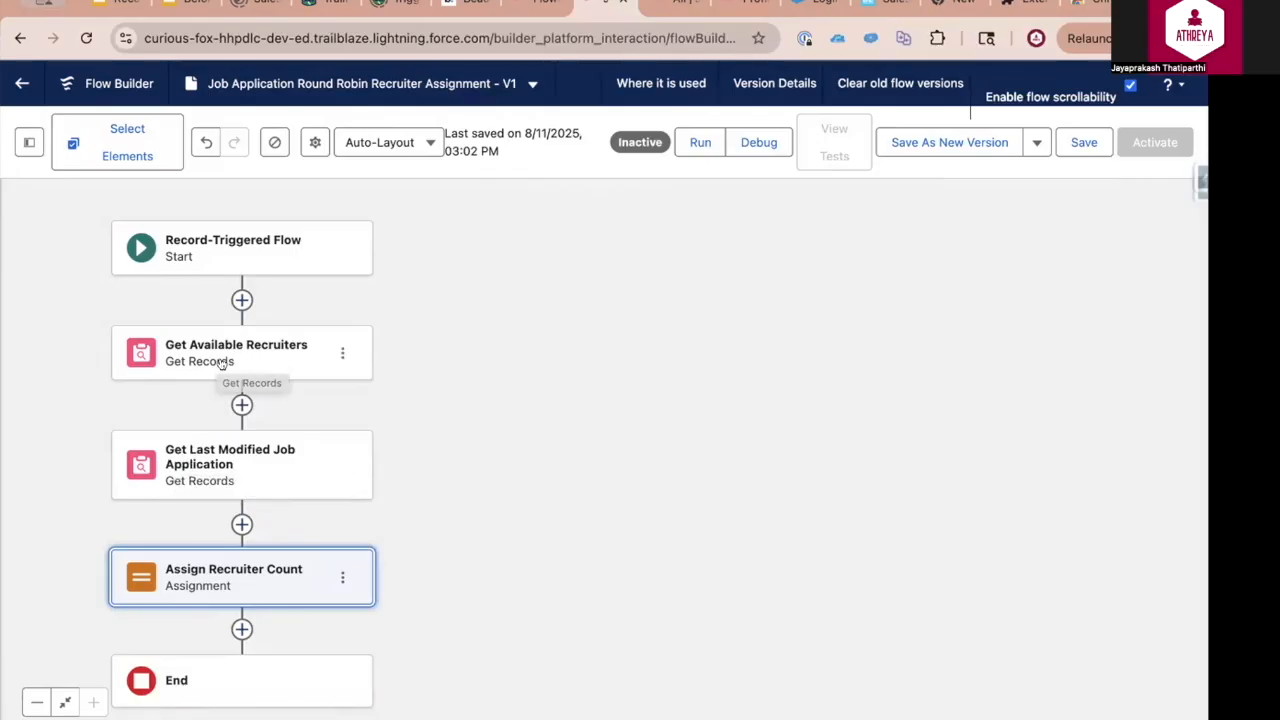
Add a Loop labelled Iterate Recruiters1 after Assign Recruiter Count, iterating over the recruiters collection from first to last item
drag(556, 590, 587, 427)
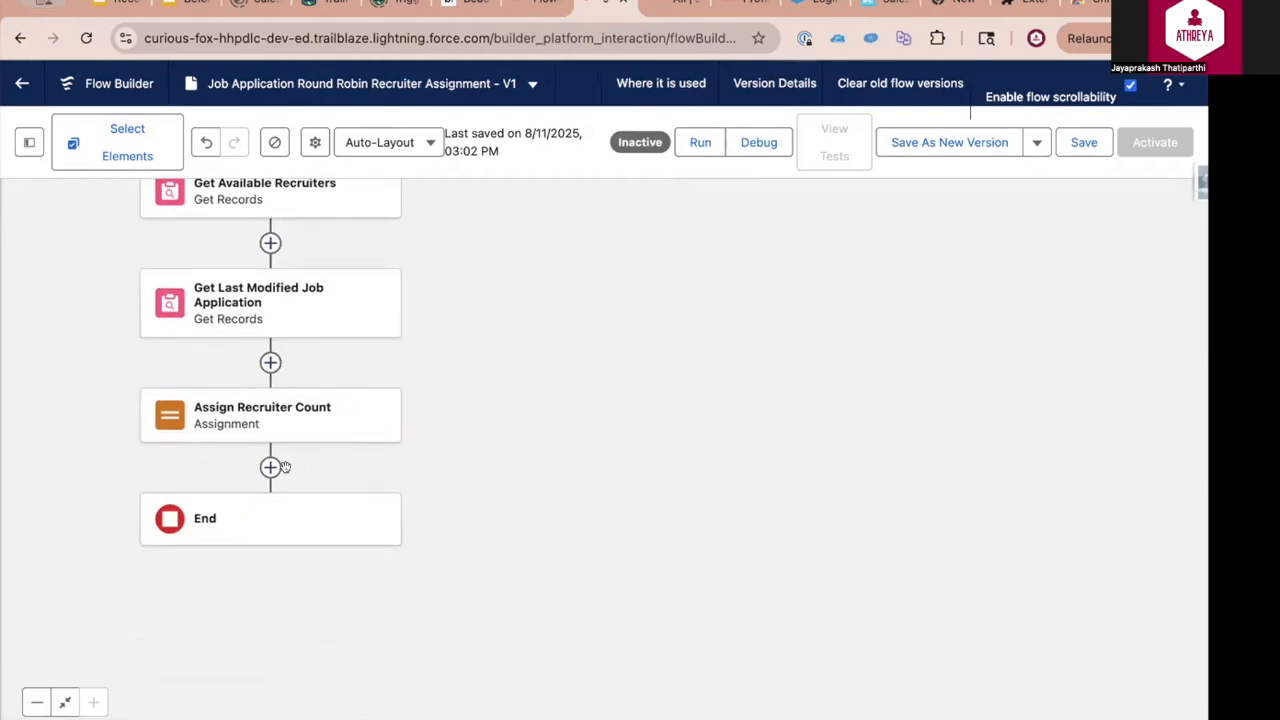
click(272, 467)
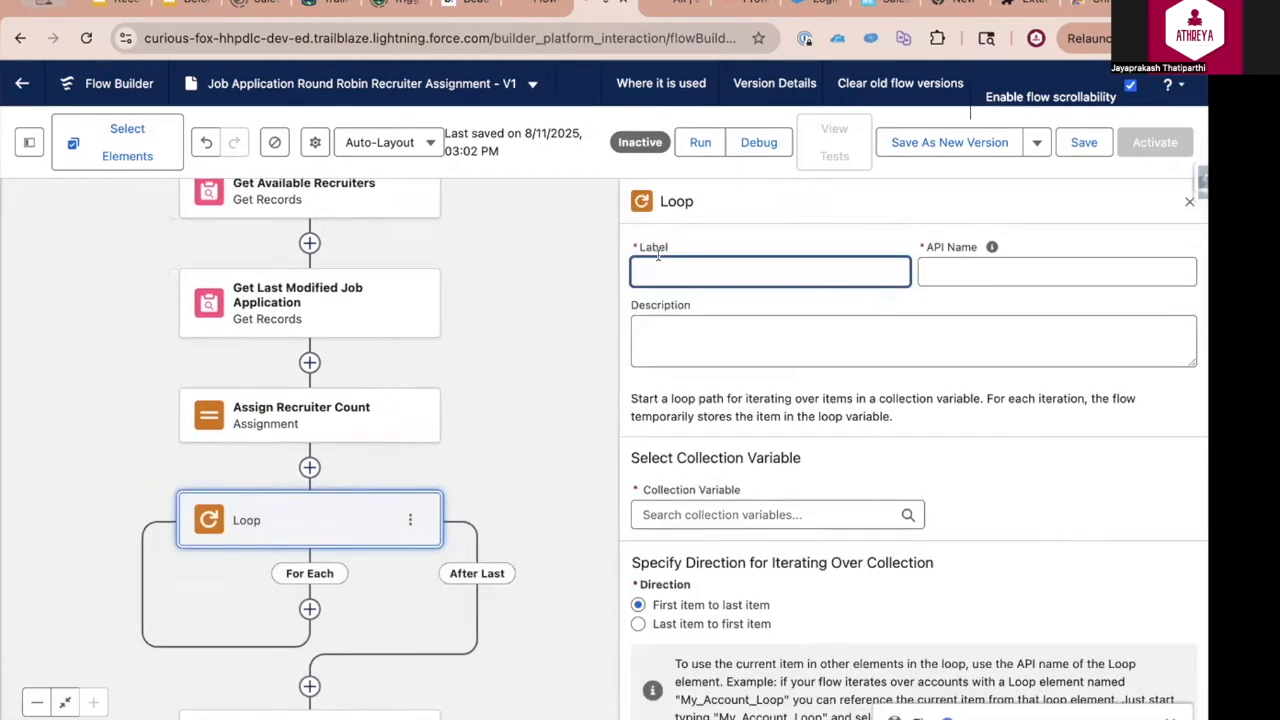
text(Loop Throug)
key(BackSpace)
key(BackSpace)
key(BackSpace)
key(BackSpace)
key(BackSpace)
key(BackSpace)
key(BackSpace)
key(BackSpace)
key(BackSpace)
key(BackSpace)
key(BackSpace)
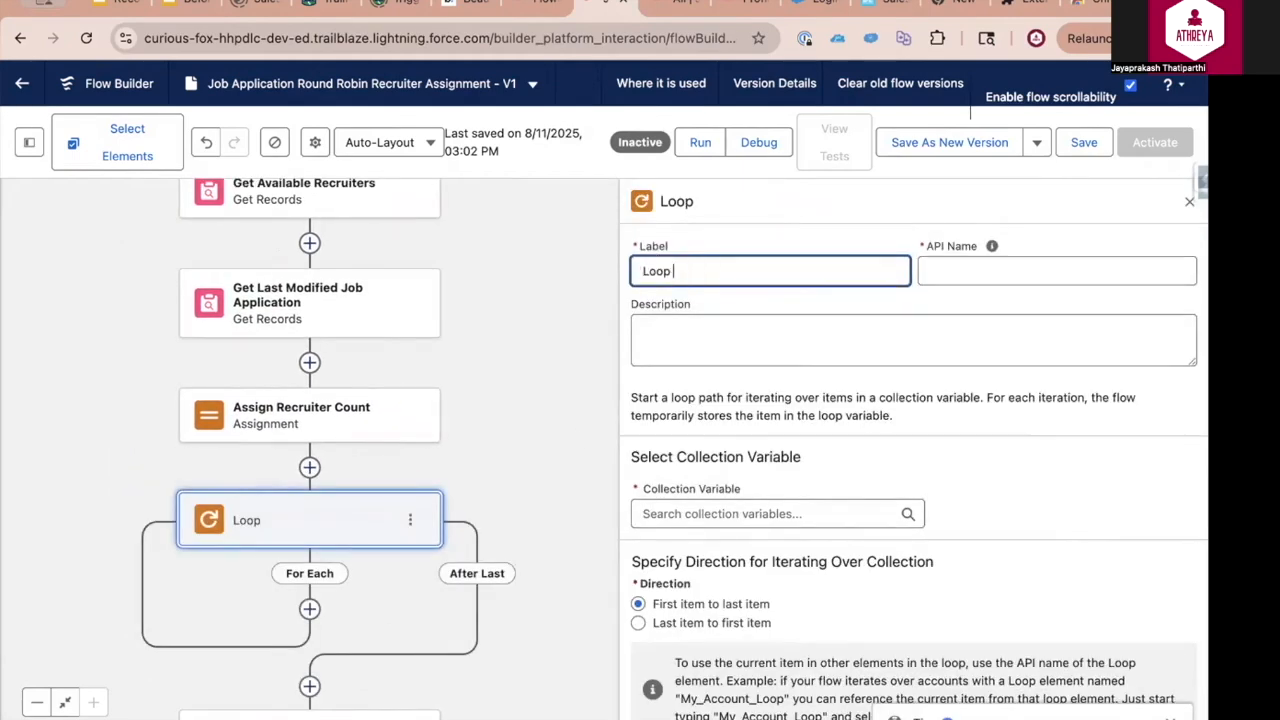
text(Iterate Recruiters1)
click(777, 513)
click(715, 608)
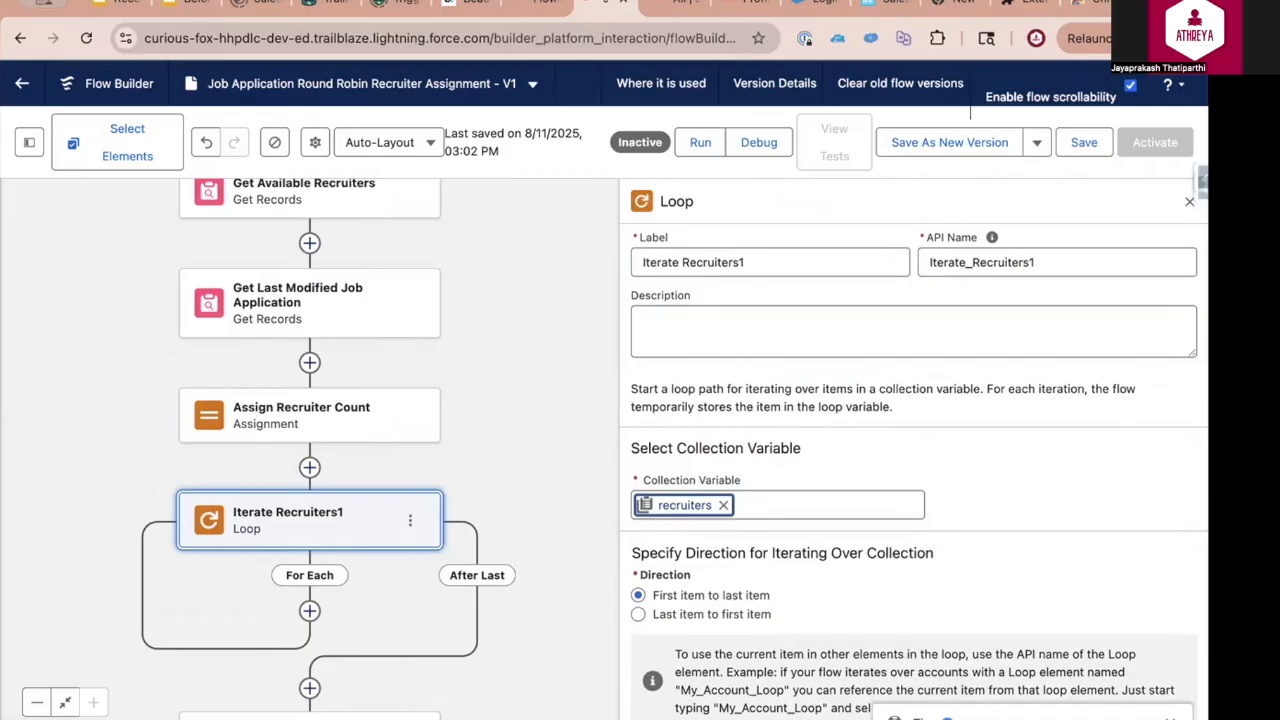
click(1188, 202)
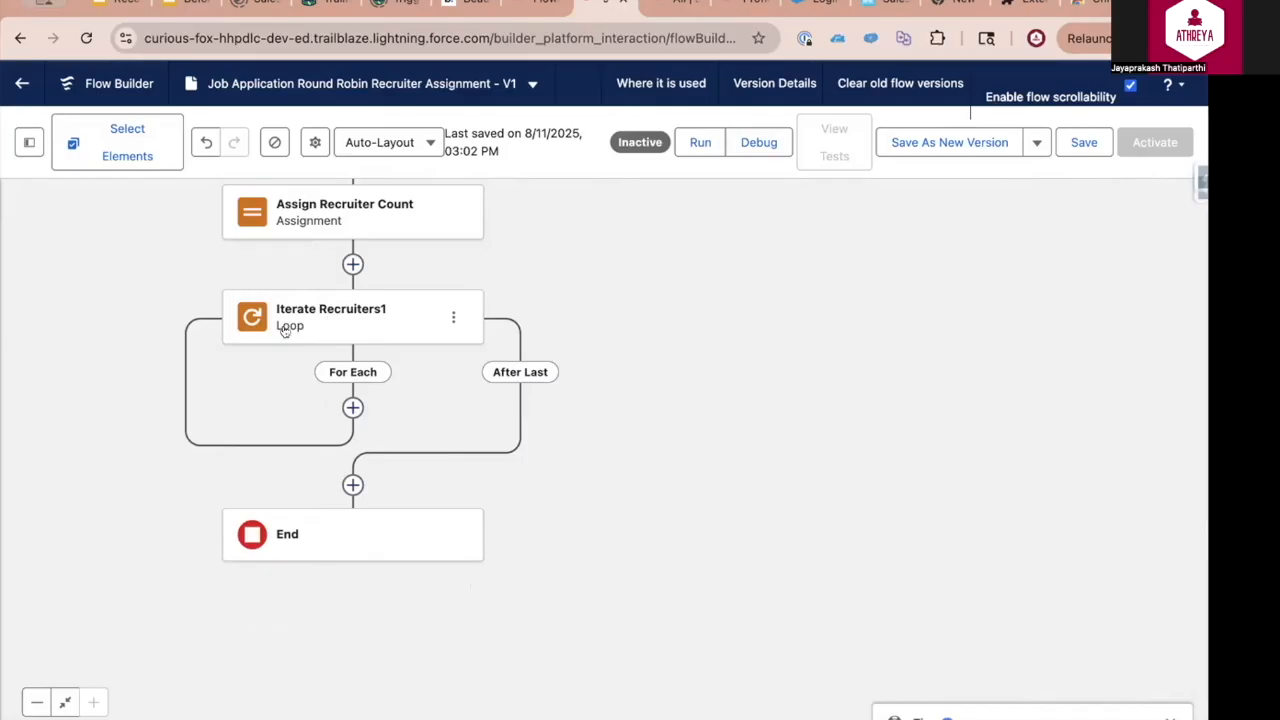
Add an Assignment element labelled Assign Current Position on the For Each path of Iterate Recruiters1
click(352, 408)
text(ass)
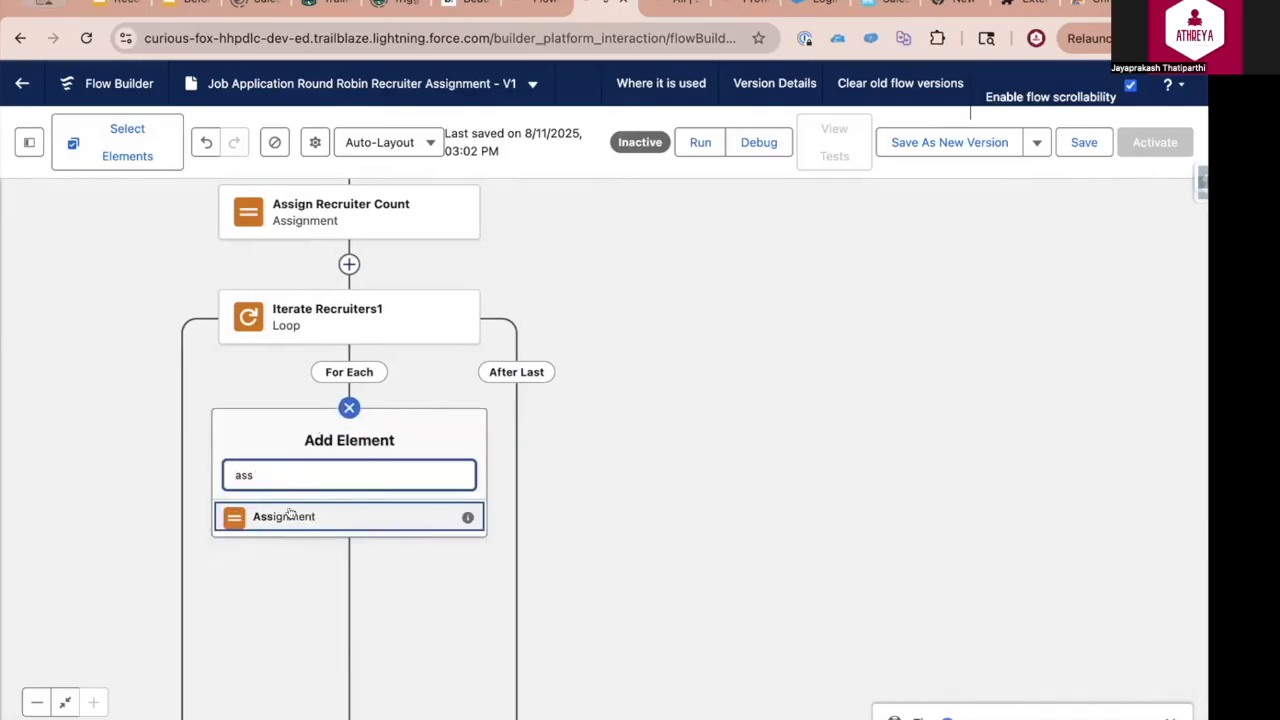
click(288, 514)
text(Assign Current Position)
Create a Number variable named varPos with 0 decimal places and default value 0 for the Assign Current Position assignment
click(600, 501)
scroll(609, 491, down, 2)
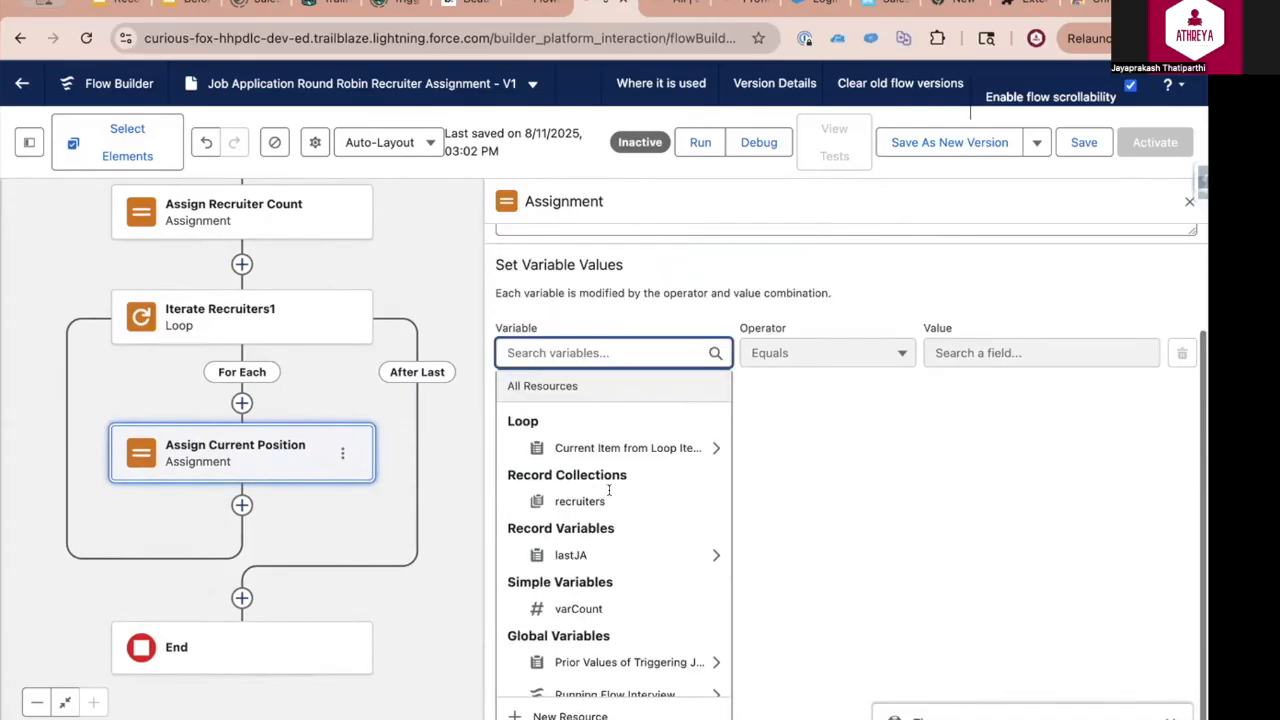
click(556, 712)
click(306, 326)
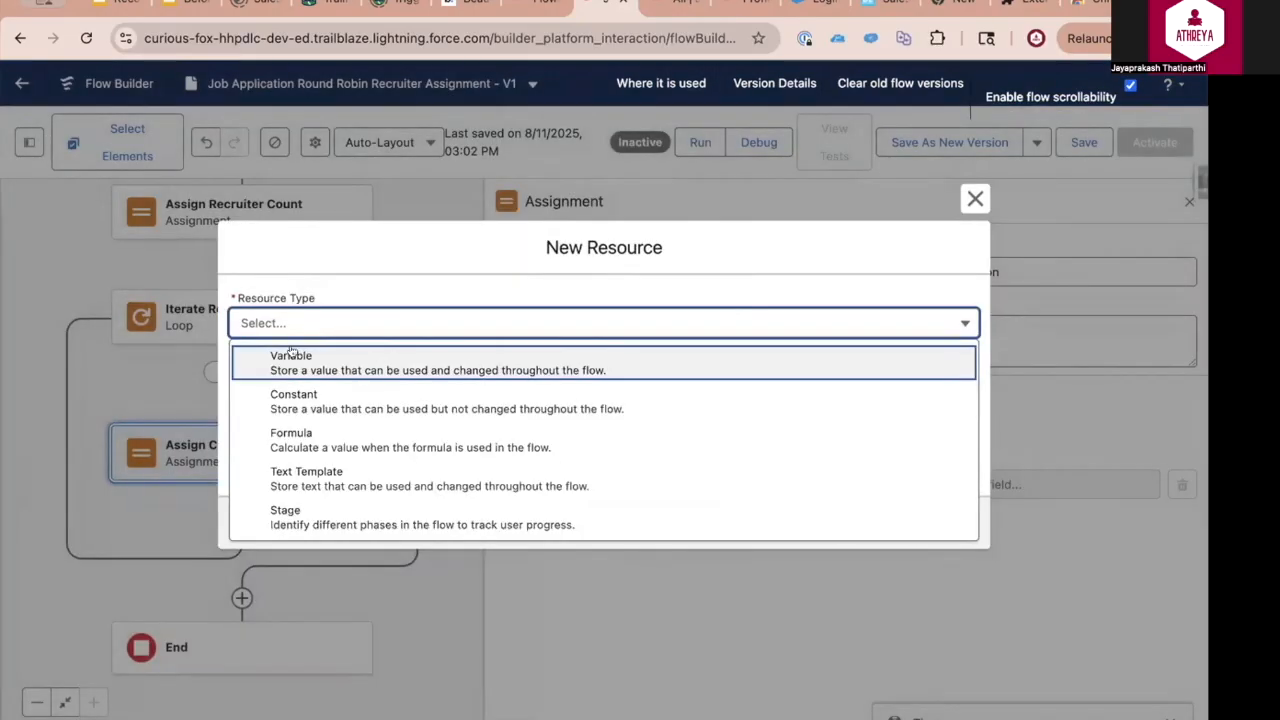
click(292, 354)
click(335, 363)
text(varPos)
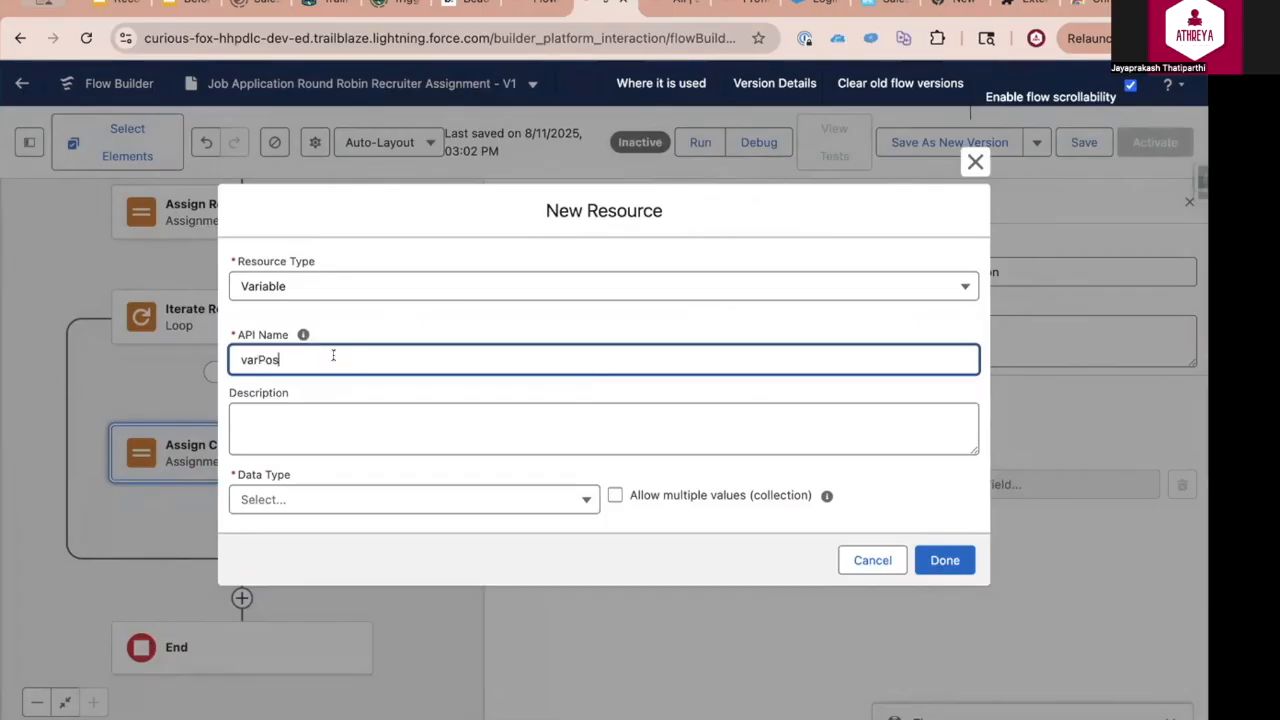
click(330, 499)
click(323, 308)
click(314, 478)
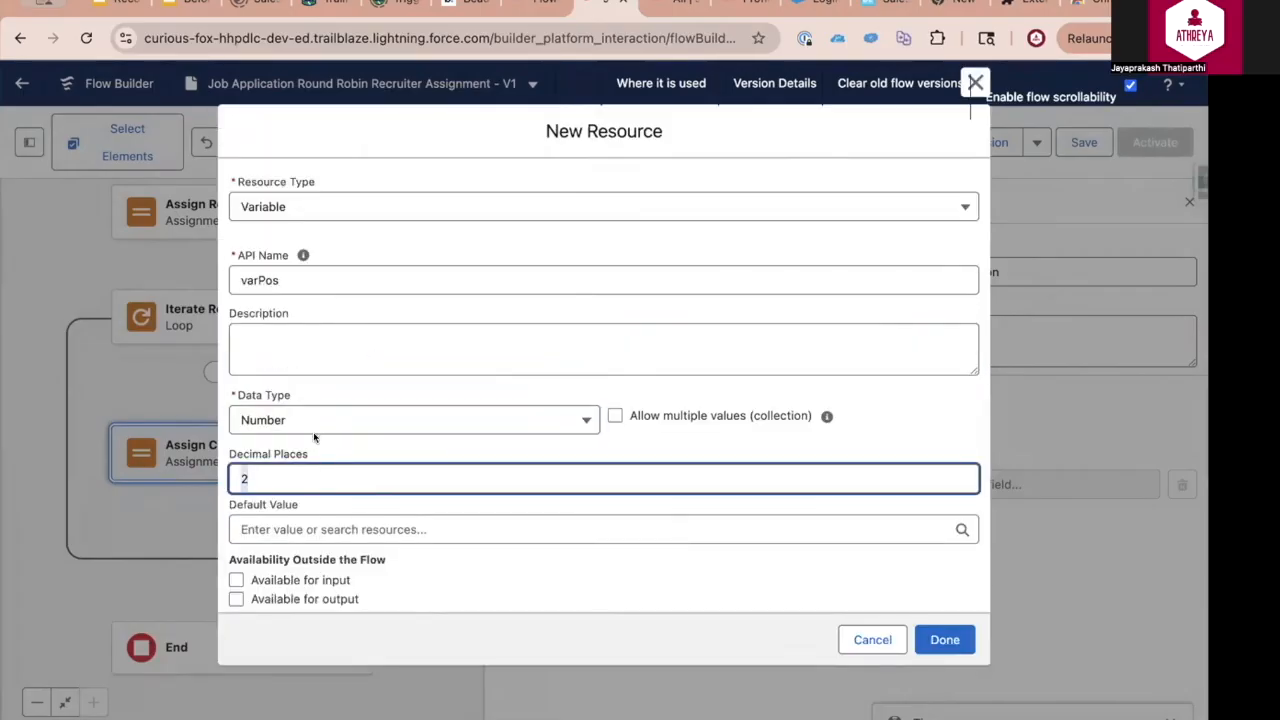
key(BackSpace)
text(0)
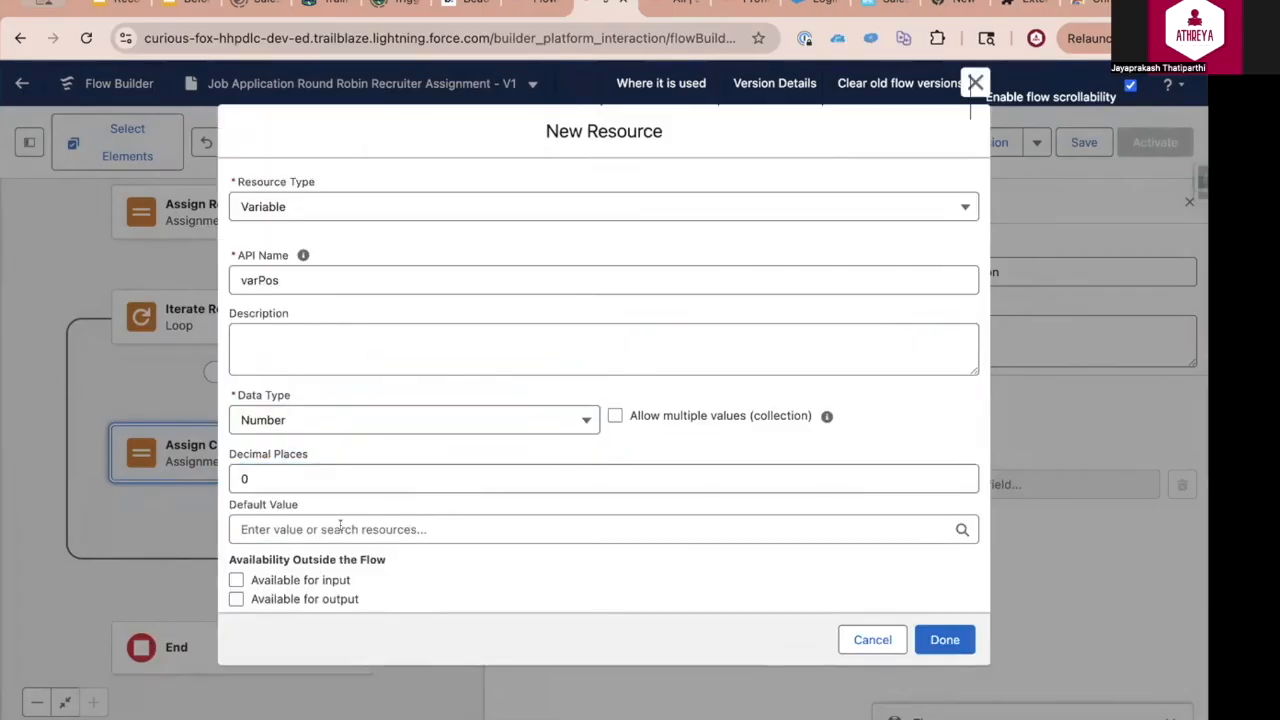
click(420, 529)
text(09)
key(BackSpace)
click(945, 639)
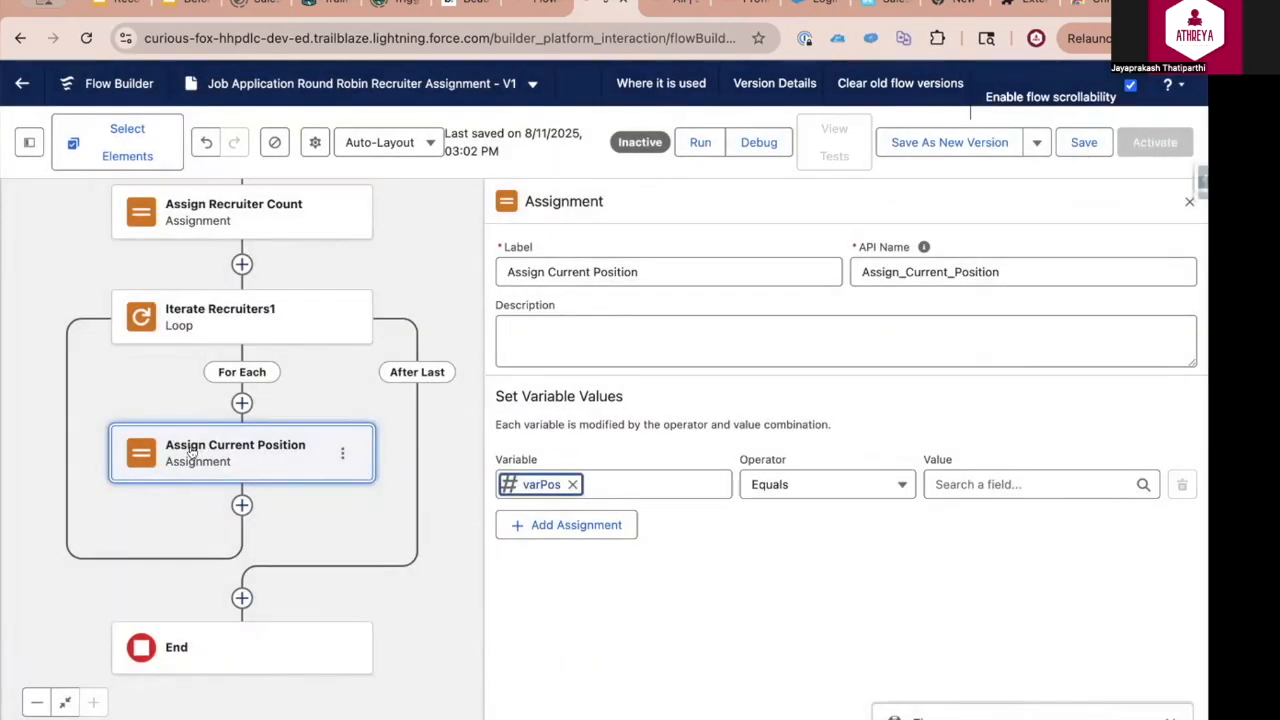
Set the assignment to Add 1 to varPos
click(843, 484)
click(810, 386)
click(995, 470)
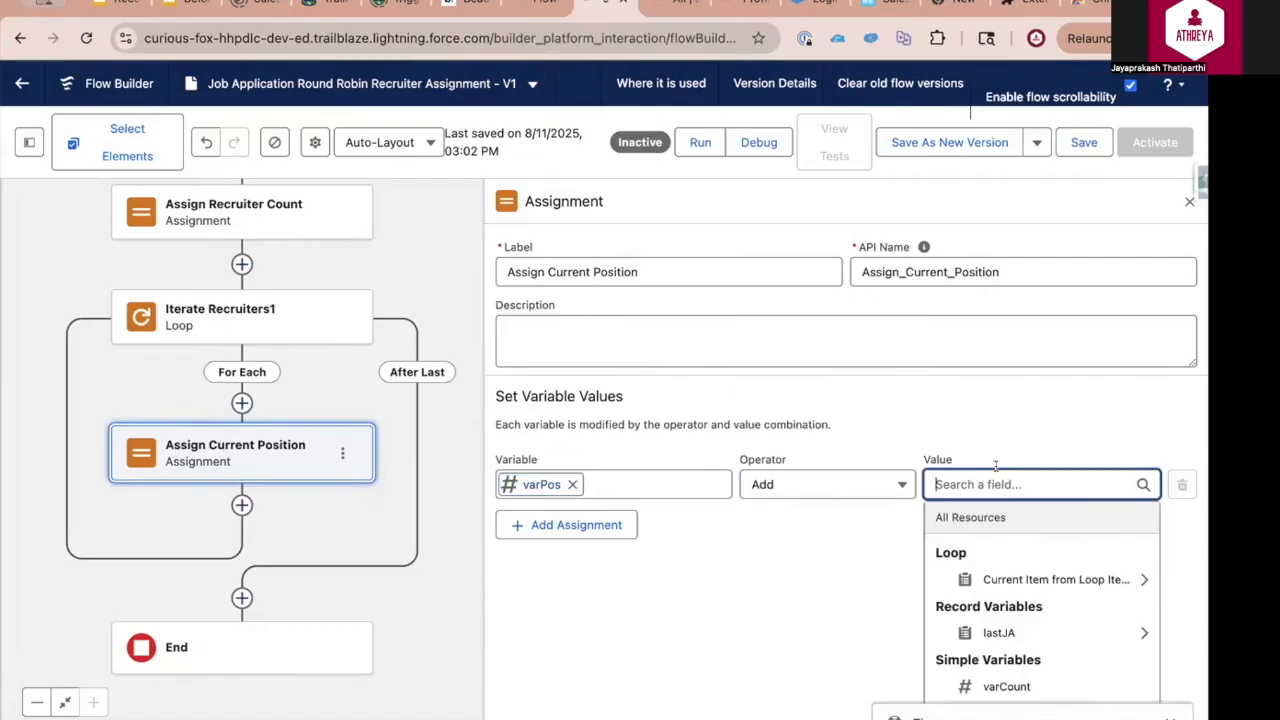
text(1)
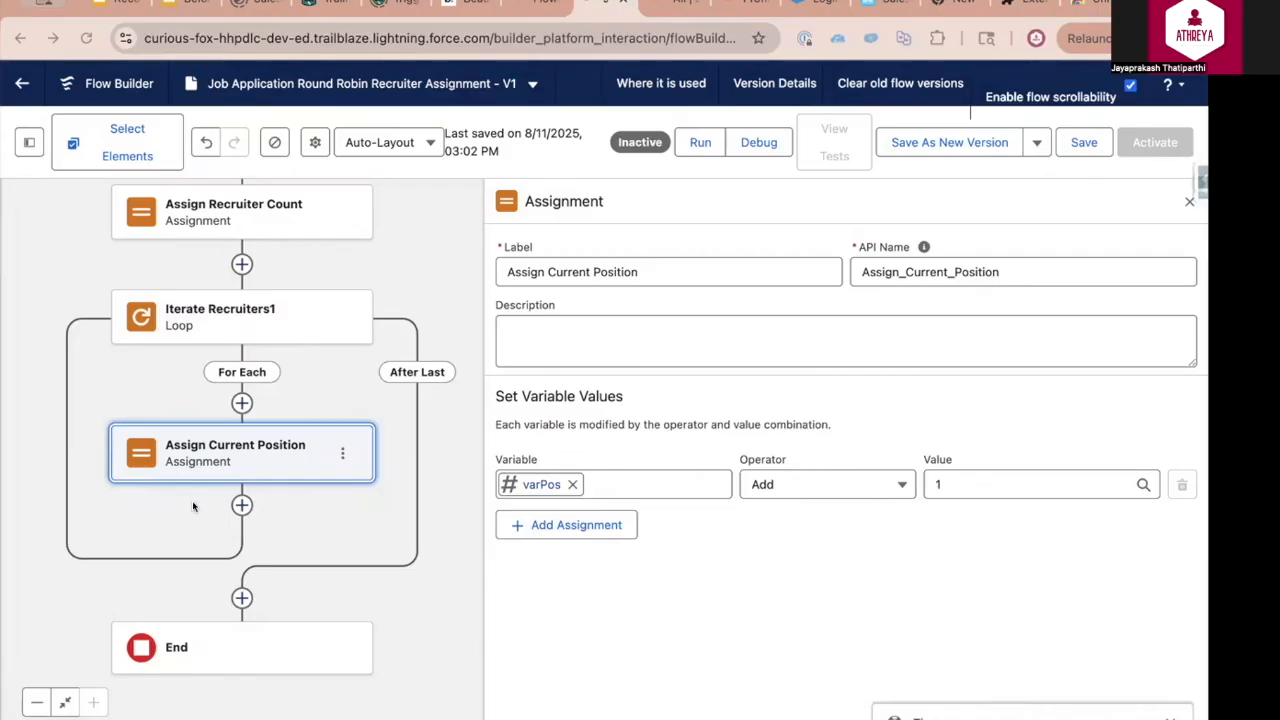
Add a Decision element labelled Check Last Recruiter Position in List after Assign Current Position inside the loop
click(242, 505)
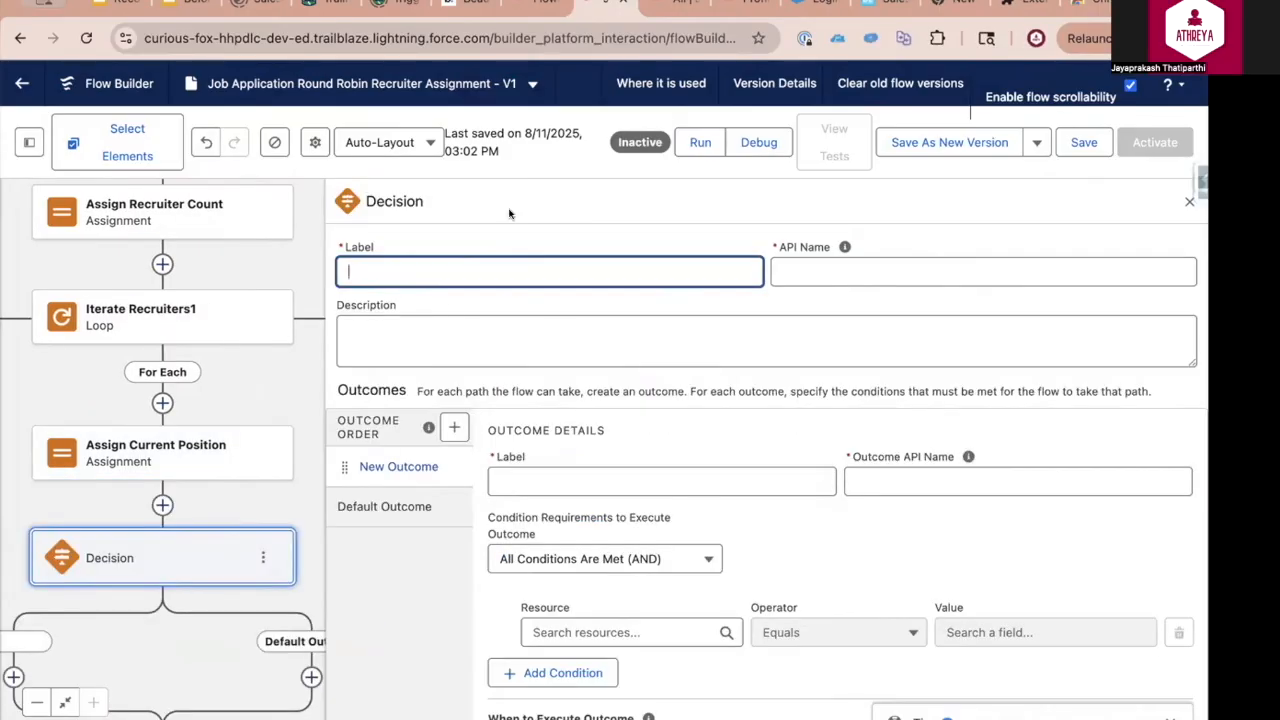
text(Check Last Recruiter Position in List)
Label the decision's first outcome "is Last Modified Recruiter Same as Current Recruiter"
click(533, 479)
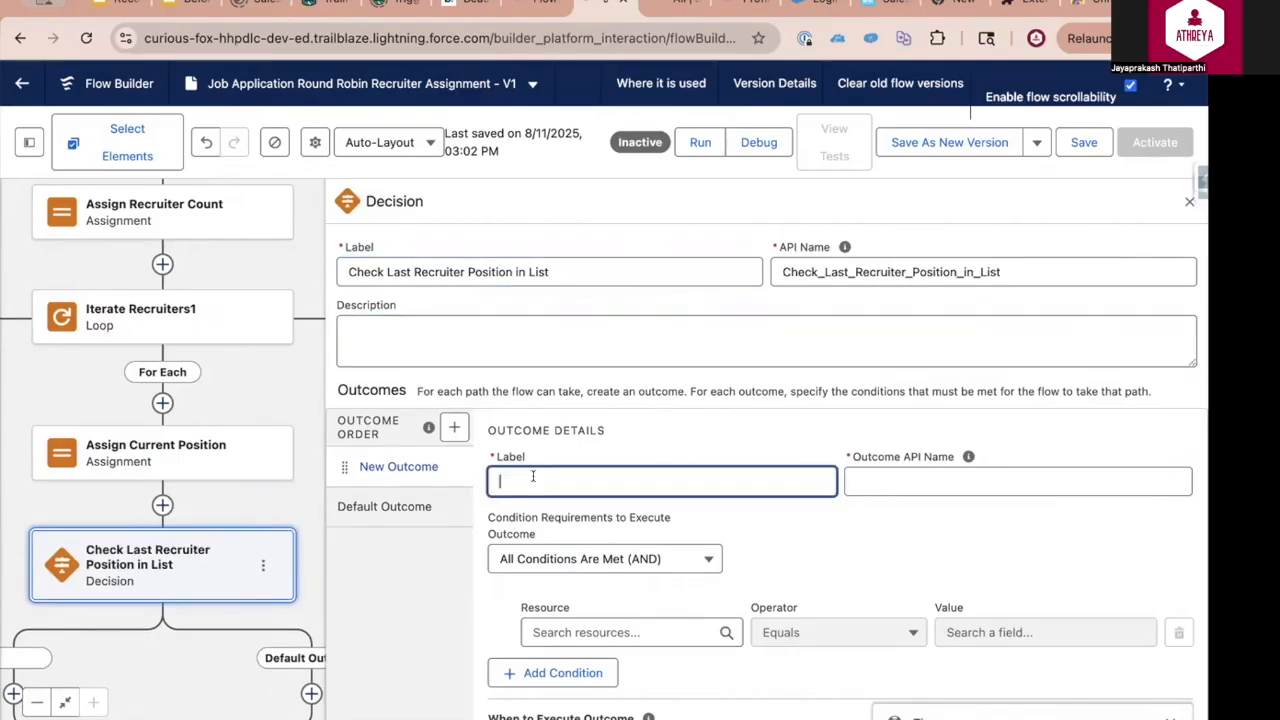
text(is Last Modifie)
text(d Recruiter Same as Current Recruiter)
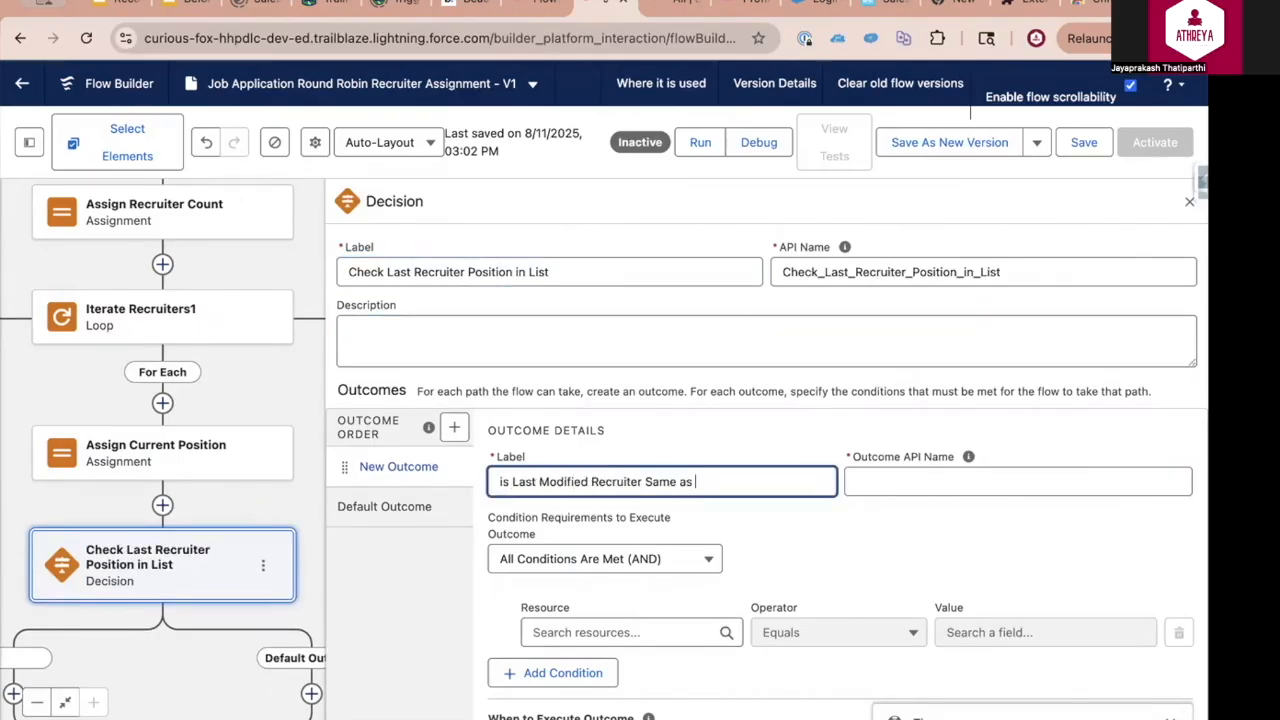
Set the outcome's condition to lastJA > Recruiter Equals the User ID of the current Iterate Recruiters1 item
click(605, 630)
text(last)
scroll(605, 627, down, 3)
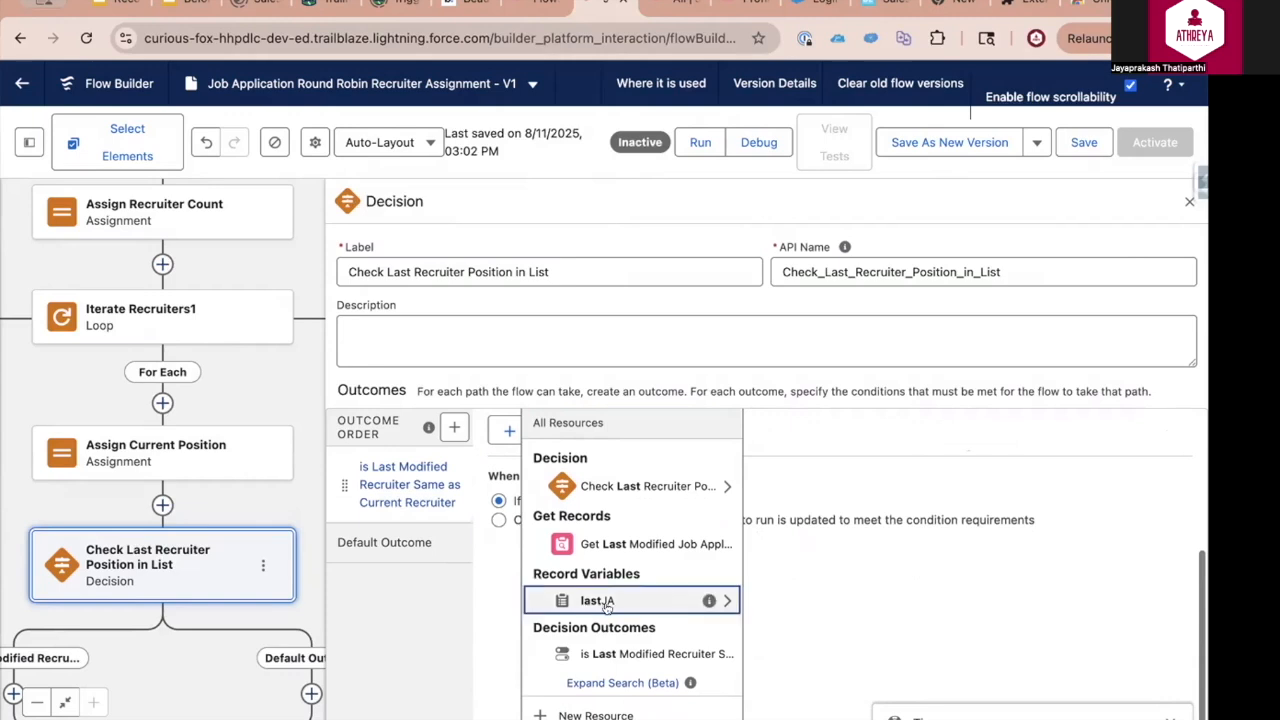
click(598, 600)
text(recr})
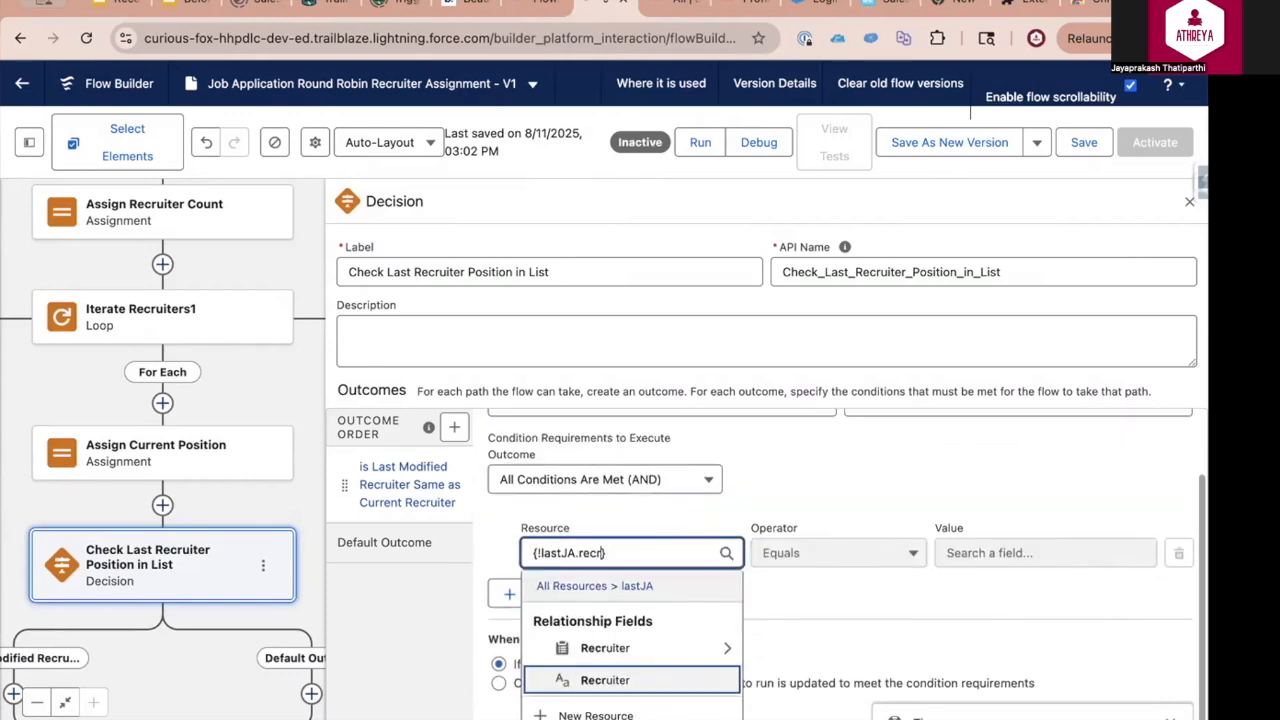
click(608, 680)
click(1019, 570)
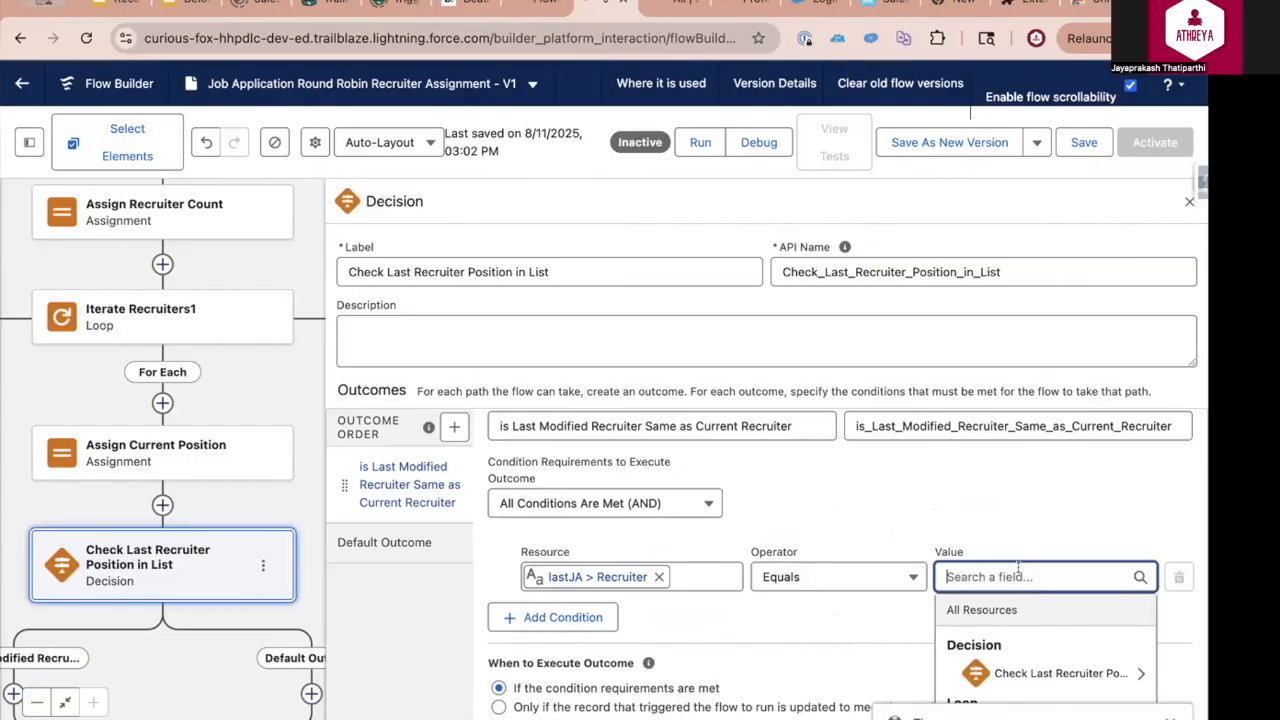
scroll(1030, 660, down, 1)
click(1030, 672)
text(Id)
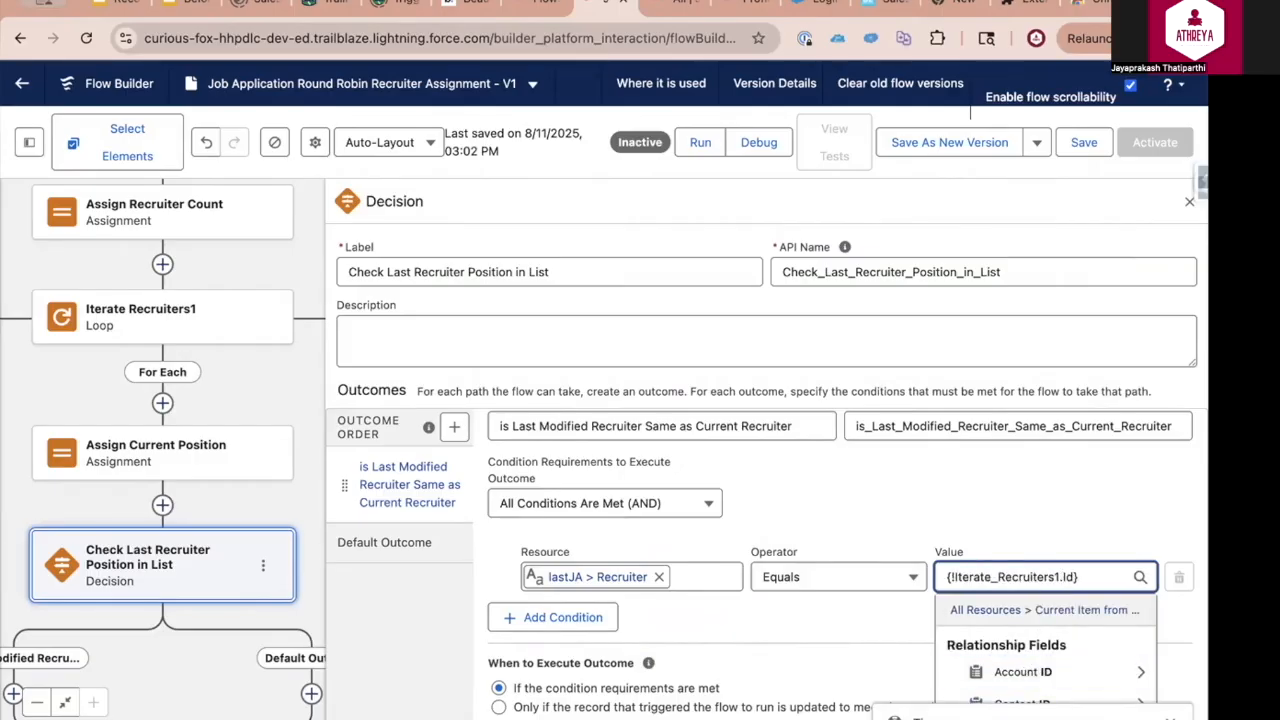
click(850, 668)
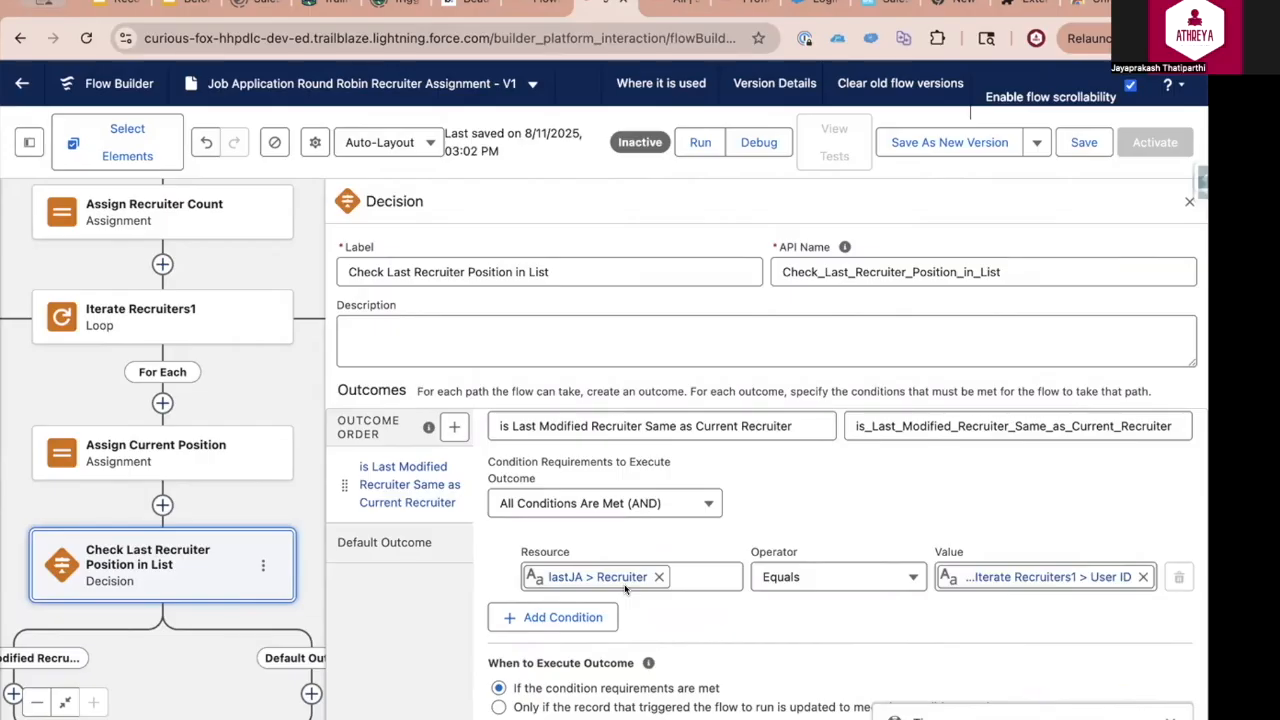
Save the flow and add an Assignment labelled Update Last Index on the "is Last Modified Recruiter Same as Current Recruiter" path
key(ctrl+s)
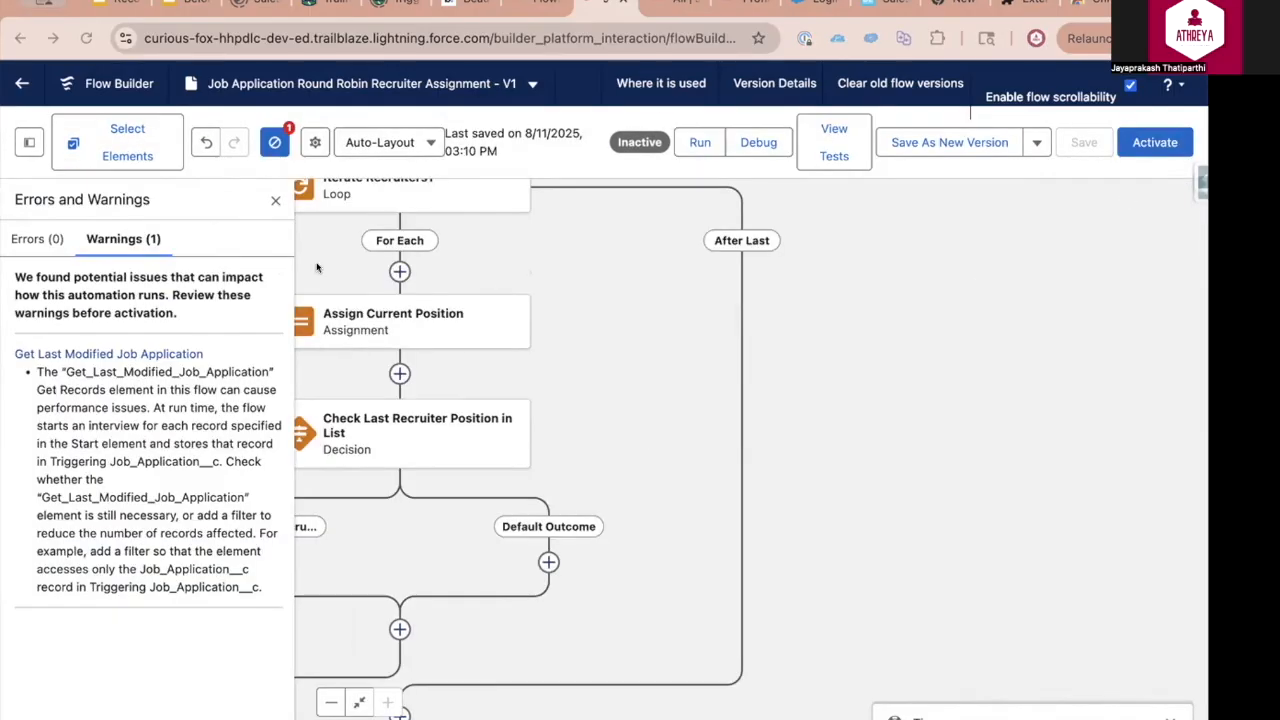
click(275, 198)
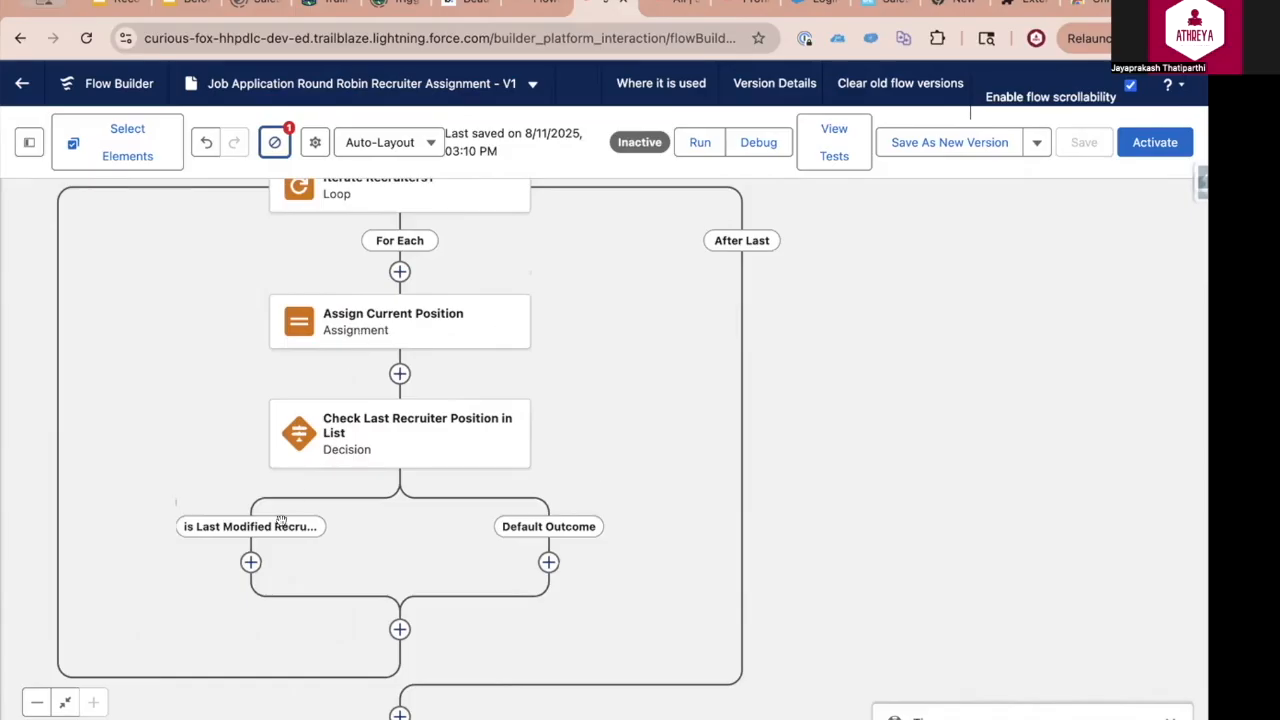
click(250, 563)
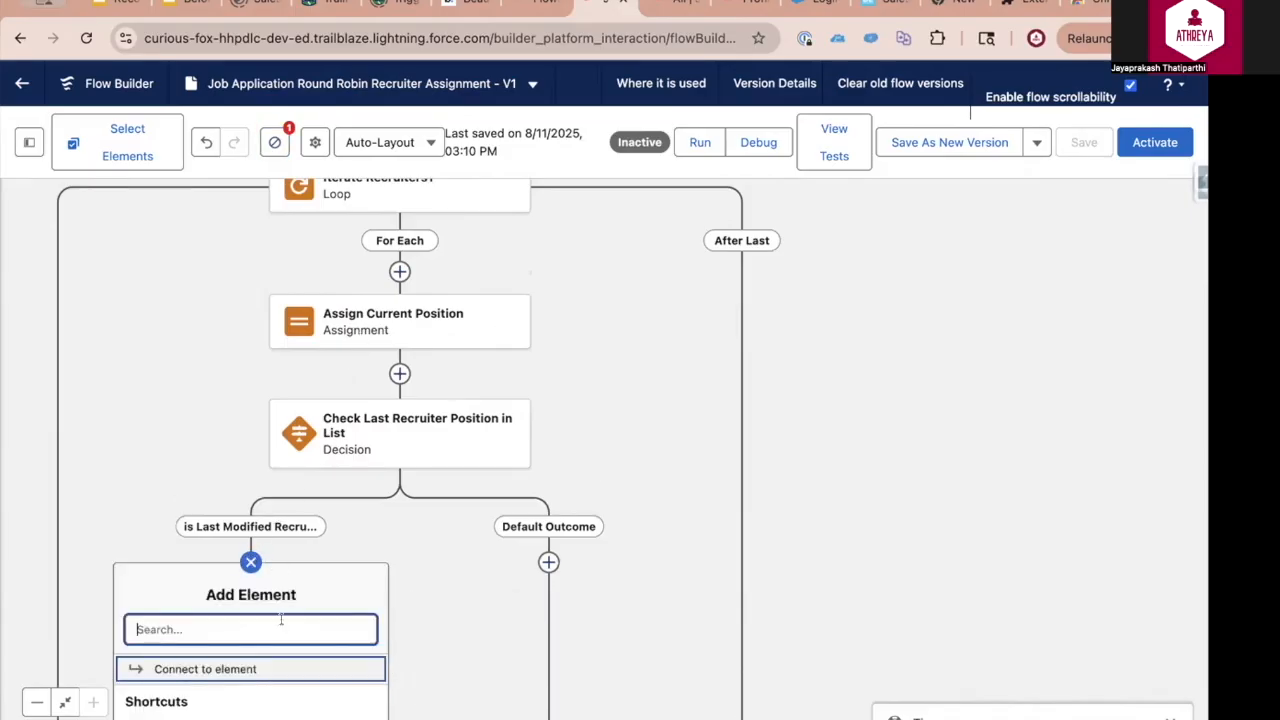
text(ass)
key(Return)
click(609, 264)
text(Update Last Index)
Create a Number variable varLastIndex with 0 decimal places and default value 0 as the variable of the Update Last Index assignment
click(603, 485)
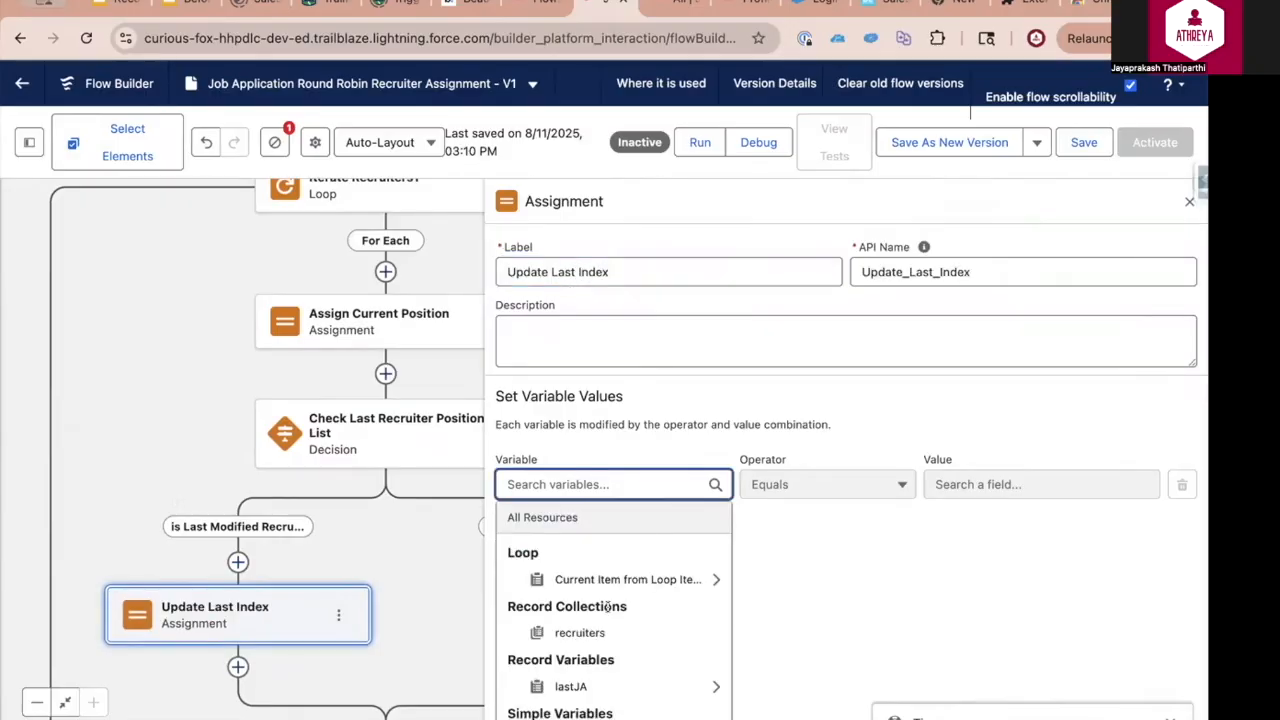
scroll(613, 607, down, 1)
click(560, 698)
click(330, 358)
text(varLast)
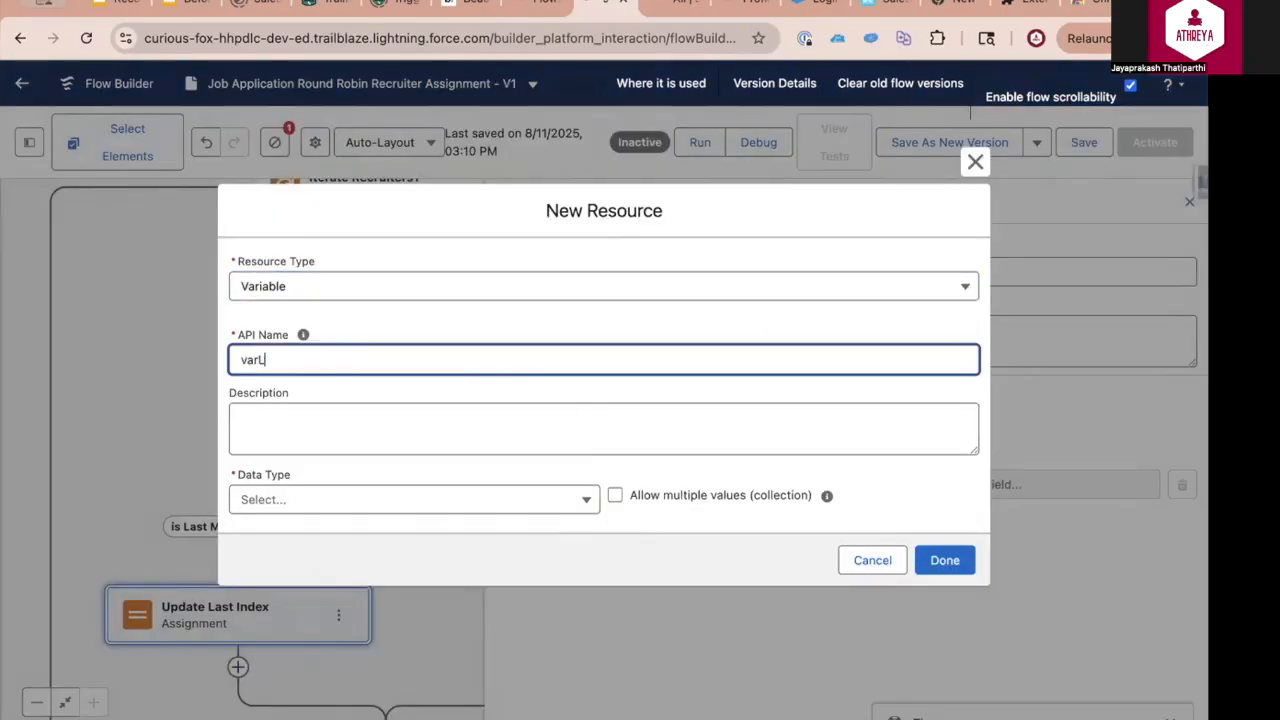
text(Index)
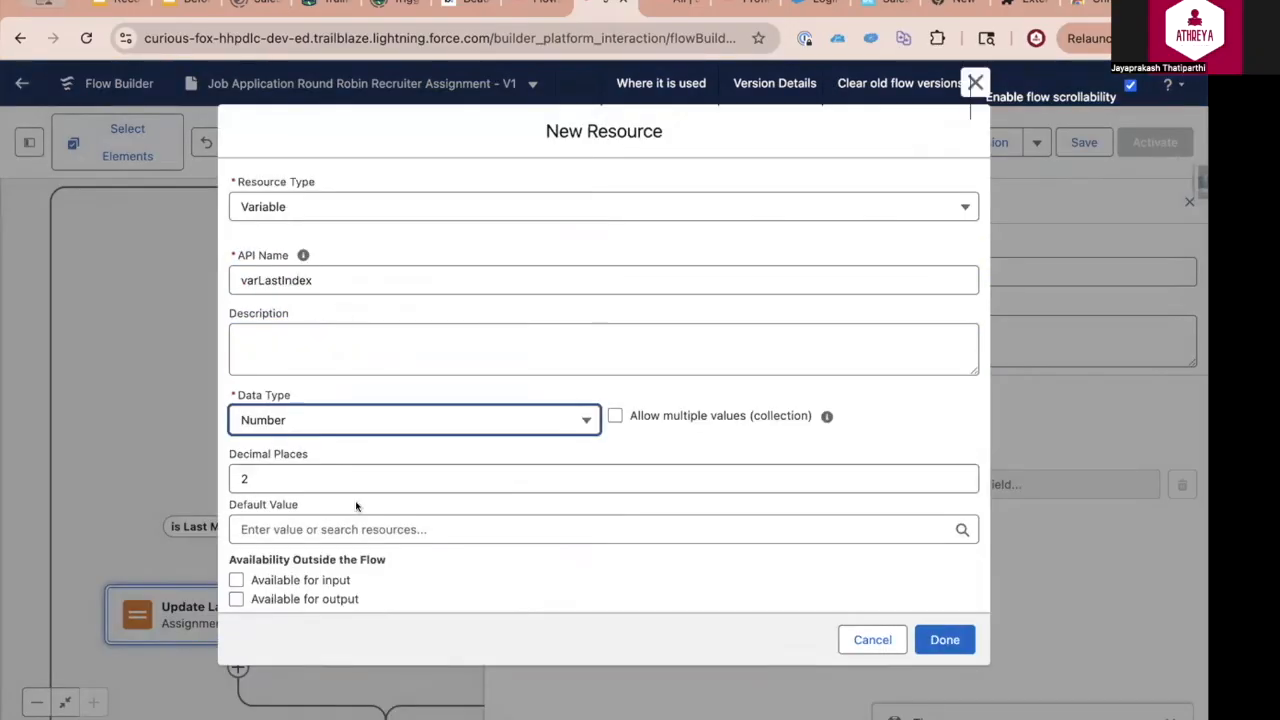
drag(319, 479, 283, 450)
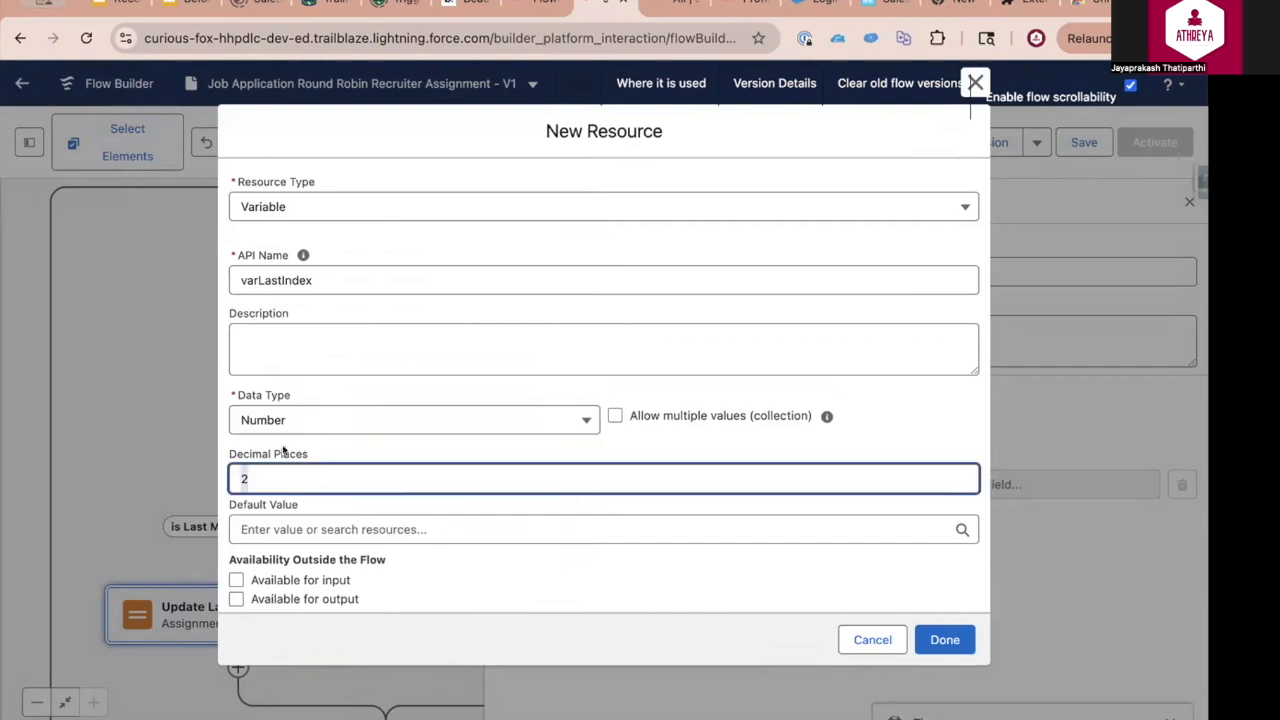
text(0)
click(508, 520)
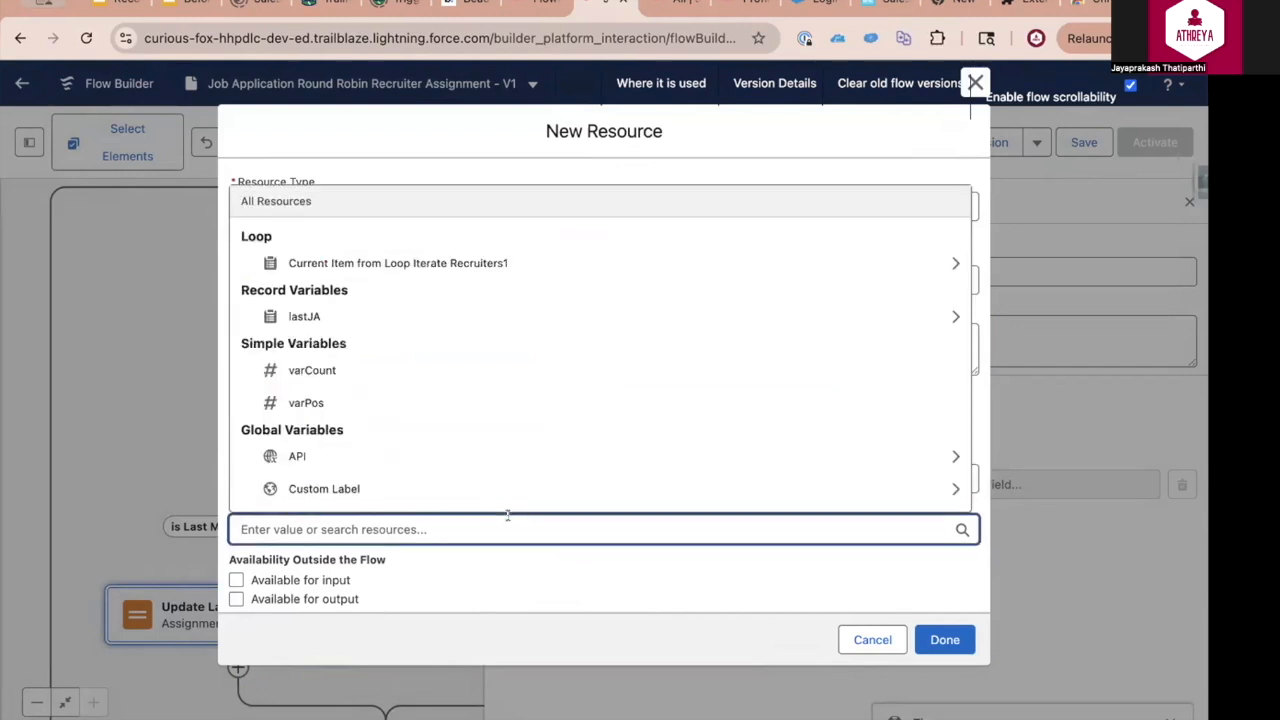
text(0)
click(944, 640)
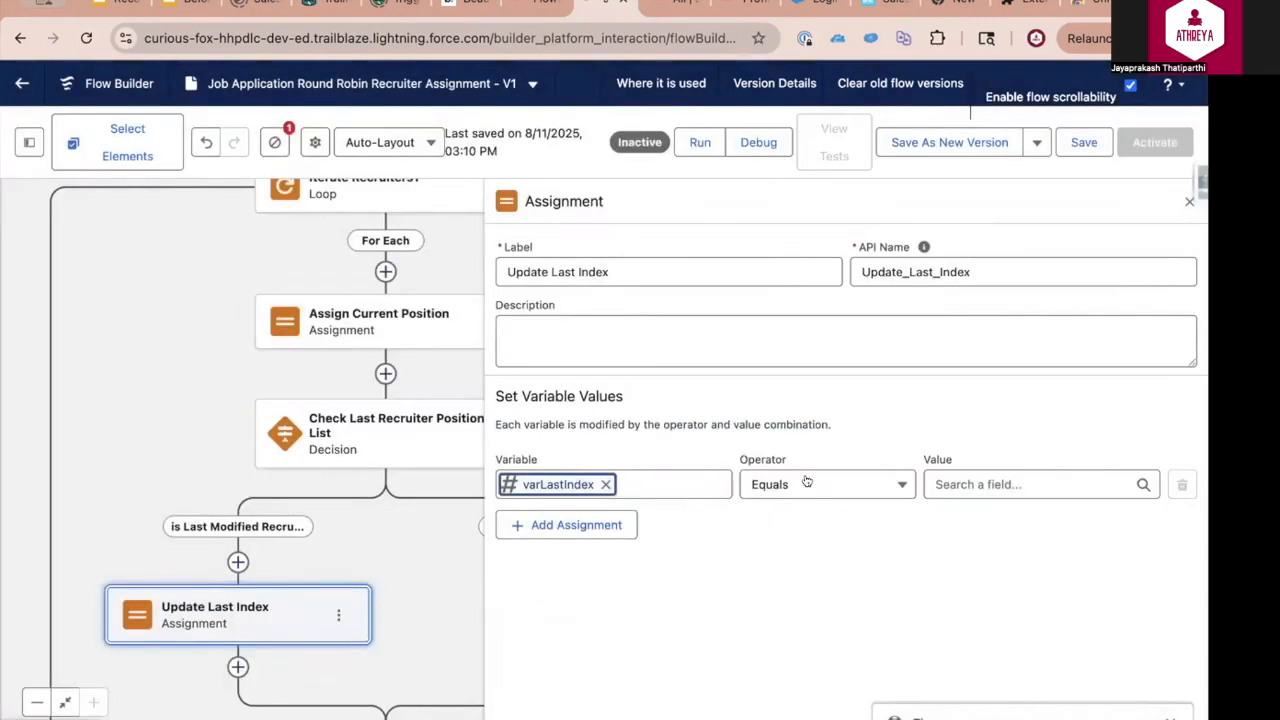
Set varLastIndex to Equals varPos in the Update Last Index assignment
click(980, 484)
text(v)
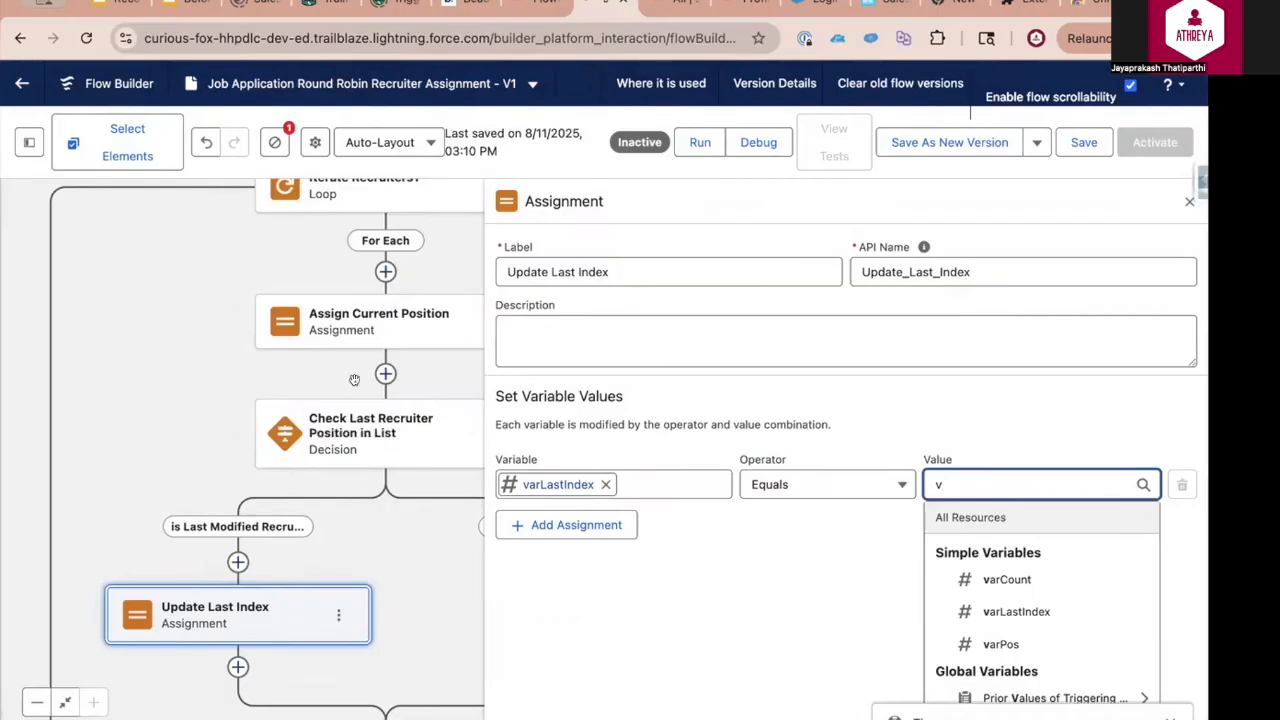
text(ar)
click(1001, 644)
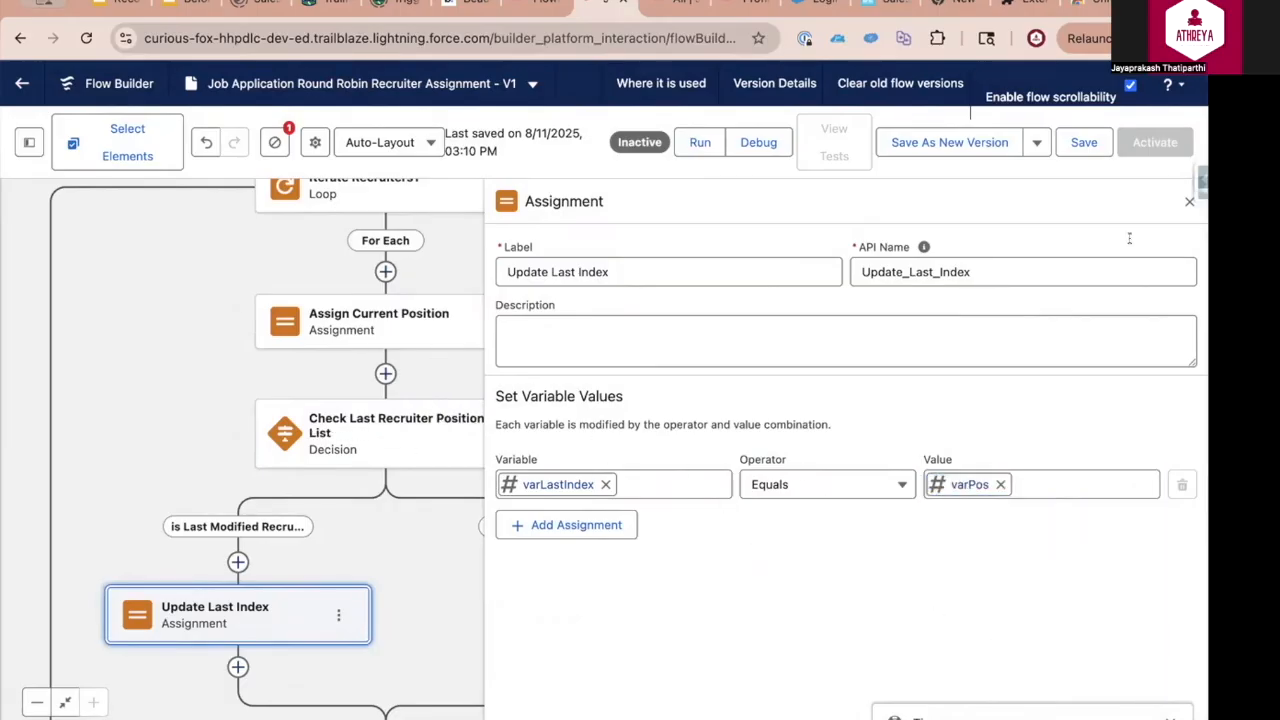
click(1189, 201)
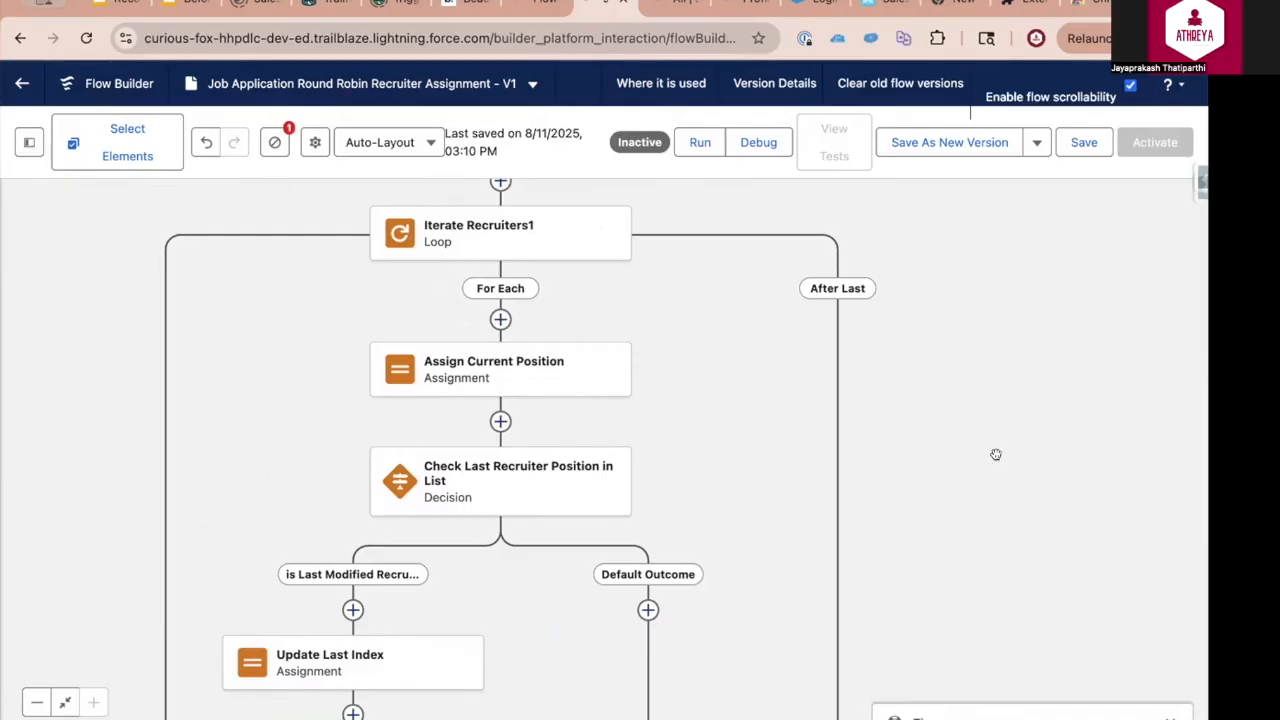
Add a Decision labelled "If Last Index is greater than 0" after the Iterate Recruiters1 loop, before End
drag(915, 459, 908, 286)
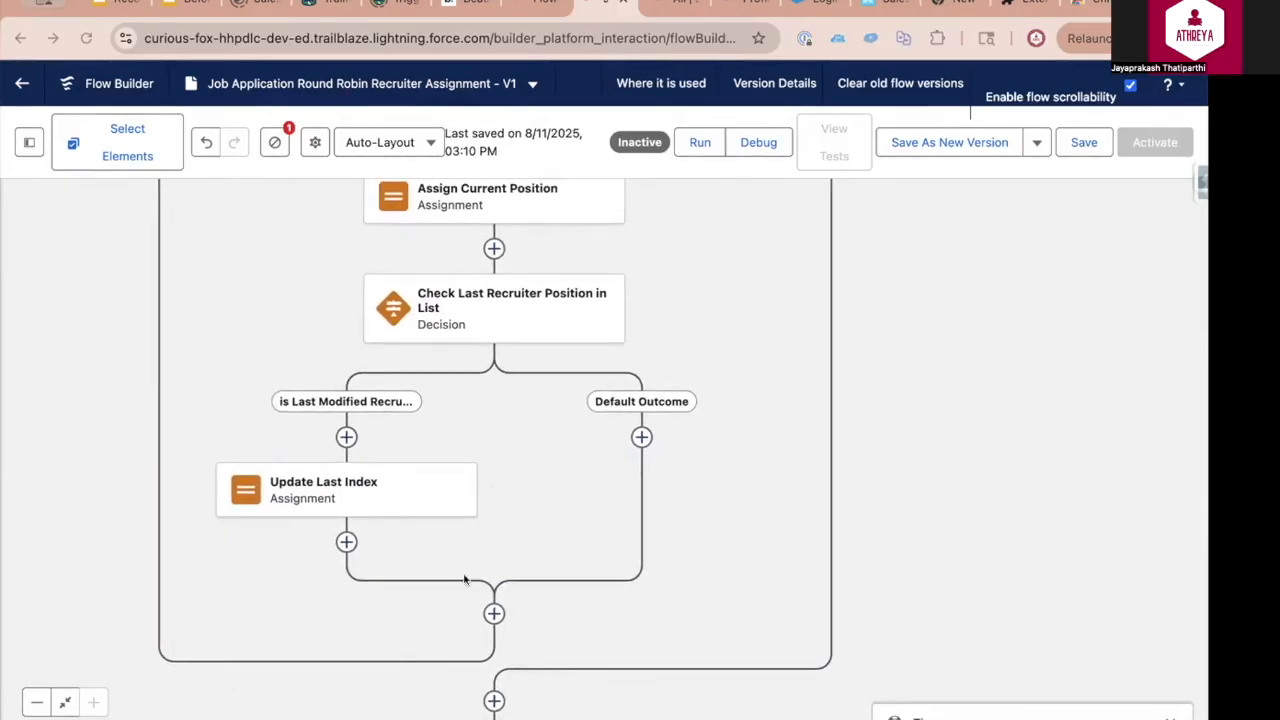
drag(959, 403, 947, 230)
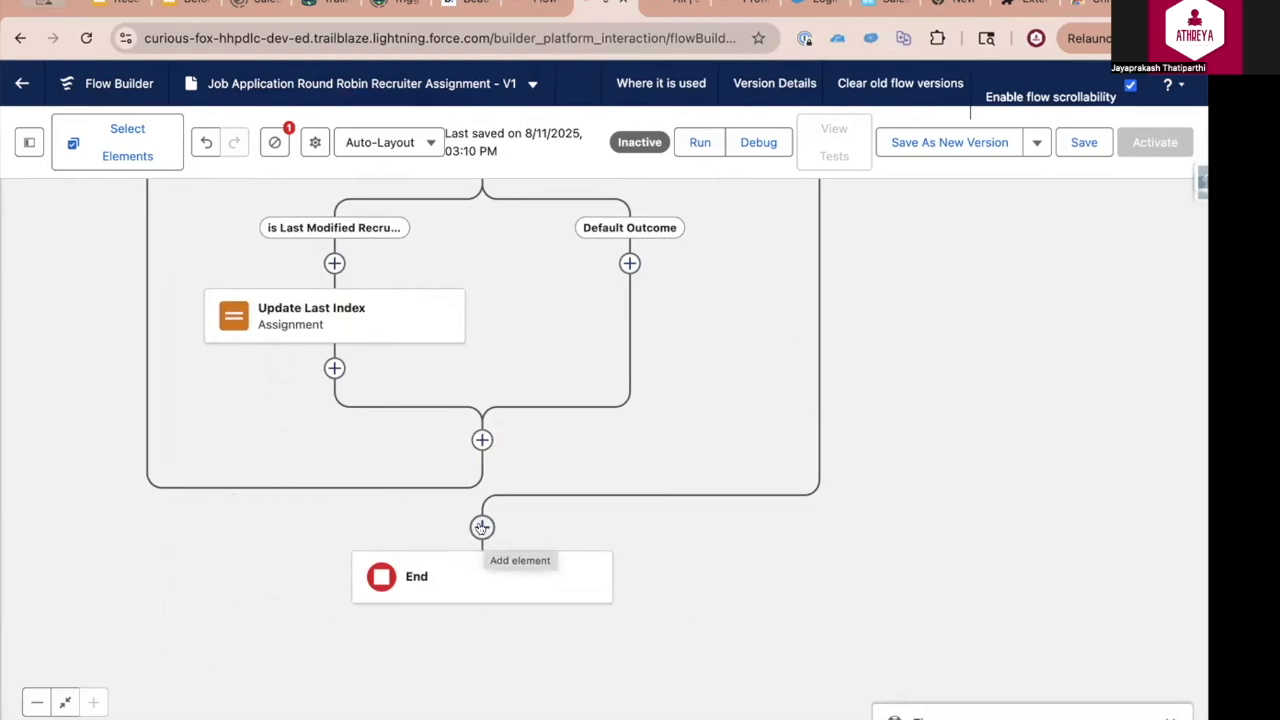
click(481, 528)
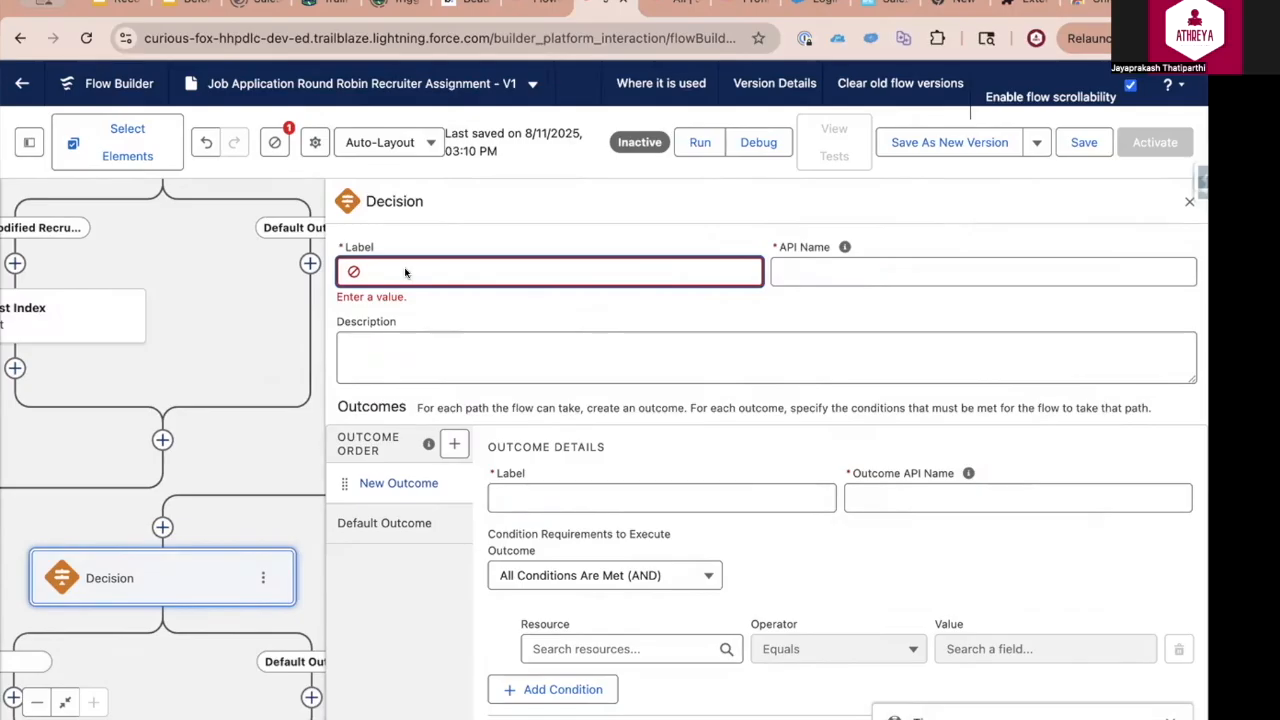
text(If Last Index is greater than 0)
click(569, 355)
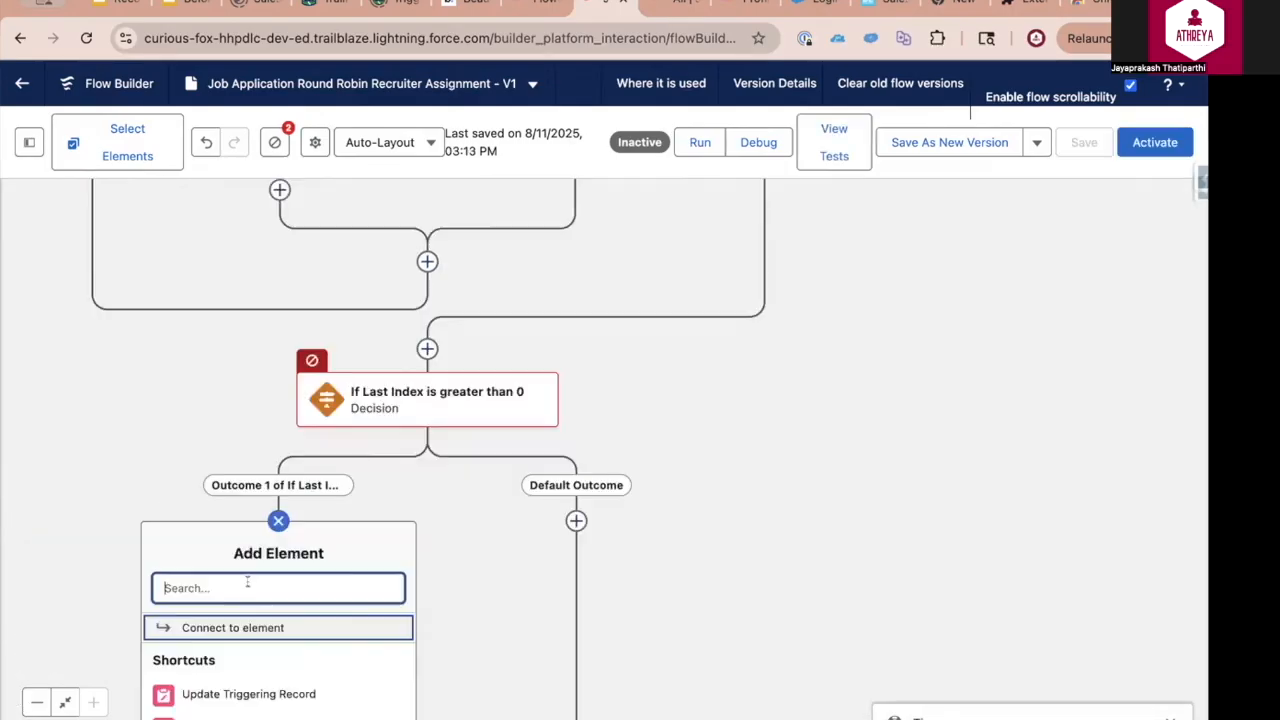
Add an Assignment labelled Assign Next Index on the first outcome path of the "If Last Index is greater than 0" decision
text(ass)
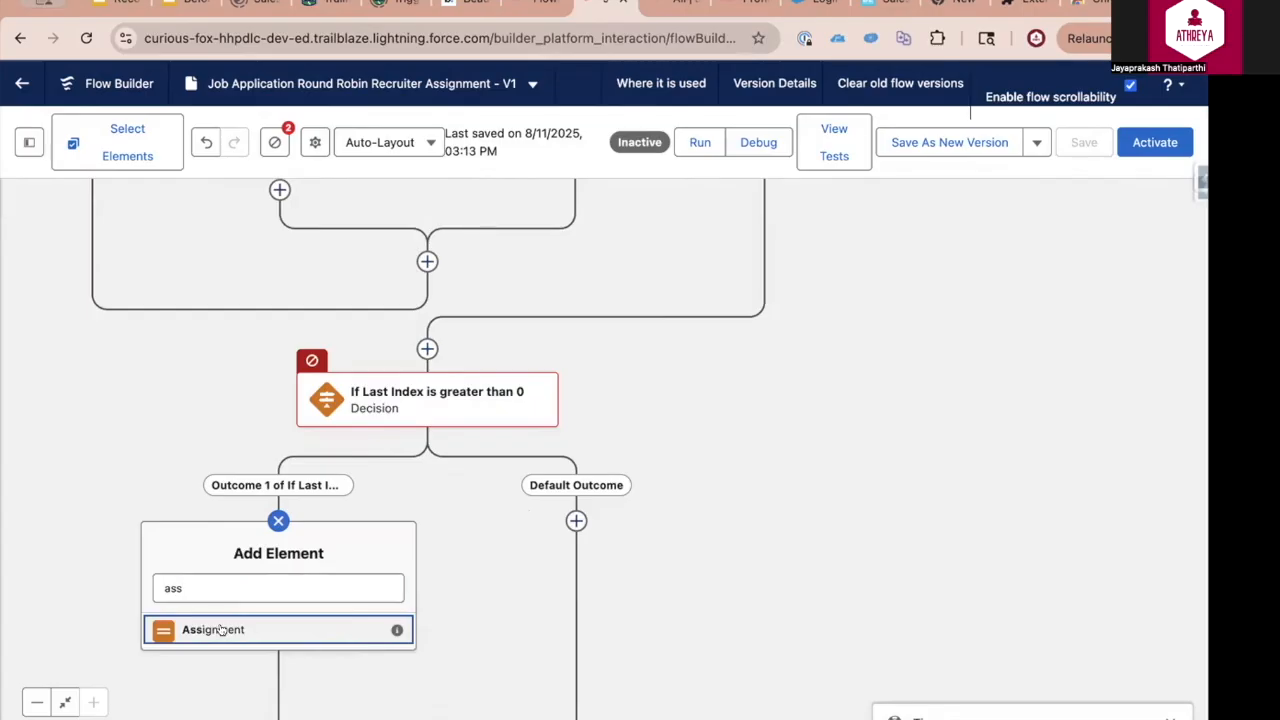
click(229, 626)
text(Assign Next Index)
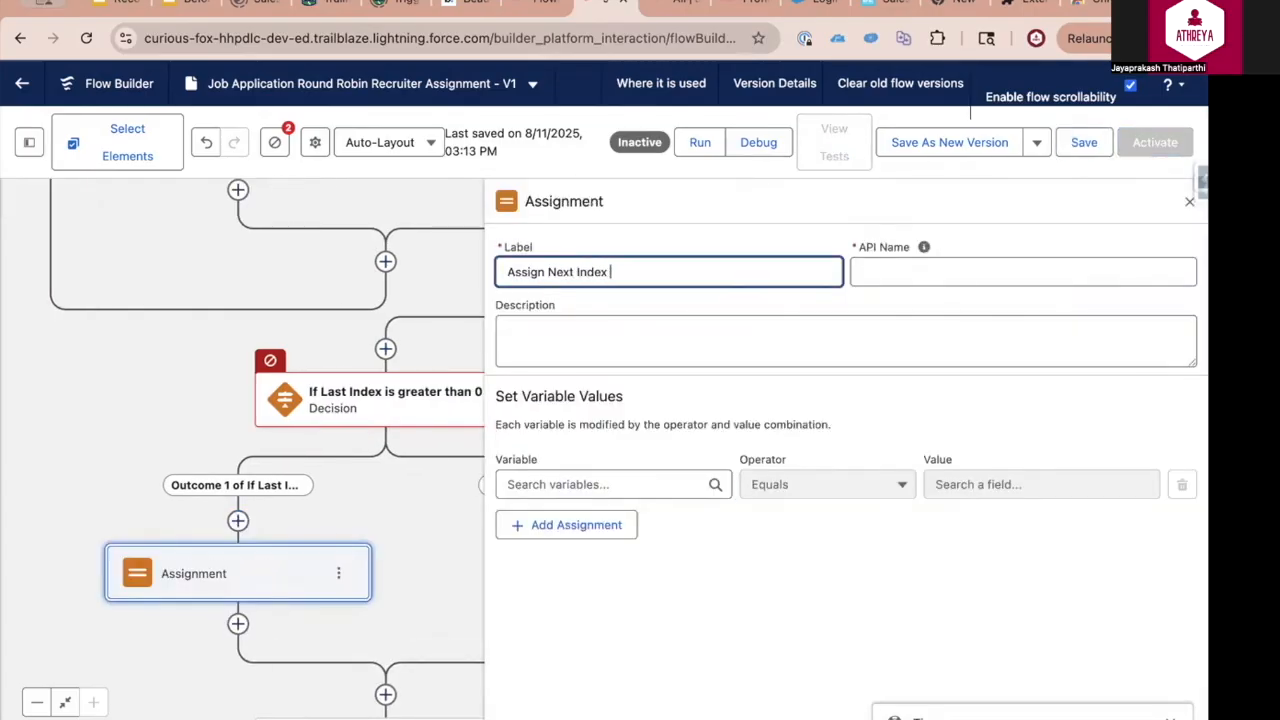
Create a Number variable named varNextIndex as the variable of the Assign Next Index assignment
click(600, 484)
scroll(598, 660, down, 2)
scroll(598, 670, down, 3)
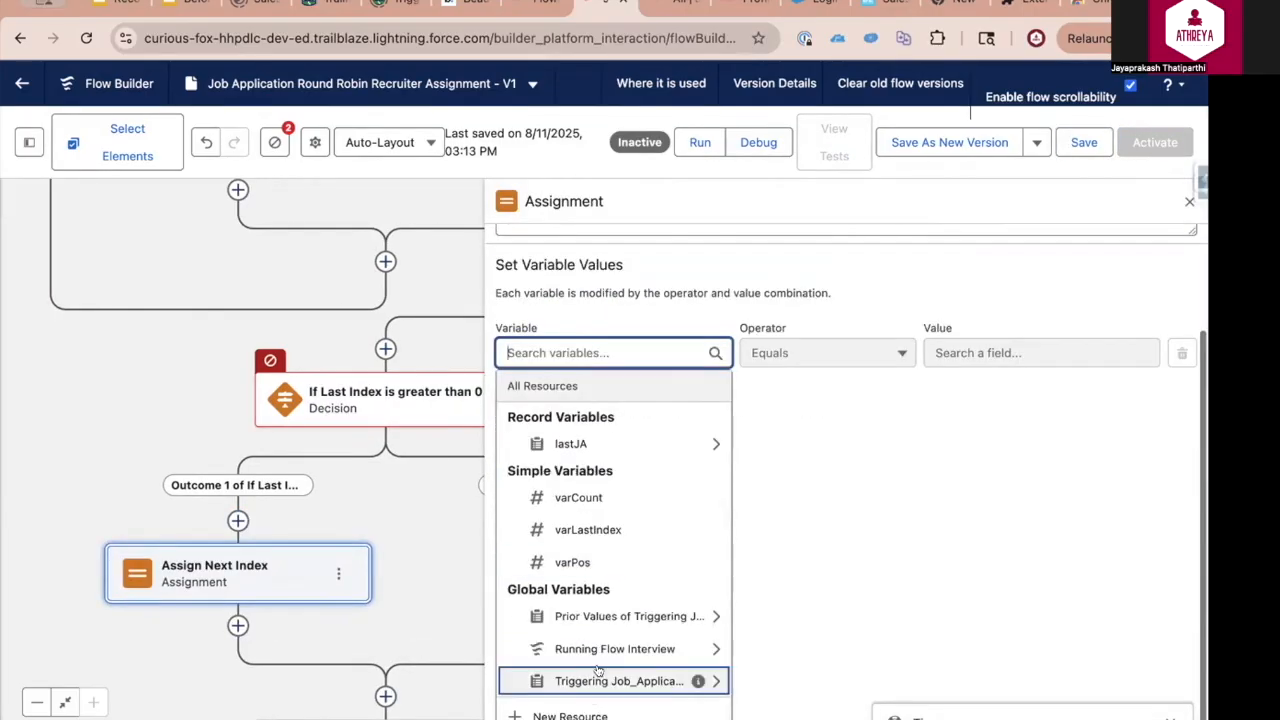
click(572, 715)
click(306, 362)
click(400, 359)
text(varNe)
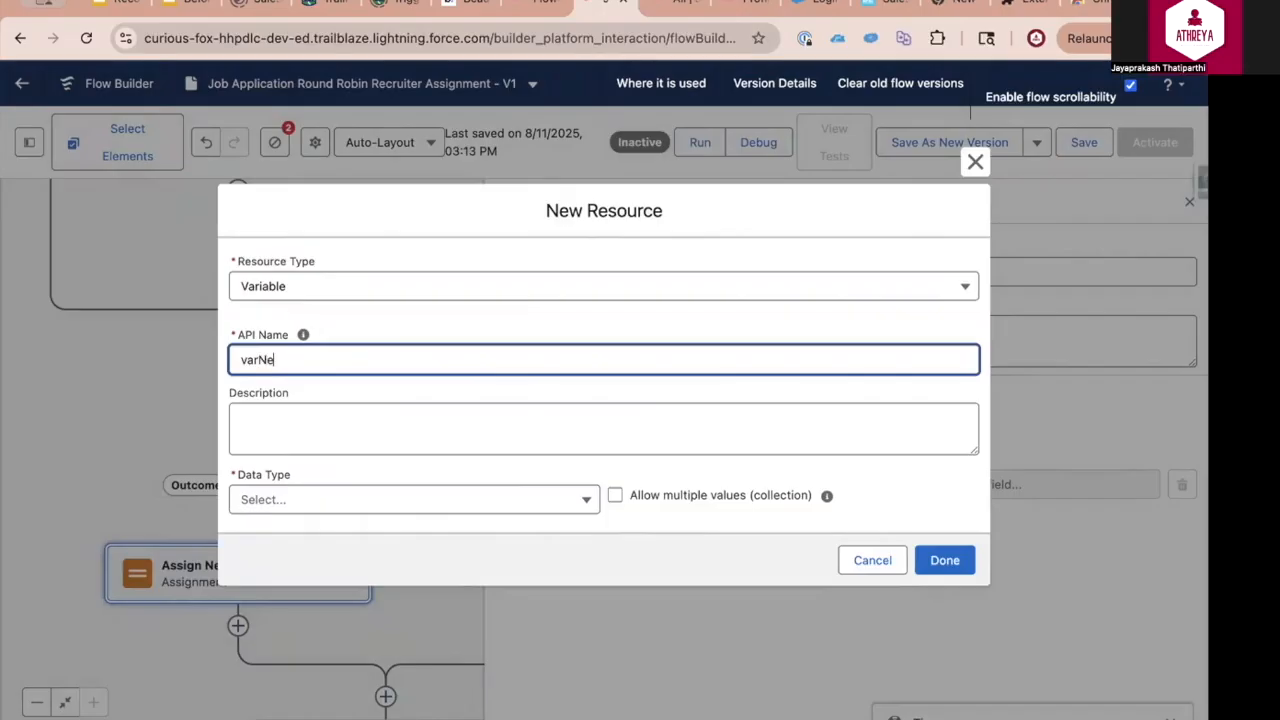
text(xtIndex)
click(437, 431)
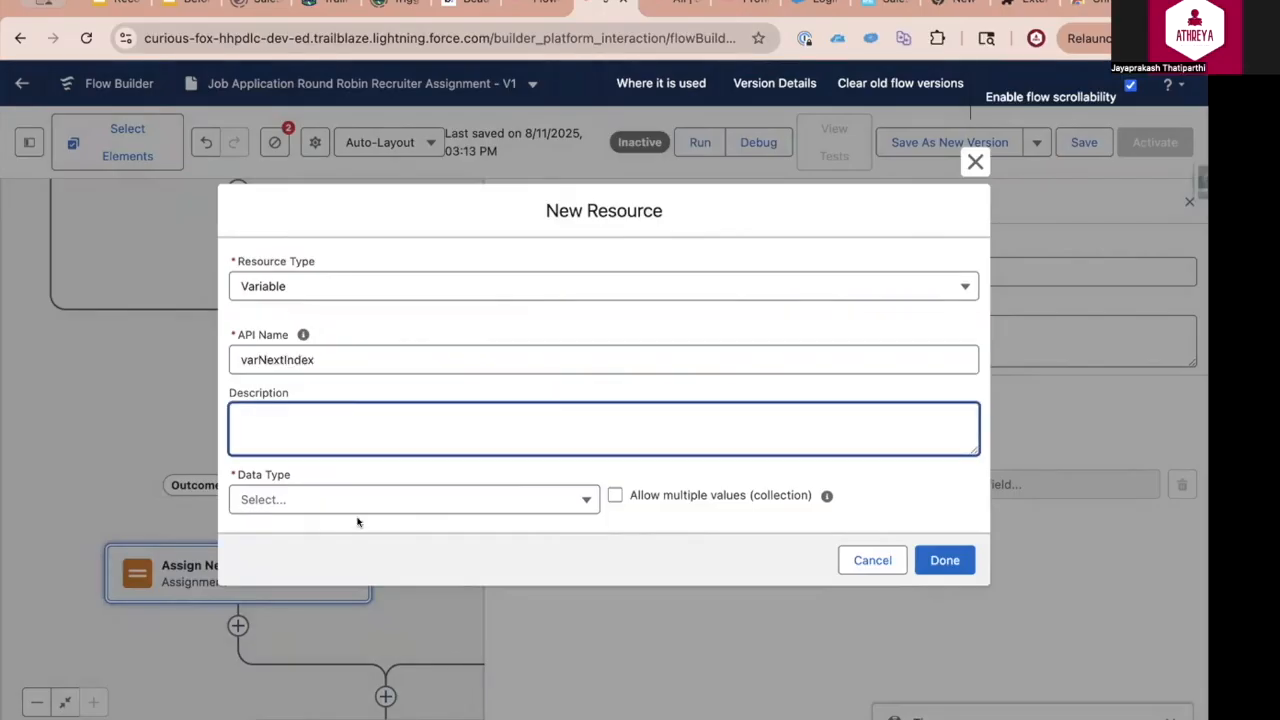
click(368, 498)
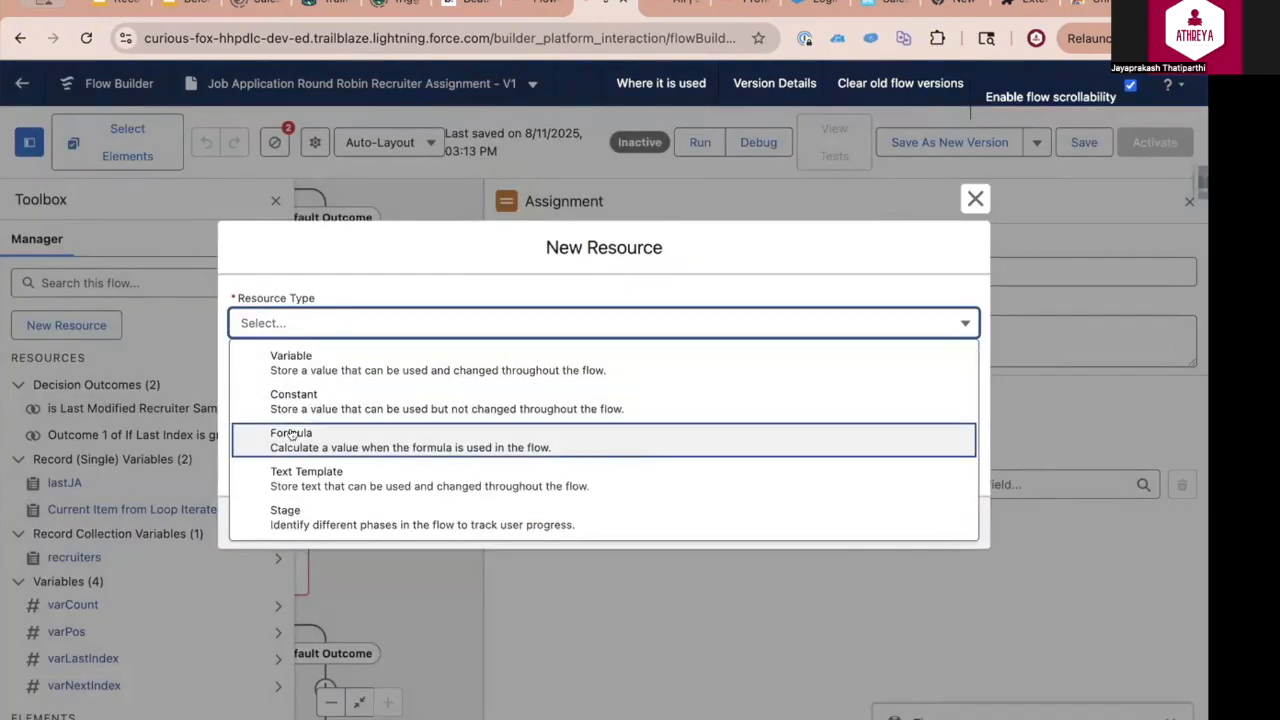
Start a new Formula resource named varNextIndexFormula with data type Number and 0 decimal places
click(295, 434)
click(335, 282)
text(varNextIndexF)
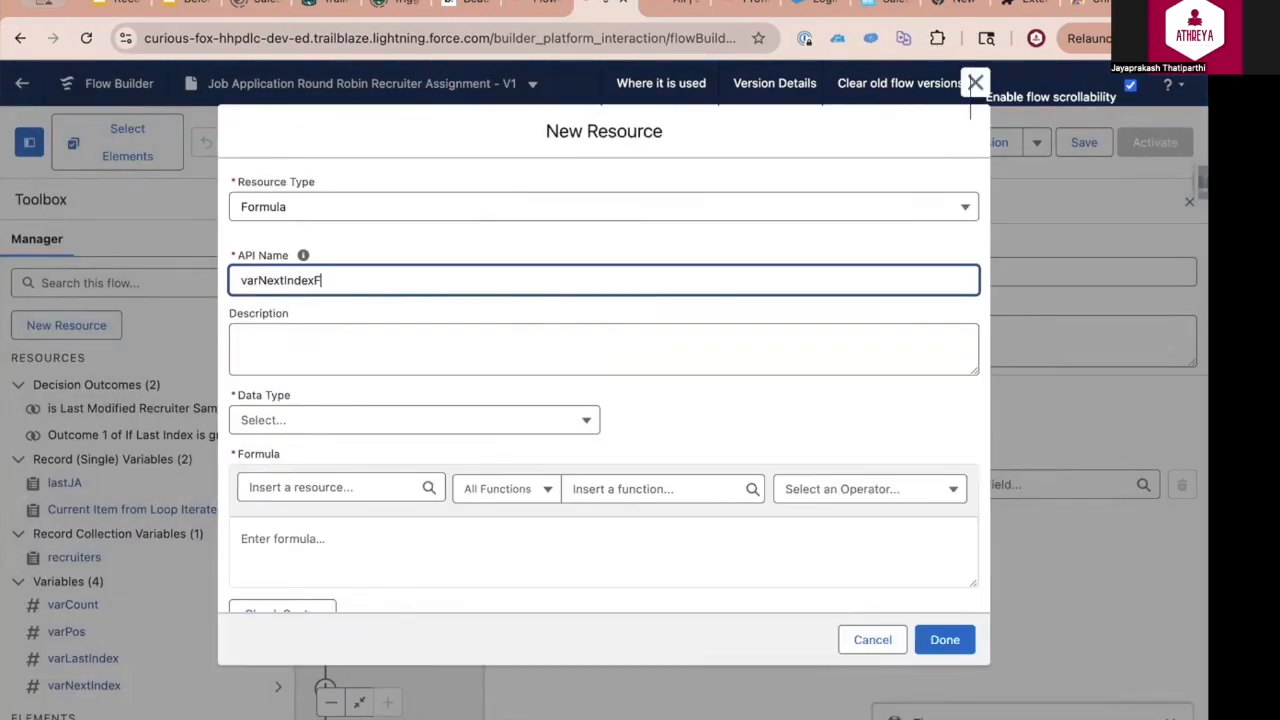
text(ormula)
click(300, 420)
click(286, 487)
text(0)
scroll(343, 563, down, 2)
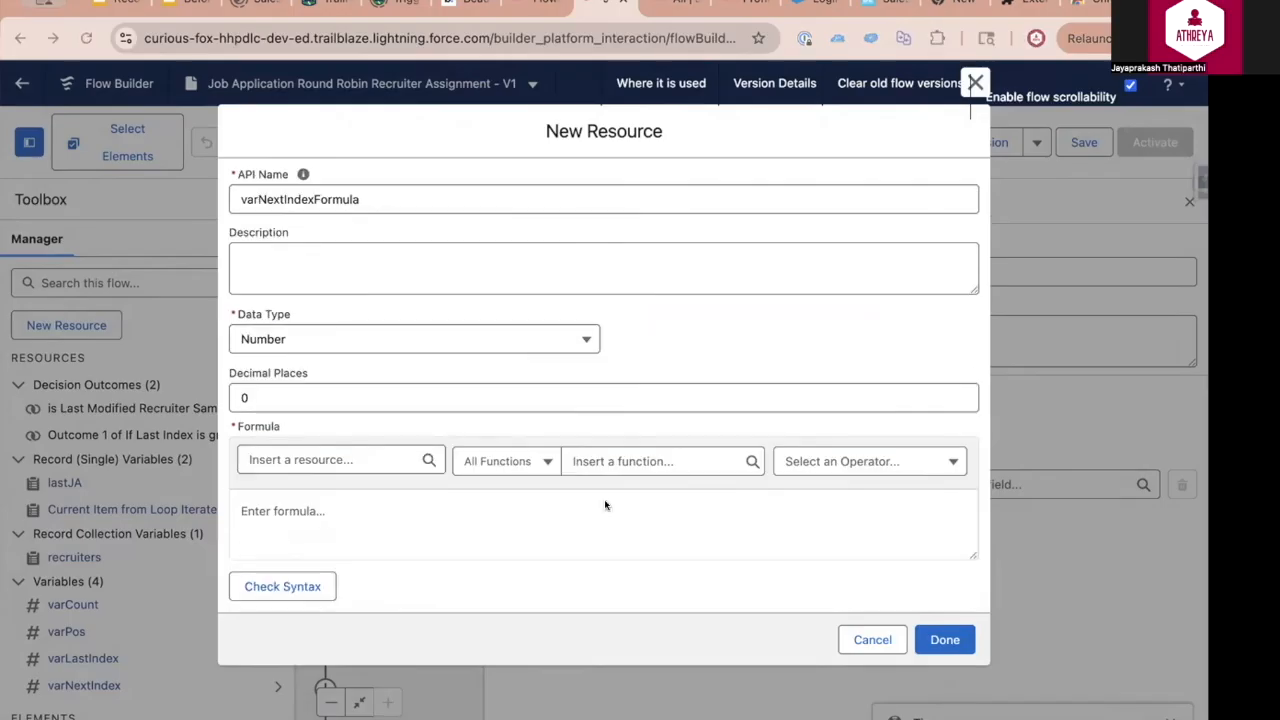
Define the formula as MOD({!varLastIndex},{!varCount})+1 and save the flow with varNextIndex set to Equals varNextIndexFormula
click(296, 510)
text(MOD()
click(300, 460)
text(var)
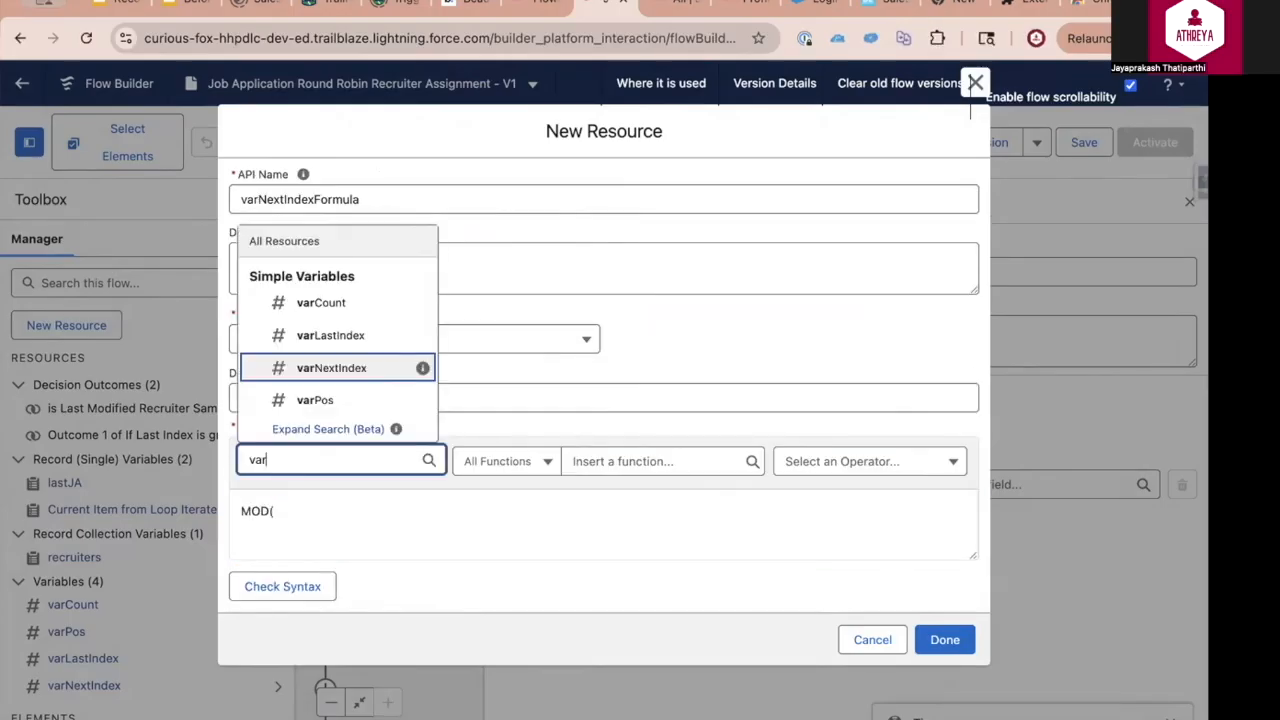
click(360, 334)
text(,)
click(300, 460)
text(var)
click(330, 300)
text())
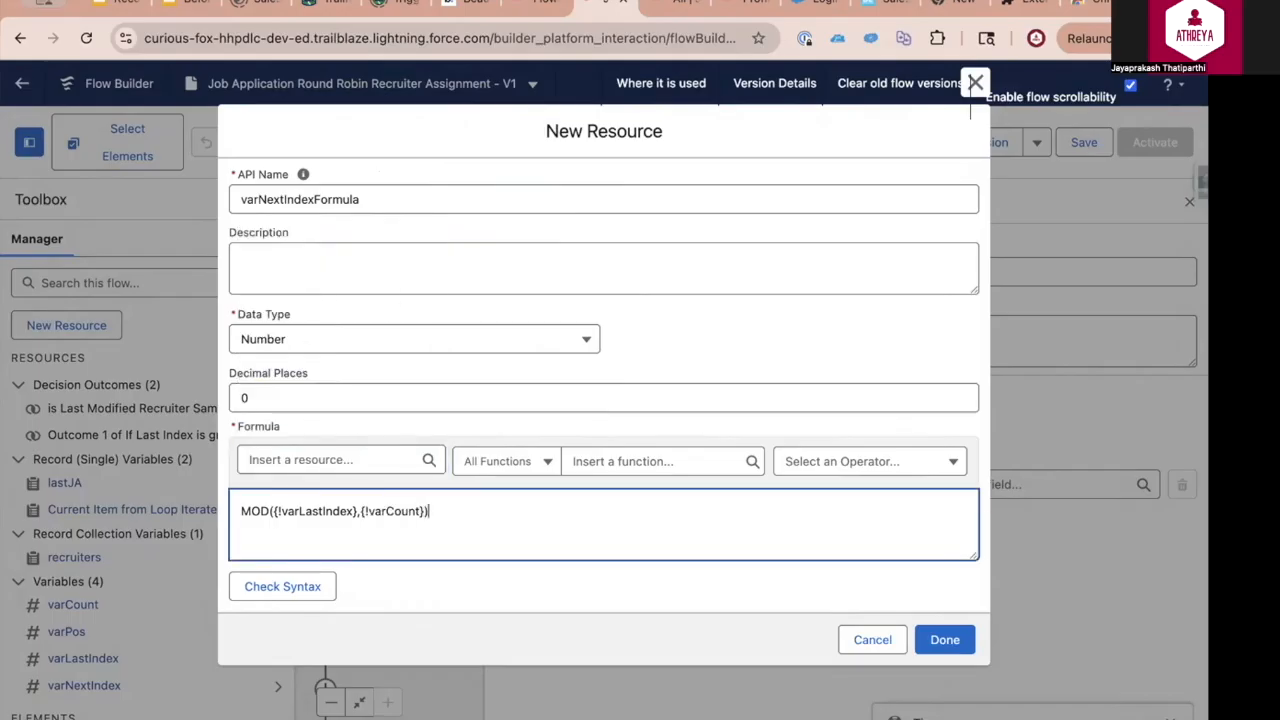
text(+1)
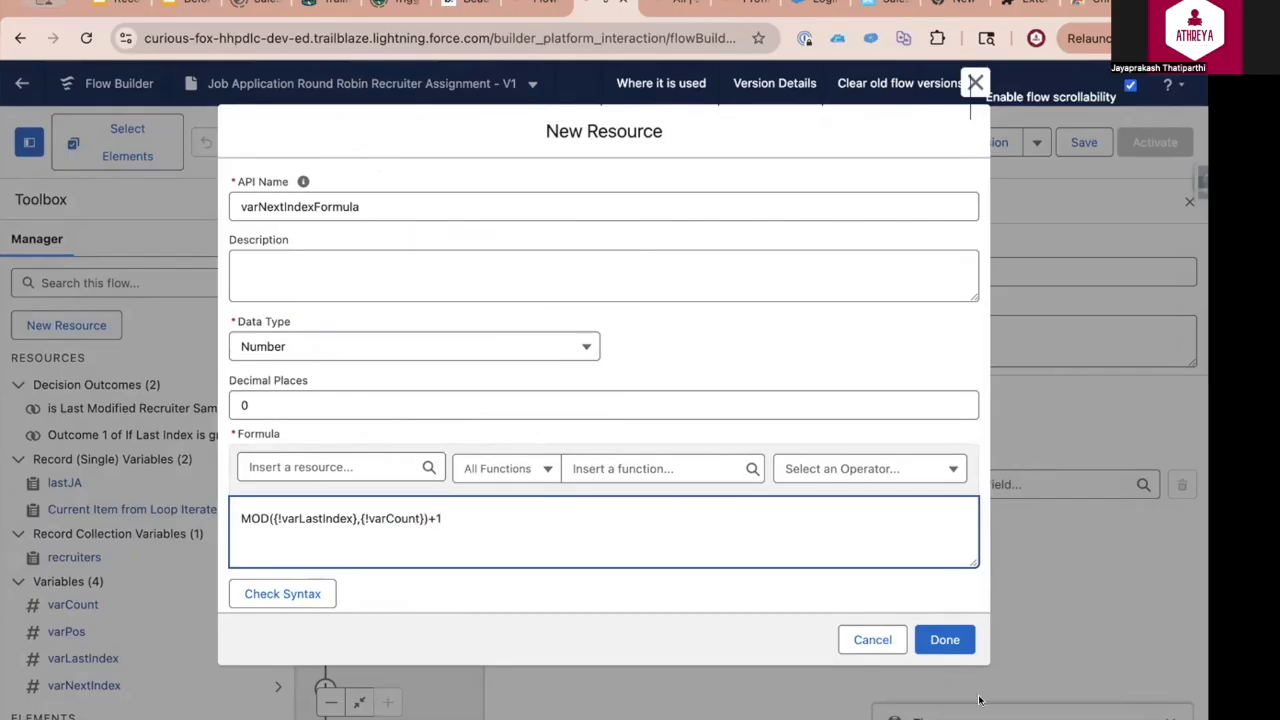
click(955, 640)
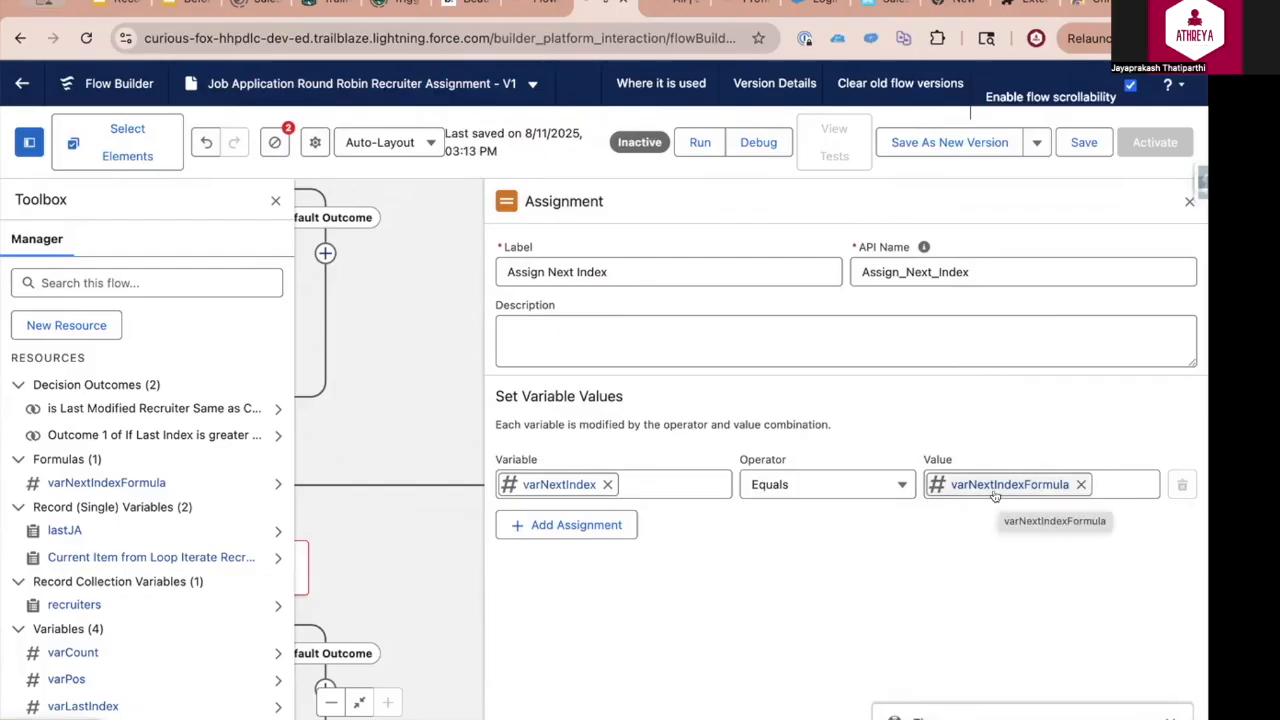
click(1084, 142)
Add an Assignment labelled Reset Position Variable after the "If Last Index is greater than 0" decision's paths merge
drag(800, 466, 955, 309)
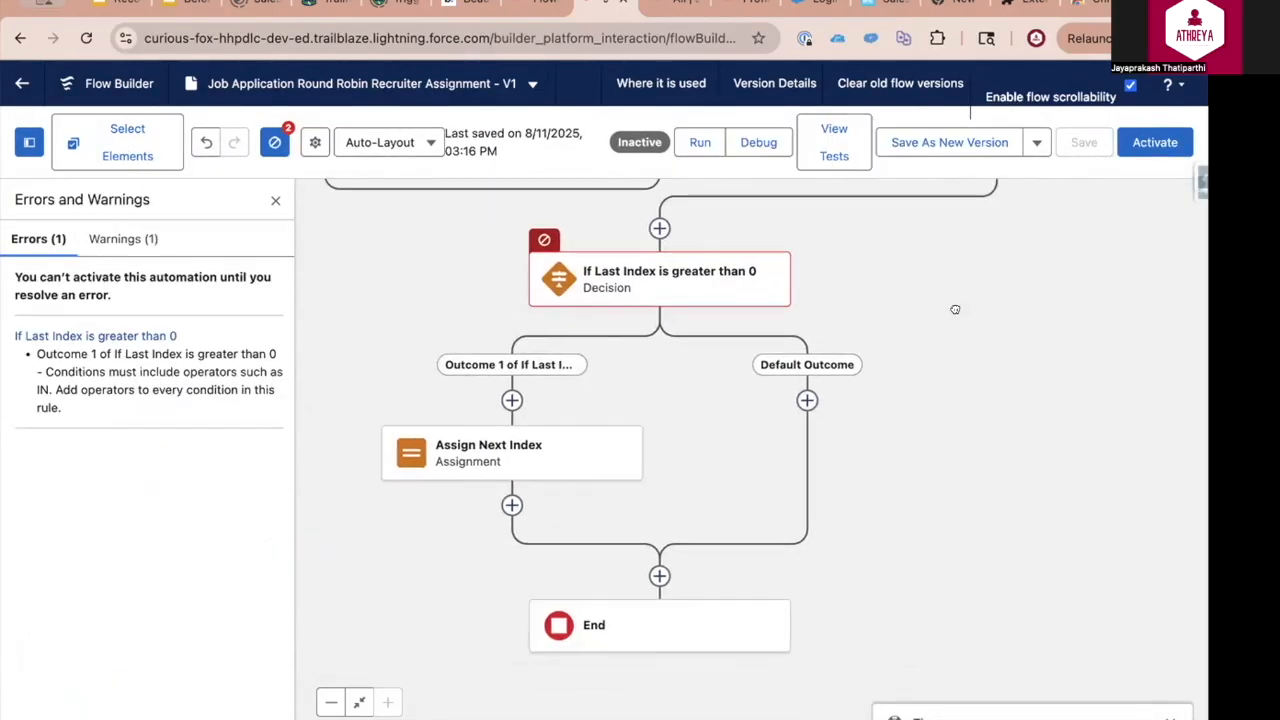
drag(893, 463, 903, 403)
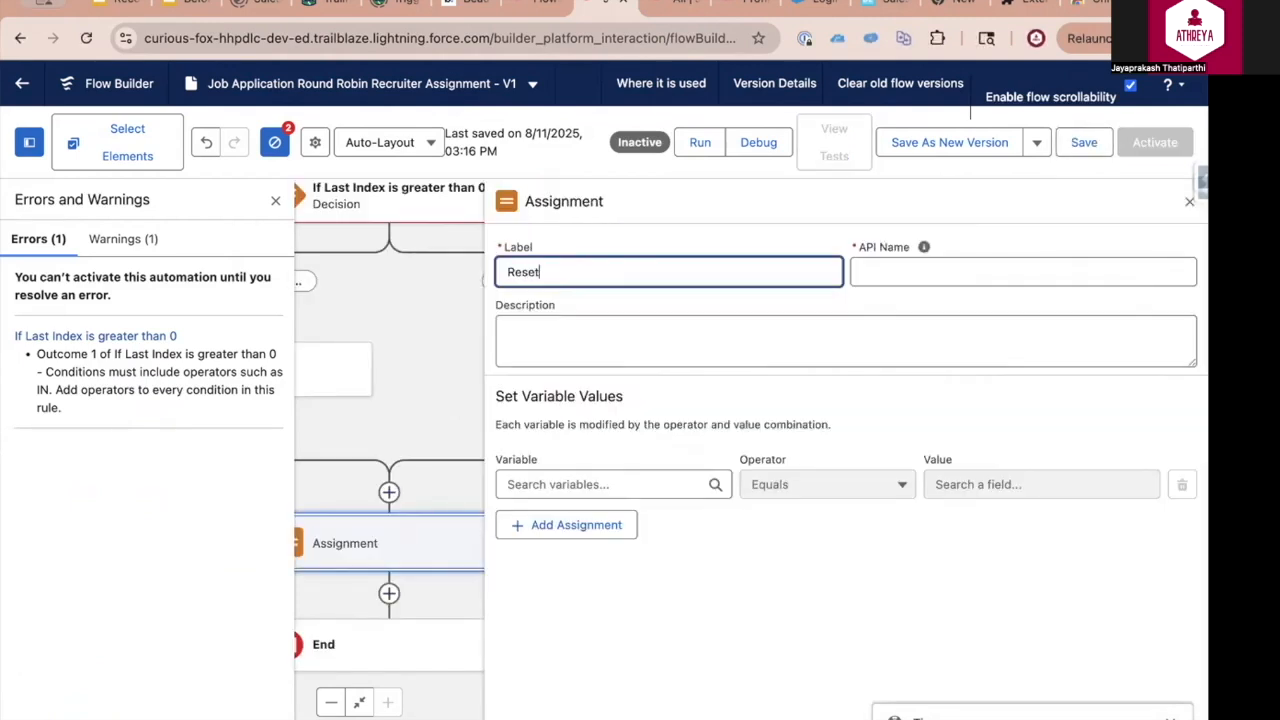
text(Var)
key(BackSpace)
key(BackSpace)
key(BackSpace)
text(Pos)
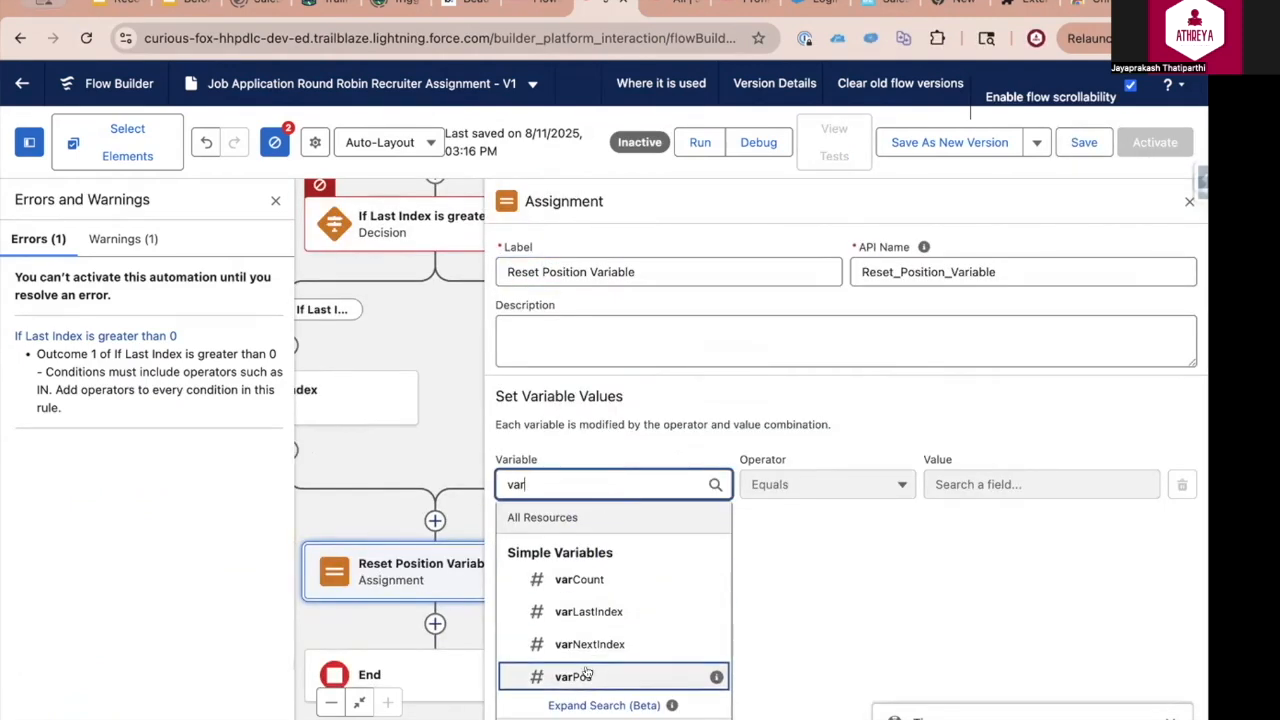
click(614, 674)
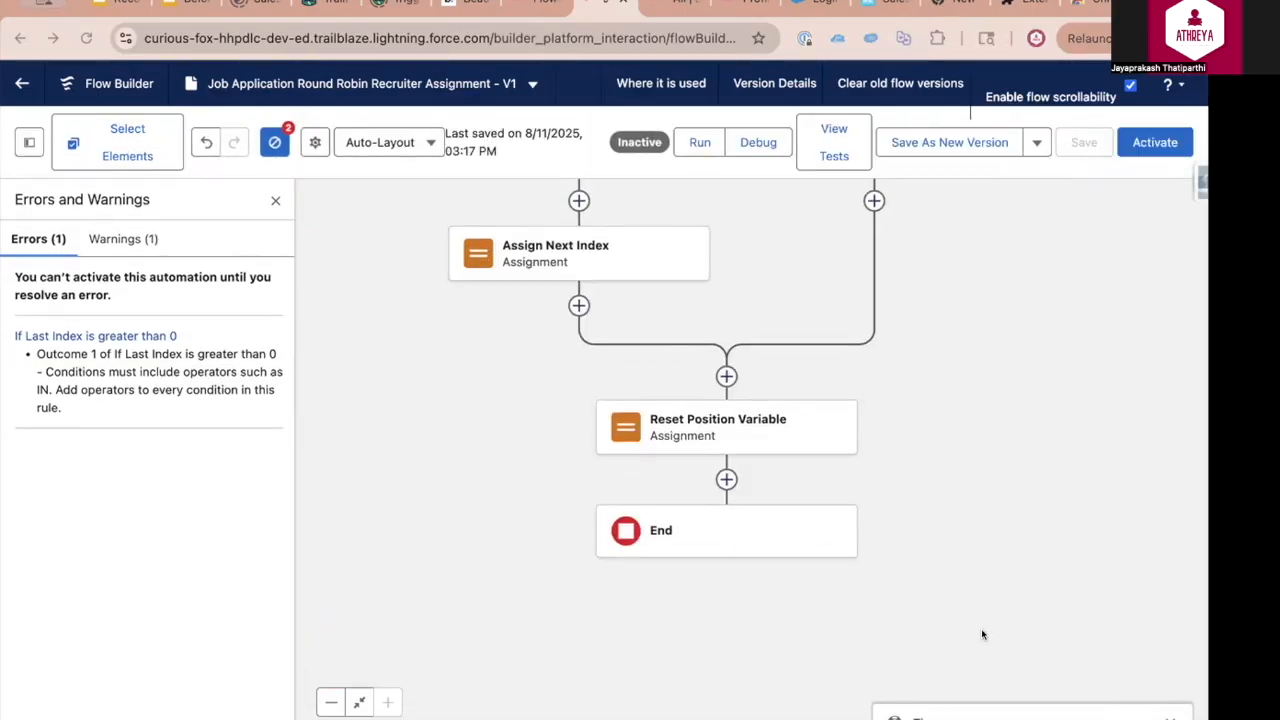
Add a Loop labelled Iterate Recruiters for Assignment after Reset Position Variable, iterating over the recruiters collection from first to last item
click(726, 480)
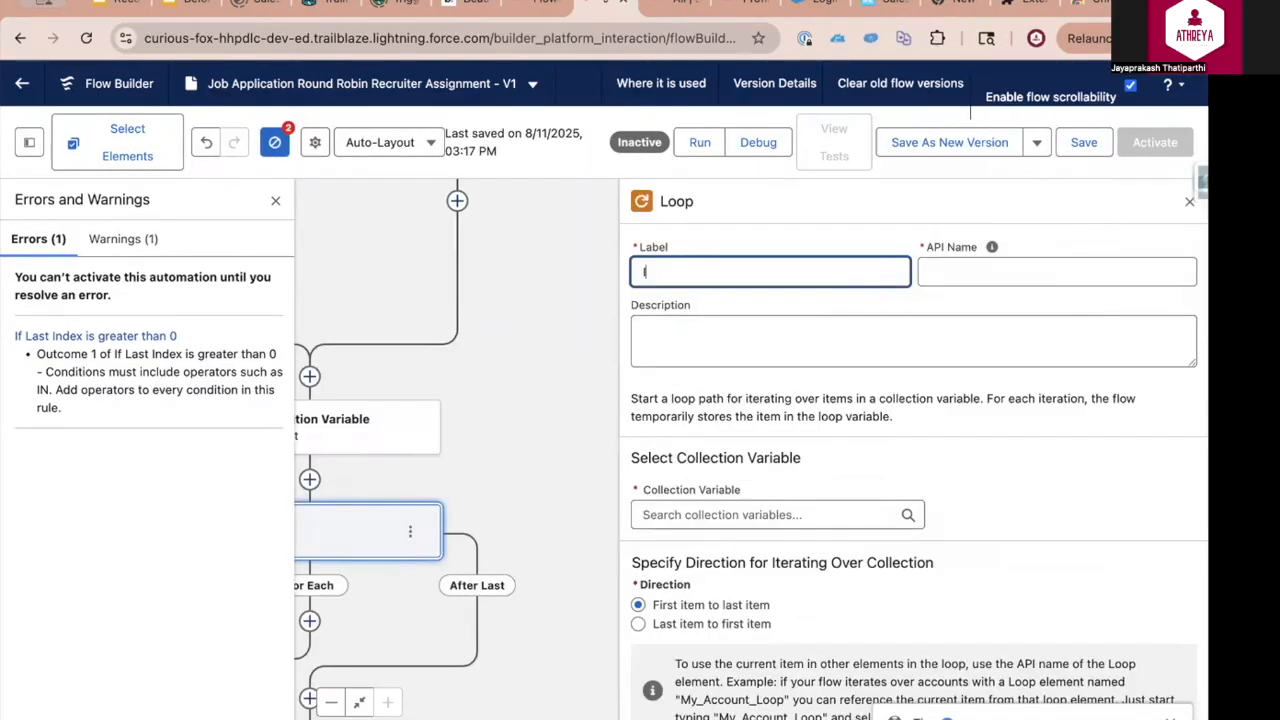
text(Iterate Recruiters for Assignment)
click(760, 514)
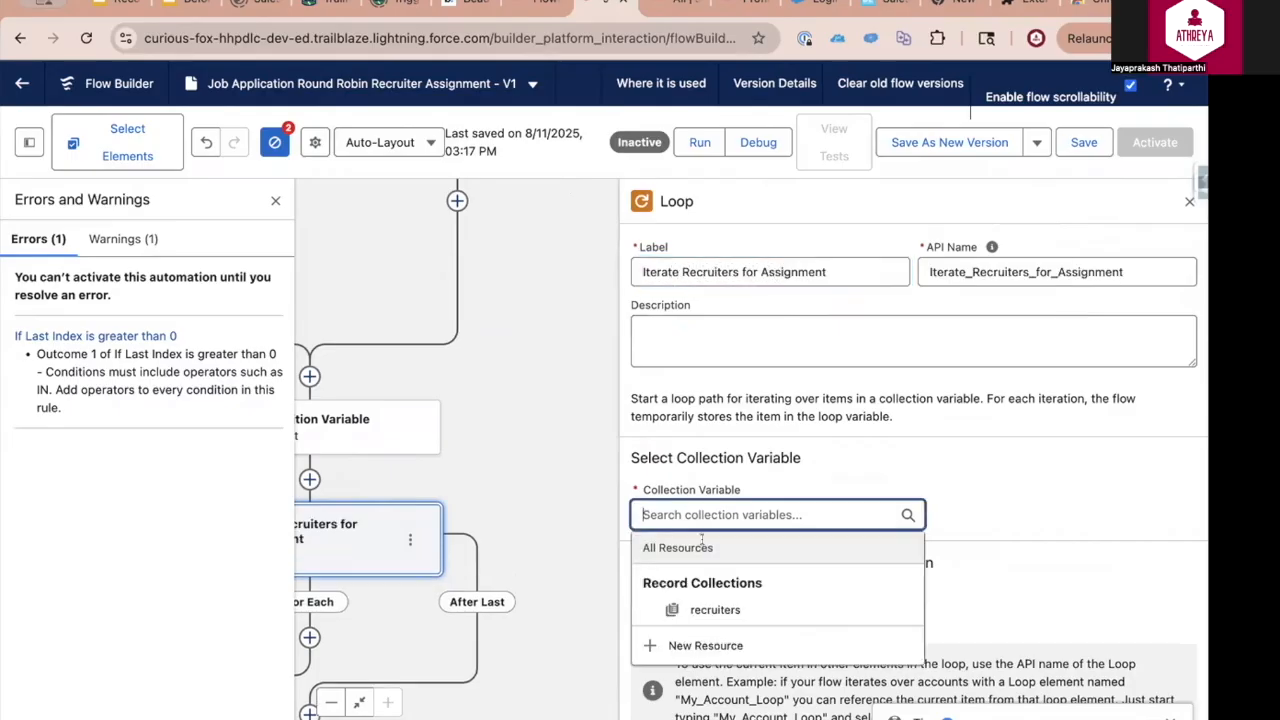
click(705, 608)
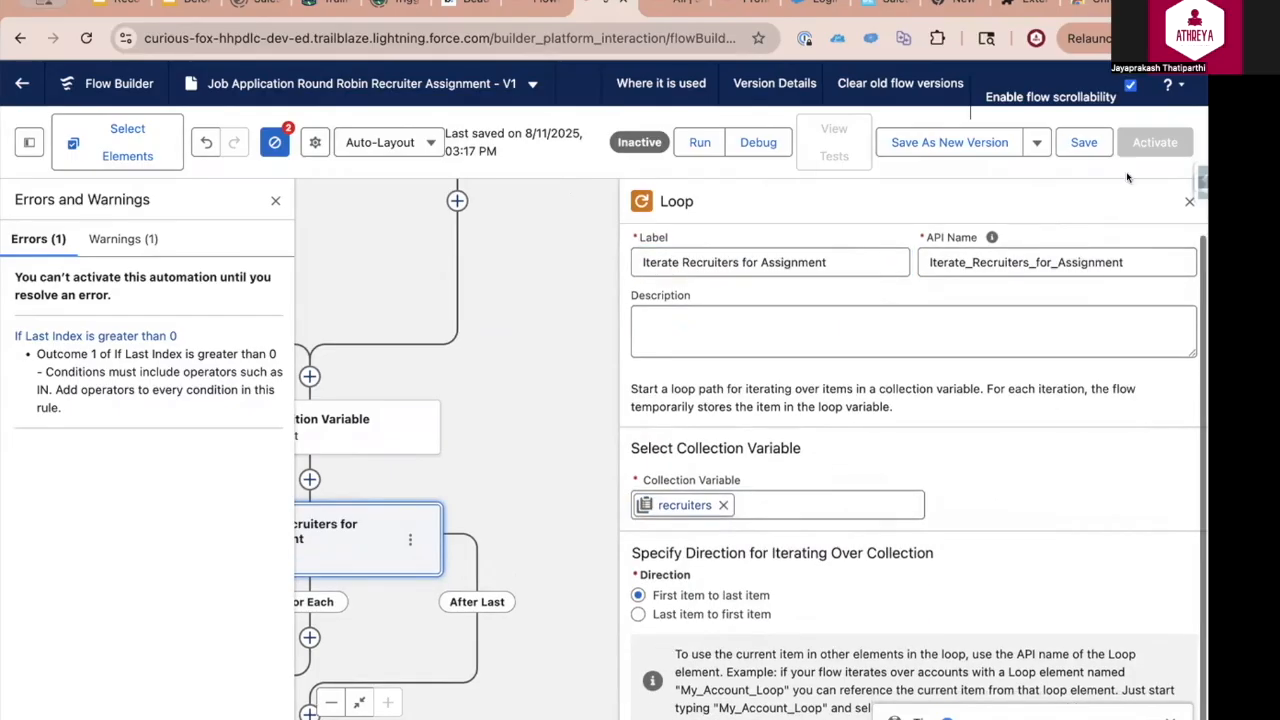
click(1189, 201)
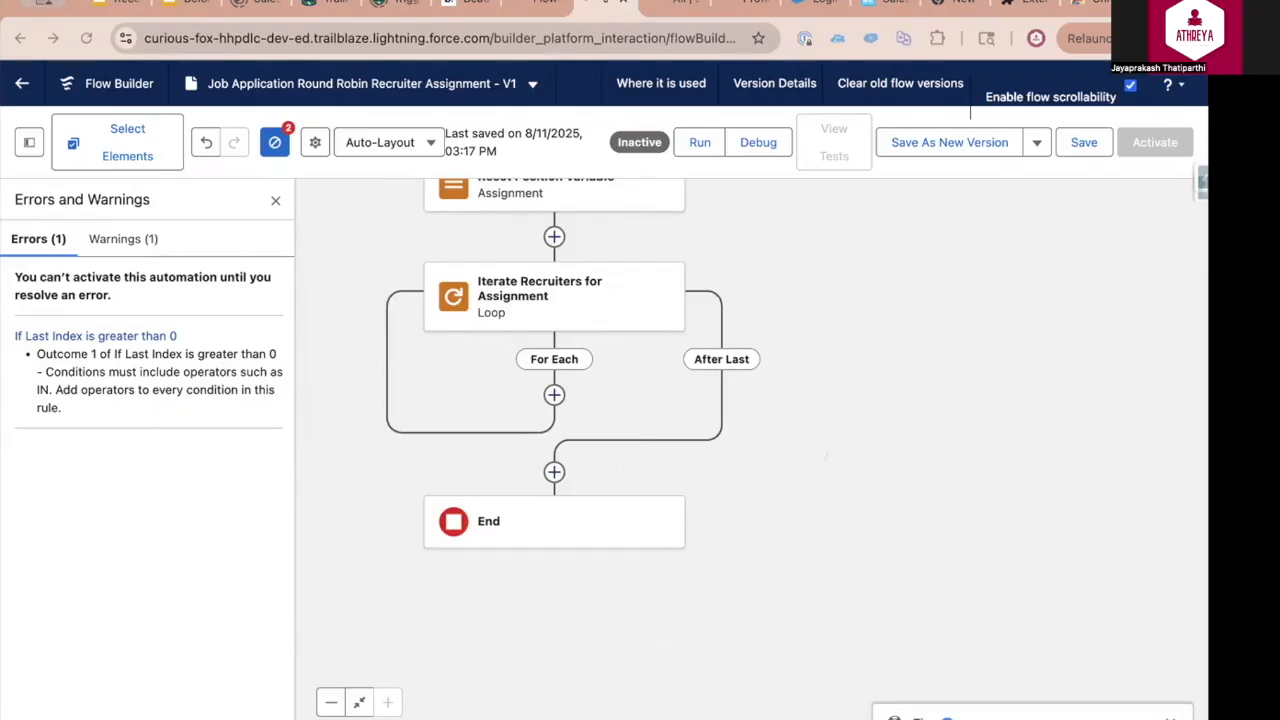
Add an Assignment labelled Assign Position2 on the For Each path of Iterate Recruiters for Assignment, using varPos with the Add operator
click(554, 395)
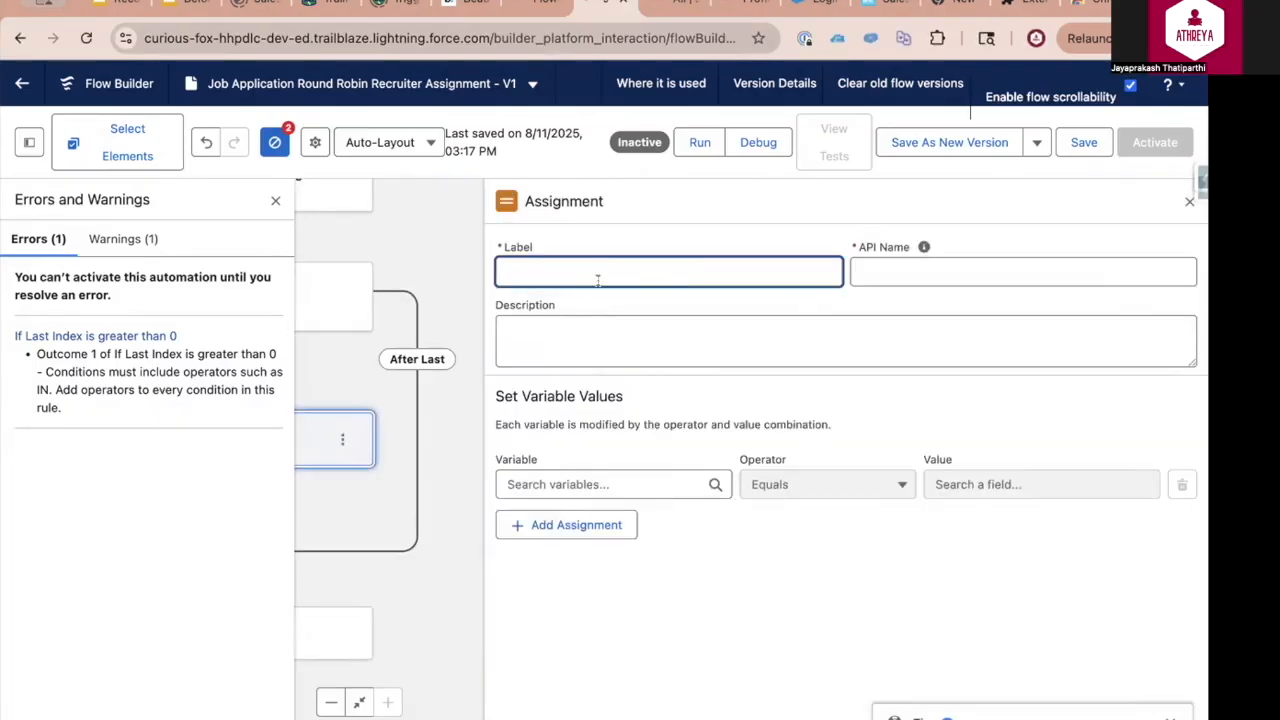
text(Assign Position2)
click(605, 484)
text(var)
click(590, 677)
click(820, 484)
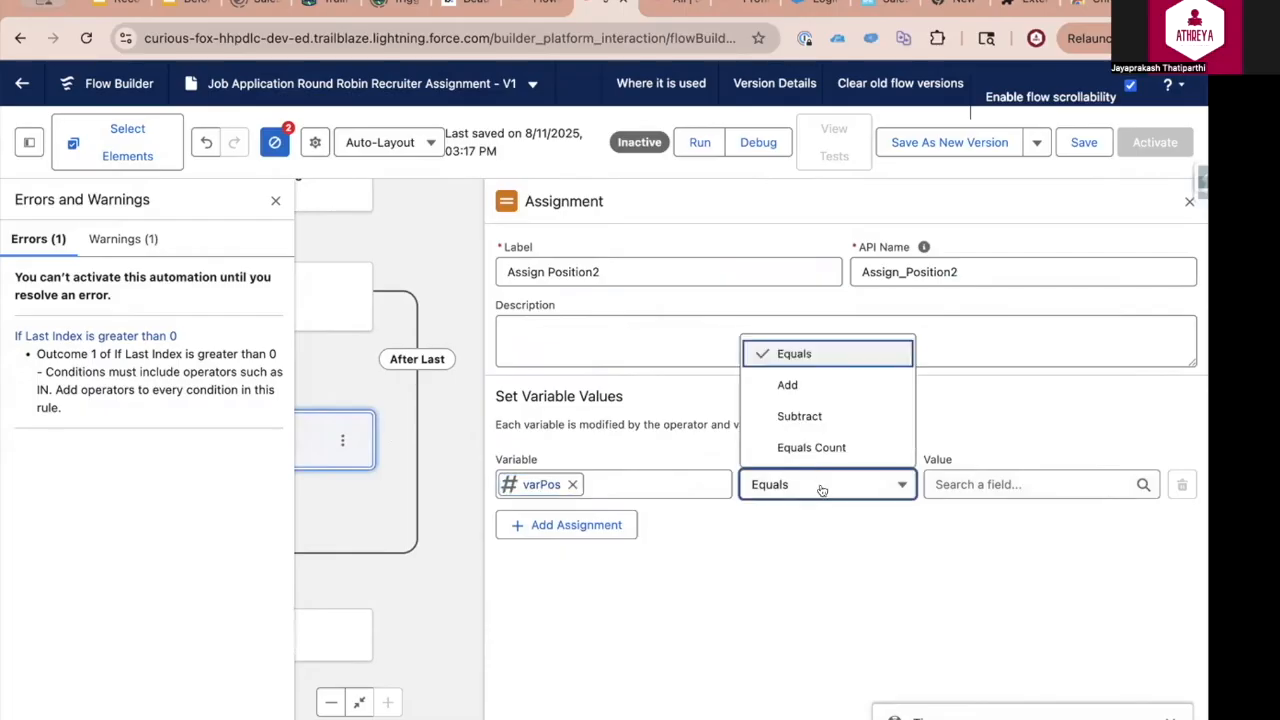
click(820, 380)
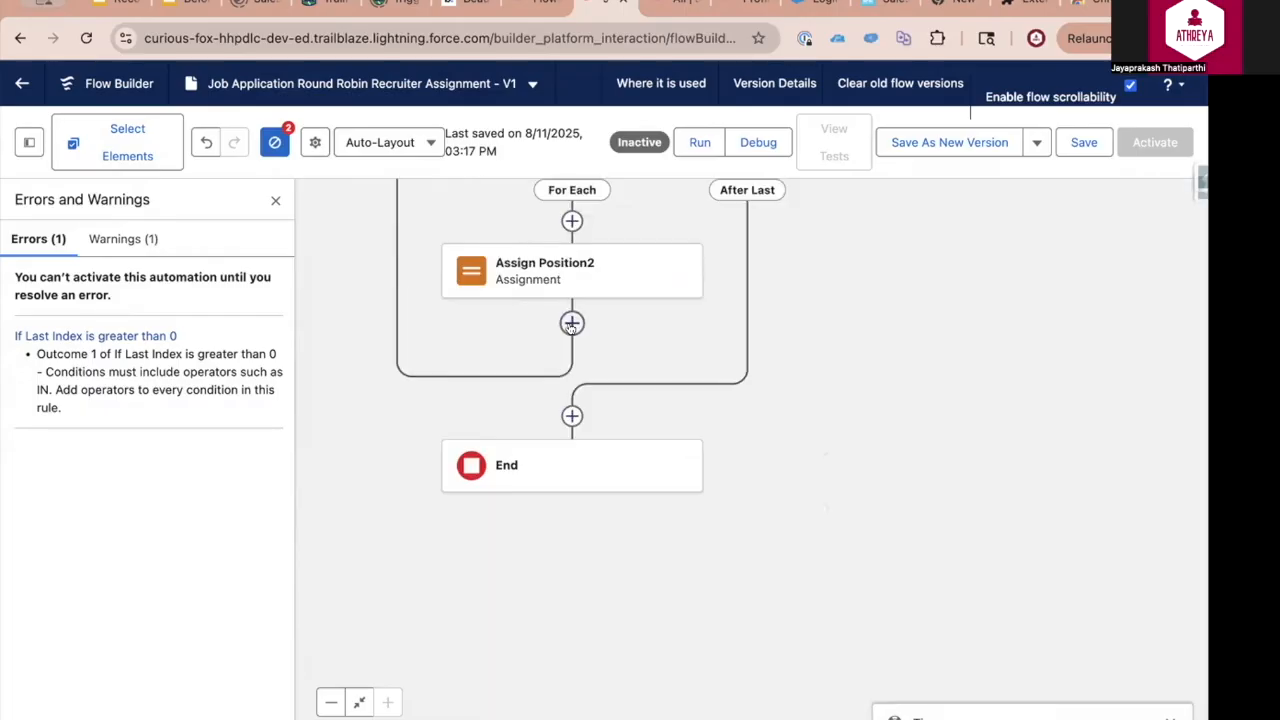
Add a Decision labelled Calculate Position Check after Assign Position2, with an outcome labelled is Var Pos Same as Var Next Index
click(572, 322)
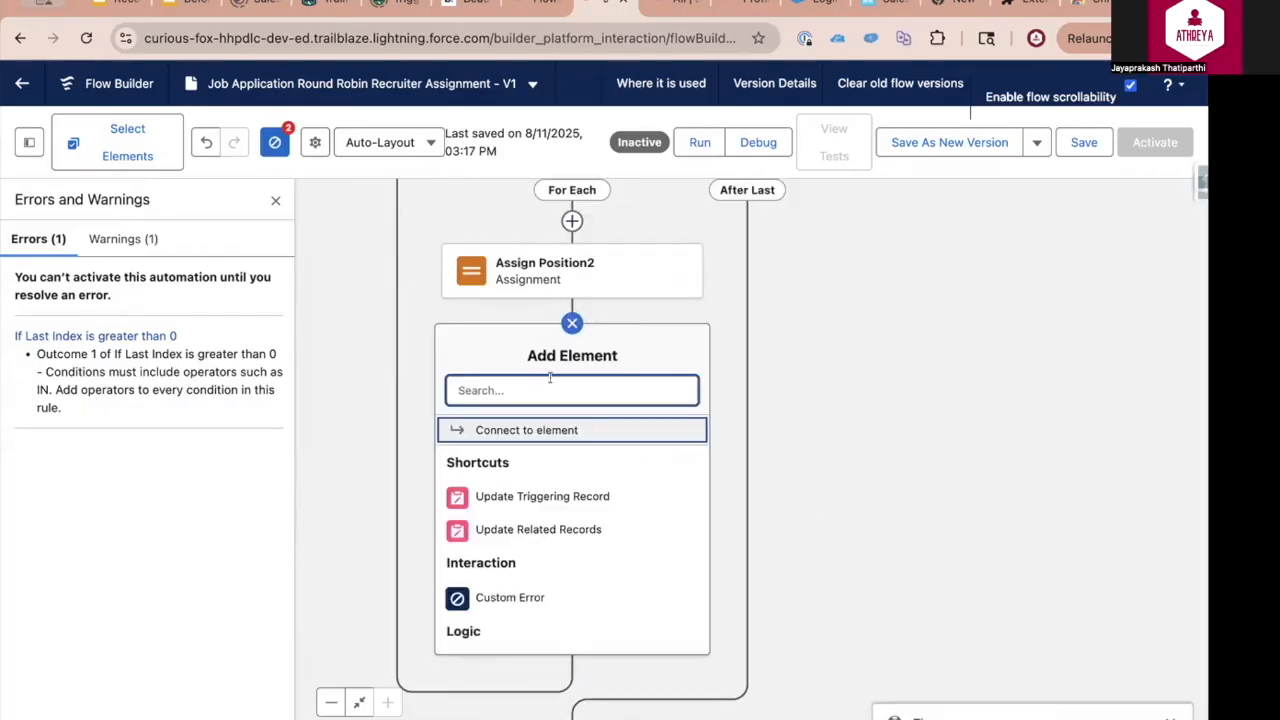
text(de)
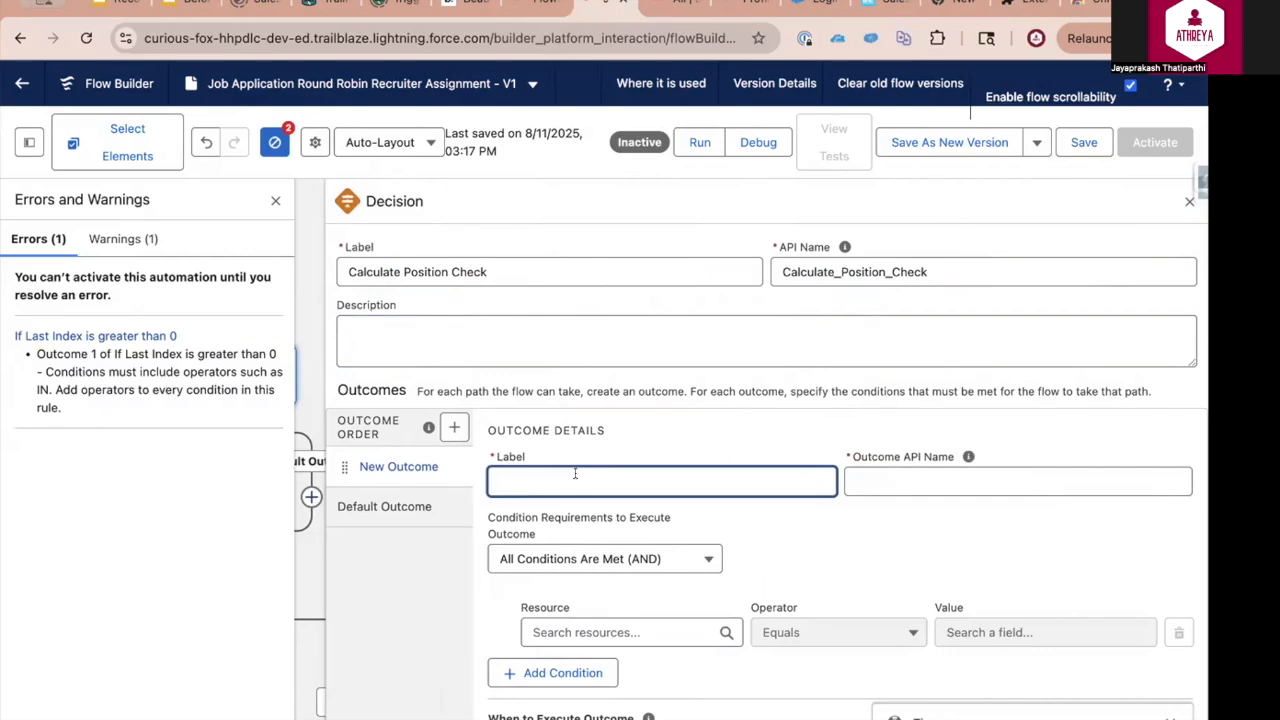
text(is Var Pos Same as Var Next Index)
click(874, 548)
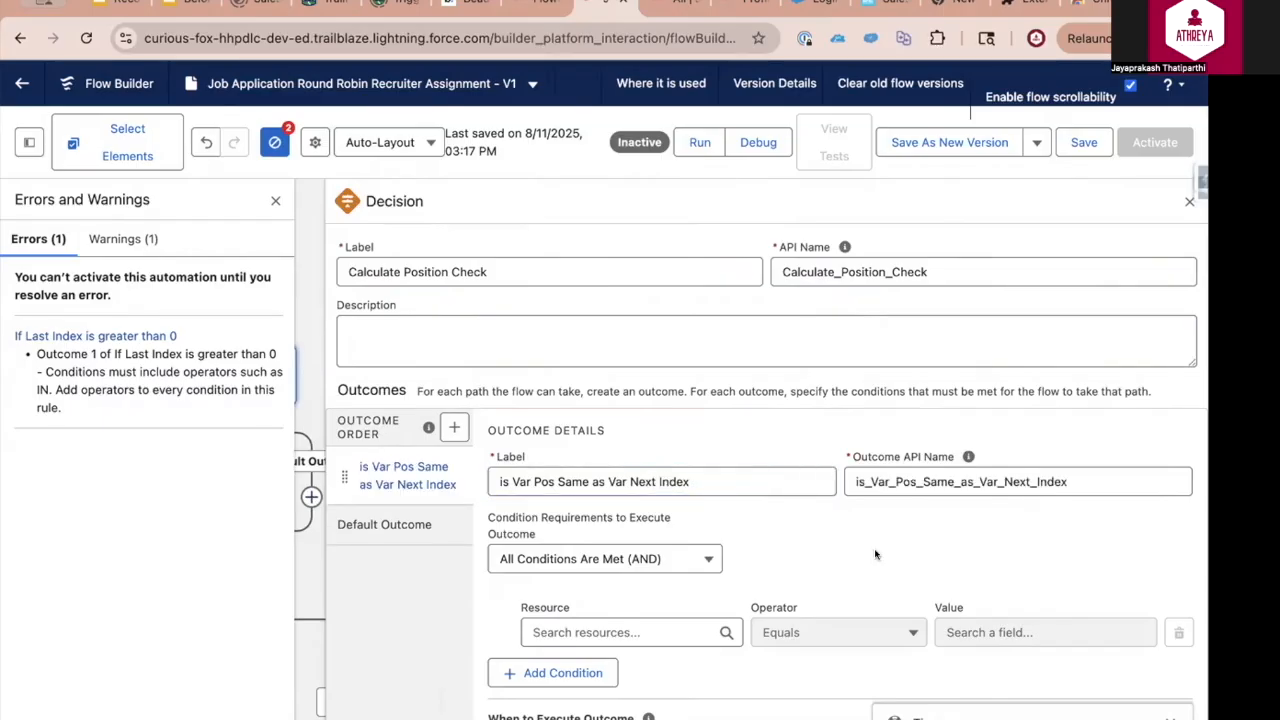
Set the outcome's condition to varPos Equals varNextIndex
click(652, 632)
text(var)
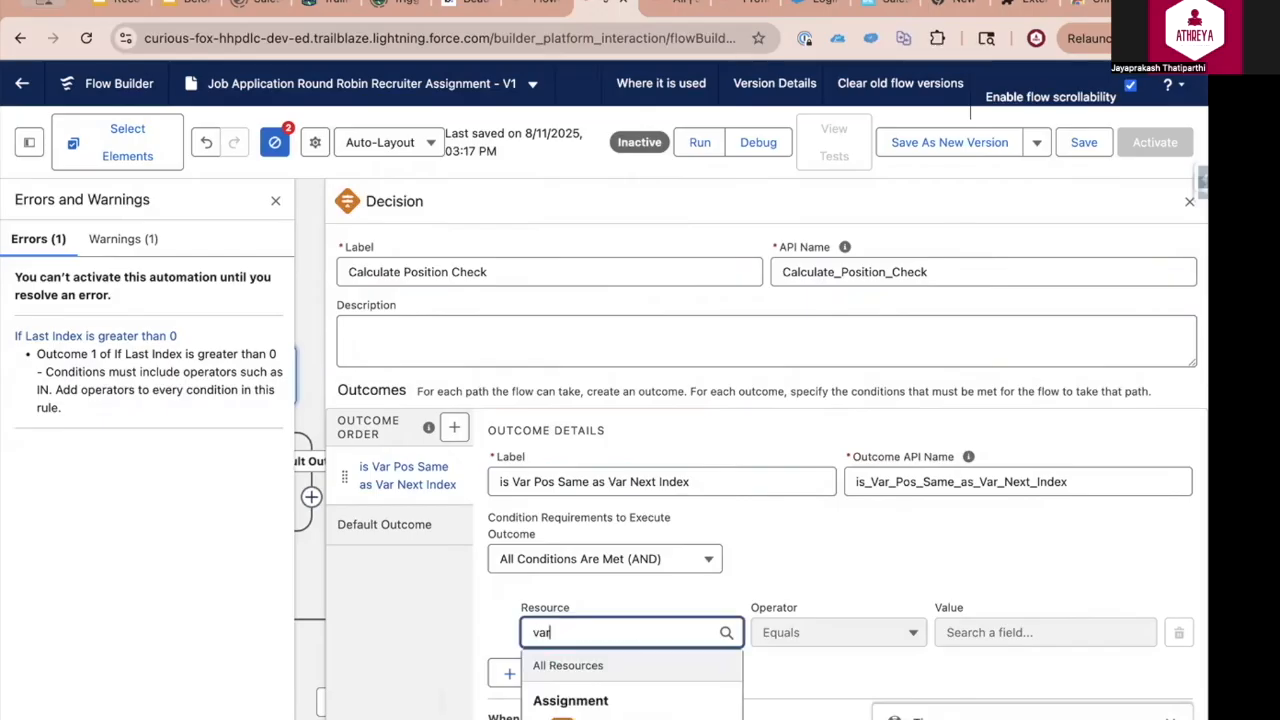
click(991, 633)
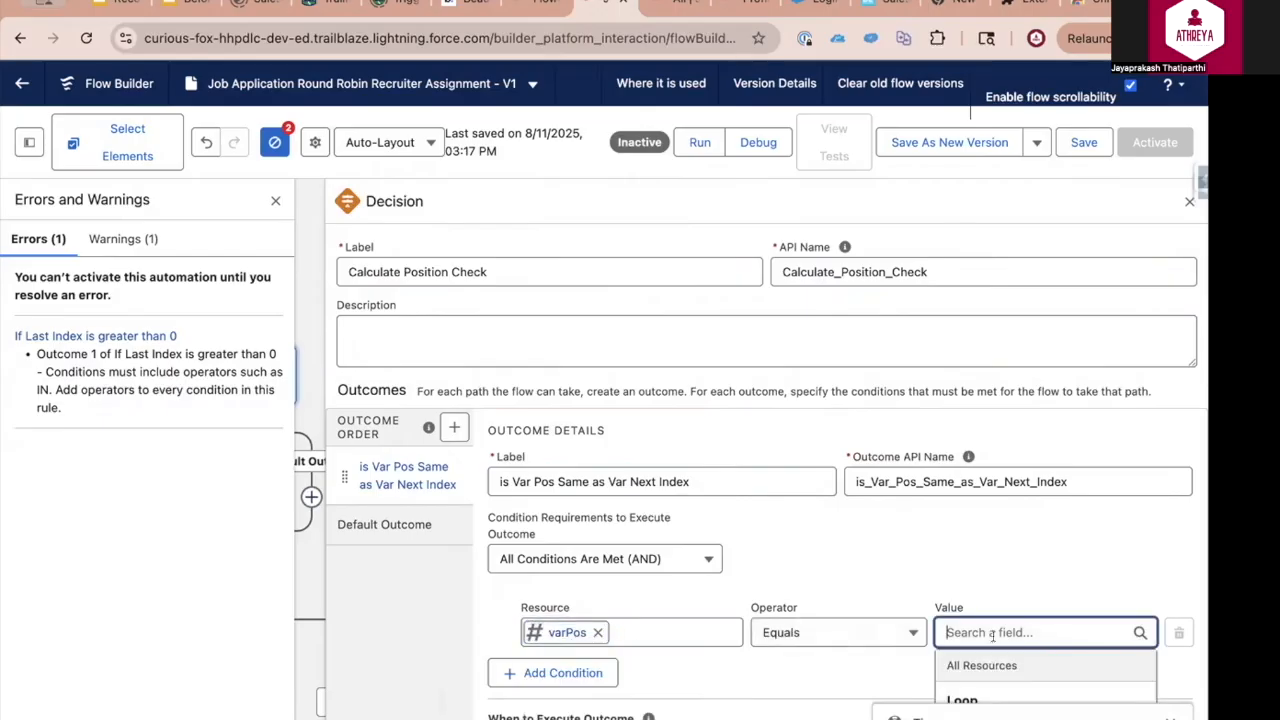
text(var)
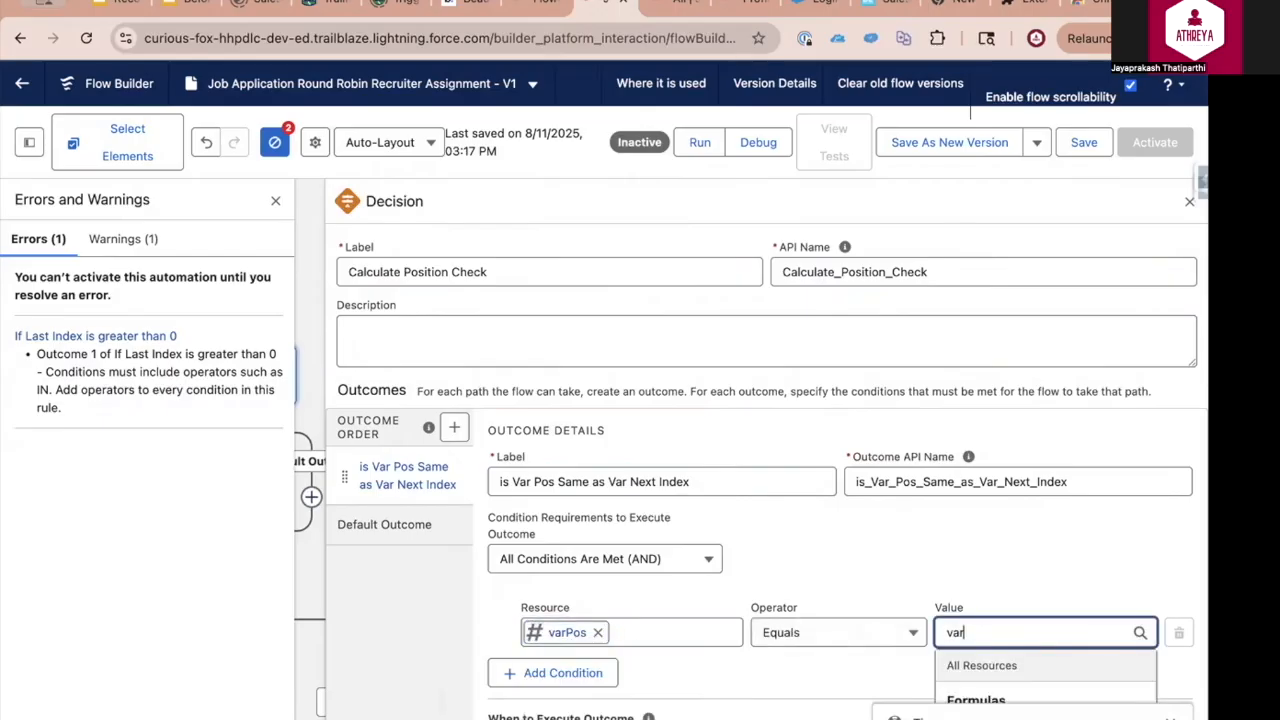
text(Next)
click(1032, 648)
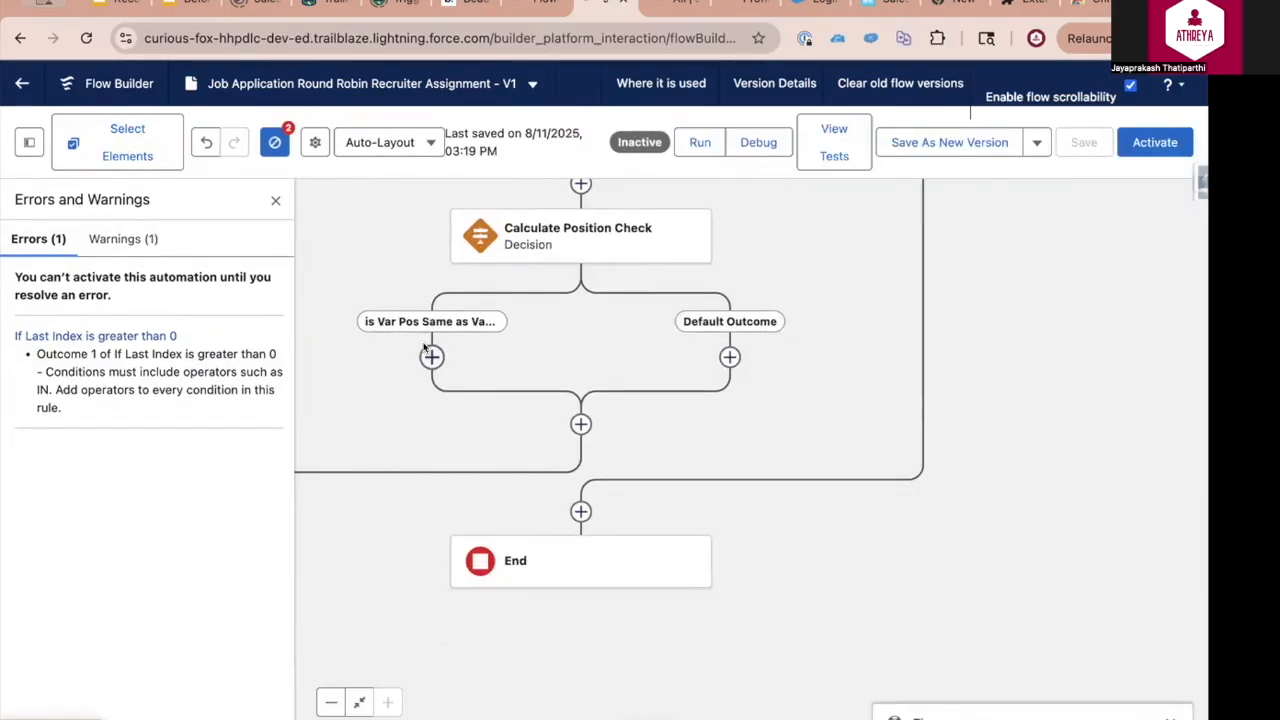
Add an Assignment labelled Assign User Id to Var Pick on the path where varPos matches the next index
click(431, 357)
scroll(371, 590, down, 2)
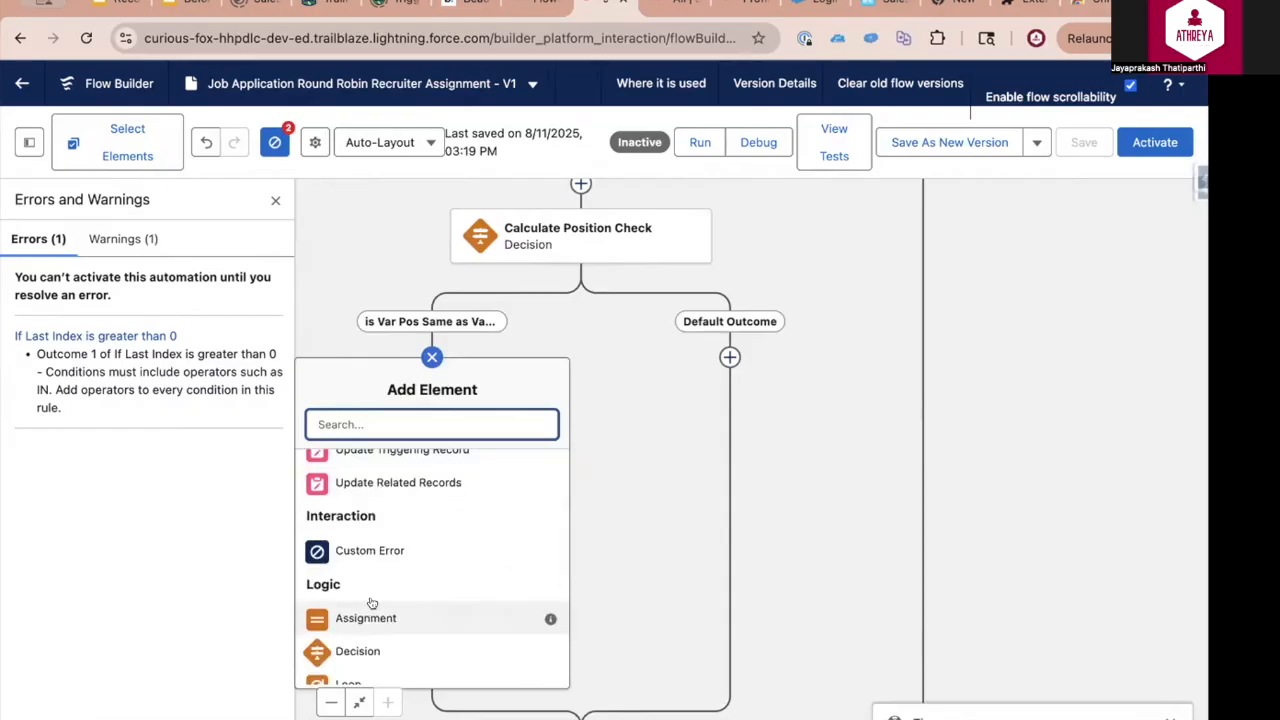
click(366, 617)
text(As)
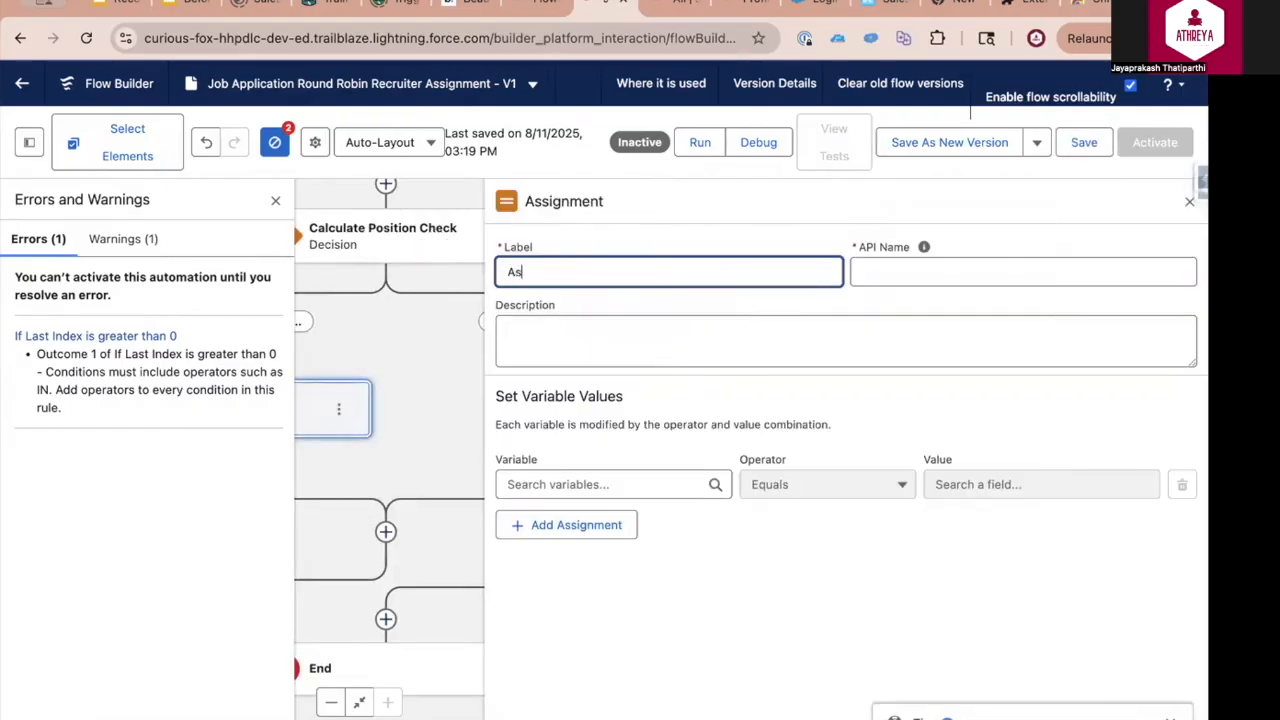
text(sign User Id to Var Pick)
Create a new Text variable named varPick as the variable the assignment sets
click(588, 485)
scroll(590, 586, down, 2)
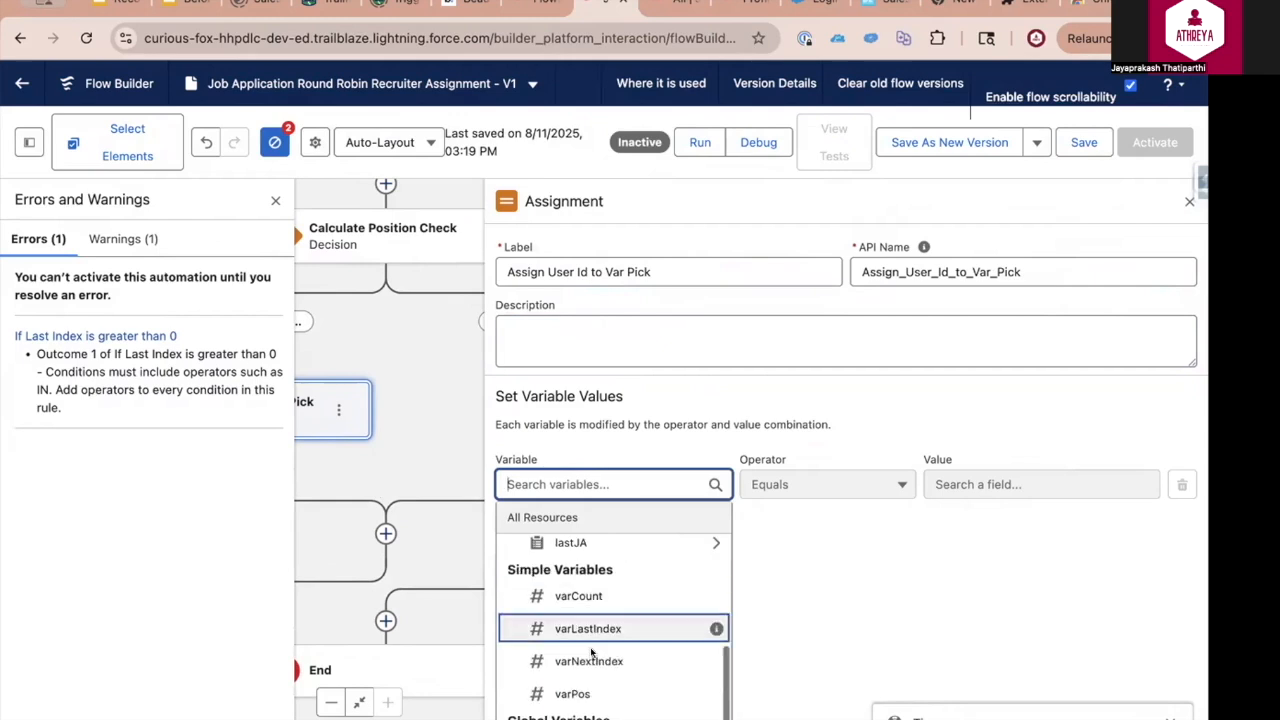
click(590, 708)
click(341, 355)
text(varPick)
click(330, 499)
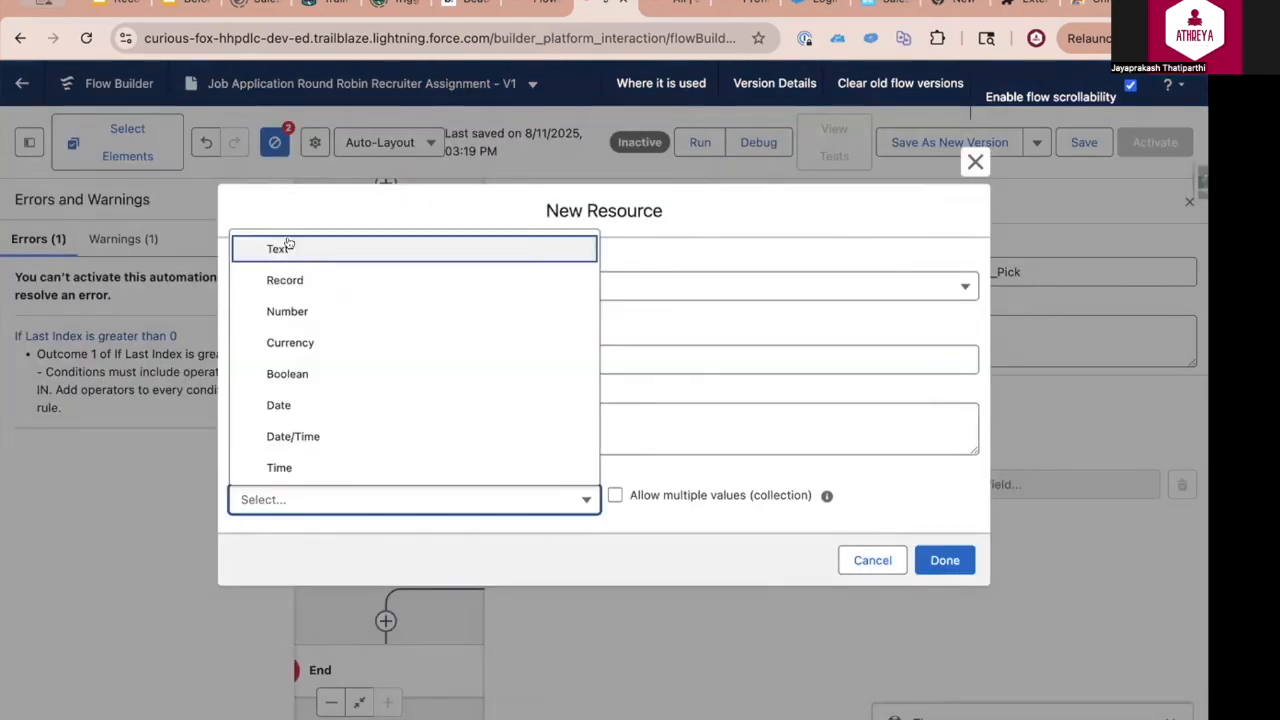
click(280, 248)
click(944, 618)
Set varPick to Equals the User ID of the current item from the Iterate Recruiters for Assignment loop
click(958, 484)
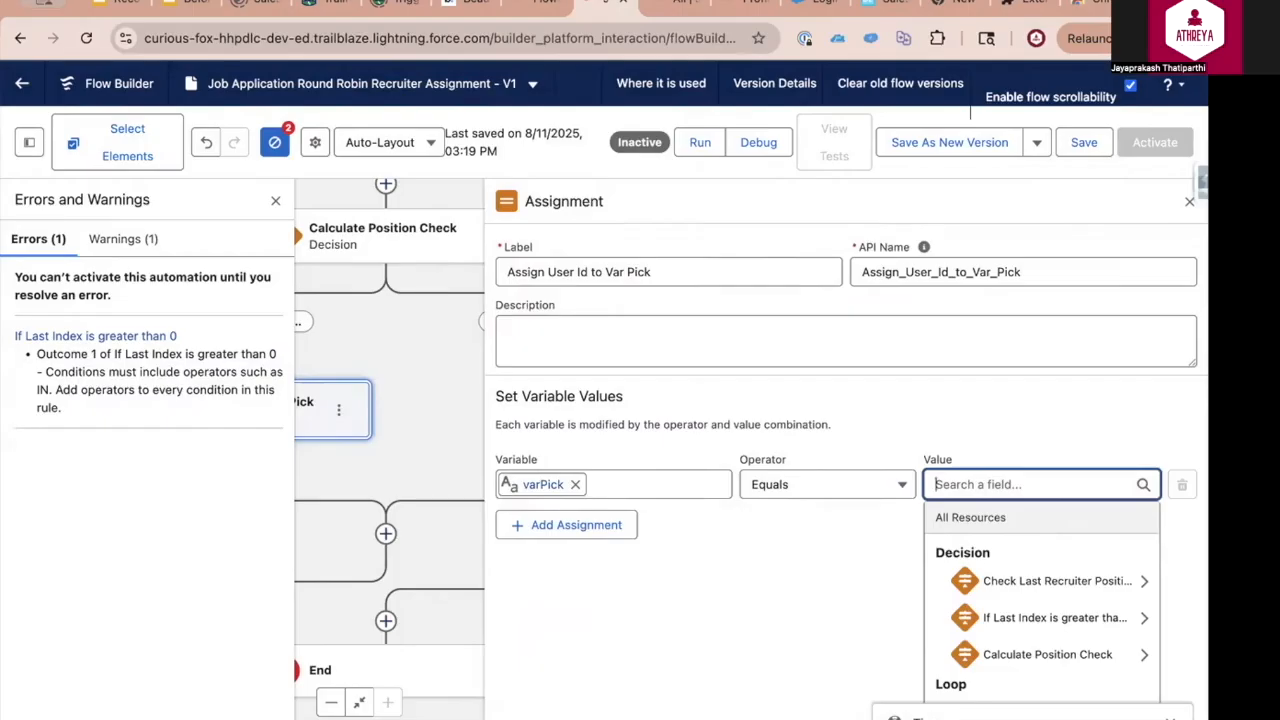
text(lo)
mouse_move(1120, 580)
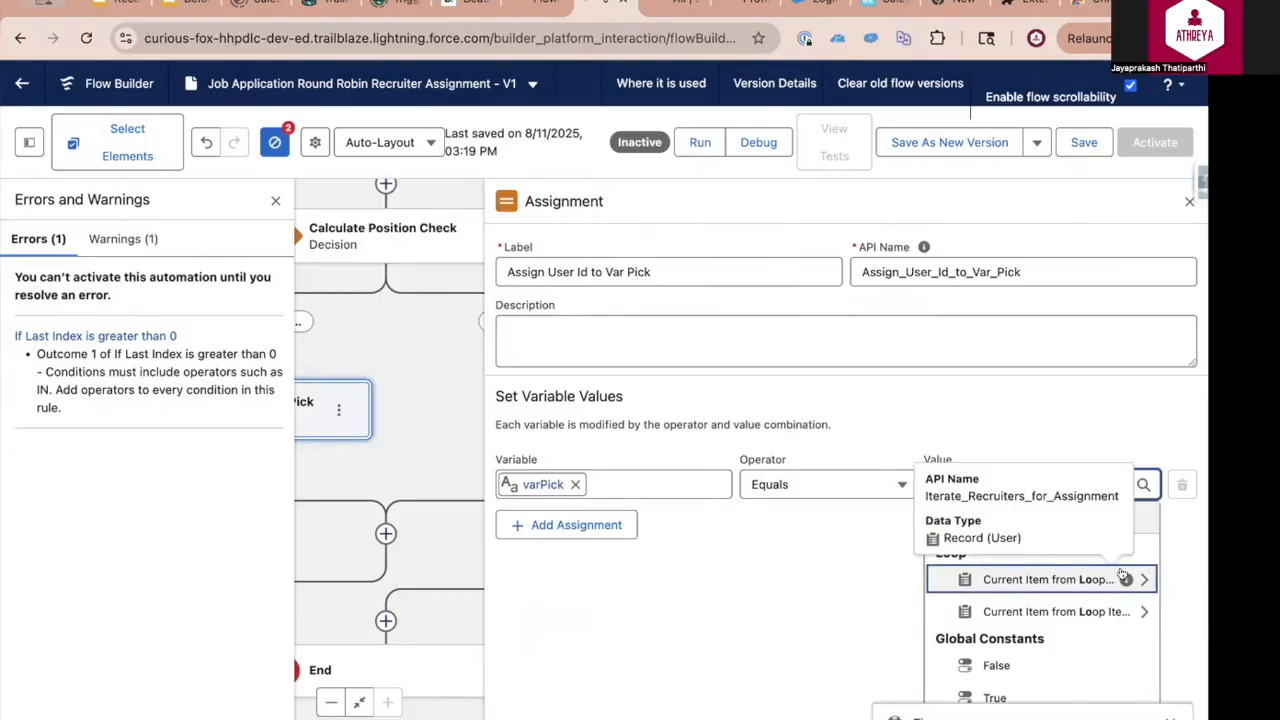
click(1123, 577)
text(Id)
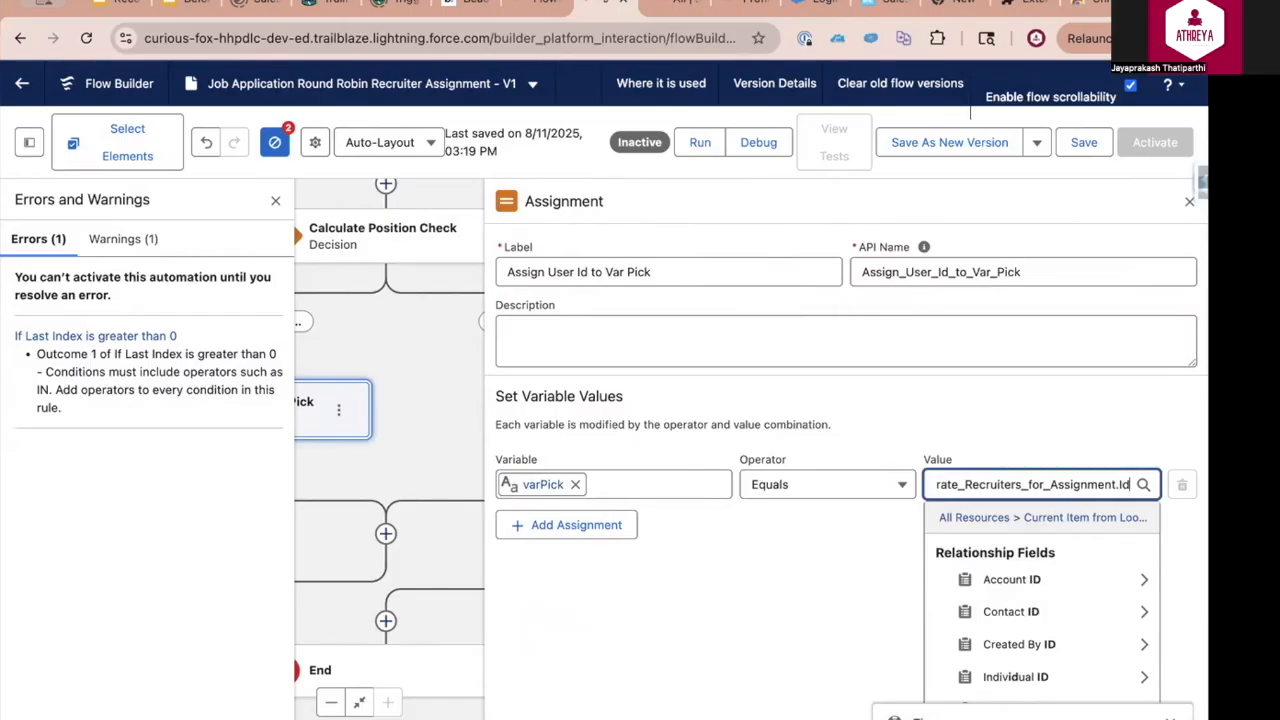
click(848, 592)
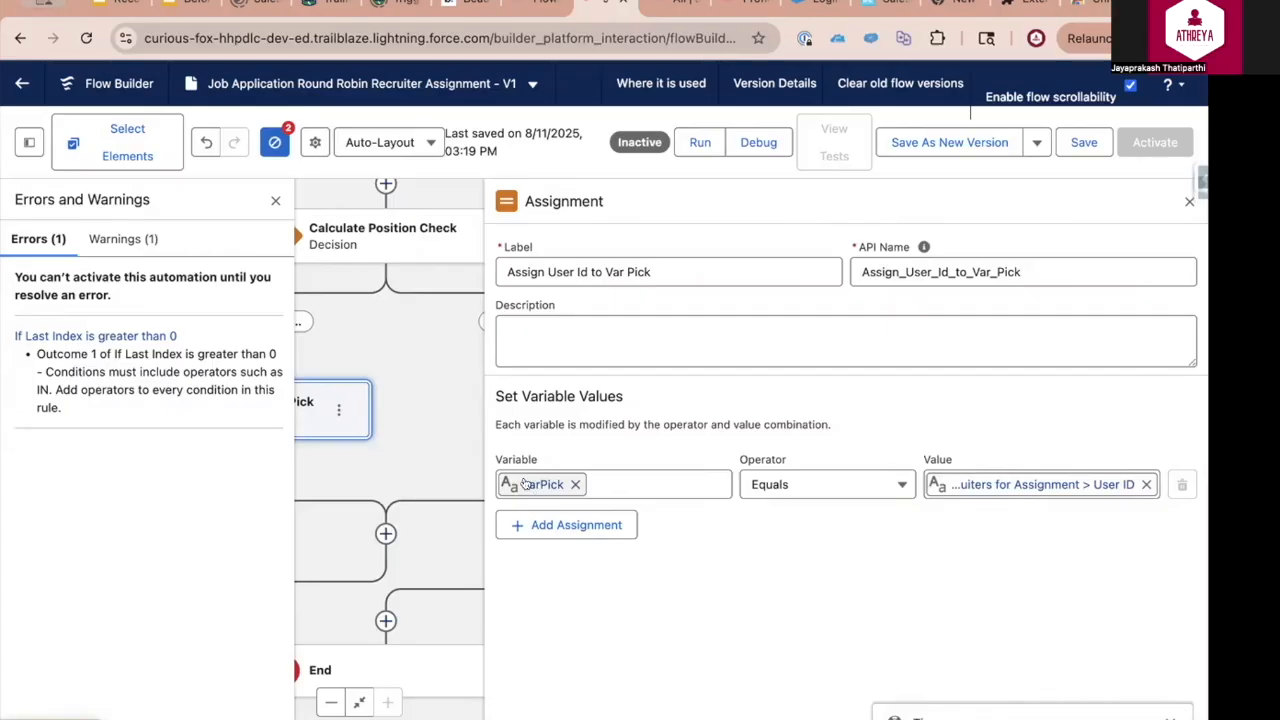
click(1189, 202)
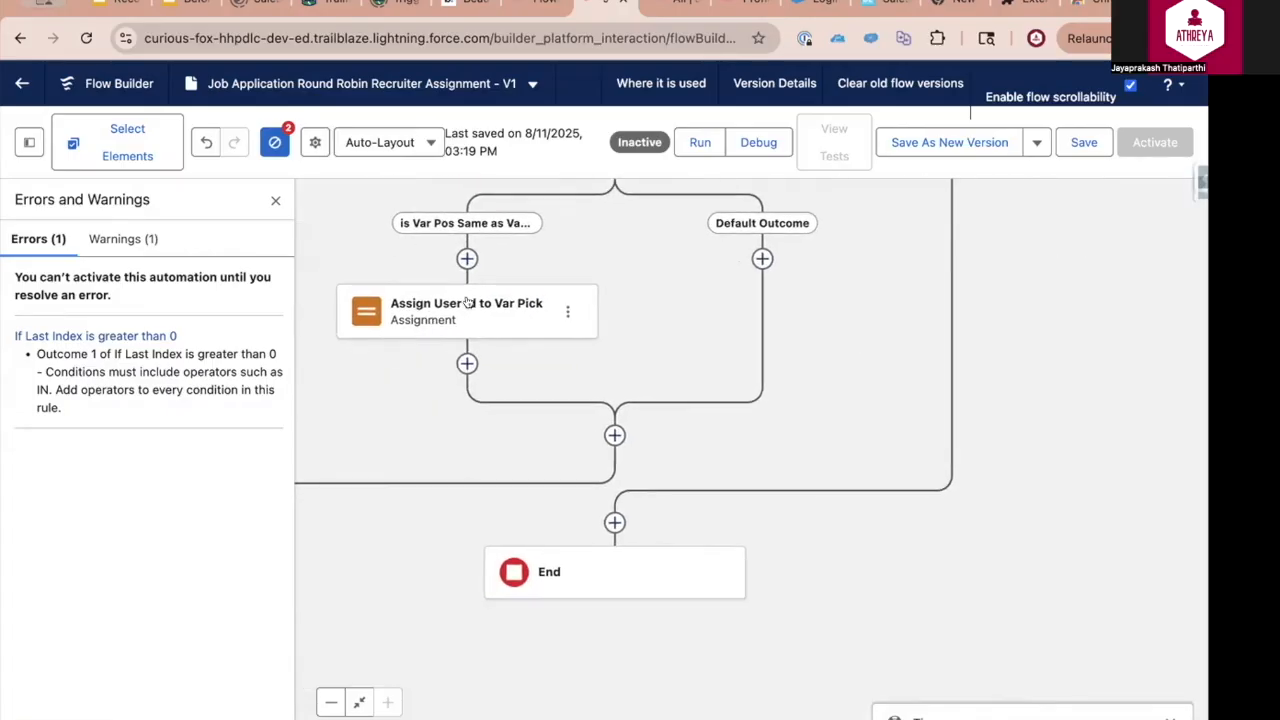
Add an Assignment labelled Assign Recruiter to JA after the second loop's After Last path, just before End
click(612, 522)
text(ass)
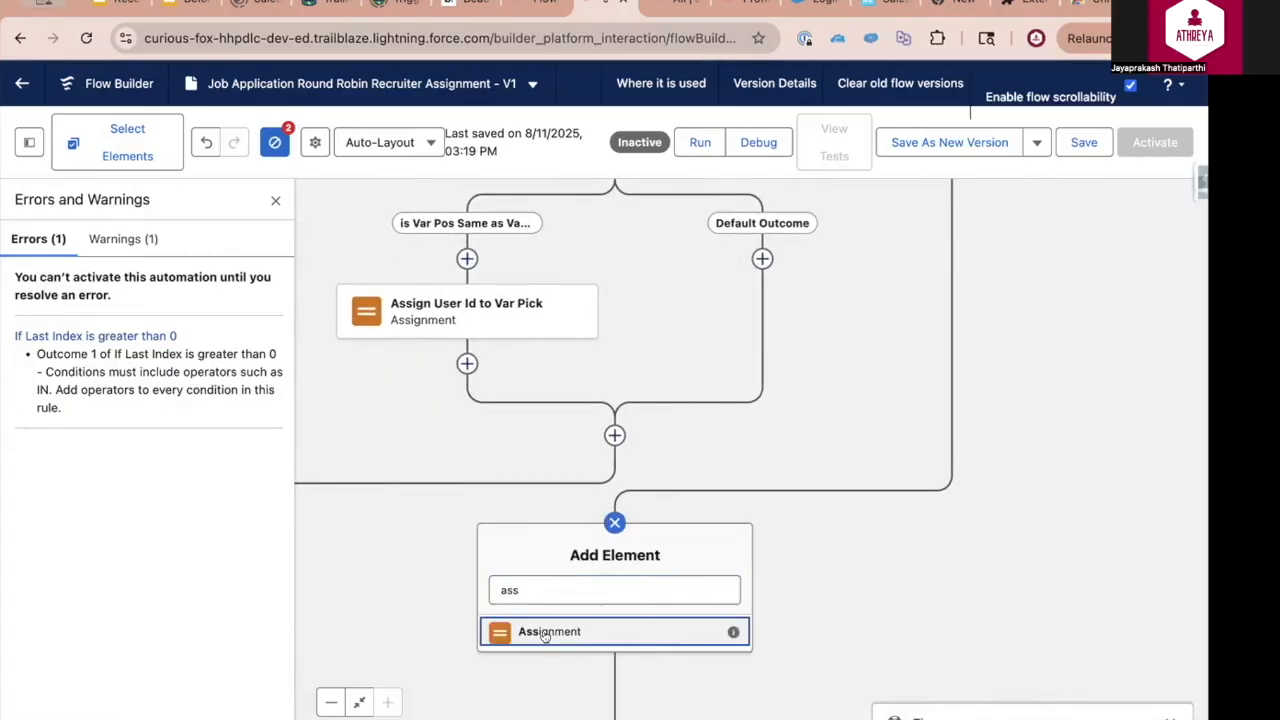
click(545, 632)
text(Assign Recr)
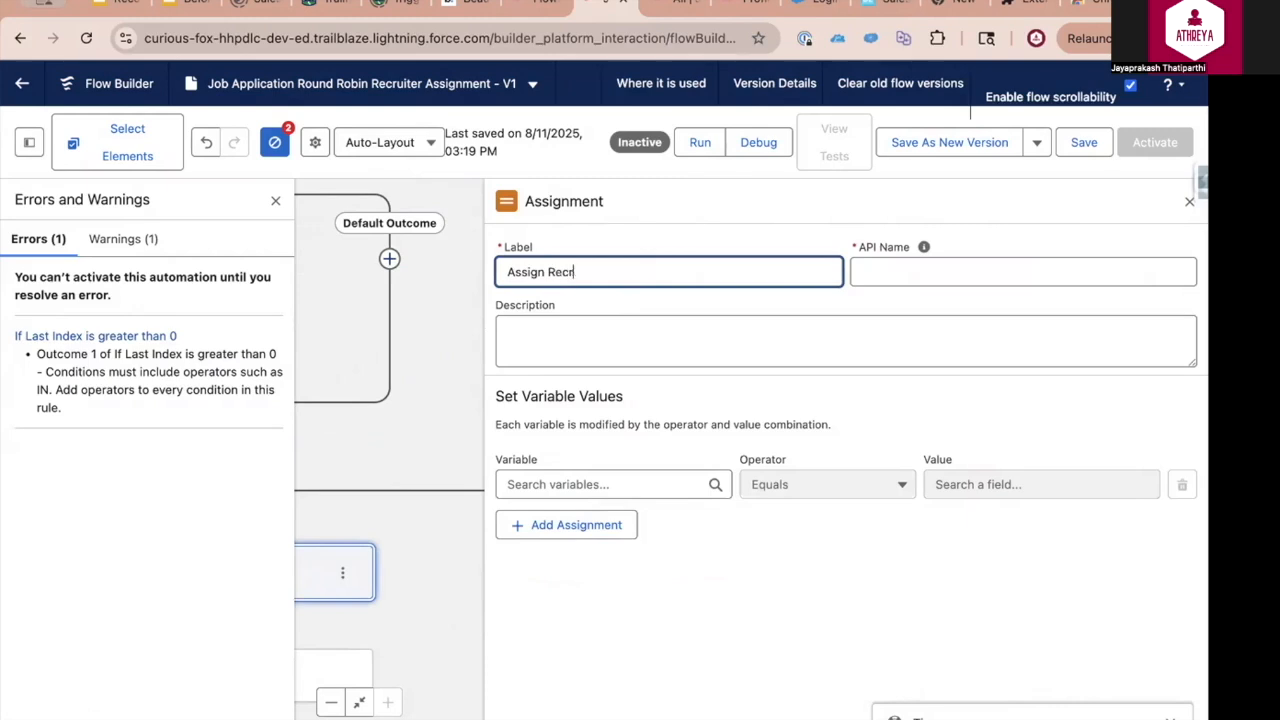
text(uiter to JA)
Set the triggering Job Application's Recruiter field to Equals varPick and save the flow
click(609, 484)
text({!$Record.rec)
text(r)
click(590, 579)
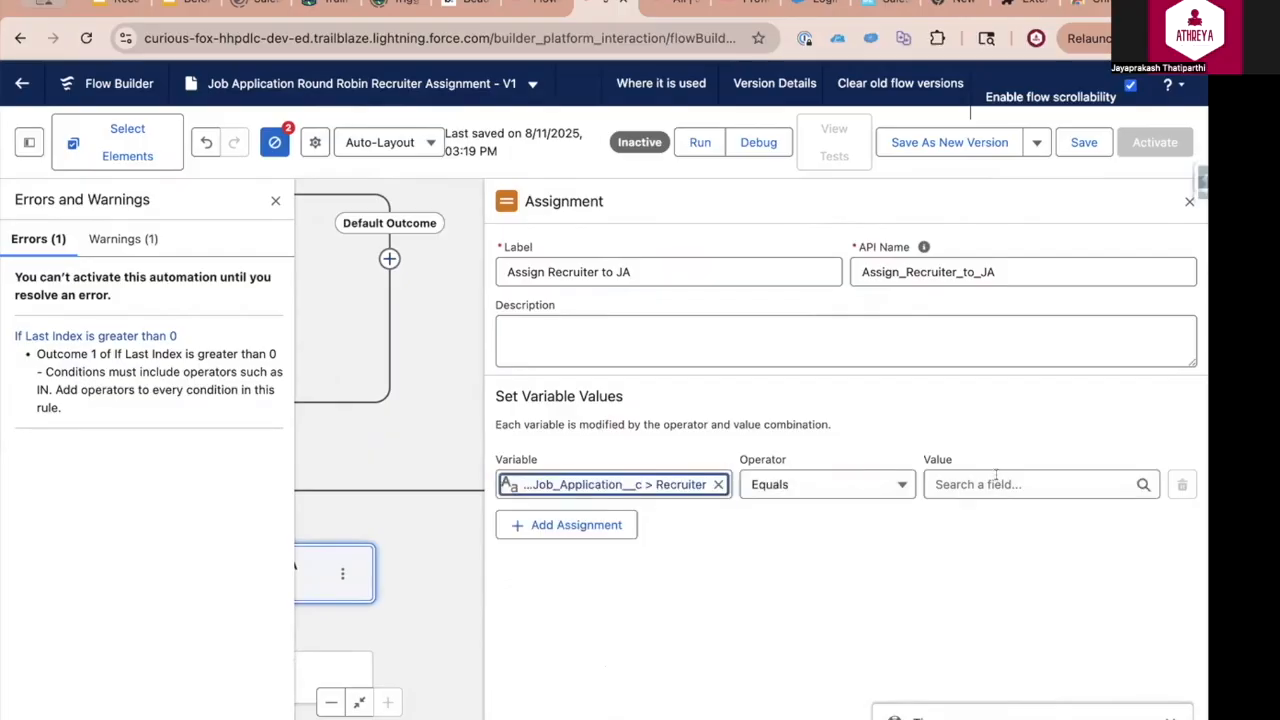
click(997, 482)
text(varPic)
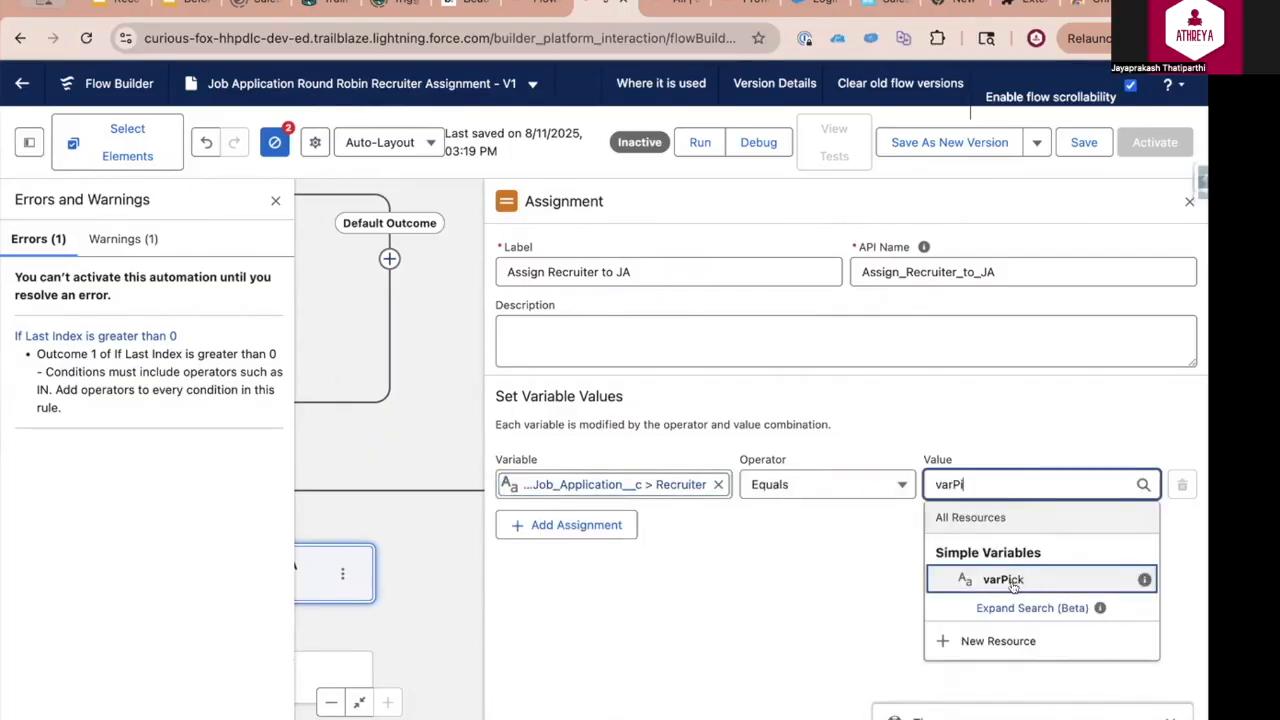
click(960, 573)
click(1084, 142)
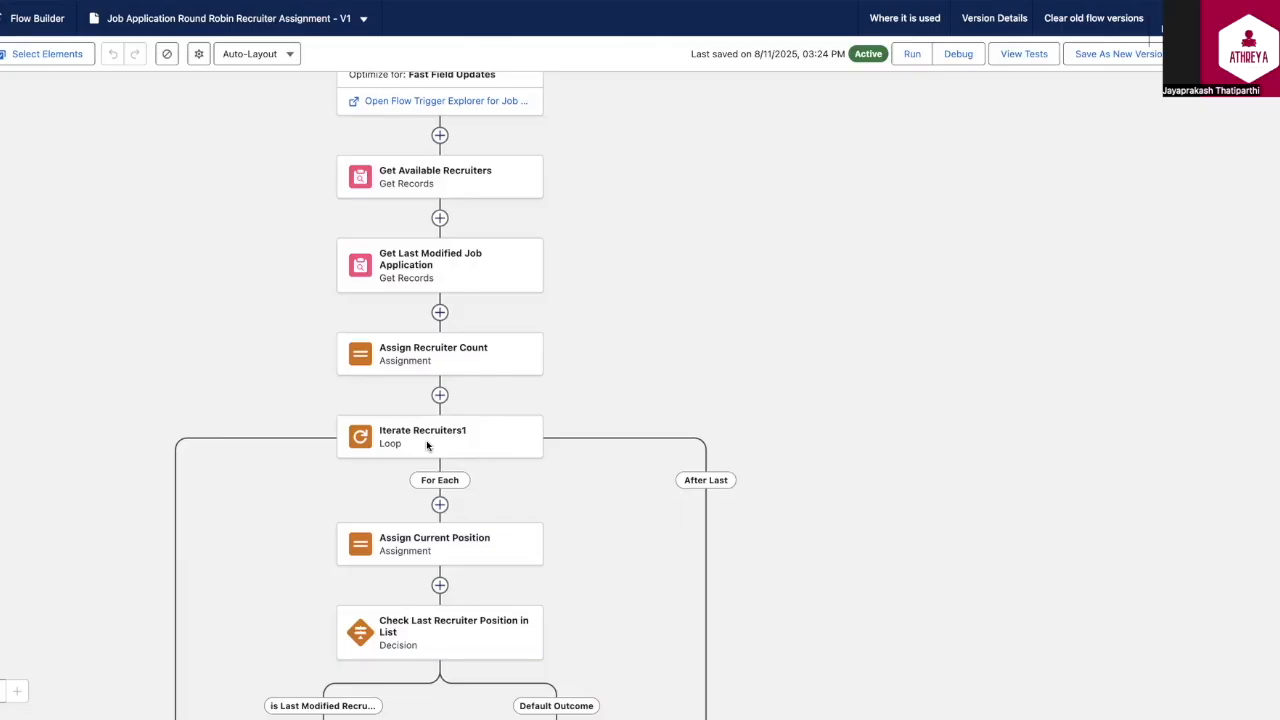
Review the flow's elements from the first recruiter loop down through the second loop and its position check
scroll(427, 445, down, 2)
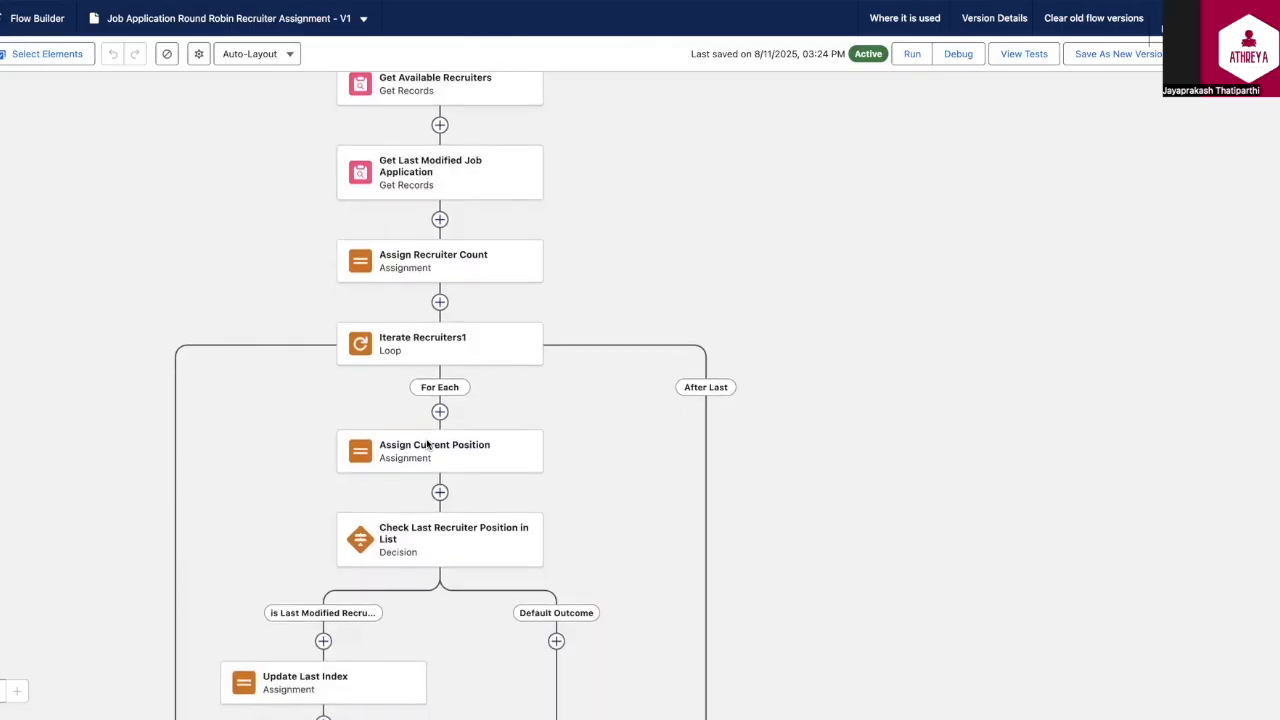
scroll(427, 445, down, 2)
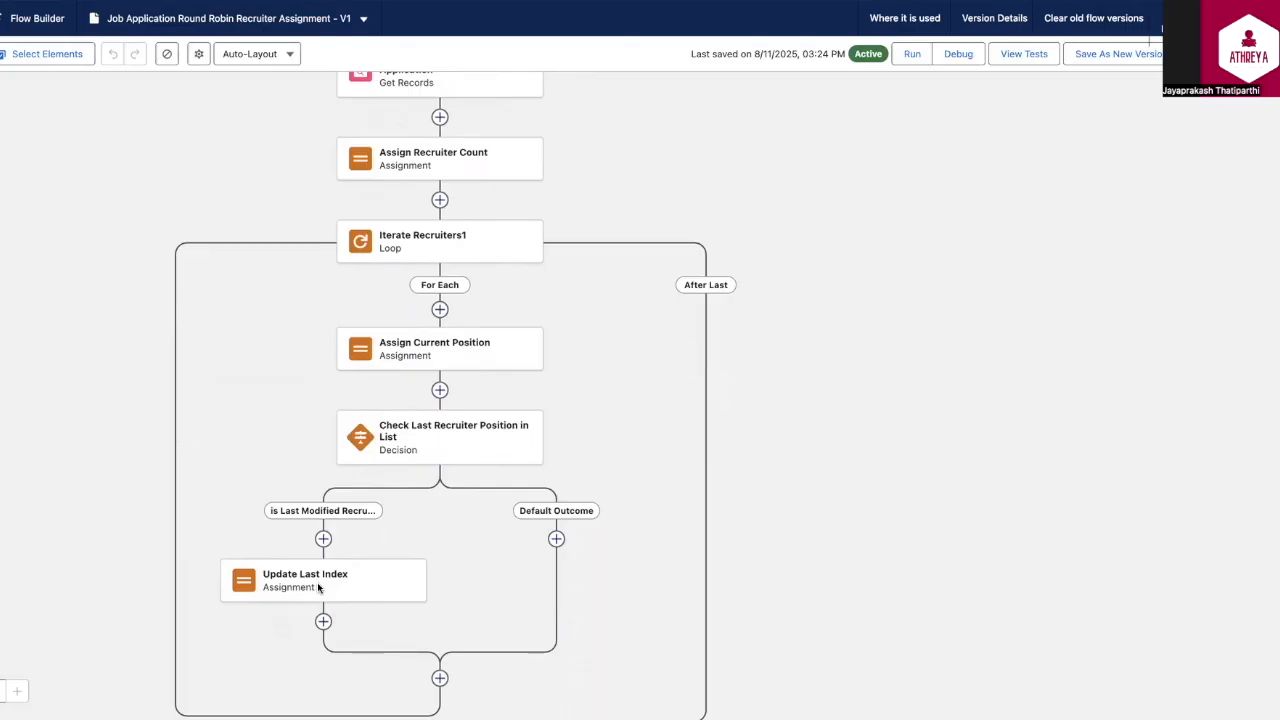
scroll(318, 588, down, 4)
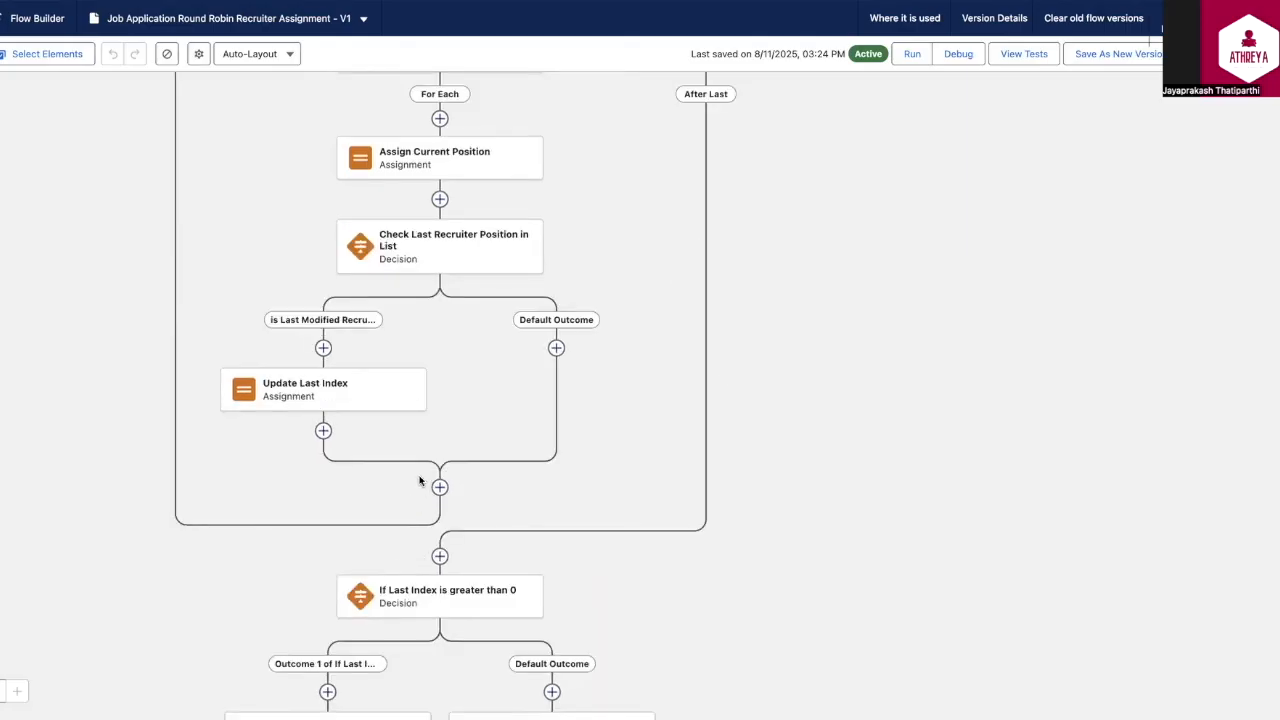
scroll(420, 481, down, 10)
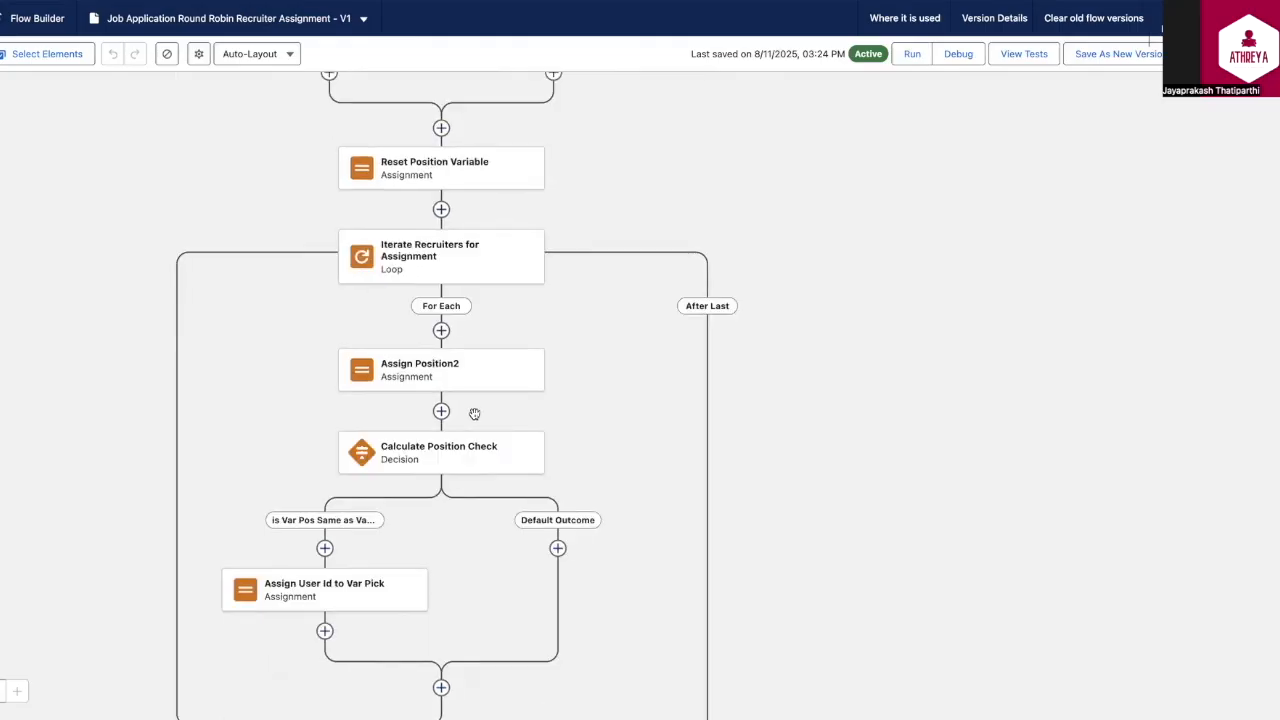
scroll(829, 523, down, 2)
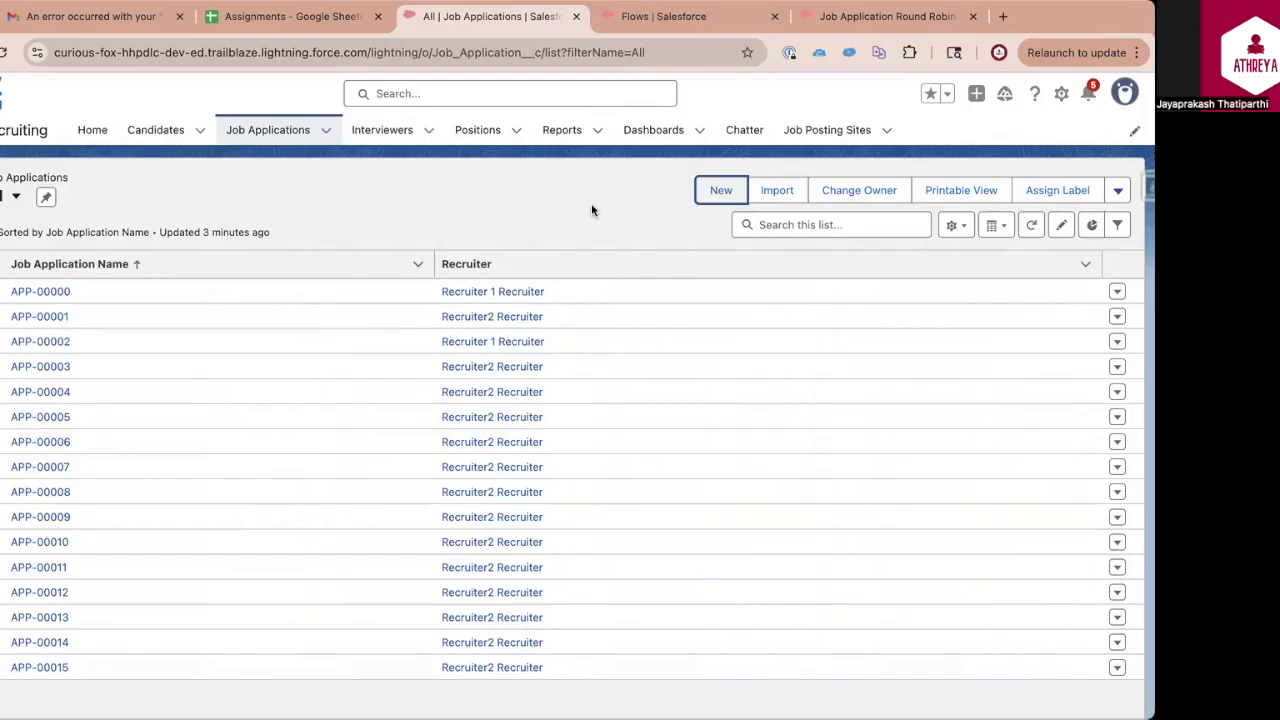
Start a new Job Application record with candidate C-0002 and position Awesome Sales Rep
click(265, 142)
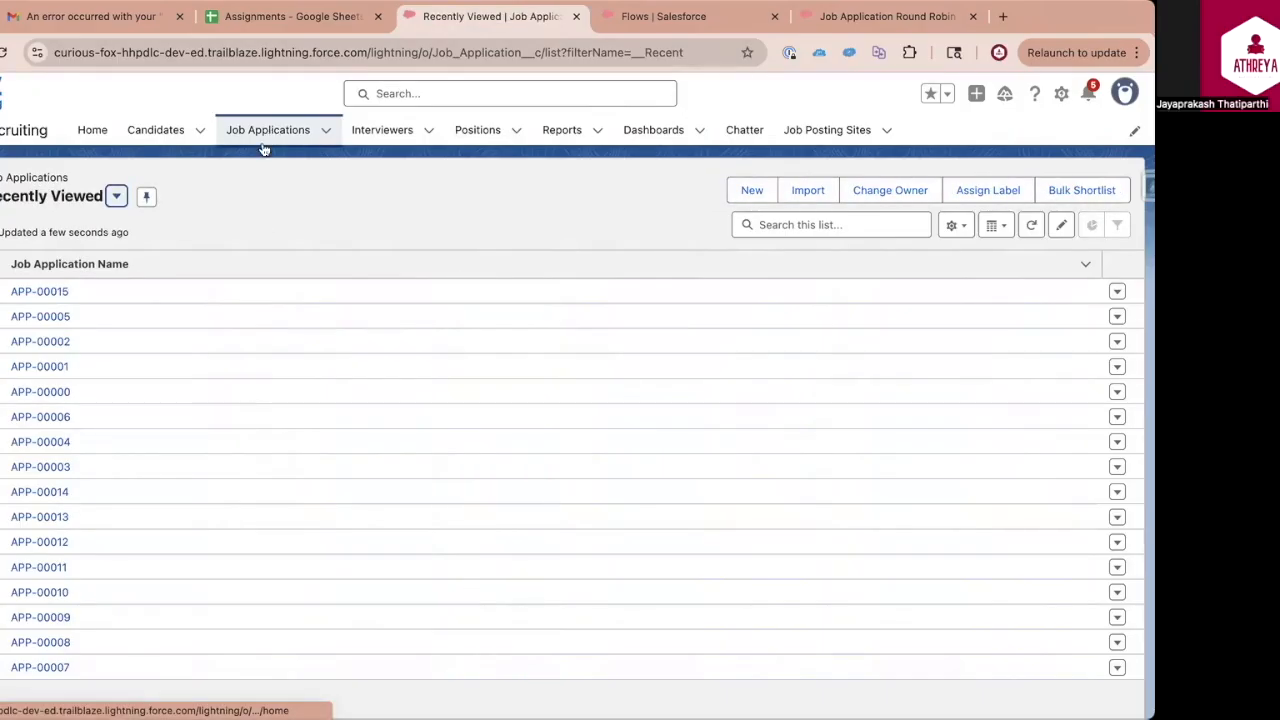
click(744, 190)
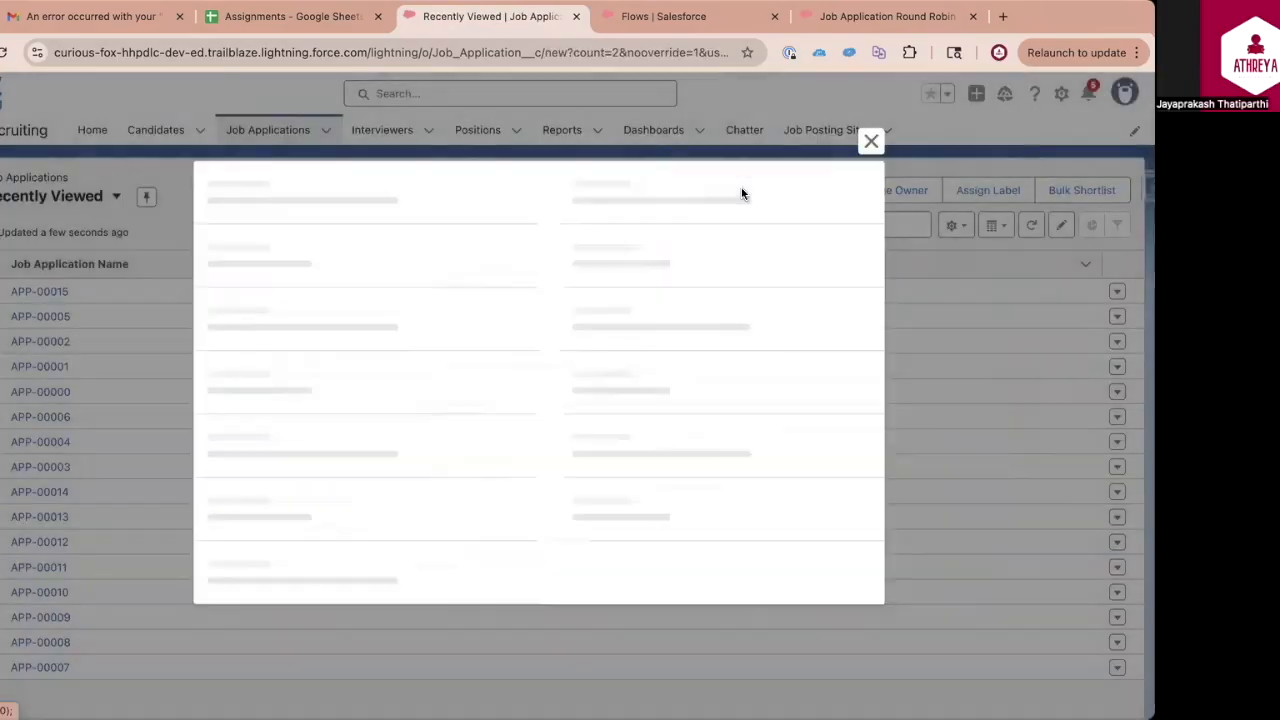
click(305, 318)
click(314, 376)
click(315, 372)
click(310, 436)
Set the Stage to Initial Screening, leave Recruiter empty, save the job application and check its assigned recruiter
scroll(379, 516, down, 1)
click(683, 211)
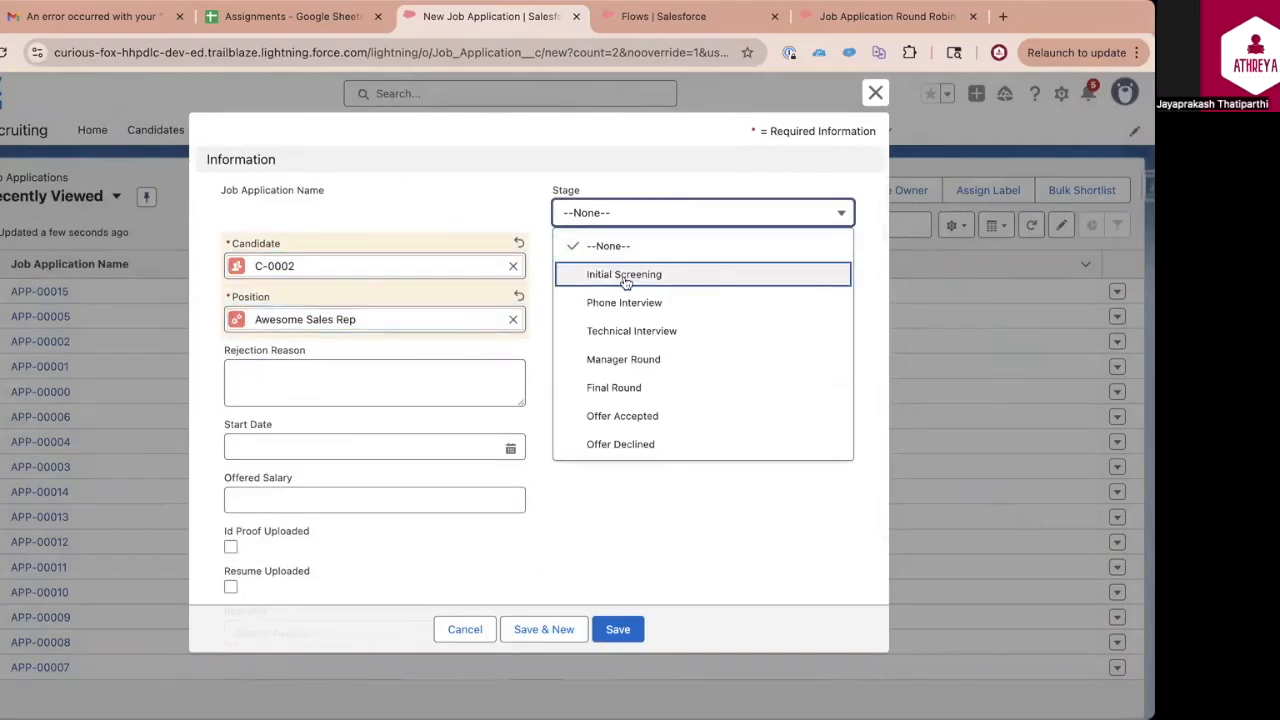
click(624, 278)
scroll(623, 369, down, 3)
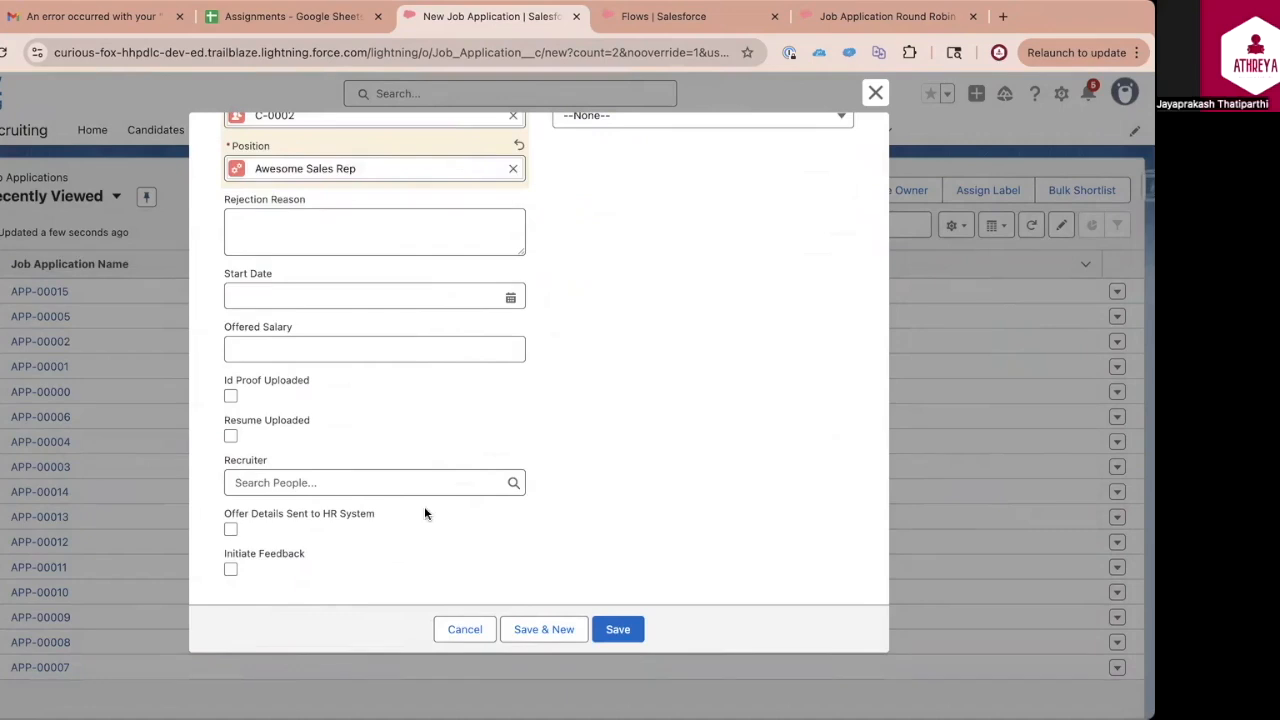
click(618, 629)
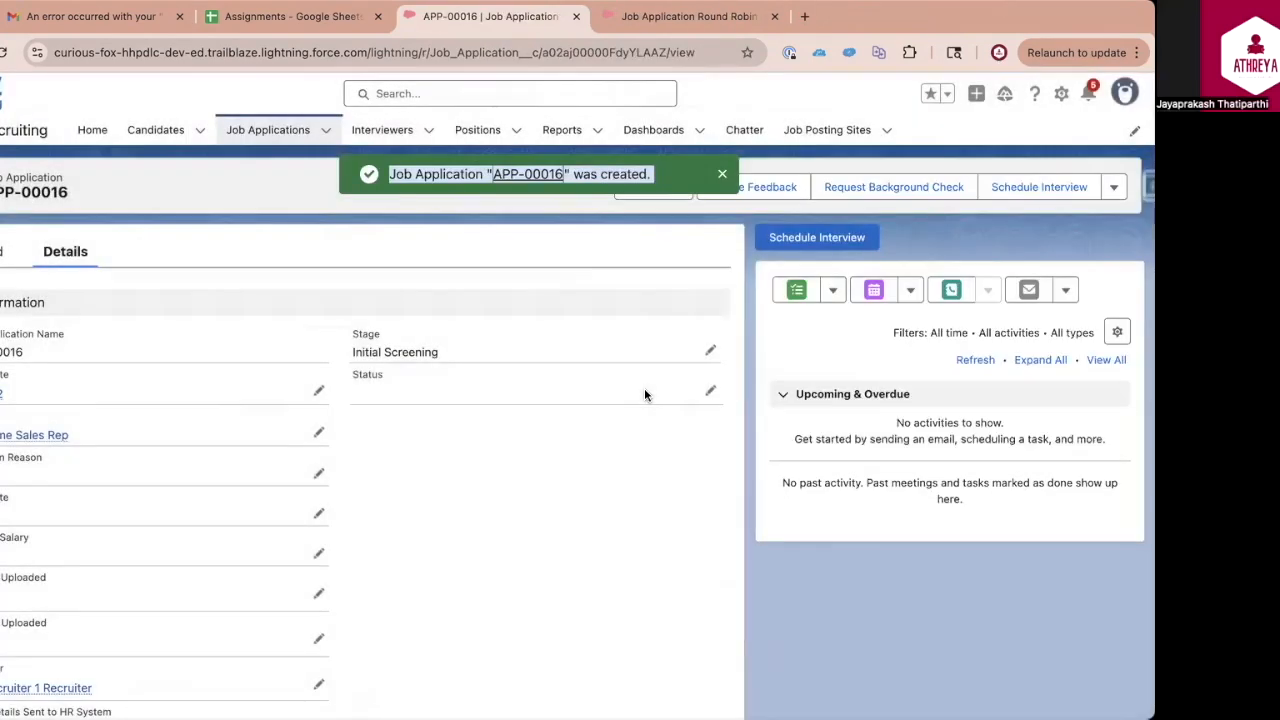
scroll(534, 429, down, 3)
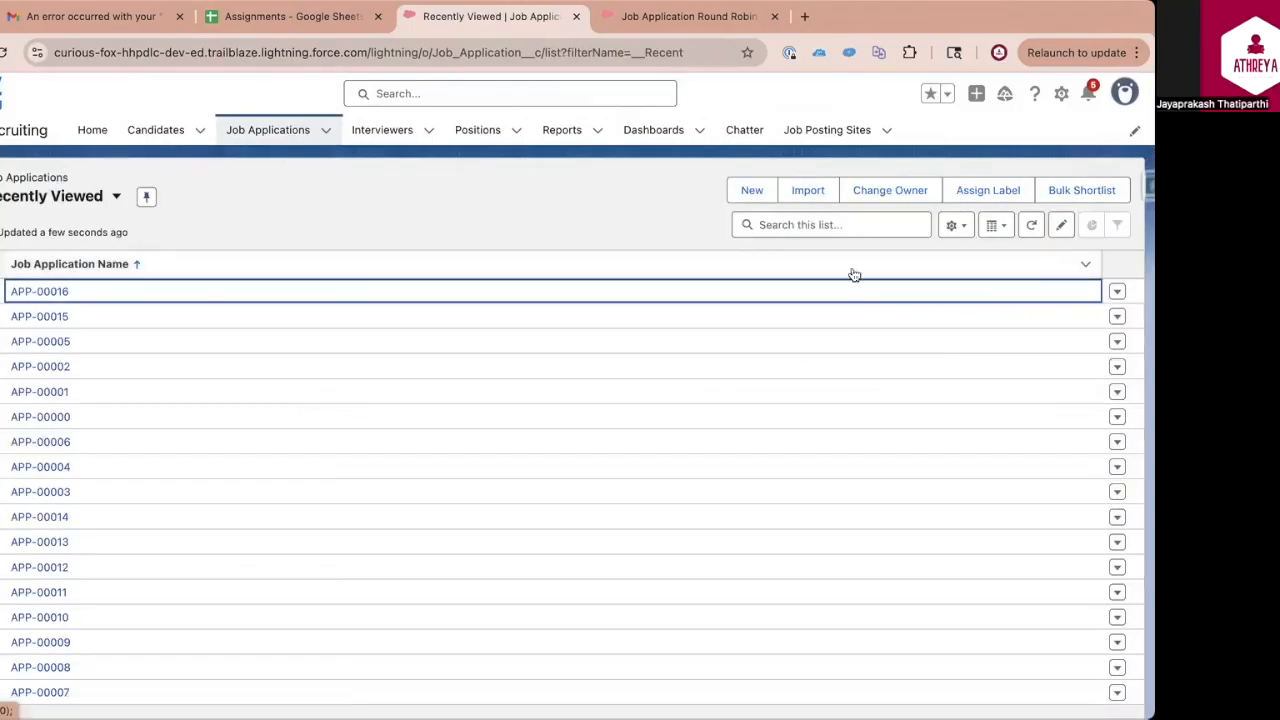
Create another Job Application for candidate C-0001 and position Senior Director without a recruiter, and check its assigned recruiter
click(751, 190)
click(329, 371)
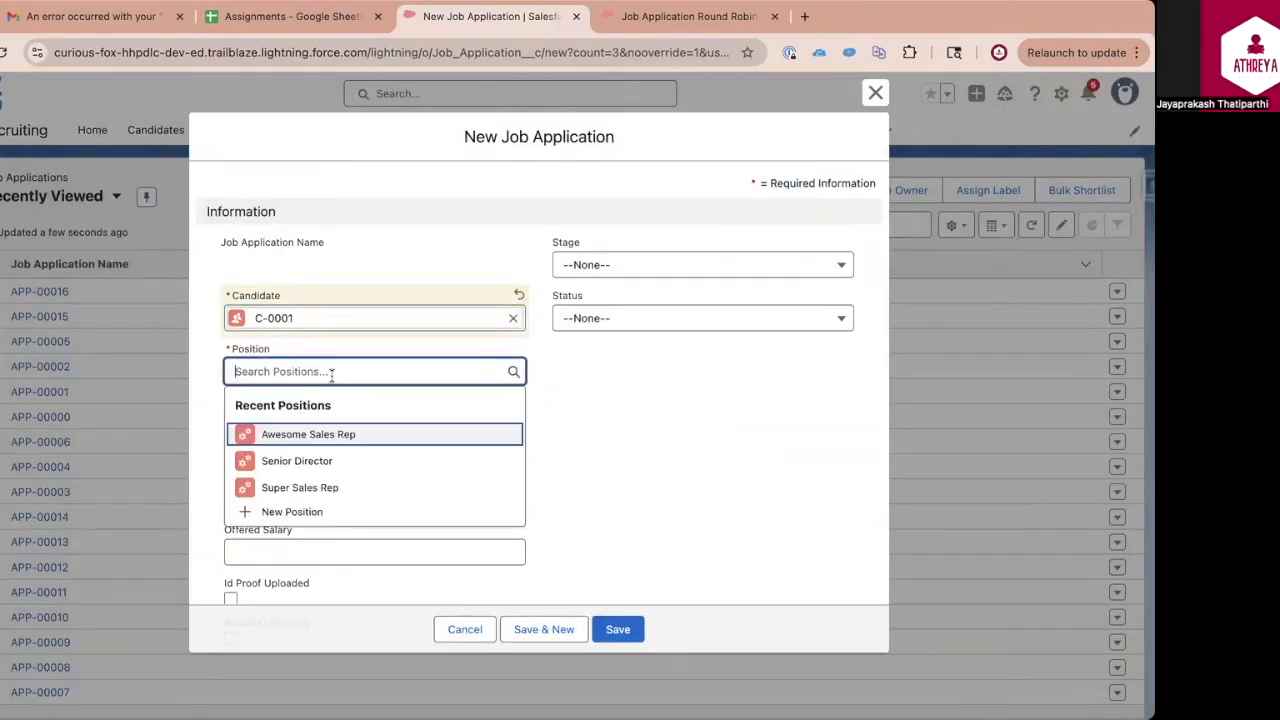
click(300, 460)
scroll(579, 507, down, 3)
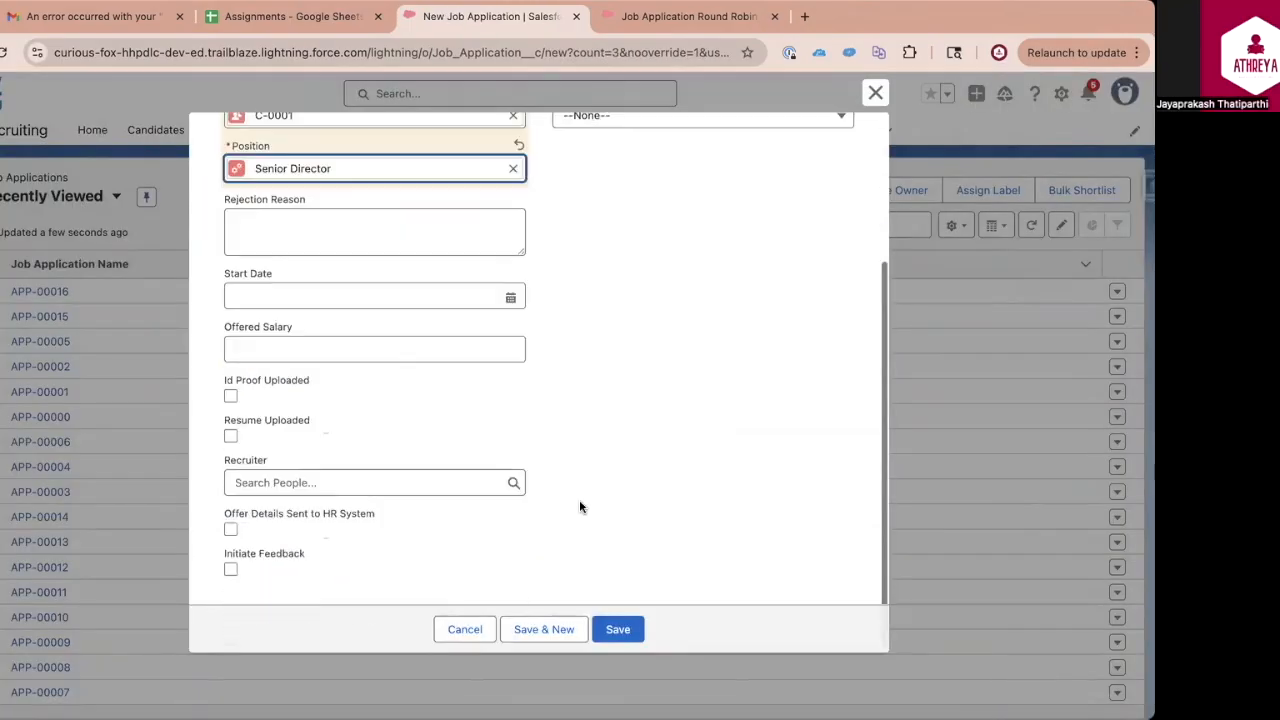
click(620, 629)
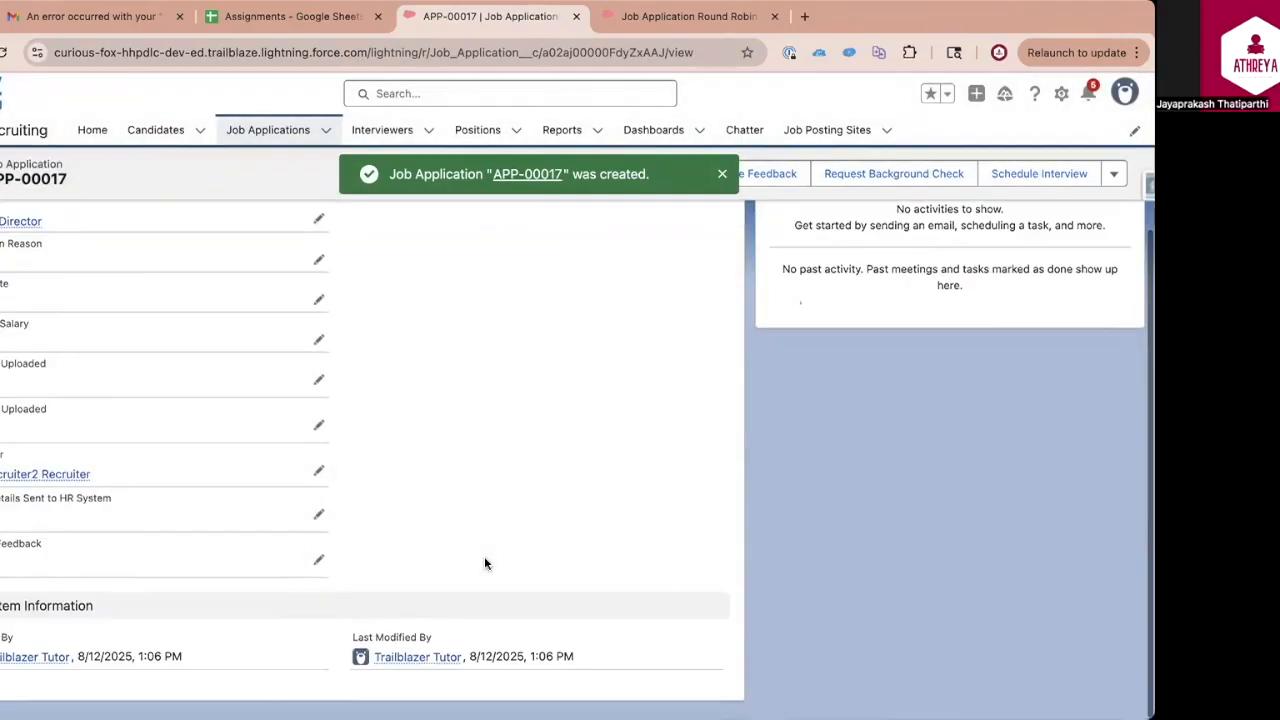
mouse_move(25, 492)
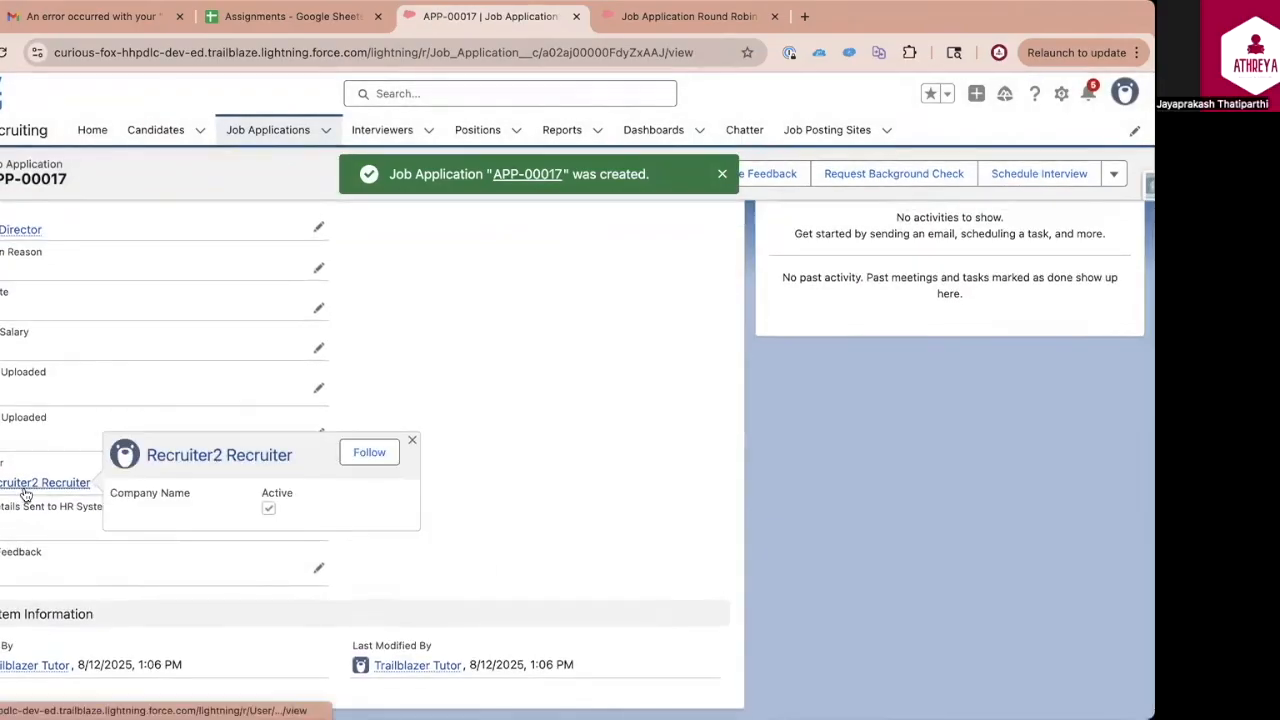
Open the All list view of Job Applications to compare the recruiters assigned to the newest records
click(287, 135)
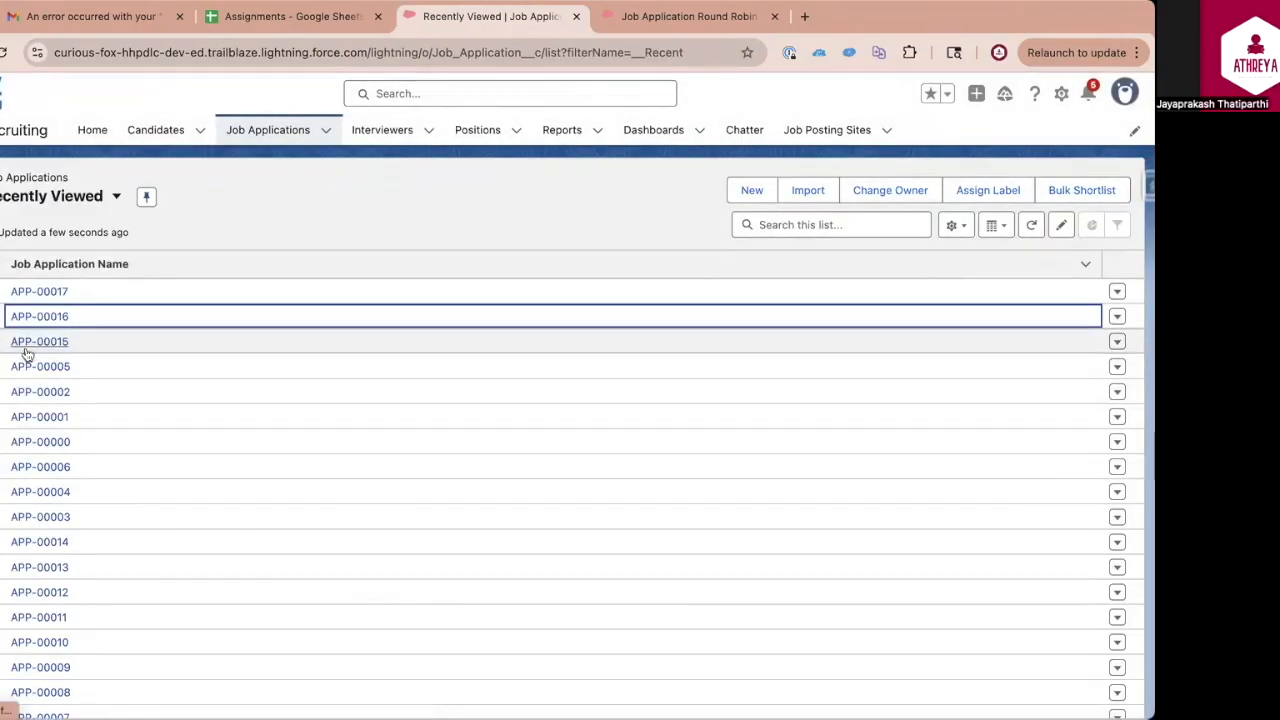
click(52, 197)
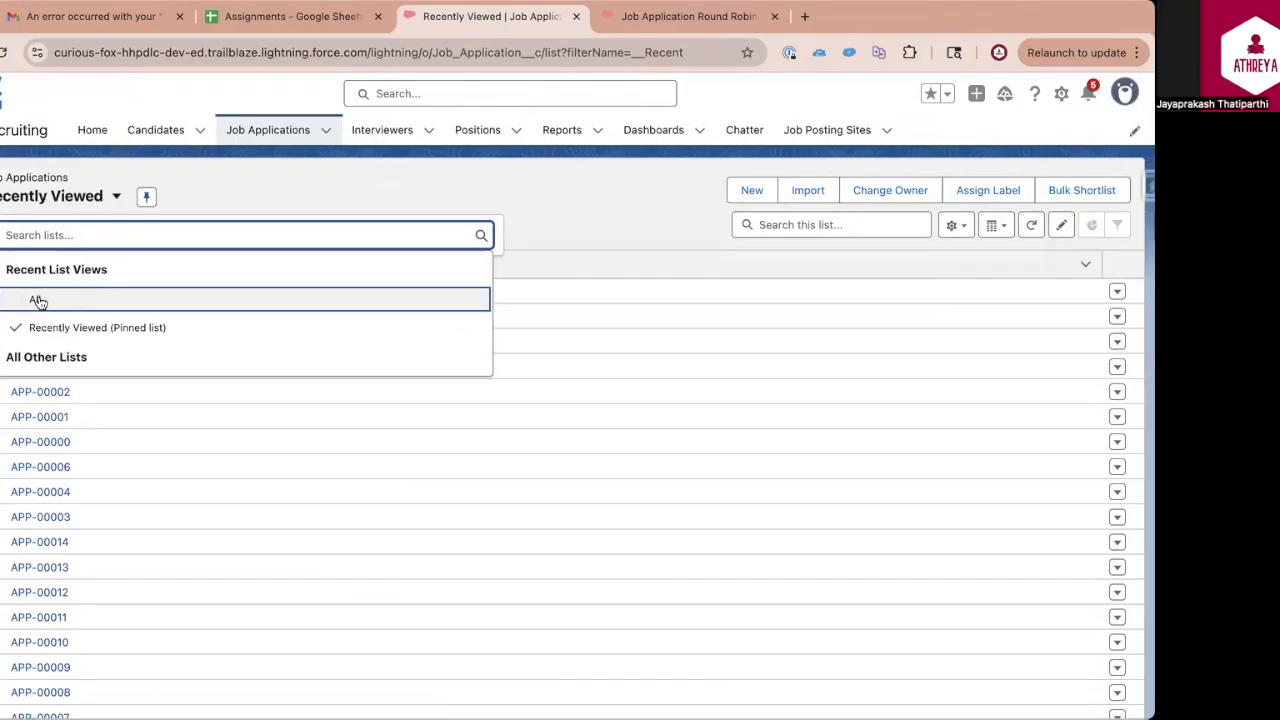
click(38, 302)
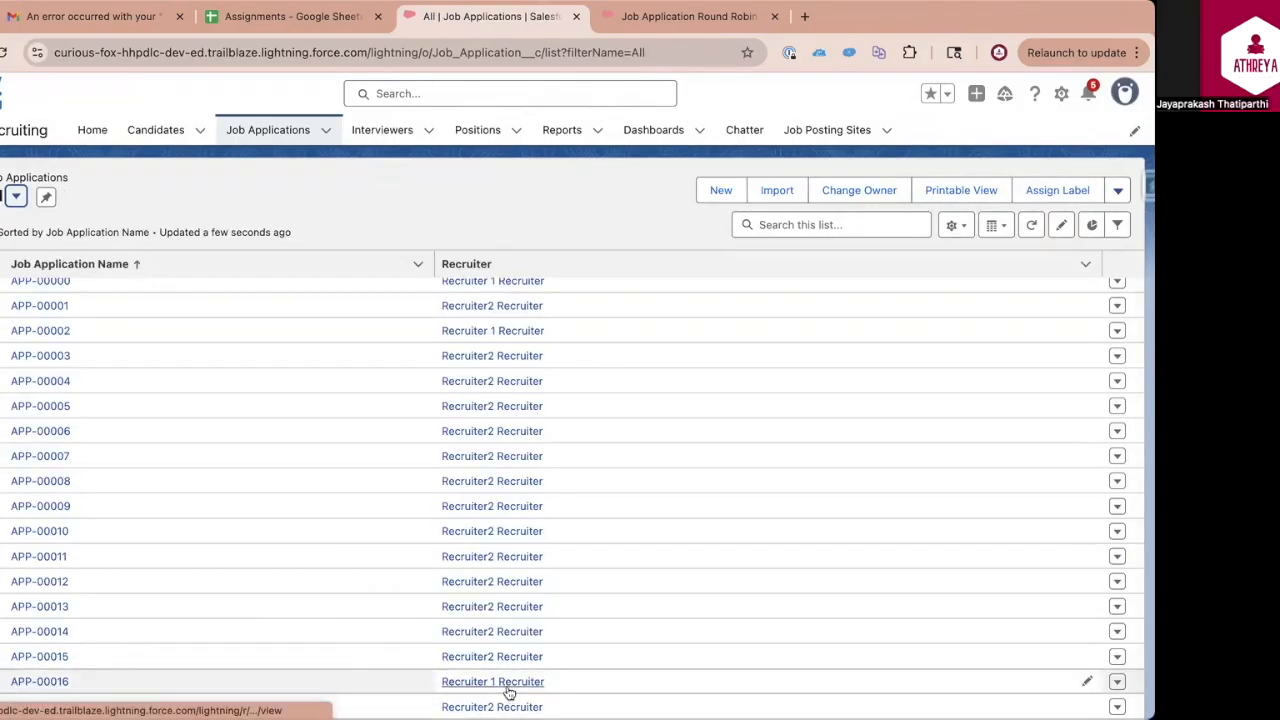